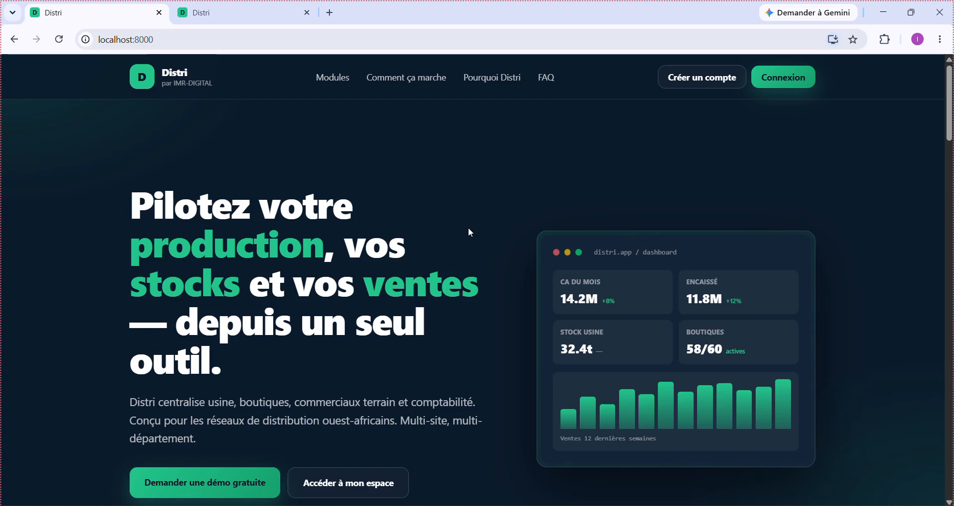
- Scroll up and down through the current Distri page to review its content
{"action": "scroll", "coordinate": [469, 229], "scroll_direction": "down", "scroll_amount": 1}
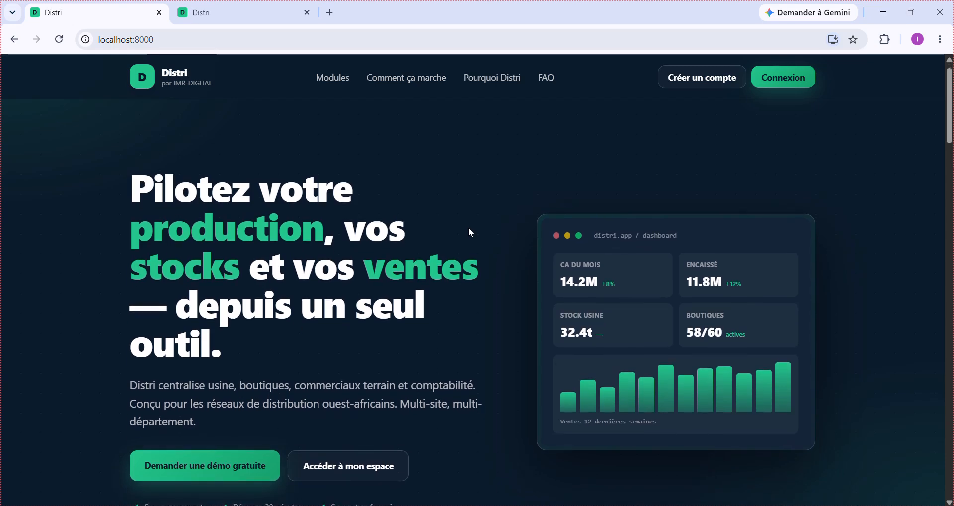
{"action": "scroll", "coordinate": [469, 228], "scroll_direction": "up", "scroll_amount": 1}
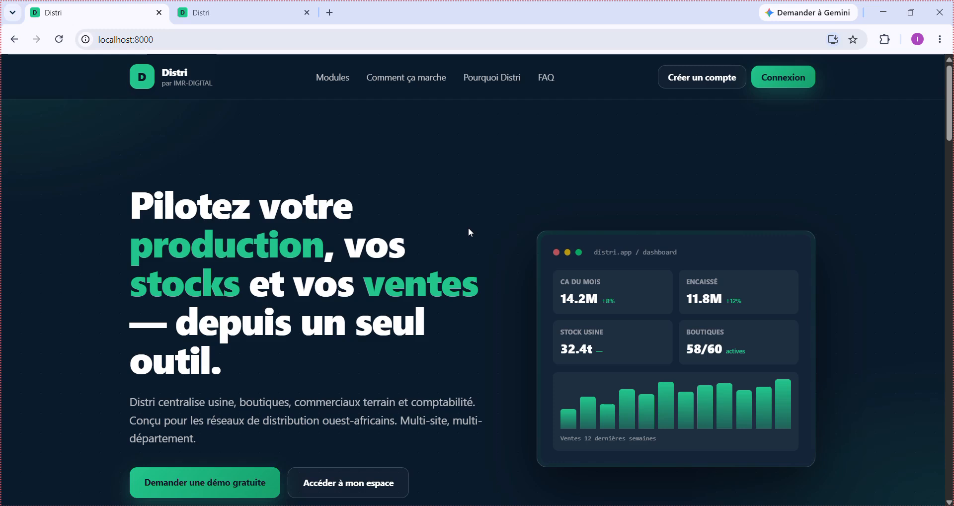
{"action": "scroll", "coordinate": [470, 232], "scroll_direction": "down", "scroll_amount": 2}
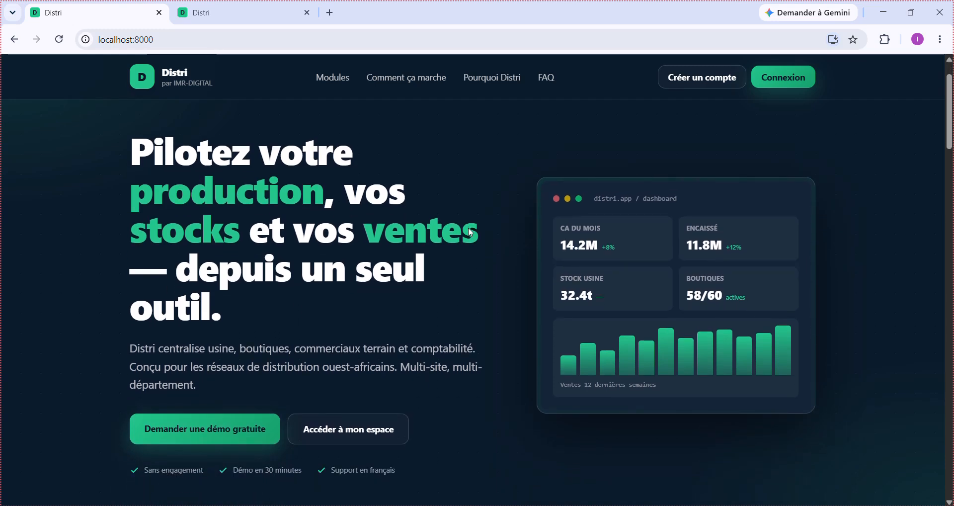
{"action": "scroll", "coordinate": [470, 230], "scroll_direction": "down", "scroll_amount": 1}
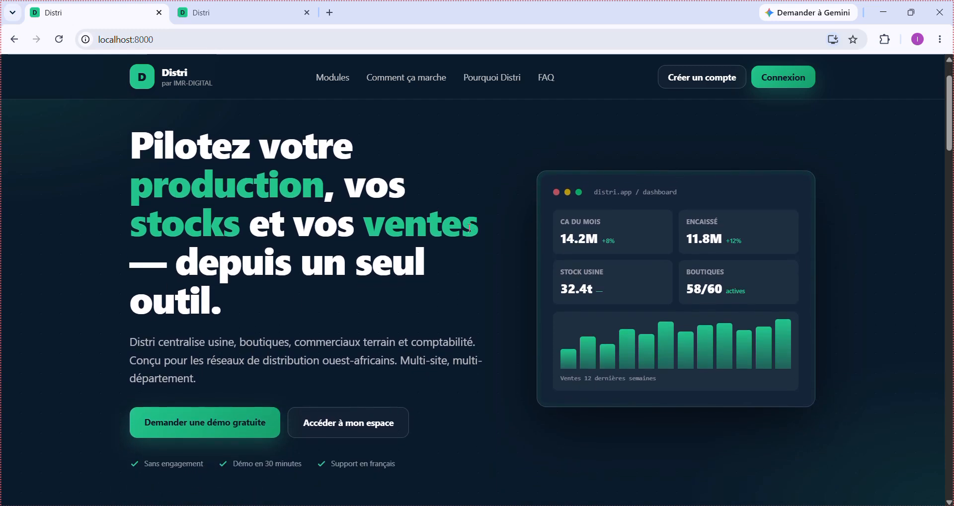
{"action": "scroll", "coordinate": [618, 398], "scroll_direction": "down", "scroll_amount": 4}
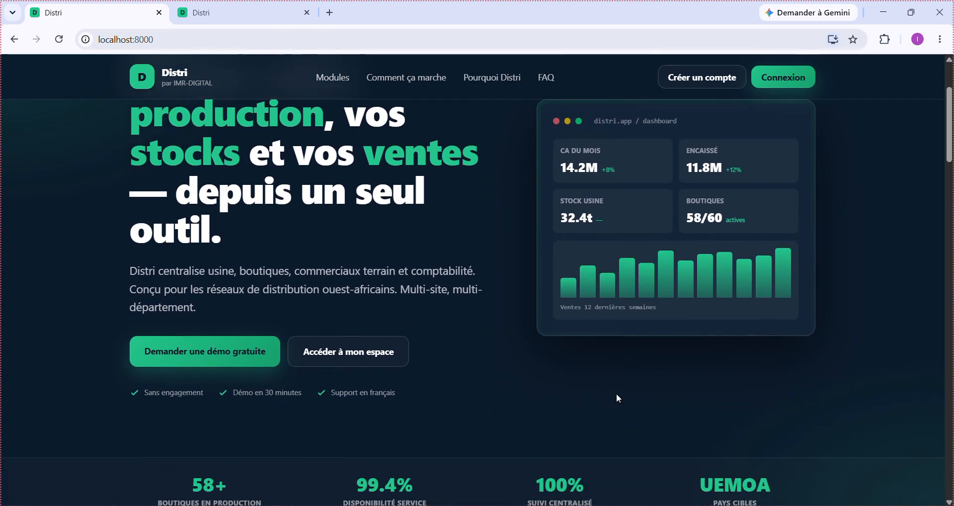
{"action": "scroll", "coordinate": [618, 397], "scroll_direction": "down", "scroll_amount": 3}
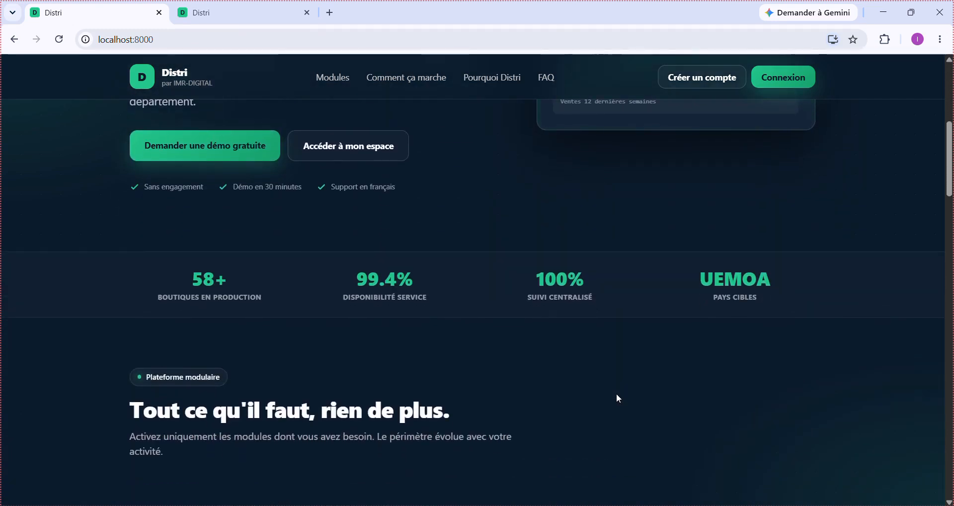
{"action": "scroll", "coordinate": [621, 380], "scroll_direction": "down", "scroll_amount": 3}
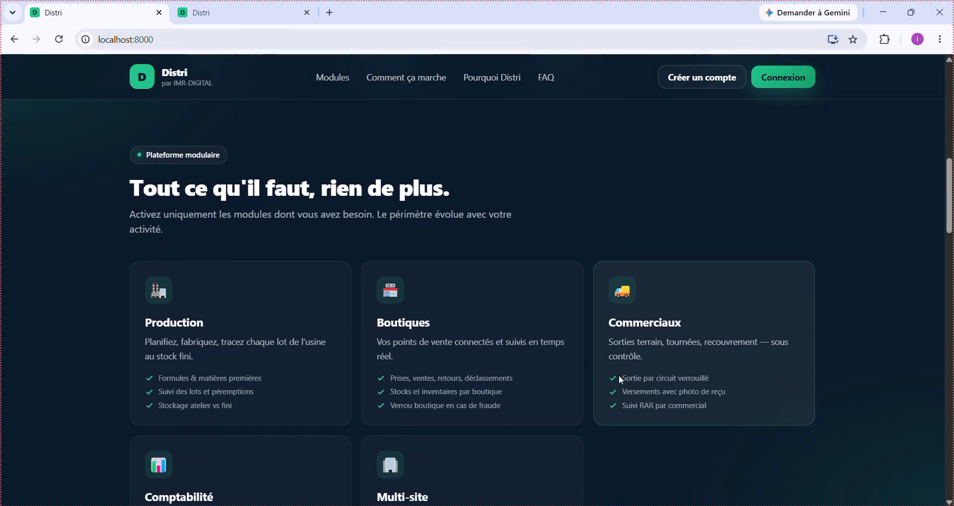
{"action": "scroll", "coordinate": [622, 380], "scroll_direction": "down", "scroll_amount": 1}
{"action": "scroll", "coordinate": [621, 380], "scroll_direction": "down", "scroll_amount": 2}
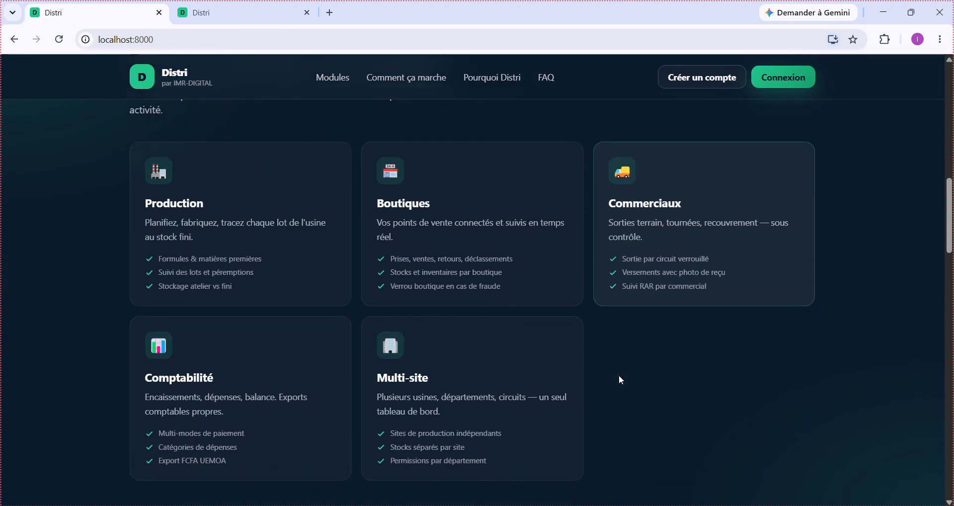
{"action": "scroll", "coordinate": [621, 380], "scroll_direction": "down", "scroll_amount": 2}
{"action": "scroll", "coordinate": [620, 380], "scroll_direction": "down", "scroll_amount": 5}
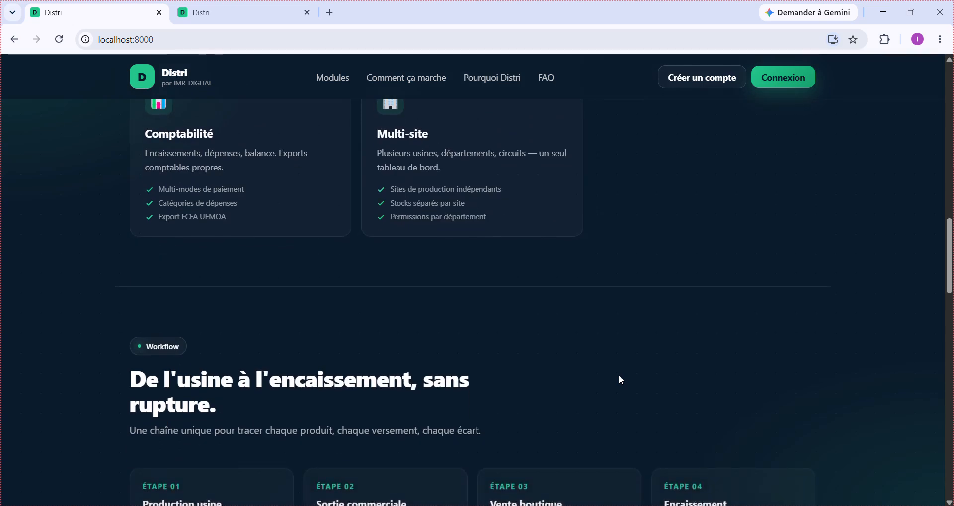
{"action": "scroll", "coordinate": [621, 380], "scroll_direction": "down", "scroll_amount": 1}
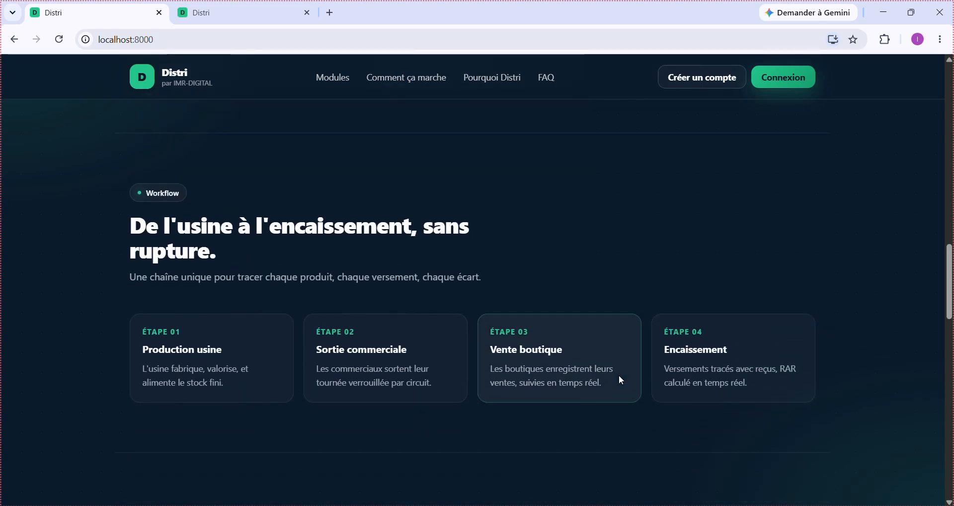
{"action": "scroll", "coordinate": [619, 378], "scroll_direction": "down", "scroll_amount": 7}
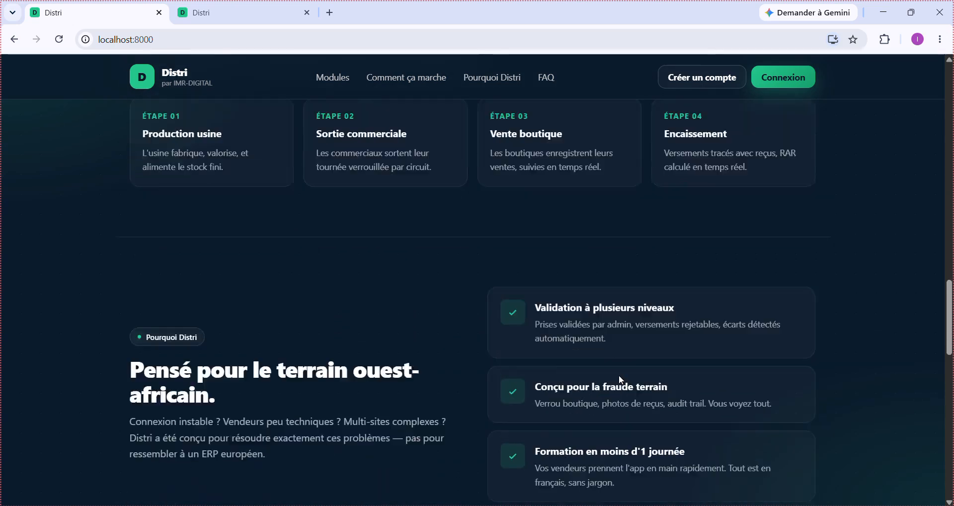
{"action": "scroll", "coordinate": [620, 378], "scroll_direction": "down", "scroll_amount": 3}
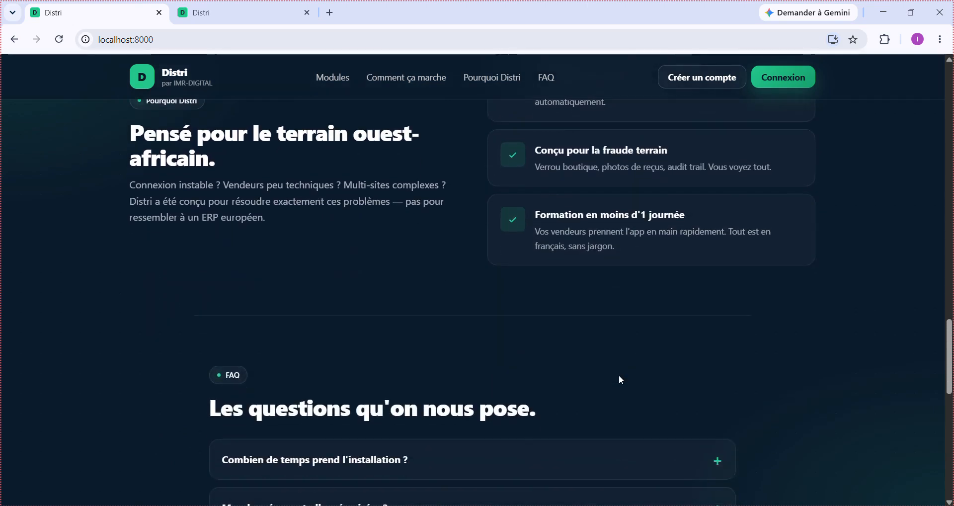
{"action": "scroll", "coordinate": [620, 380], "scroll_direction": "down", "scroll_amount": 2}
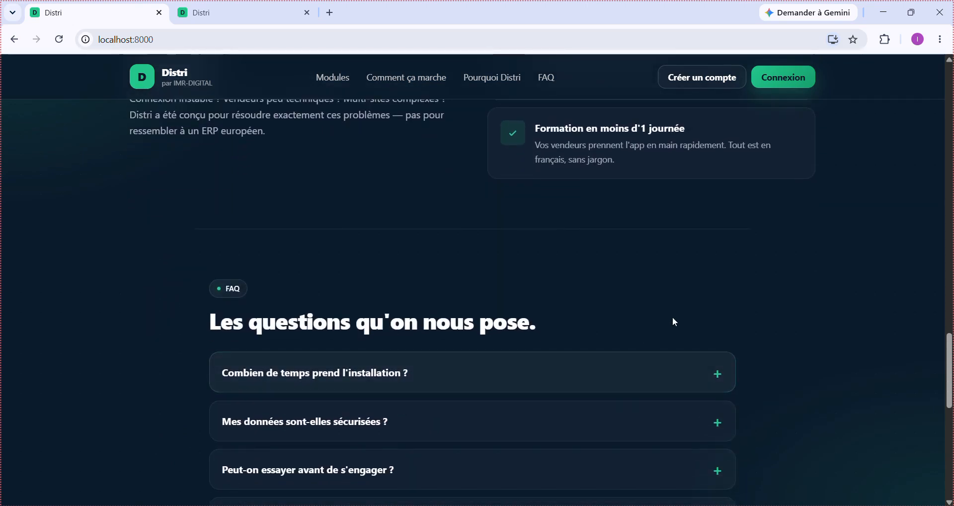
{"action": "scroll", "coordinate": [748, 292], "scroll_direction": "down", "scroll_amount": 3}
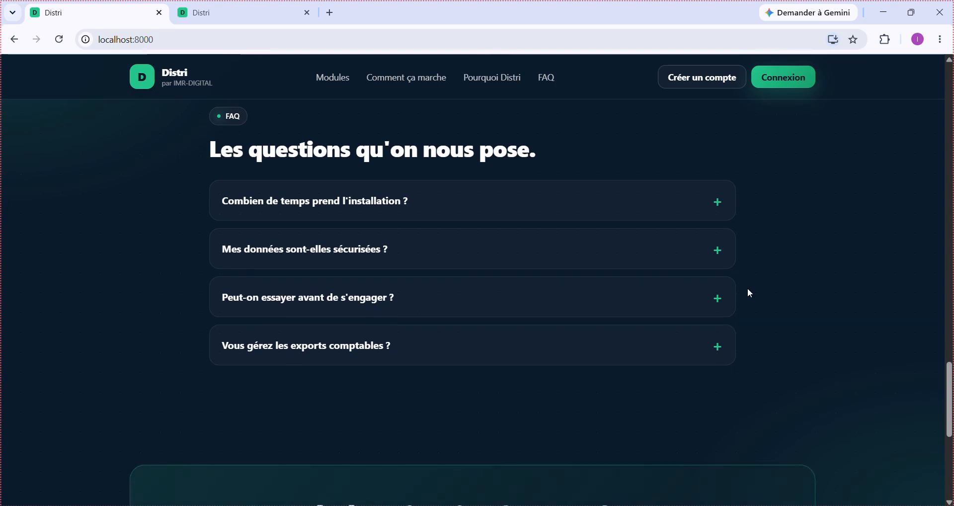
{"action": "scroll", "coordinate": [748, 292], "scroll_direction": "down", "scroll_amount": 1}
{"action": "scroll", "coordinate": [748, 289], "scroll_direction": "down", "scroll_amount": 4}
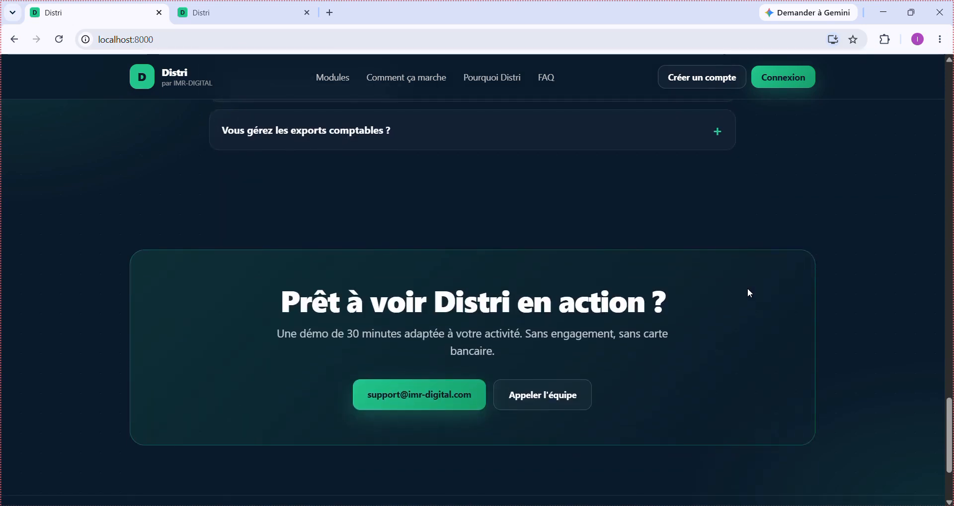
{"action": "scroll", "coordinate": [748, 288], "scroll_direction": "down", "scroll_amount": 2}
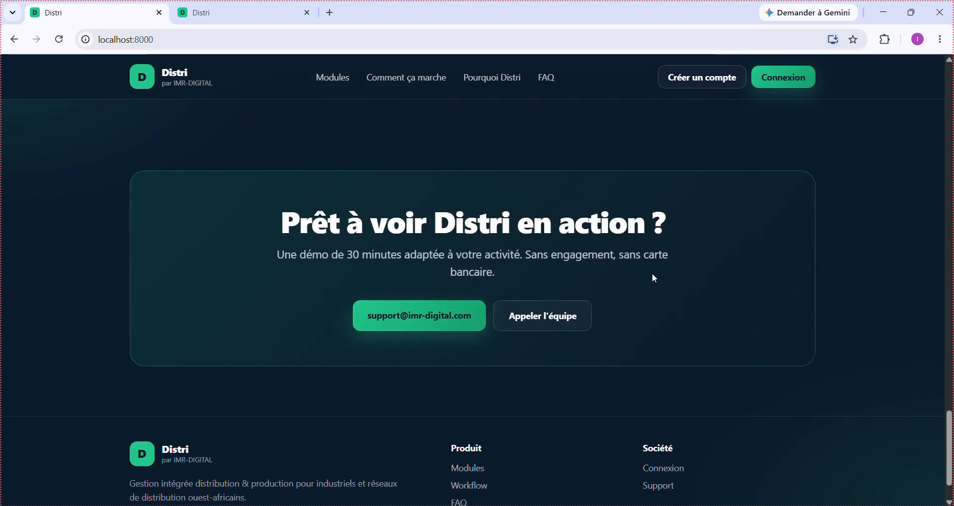
{"action": "scroll", "coordinate": [694, 291], "scroll_direction": "down", "scroll_amount": 1}
{"action": "scroll", "coordinate": [692, 288], "scroll_direction": "up", "scroll_amount": 20}
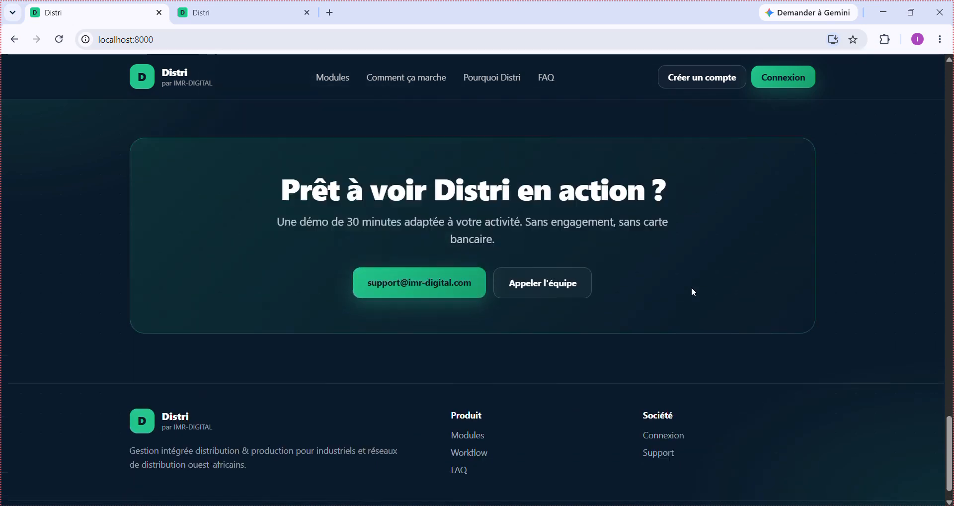
{"action": "scroll", "coordinate": [692, 287], "scroll_direction": "up", "scroll_amount": 4}
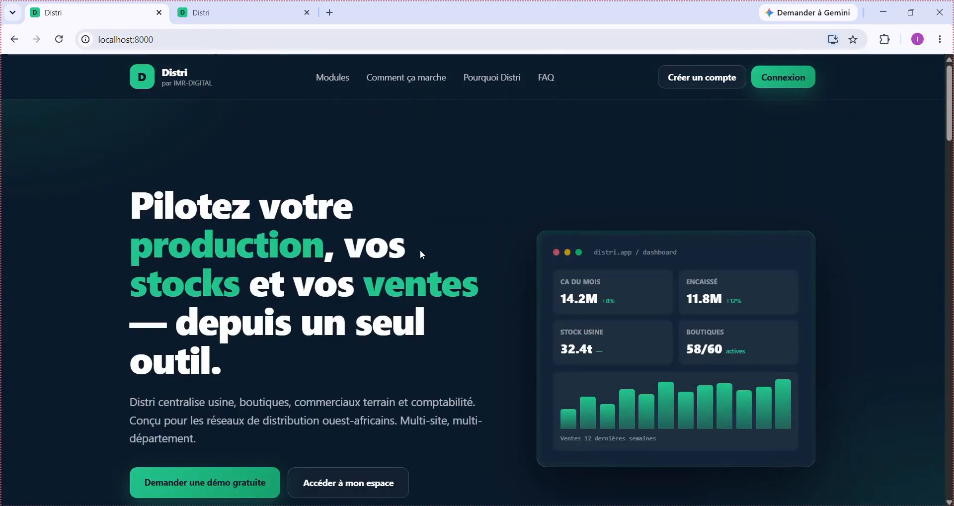
{"action": "scroll", "coordinate": [421, 255], "scroll_direction": "down", "scroll_amount": 2}
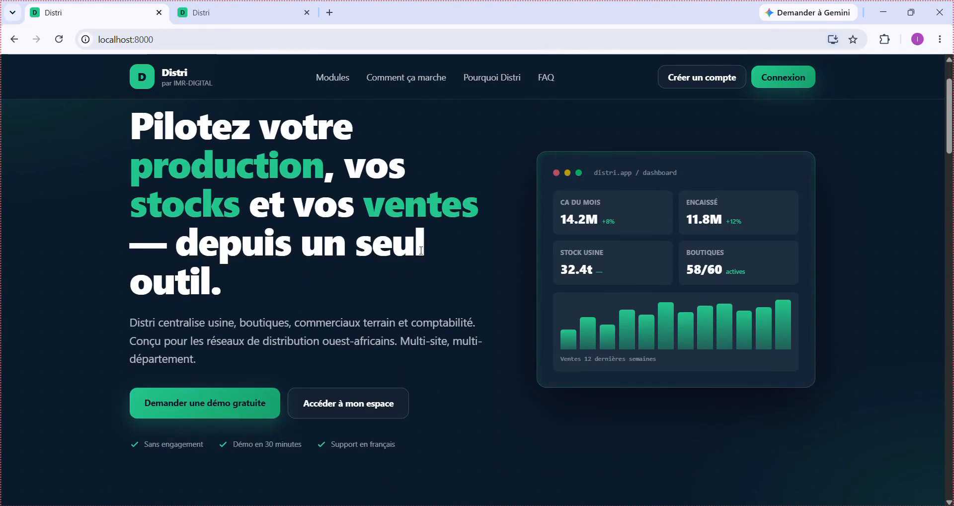
{"action": "scroll", "coordinate": [422, 250], "scroll_direction": "up", "scroll_amount": 1}
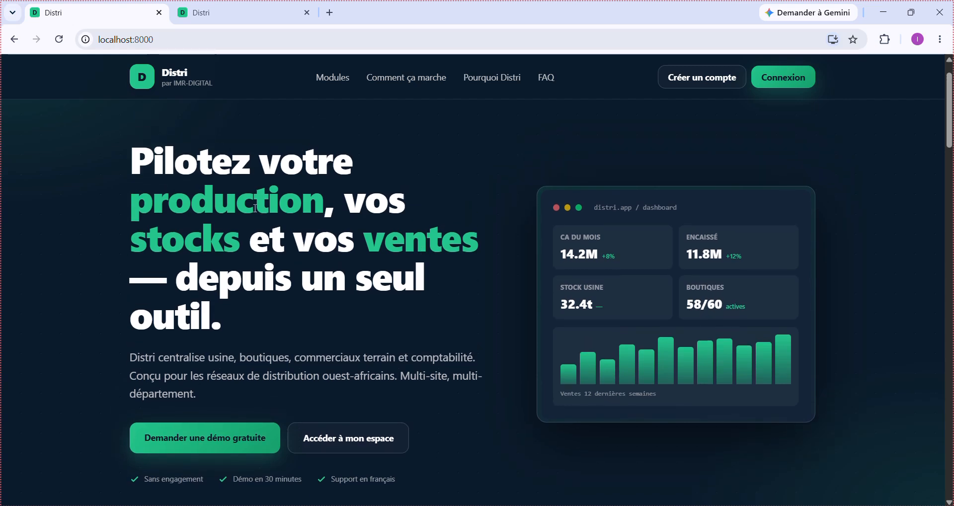
- In the second tab, load the imr-distri.com home page instead of /register and scroll through it
{"action": "left_click", "coordinate": [208, 6]}
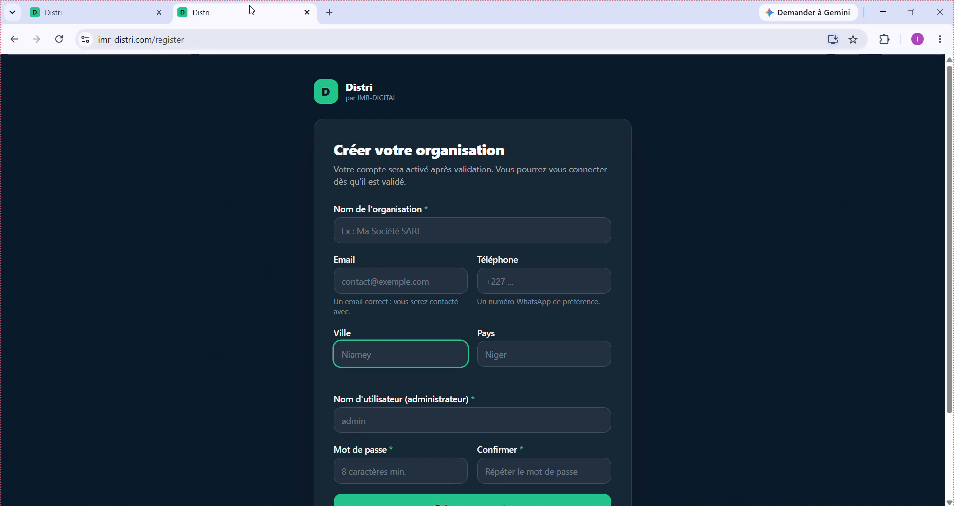
{"action": "double_click", "coordinate": [169, 40]}
{"action": "key", "text": "BackSpace"}
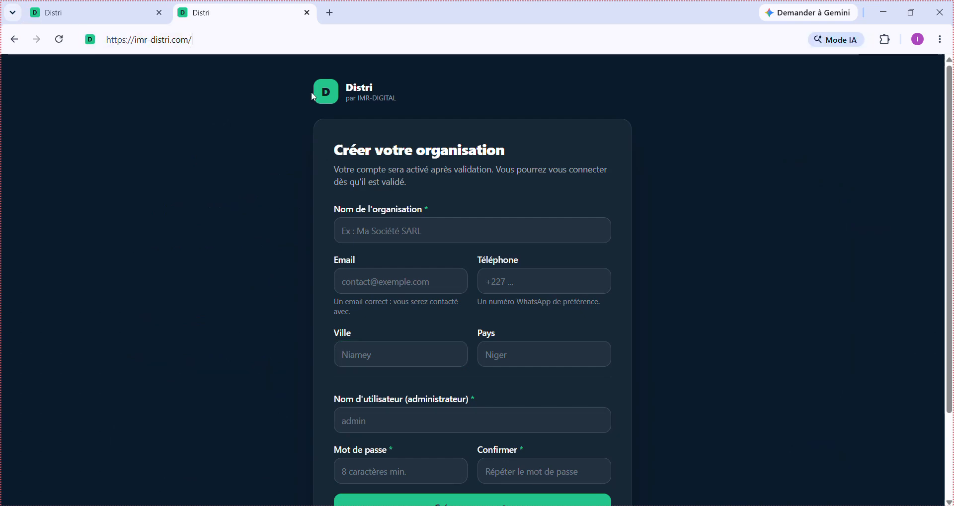
{"action": "key", "text": "Return"}
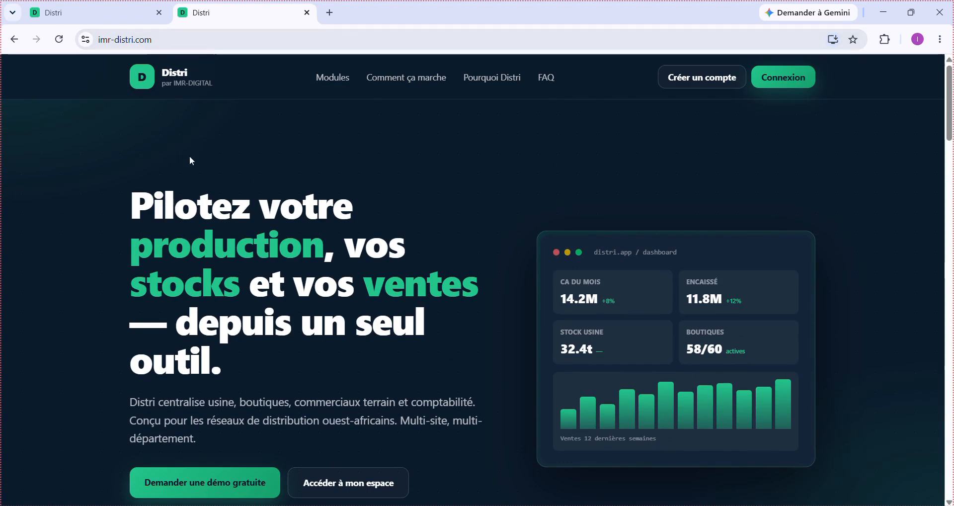
{"action": "scroll", "coordinate": [353, 391], "scroll_direction": "down", "scroll_amount": 3}
{"action": "scroll", "coordinate": [355, 392], "scroll_direction": "down", "scroll_amount": 13}
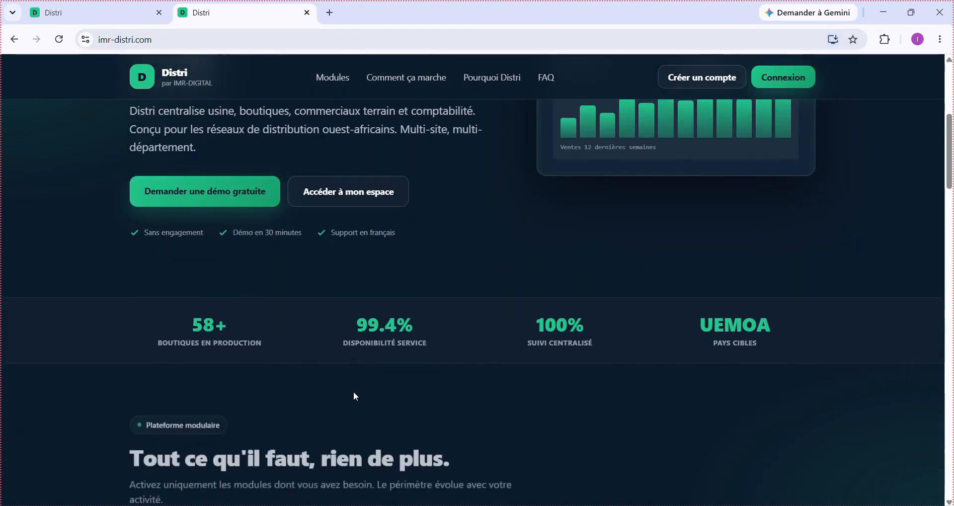
{"action": "scroll", "coordinate": [353, 392], "scroll_direction": "down", "scroll_amount": 10}
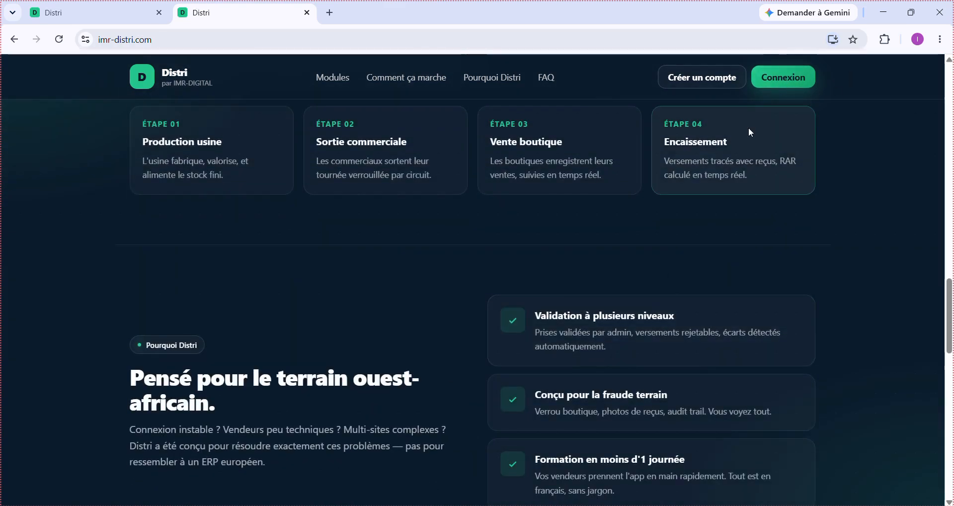
{"action": "left_click", "coordinate": [701, 83]}
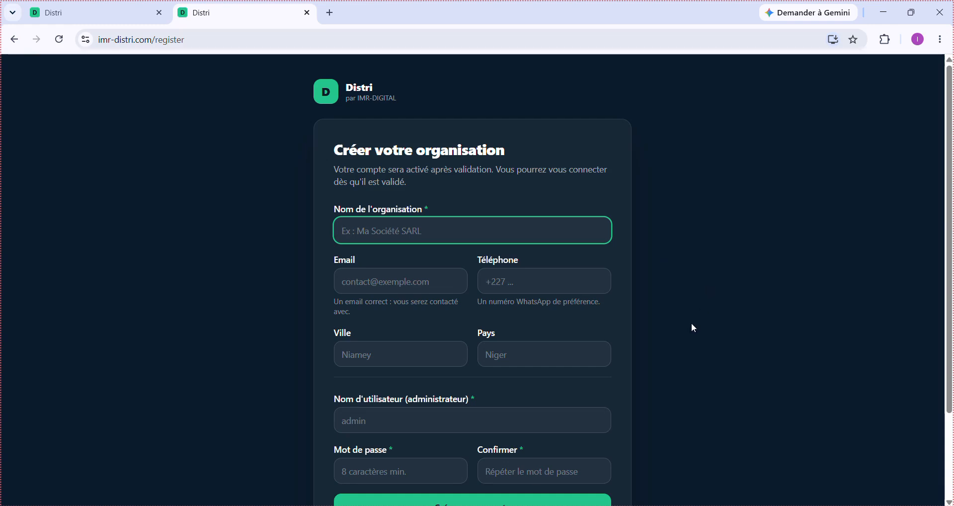
{"action": "scroll", "coordinate": [690, 323], "scroll_direction": "down", "scroll_amount": 2}
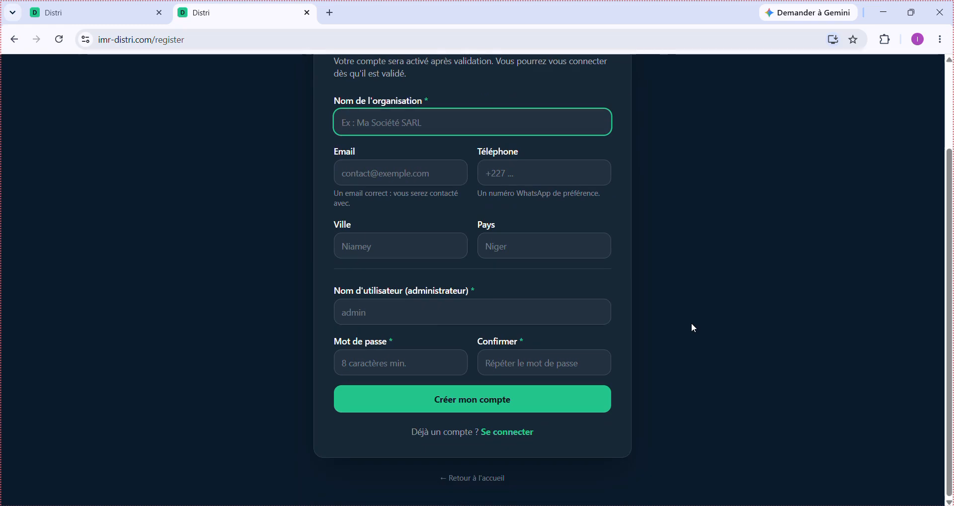
{"action": "scroll", "coordinate": [691, 323], "scroll_direction": "up", "scroll_amount": 2}
{"action": "scroll", "coordinate": [691, 323], "scroll_direction": "down", "scroll_amount": 1}
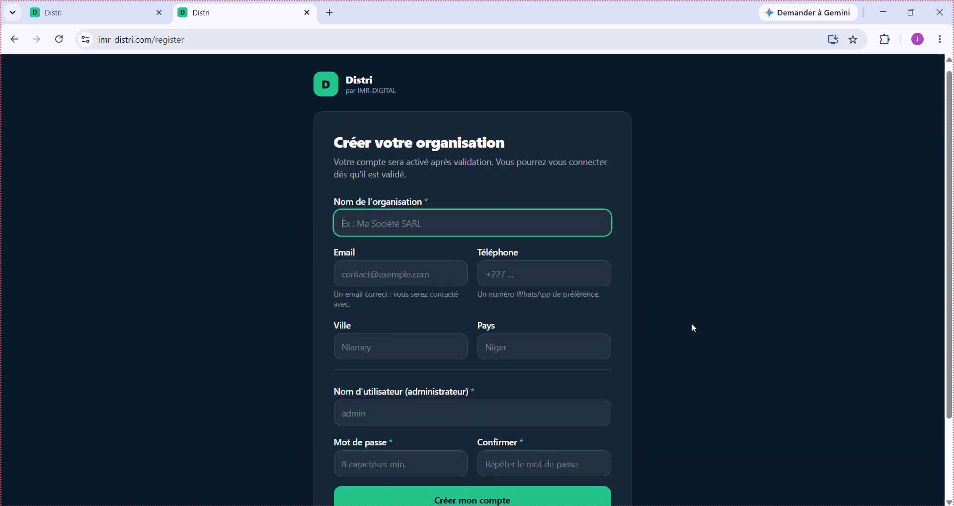
{"action": "scroll", "coordinate": [692, 324], "scroll_direction": "down", "scroll_amount": 1}
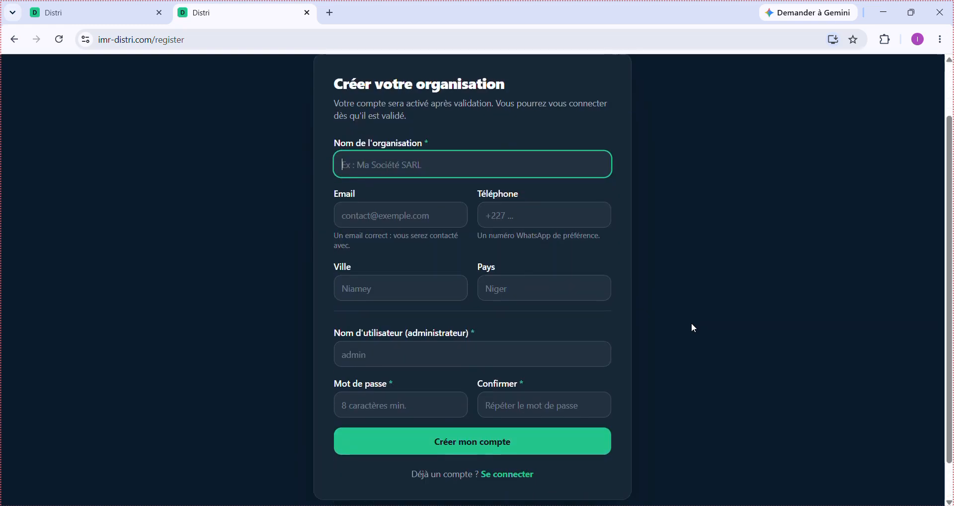
{"action": "scroll", "coordinate": [692, 323], "scroll_direction": "up", "scroll_amount": 1}
{"action": "scroll", "coordinate": [690, 323], "scroll_direction": "down", "scroll_amount": 1}
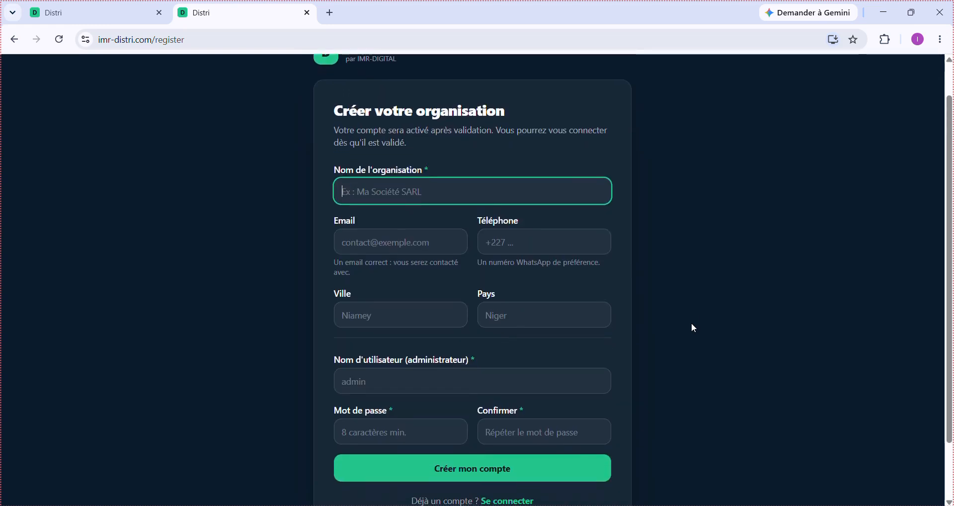
{"action": "scroll", "coordinate": [691, 323], "scroll_direction": "up", "scroll_amount": 1}
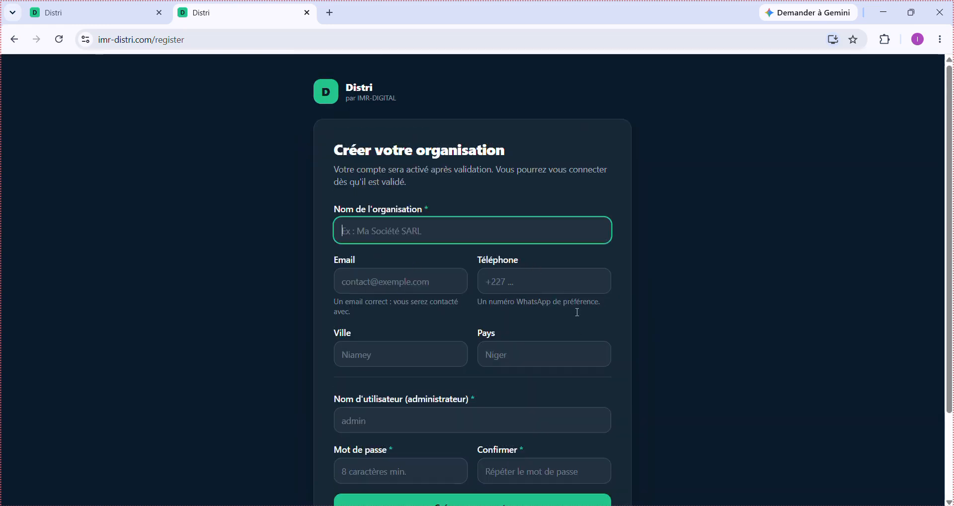
{"action": "scroll", "coordinate": [601, 414], "scroll_direction": "down", "scroll_amount": 2}
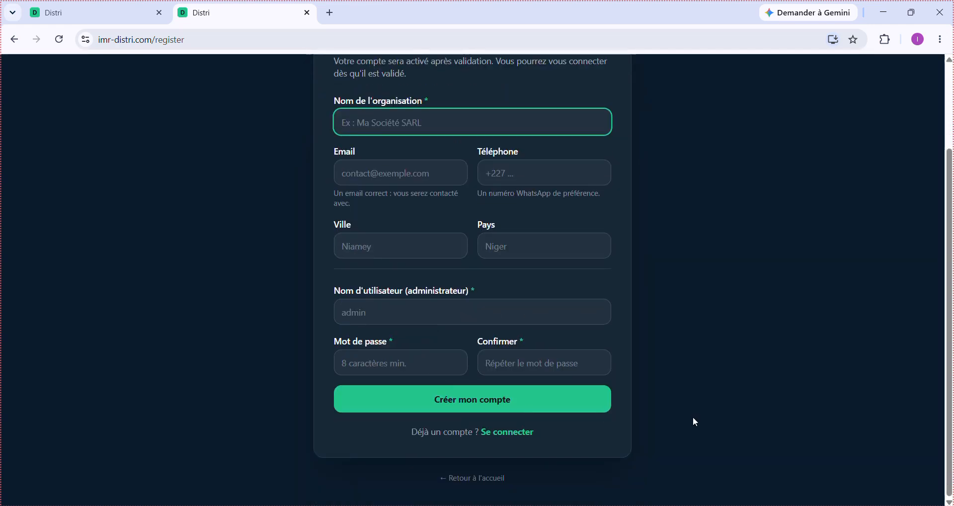
{"action": "scroll", "coordinate": [695, 422], "scroll_direction": "up", "scroll_amount": 2}
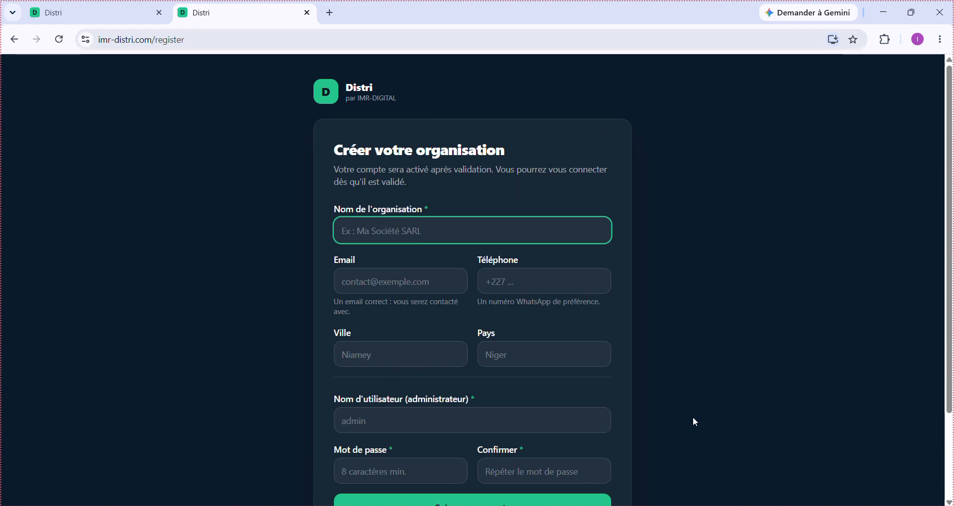
{"action": "scroll", "coordinate": [694, 419], "scroll_direction": "down", "scroll_amount": 2}
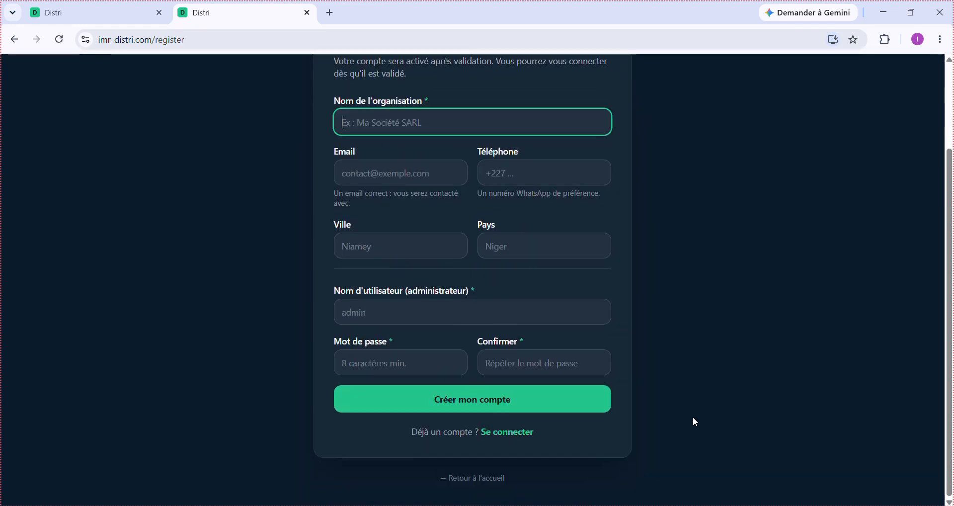
{"action": "scroll", "coordinate": [694, 418], "scroll_direction": "up", "scroll_amount": 2}
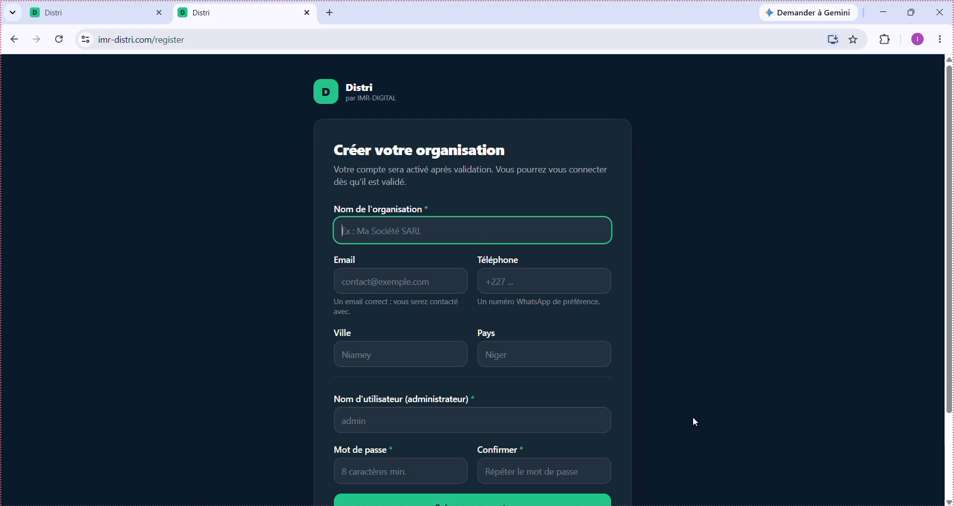
- Log in to the local Distri site with the administrator username and password
{"action": "left_click", "coordinate": [93, 5]}
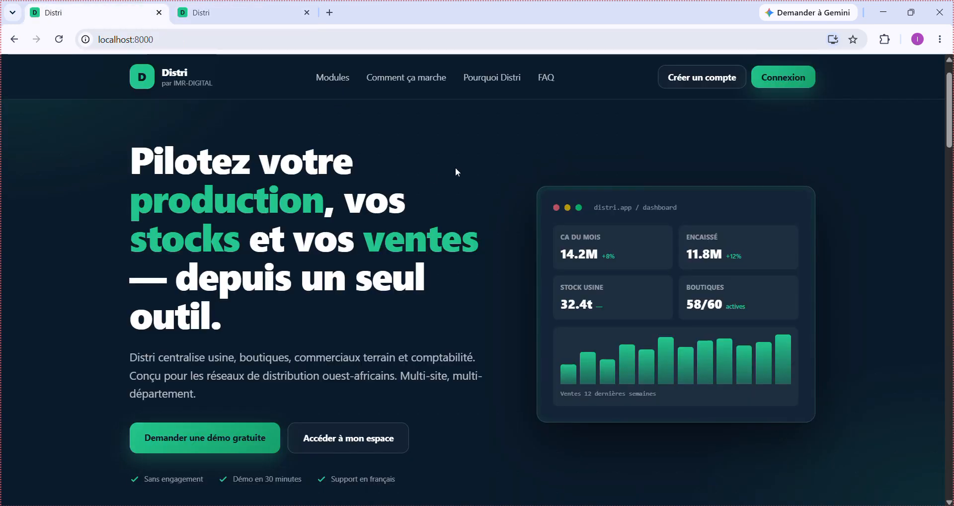
{"action": "left_click", "coordinate": [785, 76]}
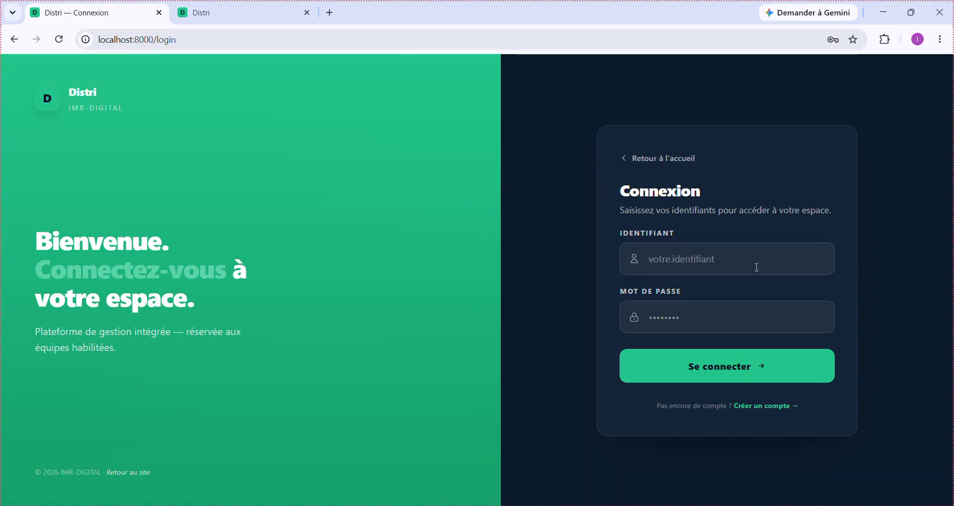
{"action": "left_click", "coordinate": [756, 267]}
{"action": "type", "text": "test"}
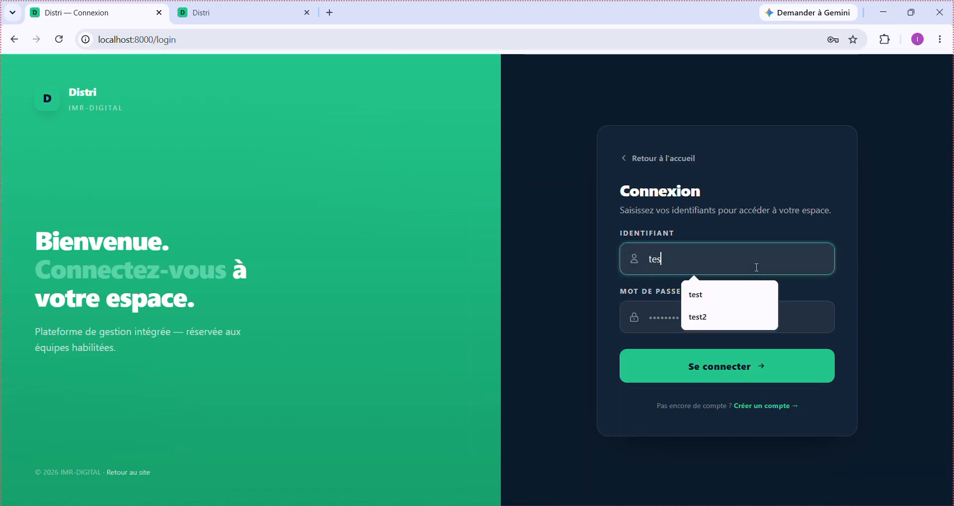
{"action": "left_click", "coordinate": [668, 314]}
{"action": "type", "text": "pa"}
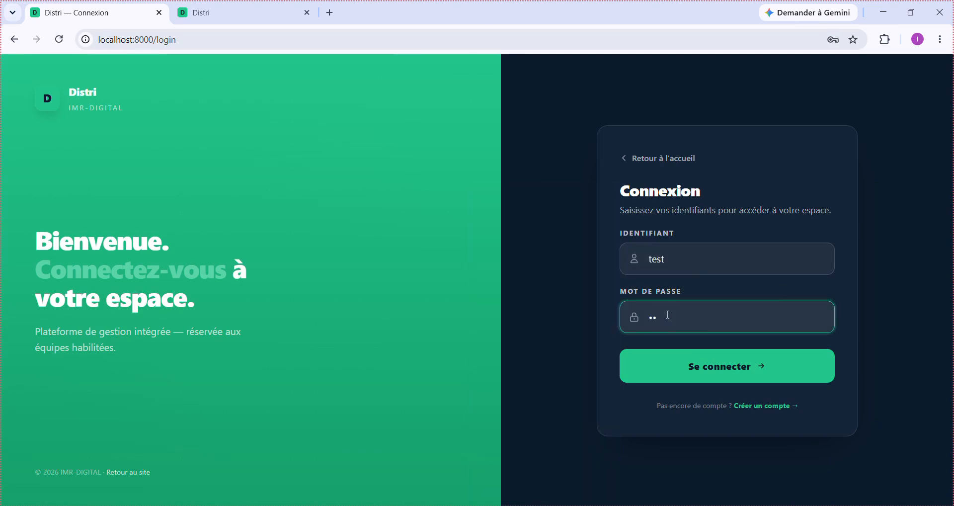
{"action": "type", "text": "ssword"}
{"action": "key", "text": "Return"}
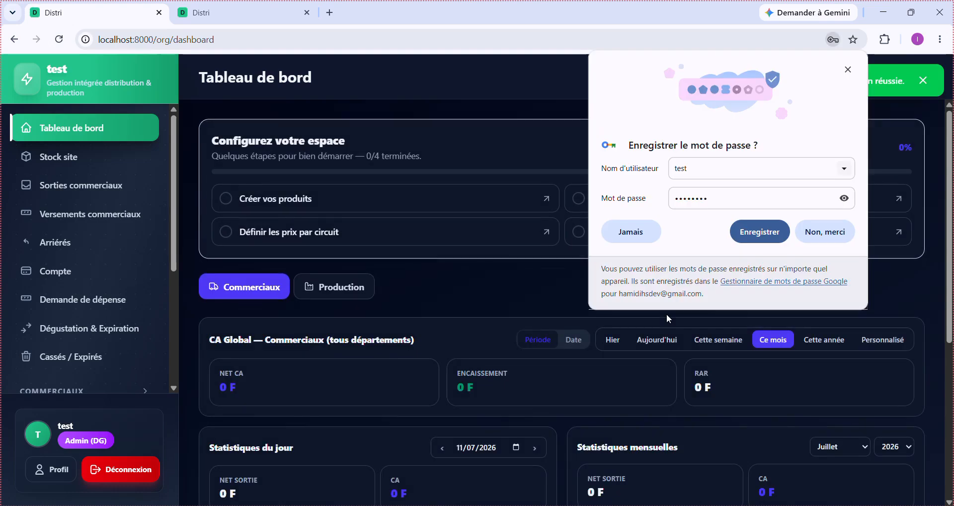
- Dismiss Chrome's save-password prompt and open the products setup page from the dashboard
{"action": "left_click", "coordinate": [825, 239]}
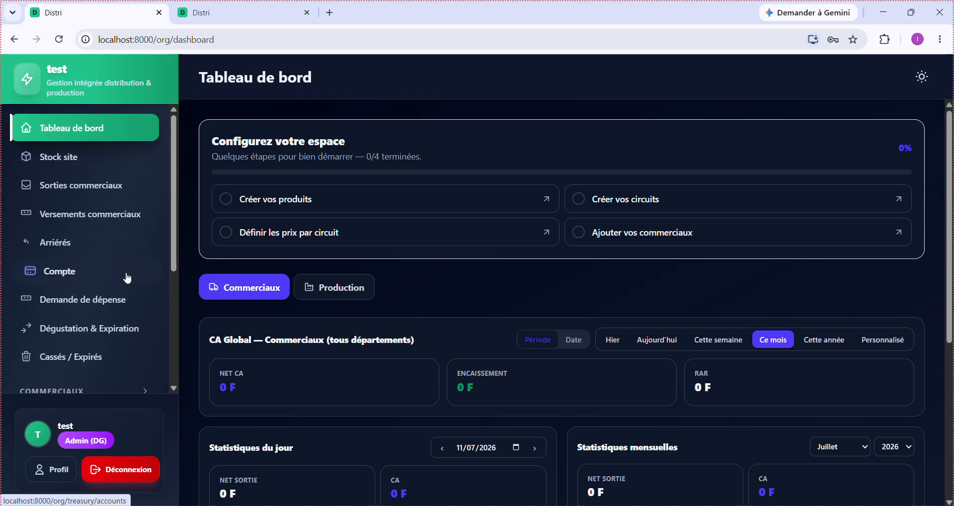
{"action": "scroll", "coordinate": [95, 307], "scroll_direction": "down", "scroll_amount": 4}
{"action": "scroll", "coordinate": [96, 307], "scroll_direction": "up", "scroll_amount": 4}
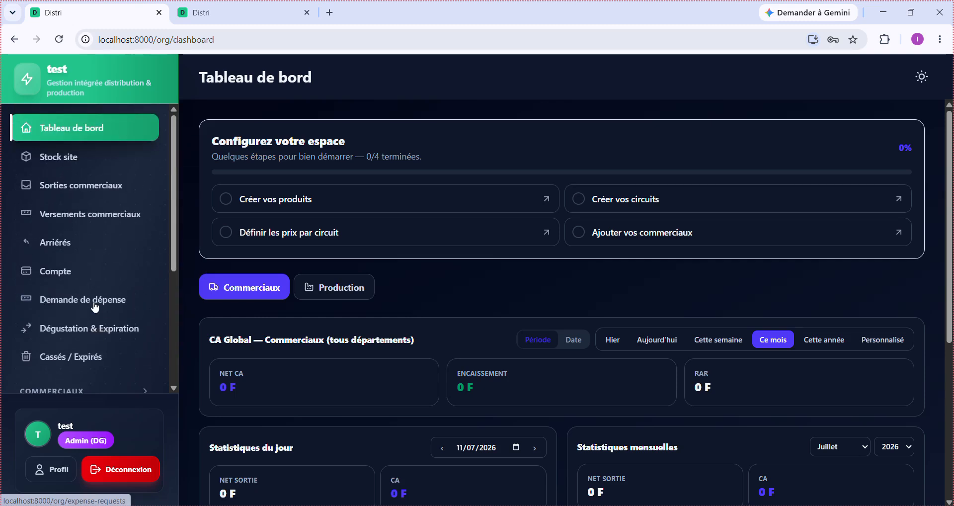
{"action": "scroll", "coordinate": [96, 307], "scroll_direction": "down", "scroll_amount": 4}
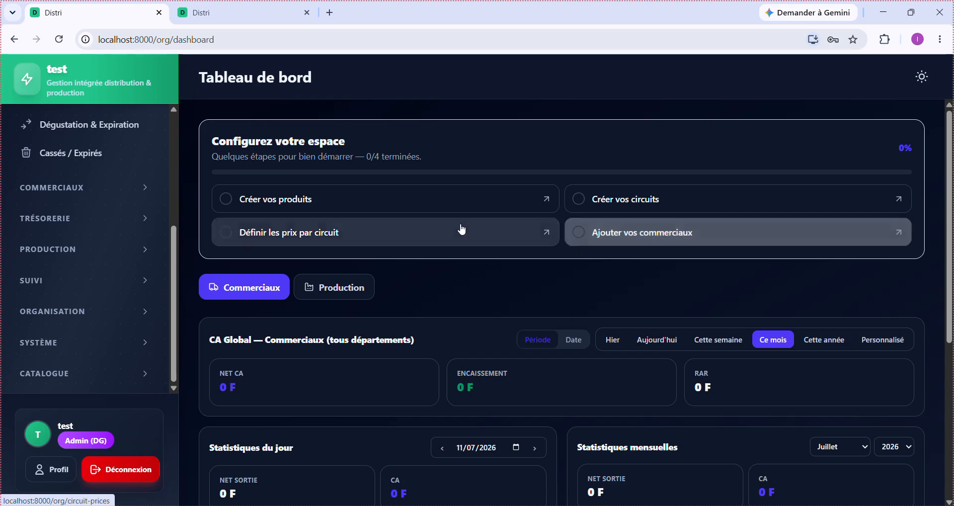
{"action": "left_click", "coordinate": [442, 199]}
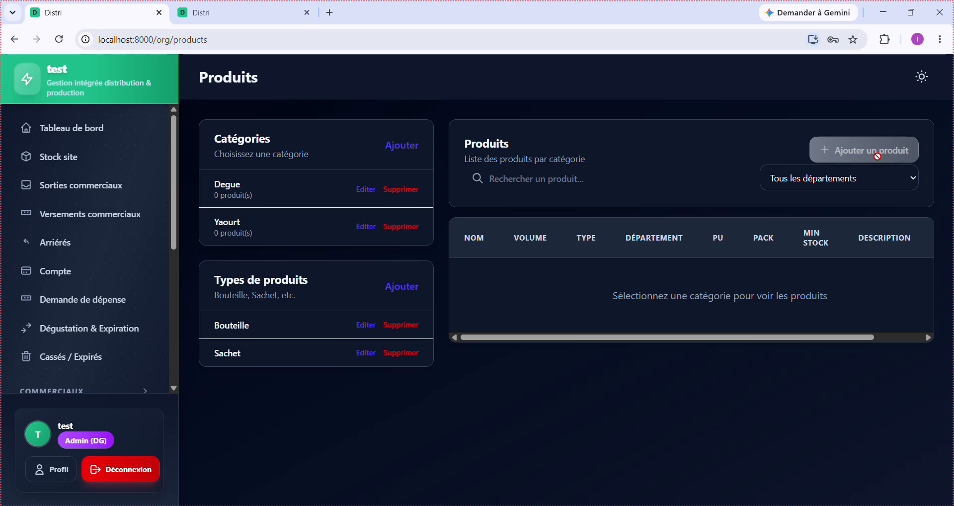
- Select the Yaourt category and begin adding a new product to it
{"action": "left_click", "coordinate": [296, 243]}
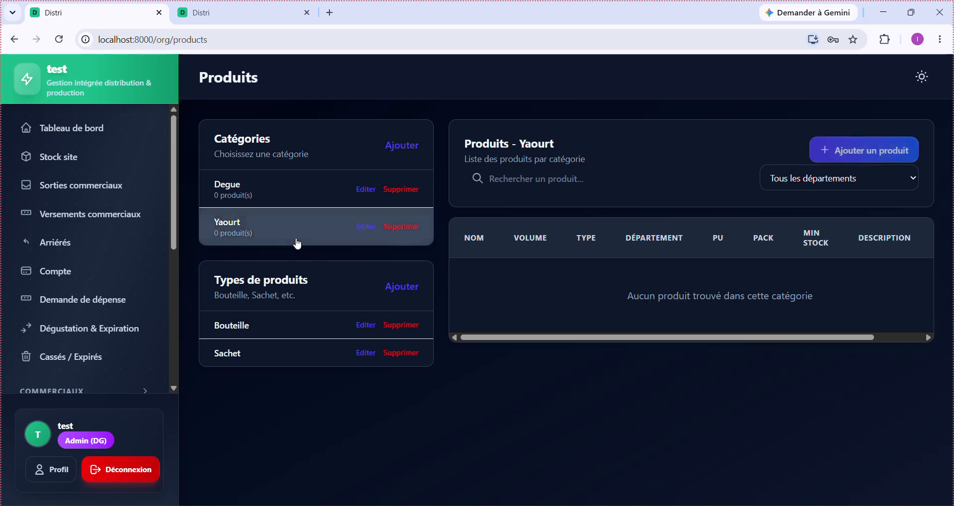
{"action": "left_click", "coordinate": [882, 159]}
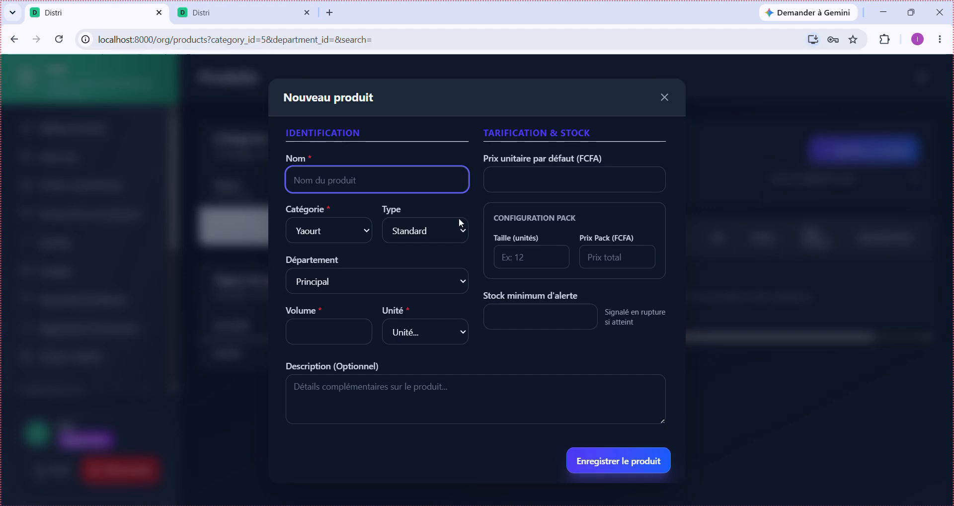
- Name the product Yaourt 0.5, with unit price 500 FCFA and type Bouteille
{"action": "type", "text": "Yaourt 0.5"}
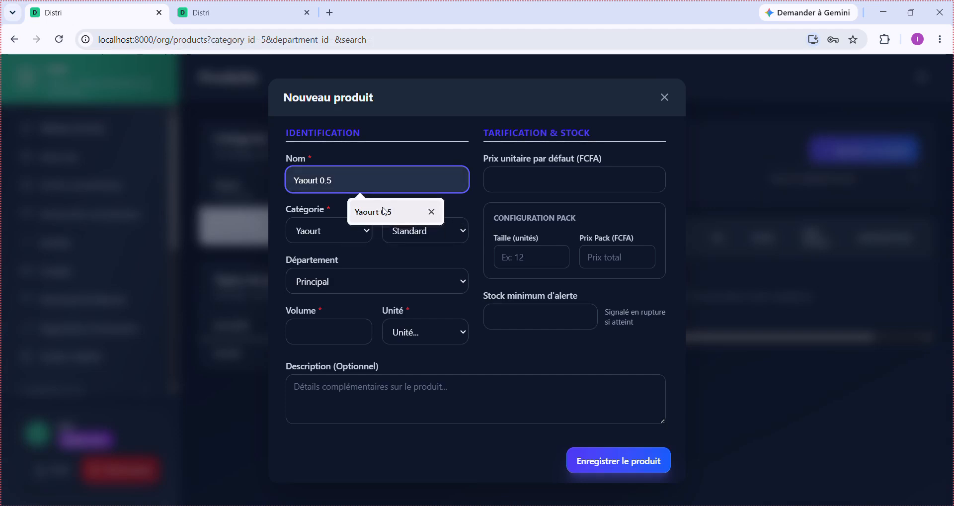
{"action": "left_click", "coordinate": [386, 211]}
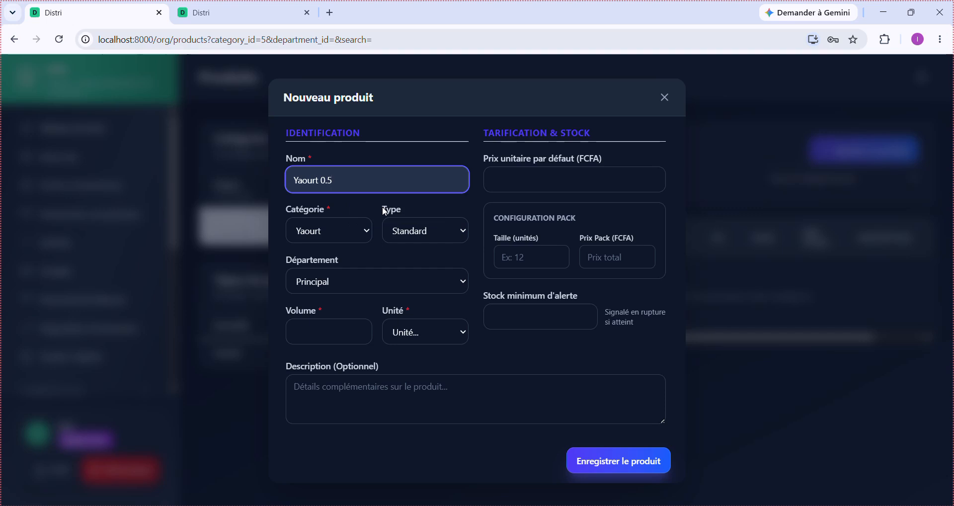
{"action": "left_click", "coordinate": [530, 184]}
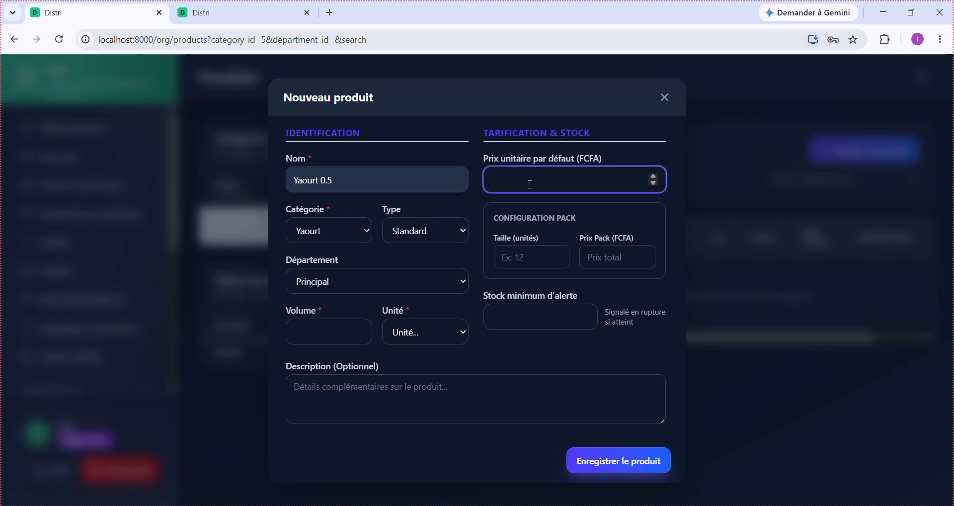
{"action": "type", "text": "500"}
{"action": "key", "text": "BackSpace"}
{"action": "key", "text": "BackSpace"}
{"action": "type", "text": "00"}
{"action": "left_click", "coordinate": [426, 233]}
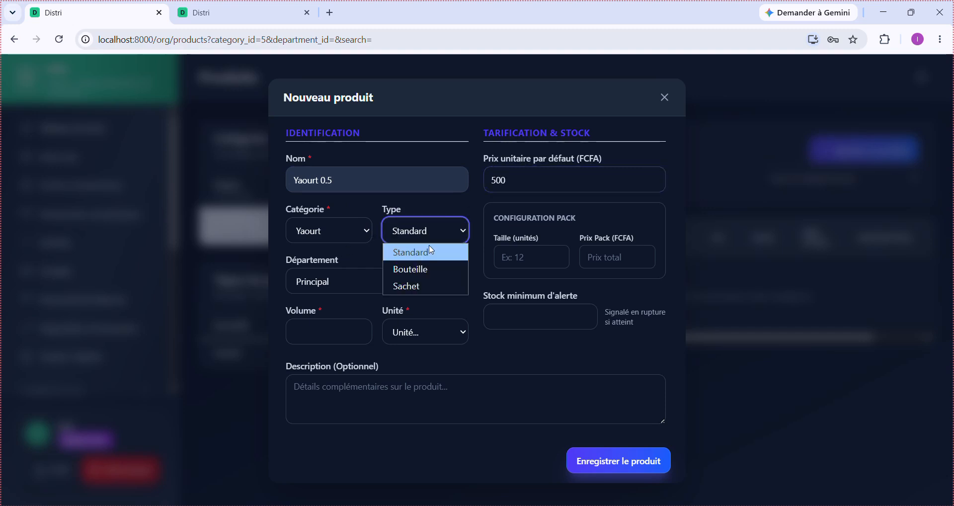
{"action": "left_click", "coordinate": [430, 271]}
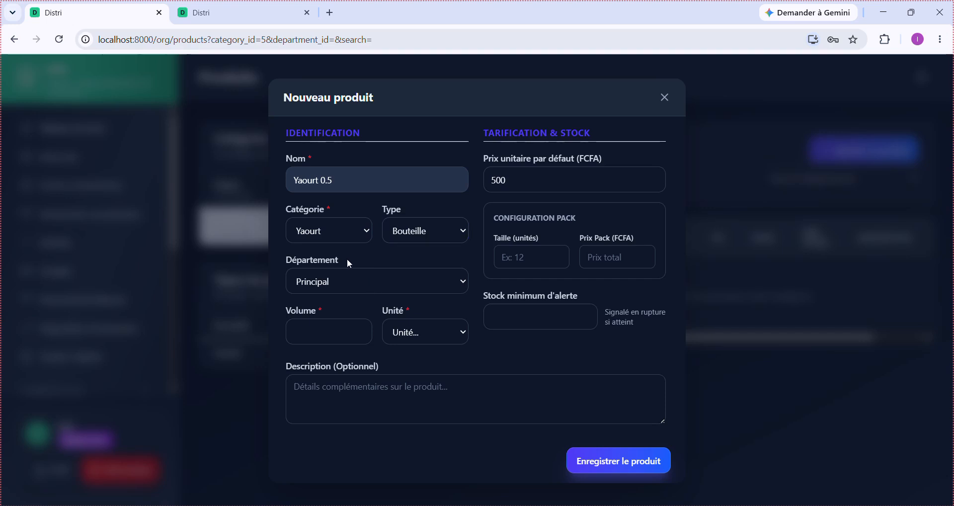
{"action": "left_click_drag", "start_coordinate": [349, 264], "coordinate": [284, 268]}
{"action": "left_click", "coordinate": [360, 254]}
- Set the volume to 500 ML and the minimum alert stock to 50
{"action": "left_click", "coordinate": [329, 337]}
{"action": "type", "text": "500"}
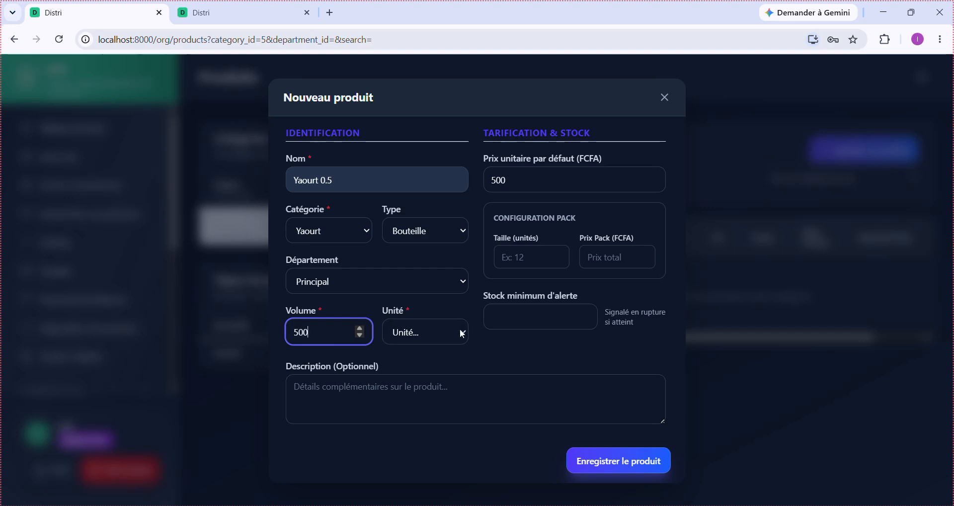
{"action": "left_click", "coordinate": [435, 335]}
{"action": "left_click", "coordinate": [434, 404]}
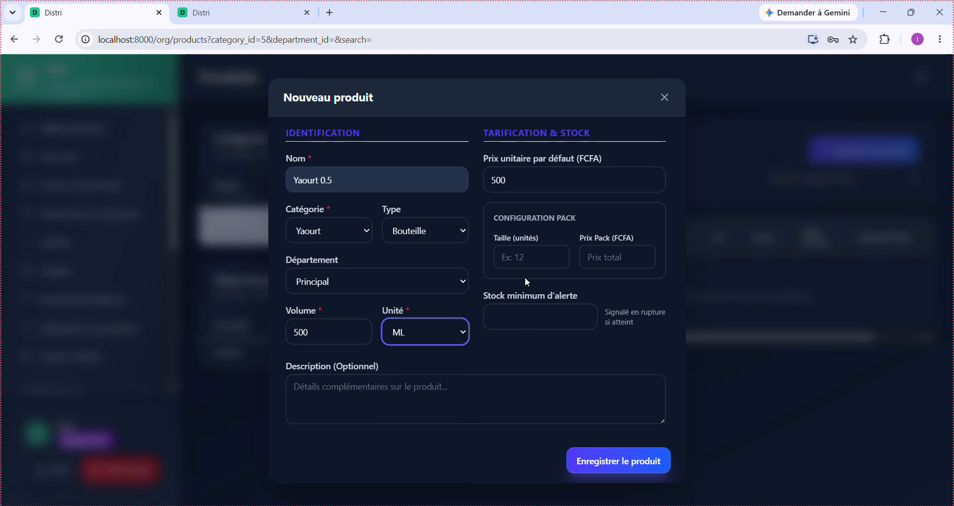
{"action": "left_click", "coordinate": [520, 324]}
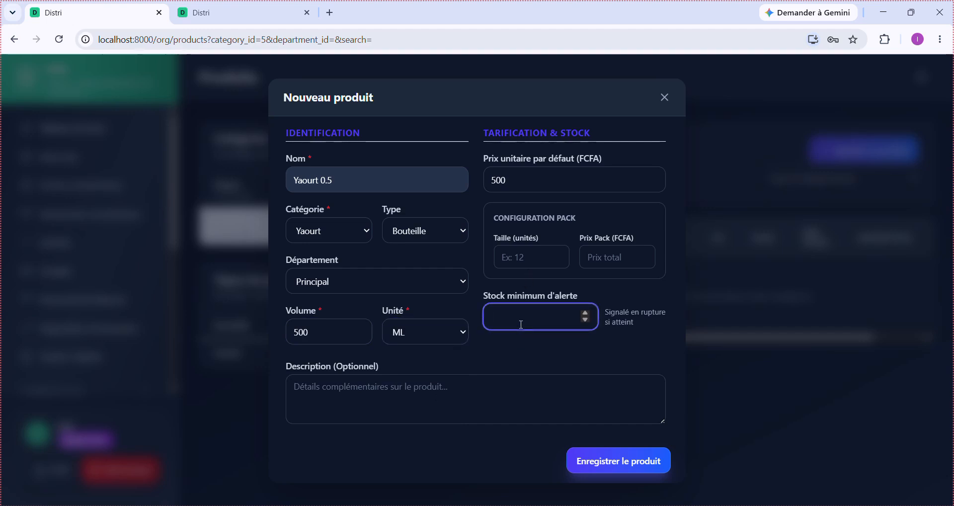
{"action": "type", "text": "50"}
- Enter pack size 12 and pack price 10000, then clear both pack fields again
{"action": "left_click", "coordinate": [535, 265]}
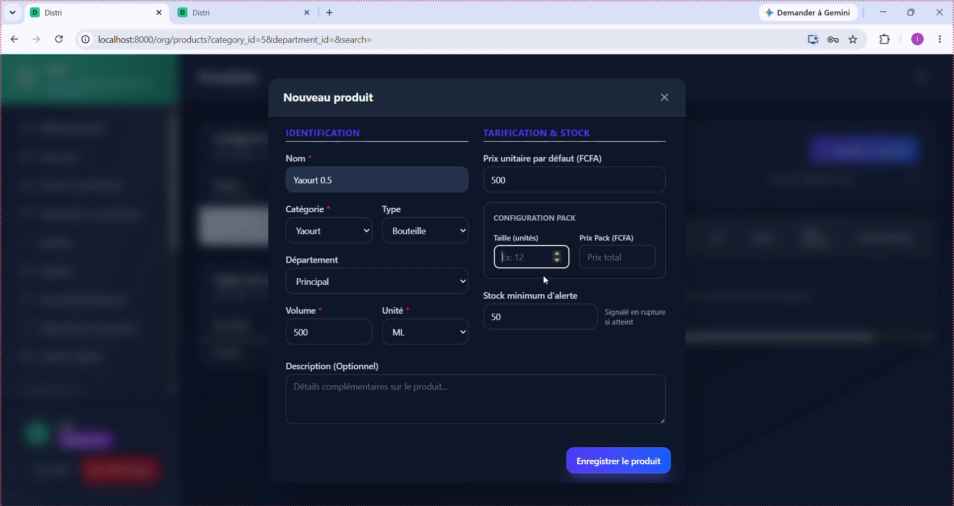
{"action": "type", "text": "12"}
{"action": "left_click", "coordinate": [619, 256]}
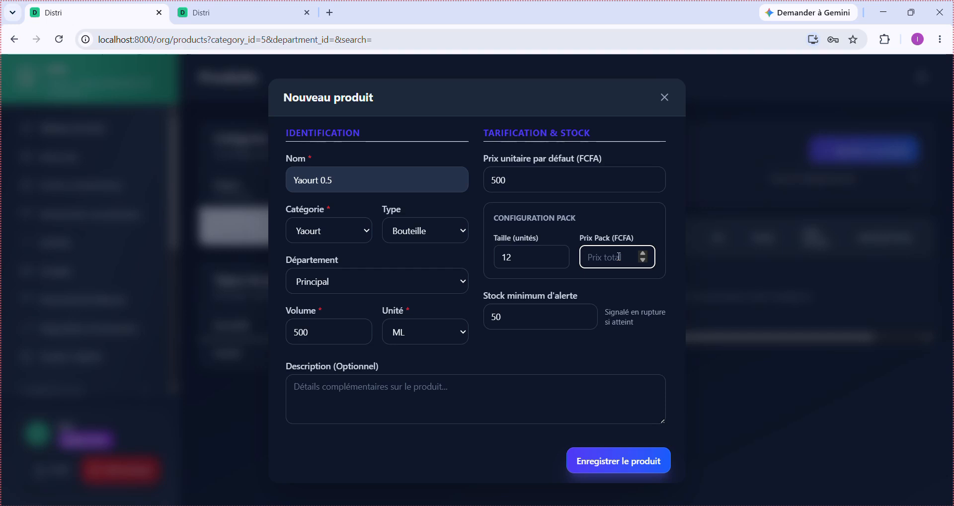
{"action": "type", "text": "10000"}
{"action": "left_click", "coordinate": [524, 263]}
{"action": "left_click_drag", "start_coordinate": [524, 263], "coordinate": [496, 263]}
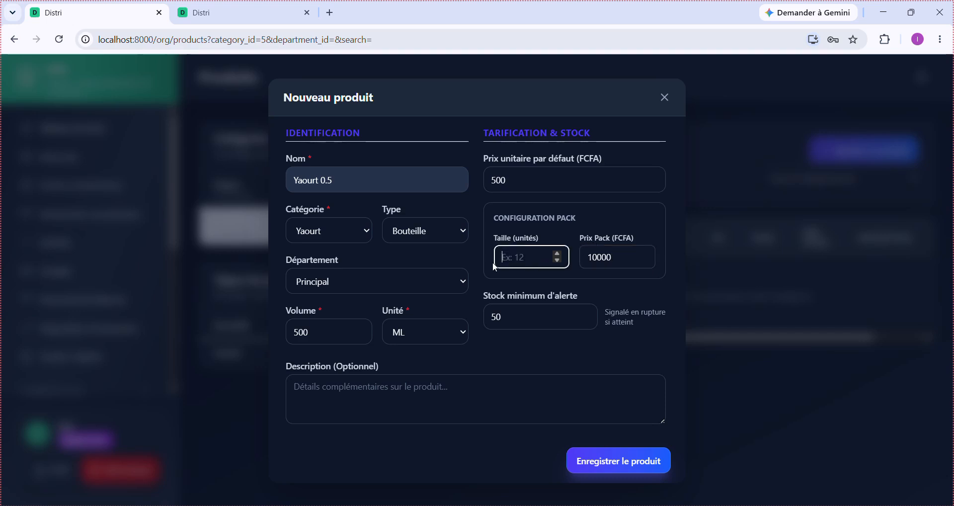
{"action": "left_click", "coordinate": [627, 256]}
{"action": "left_click_drag", "start_coordinate": [627, 257], "coordinate": [575, 258]}
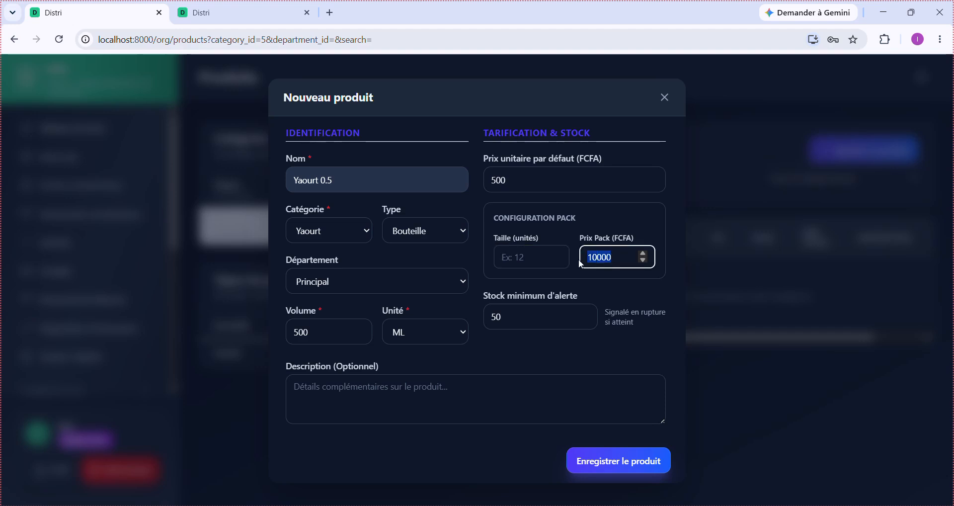
{"action": "key", "text": "BackSpace"}
- Save the Yaourt 0.5 product and switch to the Degue category
{"action": "left_click", "coordinate": [600, 463]}
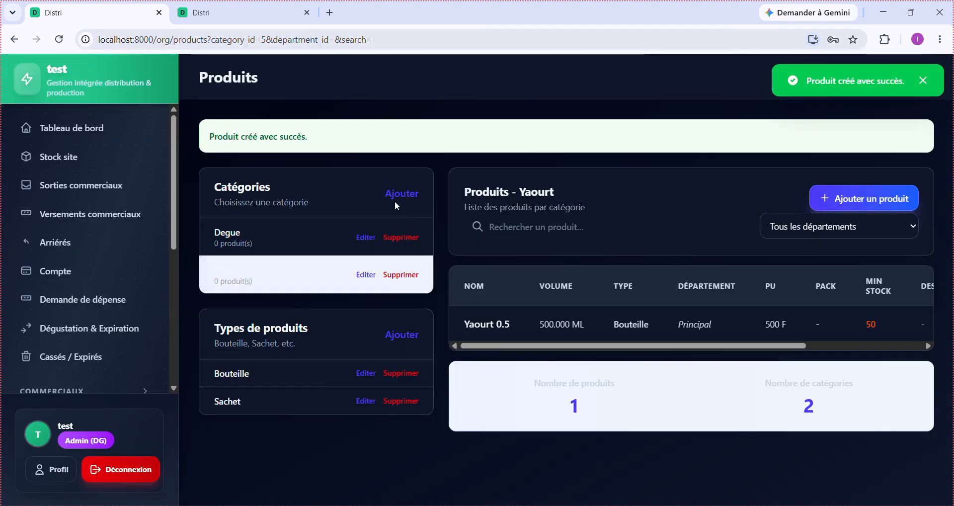
{"action": "scroll", "coordinate": [585, 331], "scroll_direction": "right", "scroll_amount": 3}
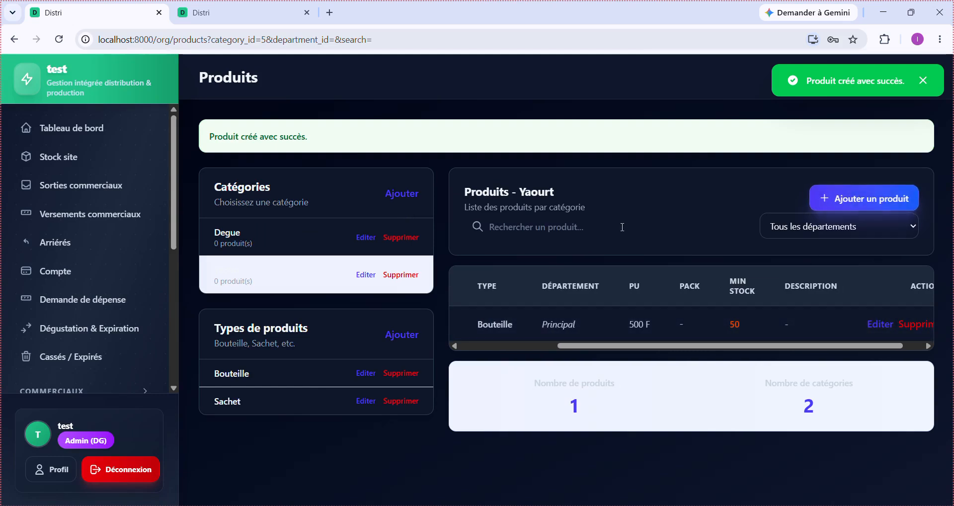
{"action": "left_click", "coordinate": [248, 244]}
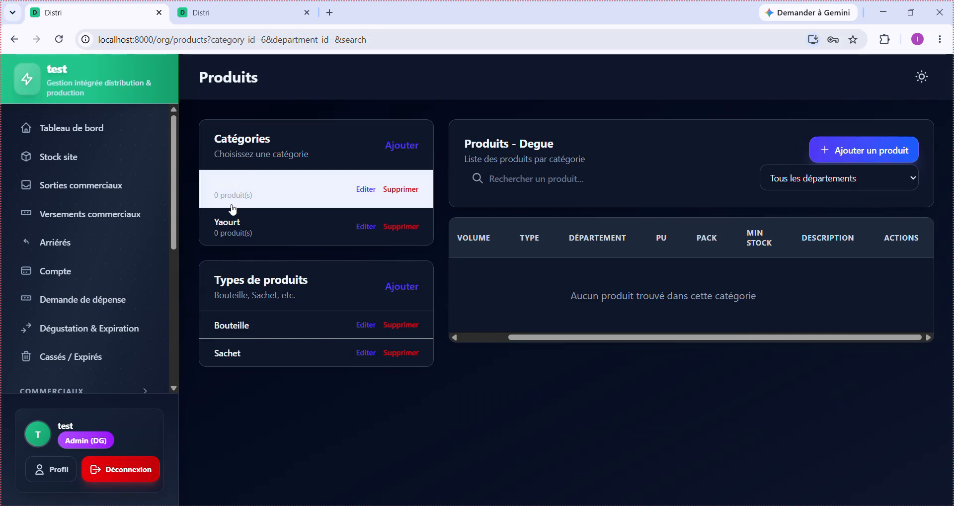
- Start a new product named Degue 0.5 of type Bouteille
{"action": "left_click", "coordinate": [833, 152]}
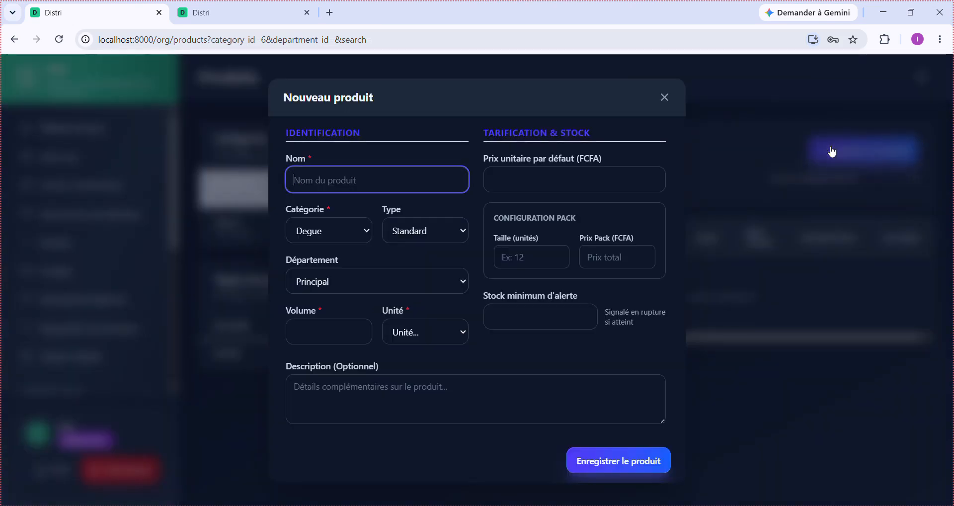
{"action": "type", "text": "Degue"}
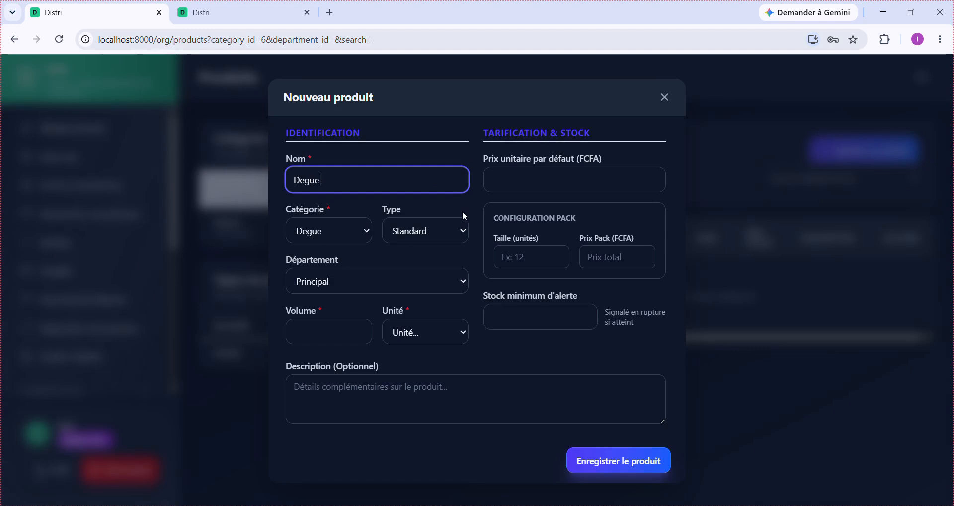
{"action": "type", "text": " 0.5"}
{"action": "left_click", "coordinate": [419, 242]}
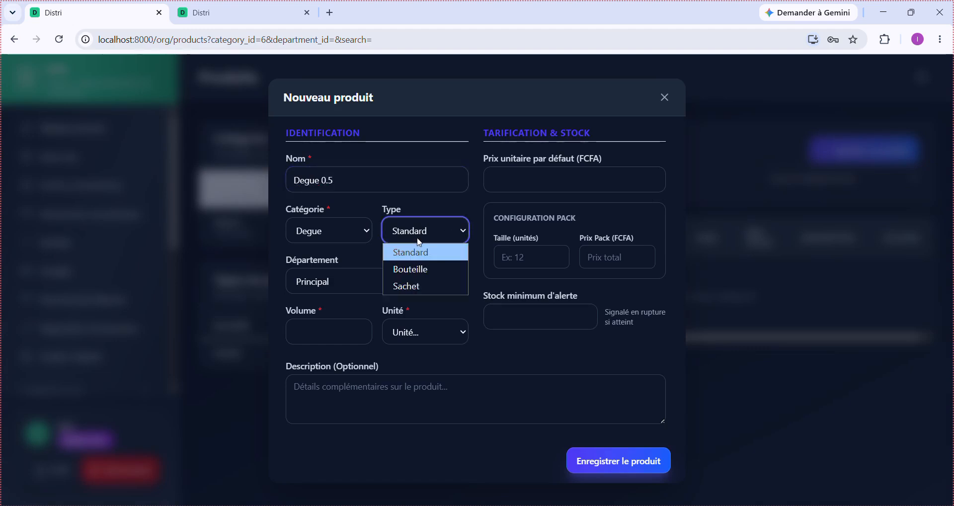
{"action": "left_click", "coordinate": [421, 275]}
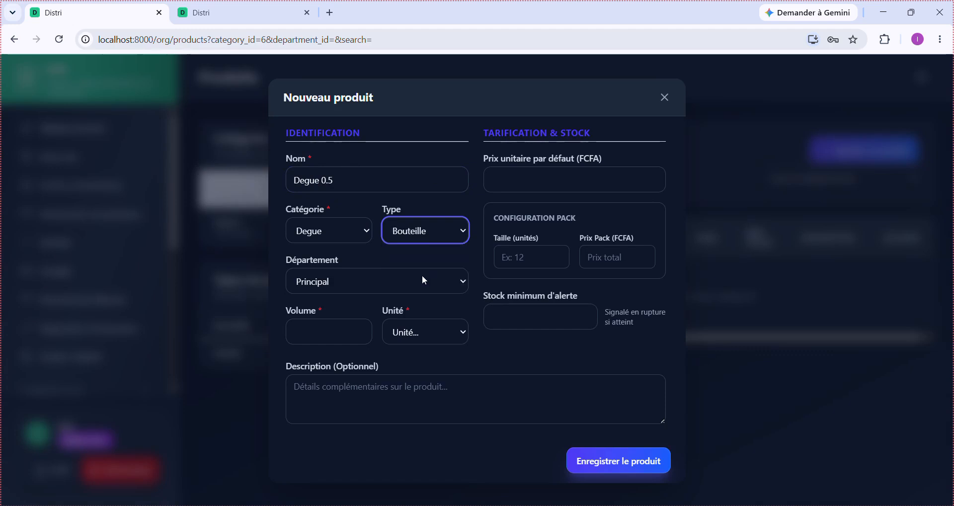
- Give Degue 0.5 a volume of 500 ML and minimum stock alert 20, then save
{"action": "left_click", "coordinate": [340, 326]}
{"action": "type", "text": "500"}
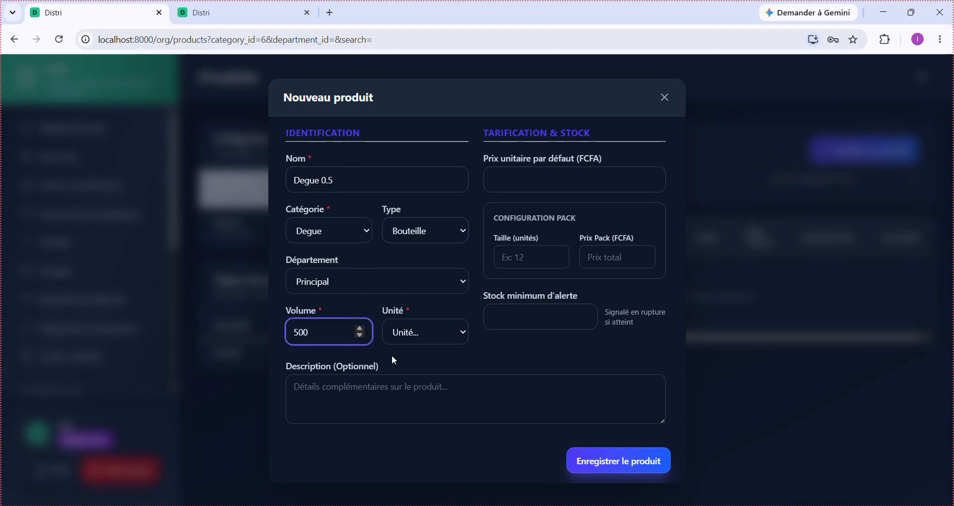
{"action": "left_click", "coordinate": [444, 337]}
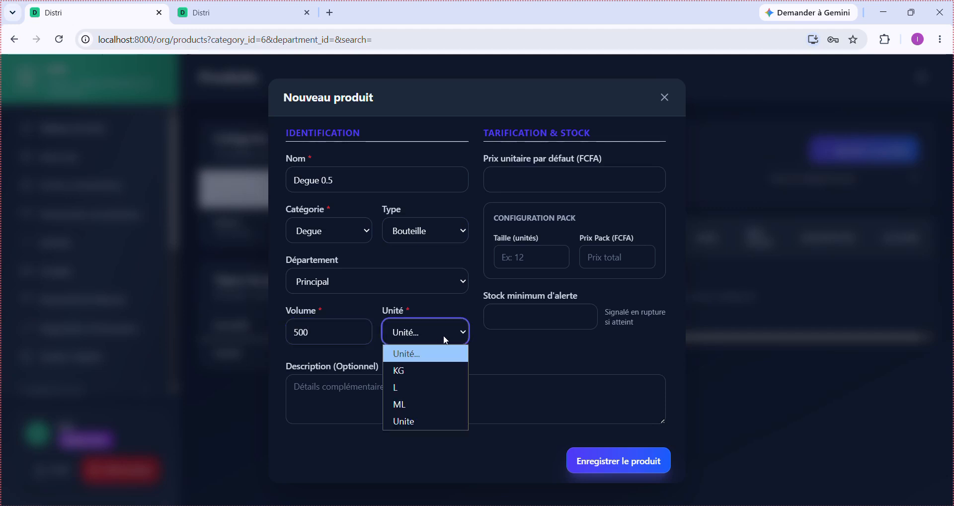
{"action": "left_click", "coordinate": [437, 404]}
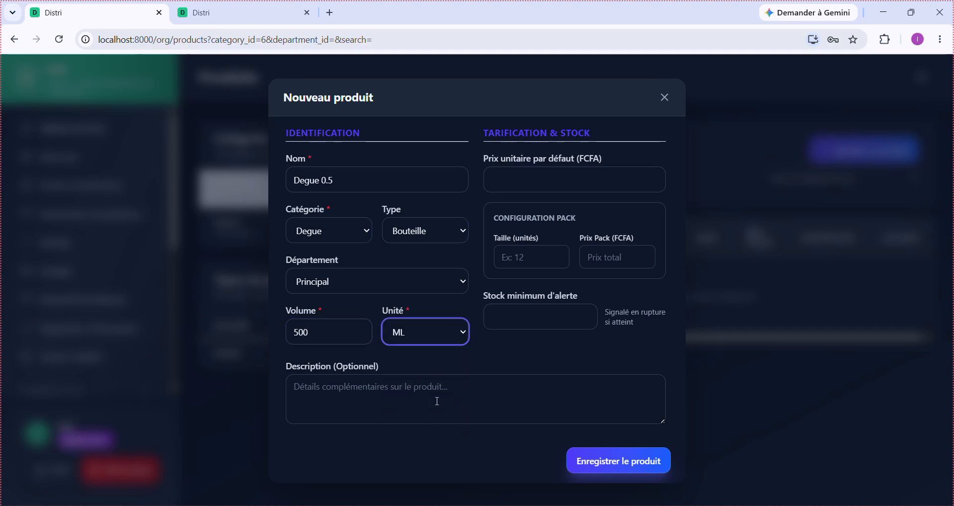
{"action": "left_click", "coordinate": [546, 314]}
{"action": "type", "text": "20"}
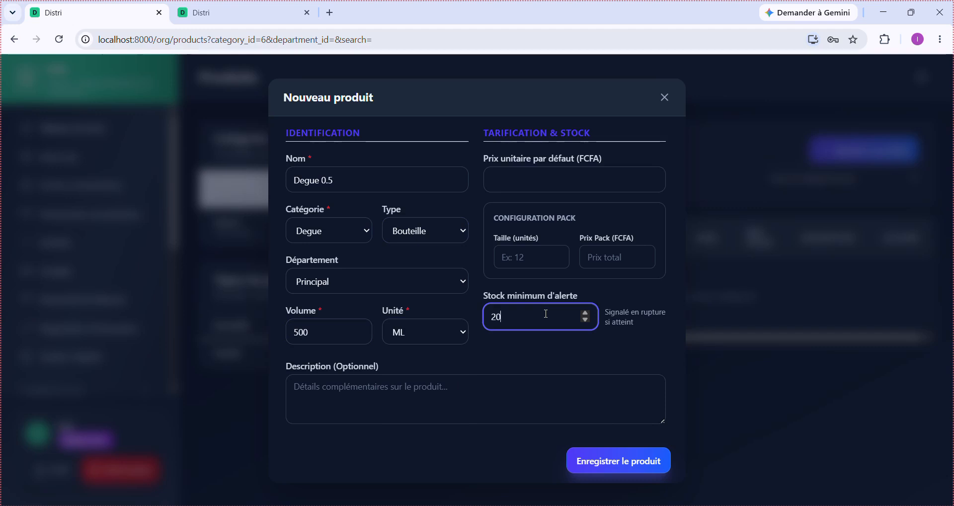
{"action": "left_click", "coordinate": [630, 466]}
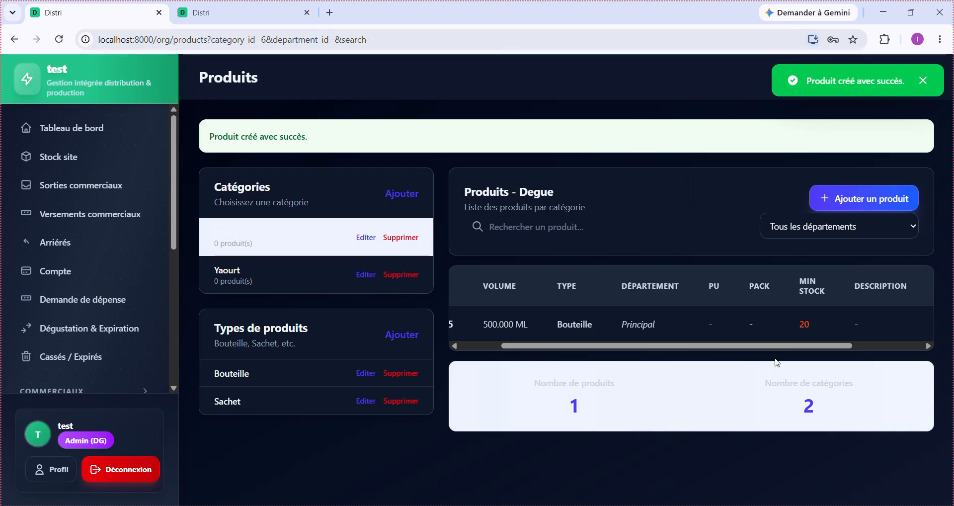
- Edit Degue 0.5 and set its default unit price to 550 F
{"action": "left_click_drag", "start_coordinate": [796, 345], "coordinate": [846, 345]}
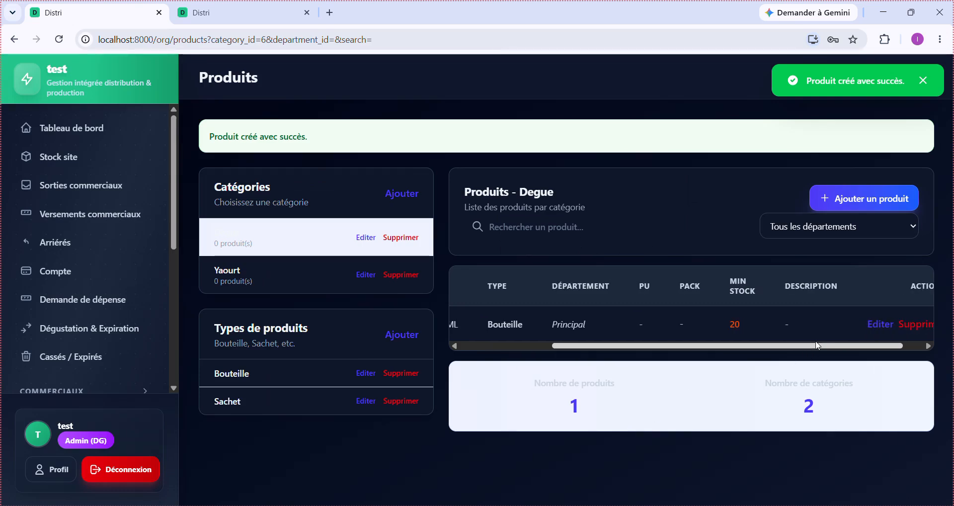
{"action": "left_click", "coordinate": [879, 325]}
{"action": "left_click", "coordinate": [524, 174]}
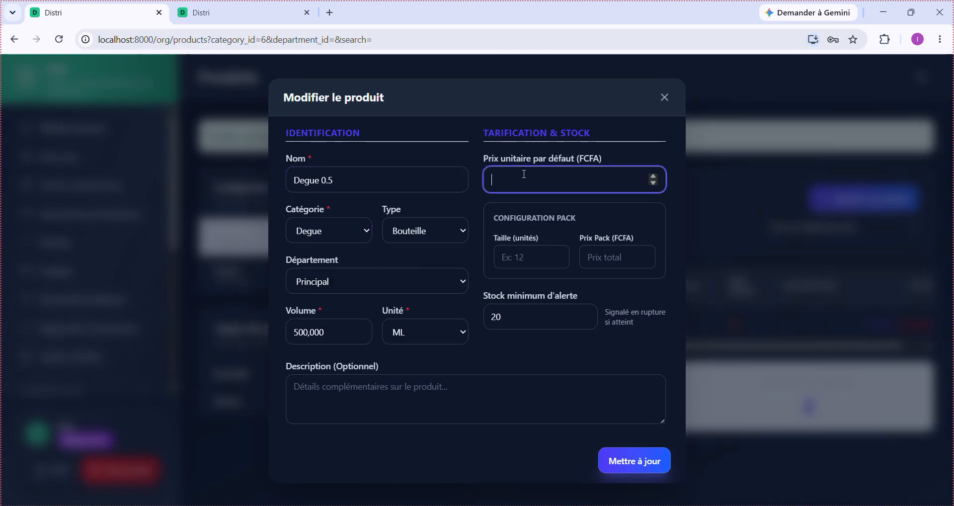
{"action": "type", "text": "550"}
{"action": "left_click", "coordinate": [635, 462]}
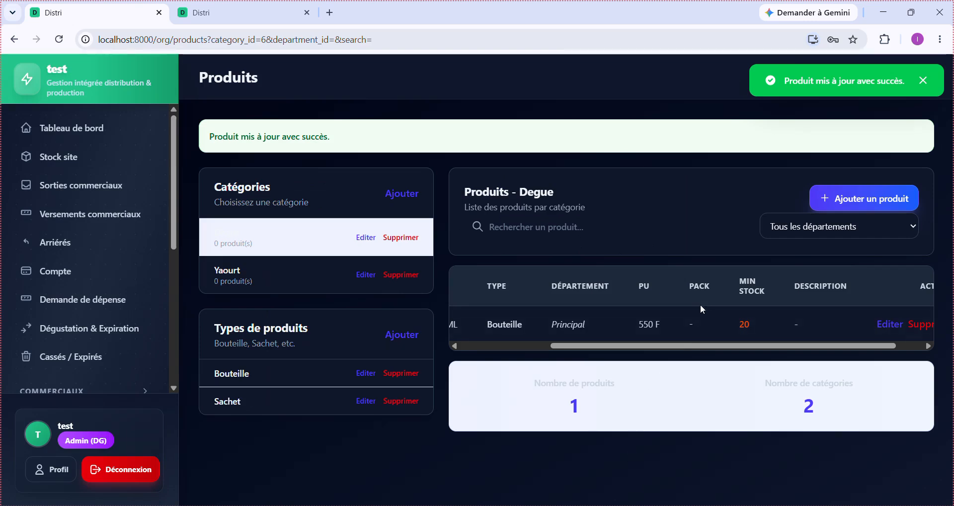
{"action": "scroll", "coordinate": [678, 323], "scroll_direction": "left", "scroll_amount": 3}
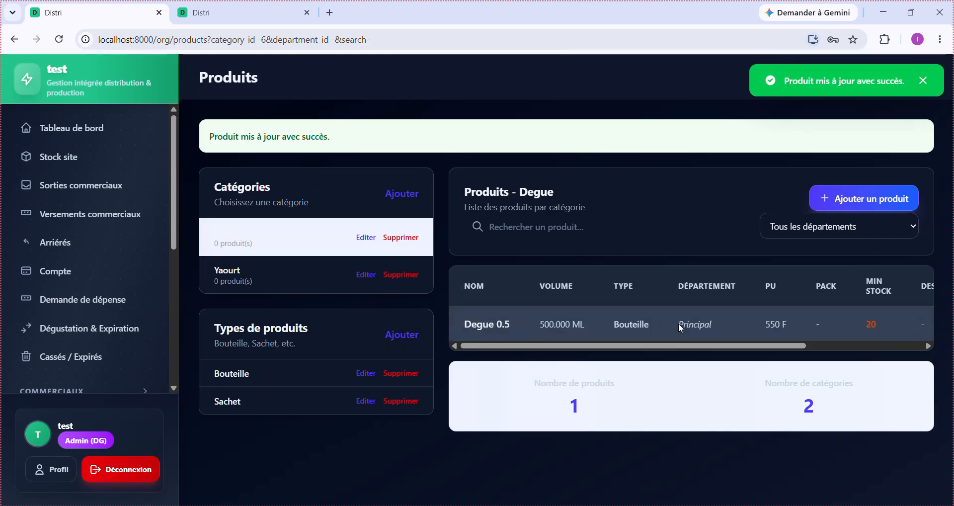
- Review the Yaourt and Degue category products, then open Utilisateurs under ORGANISATION
{"action": "left_click", "coordinate": [292, 282]}
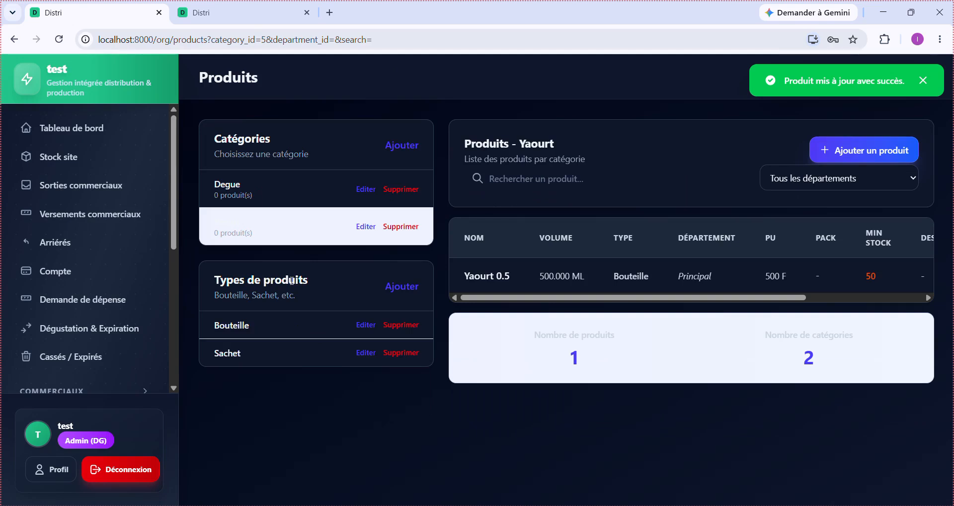
{"action": "left_click", "coordinate": [273, 205]}
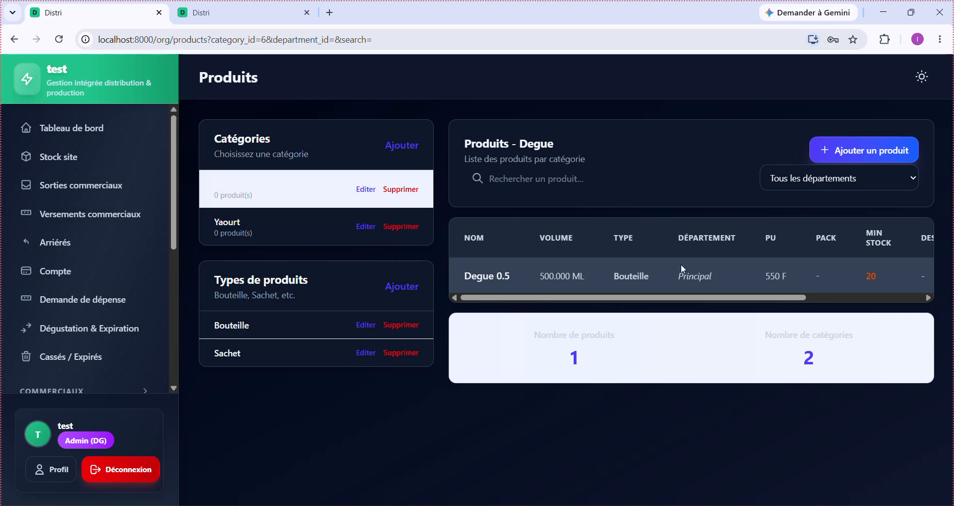
{"action": "scroll", "coordinate": [147, 263], "scroll_direction": "down", "scroll_amount": 4}
{"action": "scroll", "coordinate": [144, 267], "scroll_direction": "down", "scroll_amount": 2}
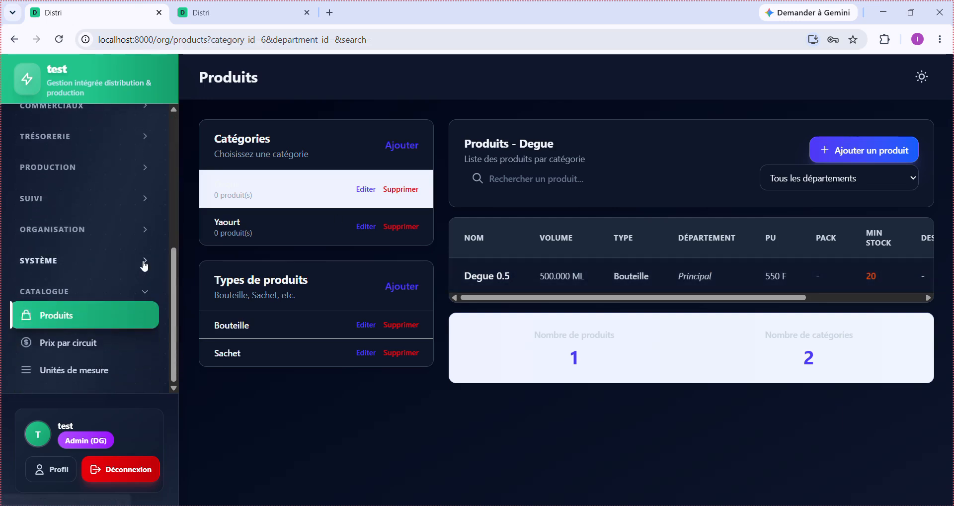
{"action": "left_click", "coordinate": [93, 233]}
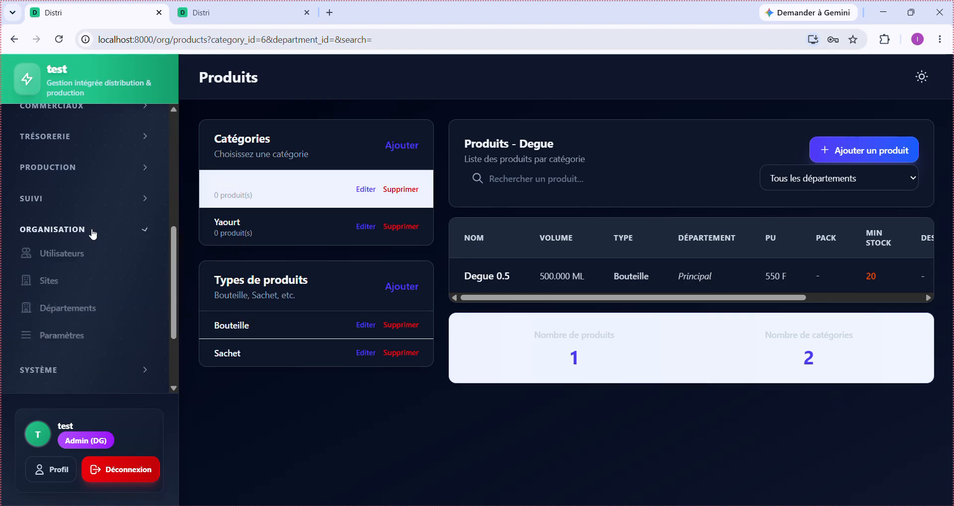
{"action": "left_click", "coordinate": [94, 260]}
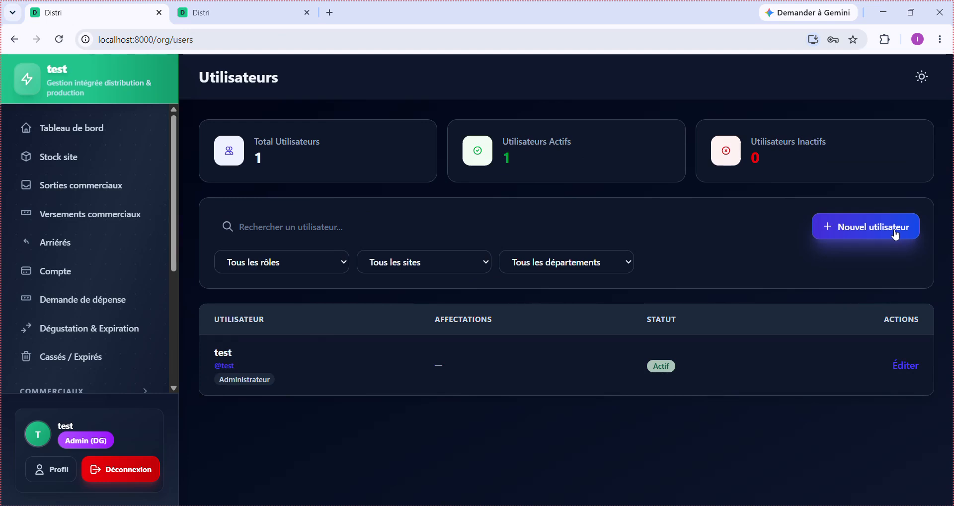
- Start a new user with a salesperson username, role Commercial, site and department Principal
{"action": "left_click", "coordinate": [895, 234]}
{"action": "left_click", "coordinate": [347, 167]}
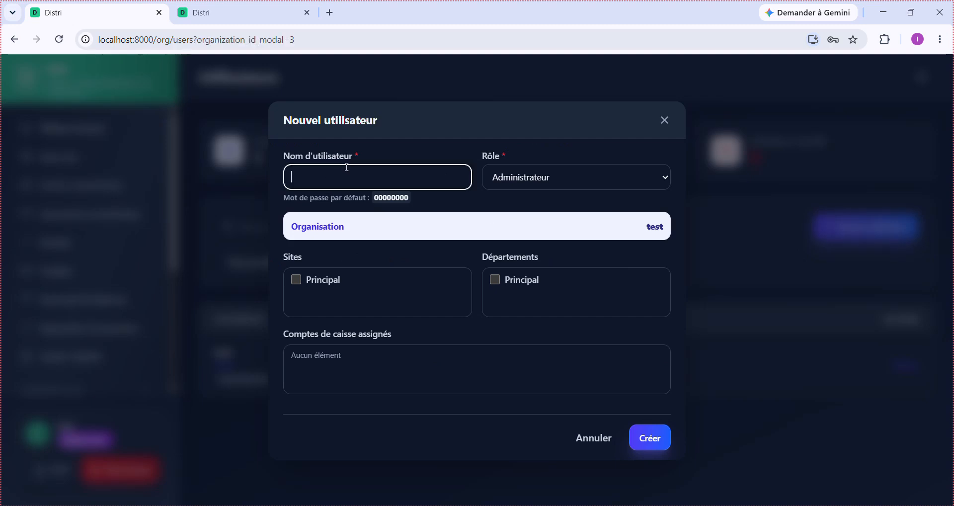
{"action": "type", "text": "vendeur 1"}
{"action": "left_click", "coordinate": [559, 181]}
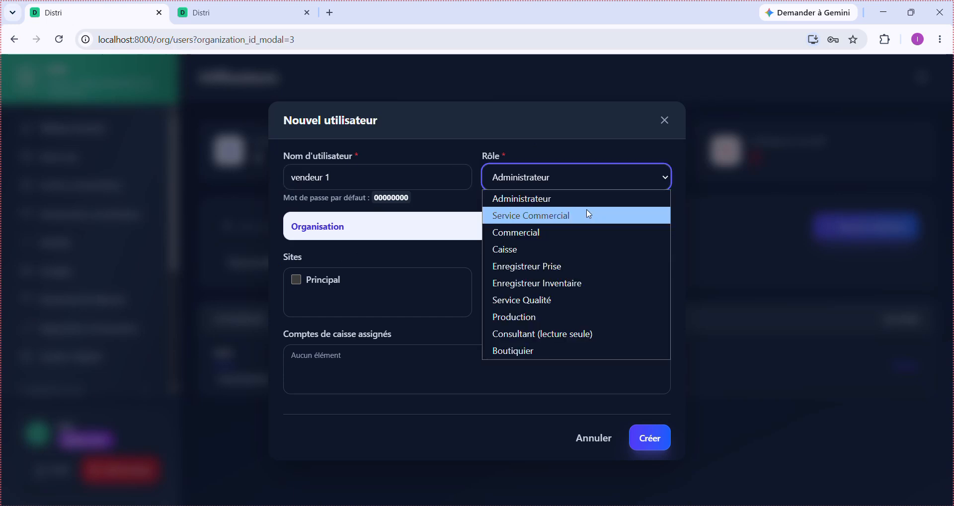
{"action": "left_click", "coordinate": [596, 230]}
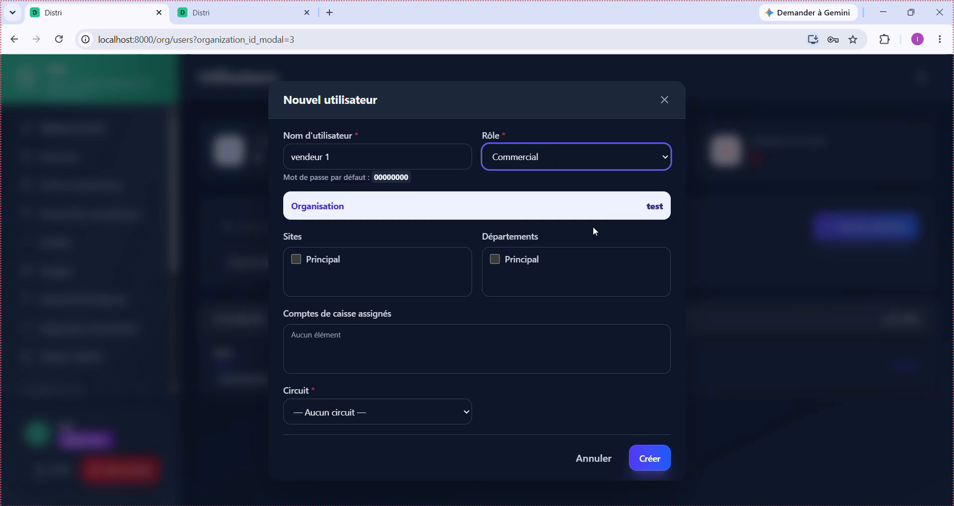
{"action": "left_click", "coordinate": [312, 264]}
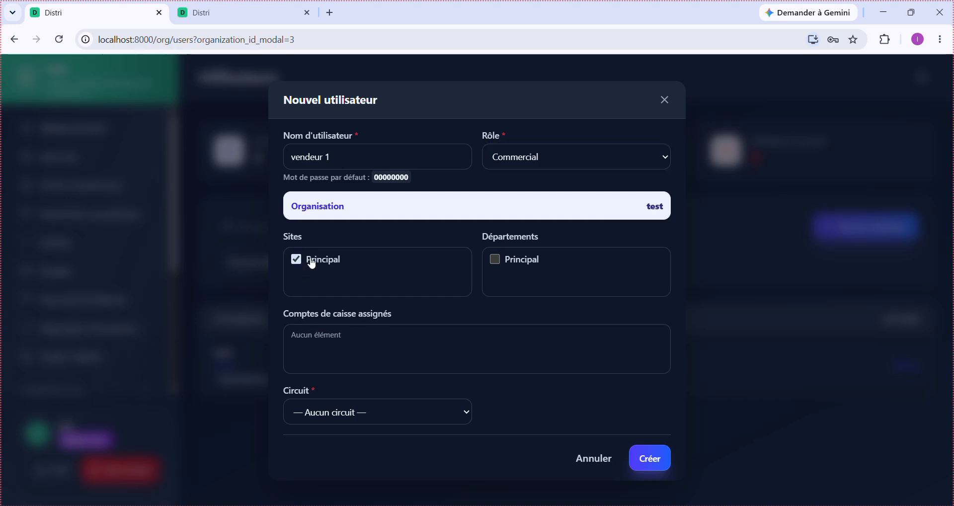
{"action": "left_click", "coordinate": [522, 266]}
- Check the Circuit dropdown and find no circuits available to assign
{"action": "left_click", "coordinate": [394, 414]}
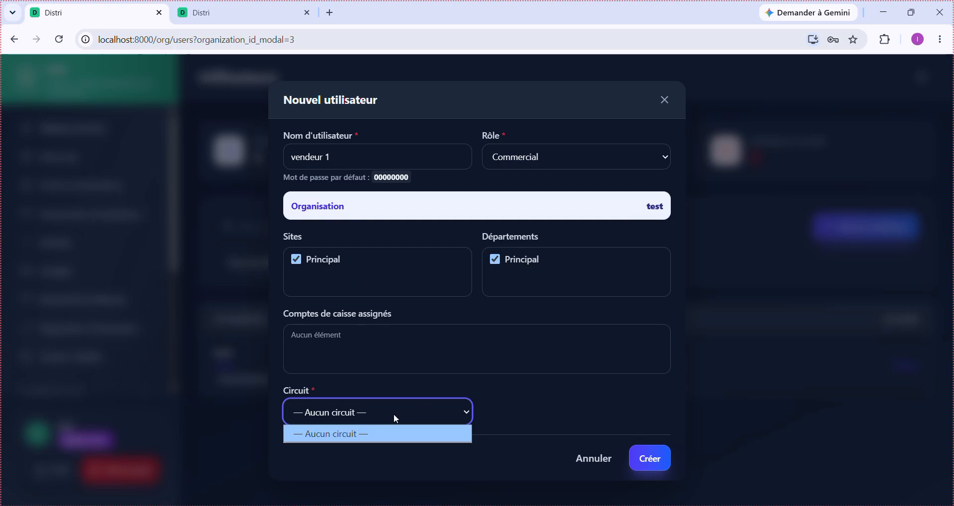
{"action": "left_click", "coordinate": [394, 415]}
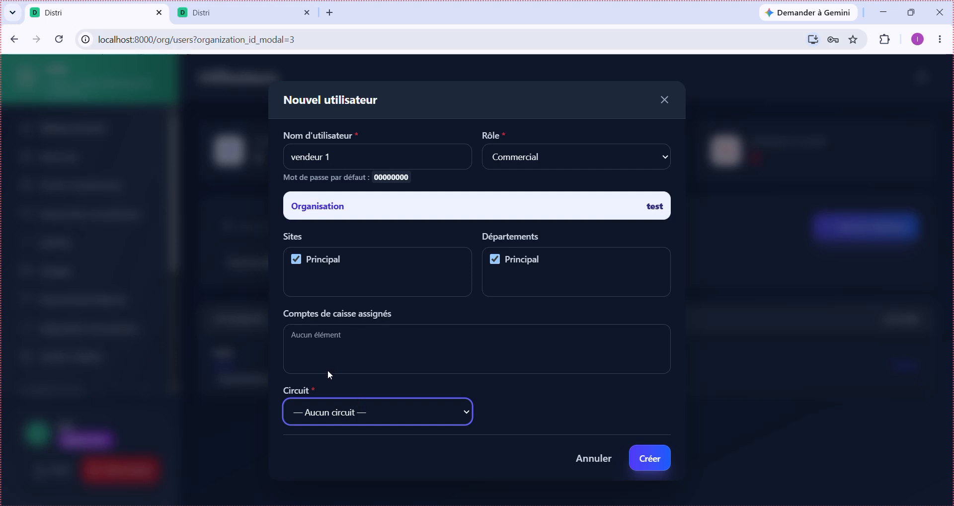
{"action": "left_click", "coordinate": [375, 420]}
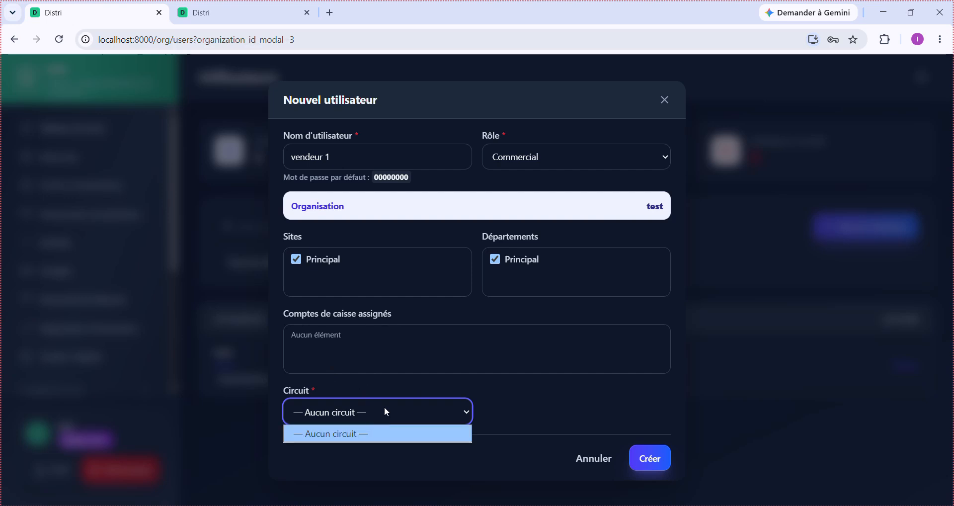
{"action": "left_click", "coordinate": [384, 408]}
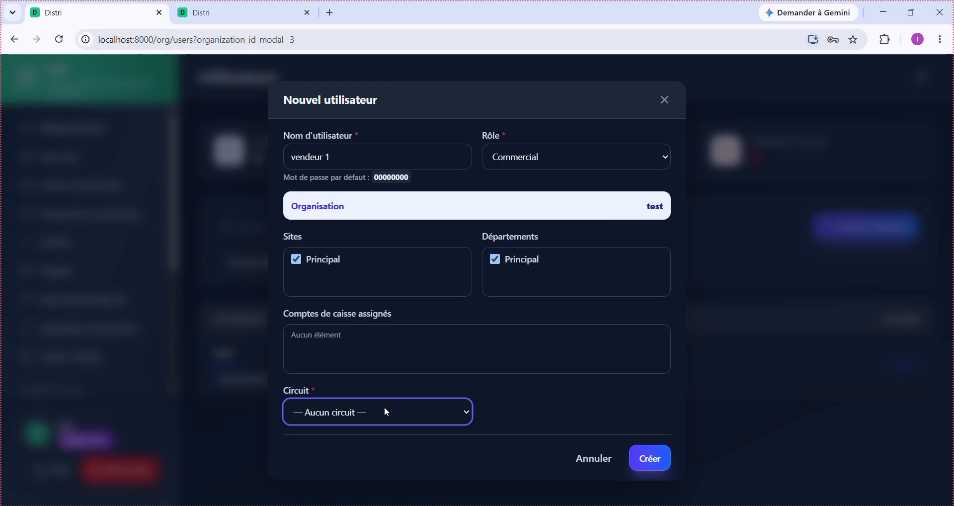
{"action": "left_click", "coordinate": [384, 408]}
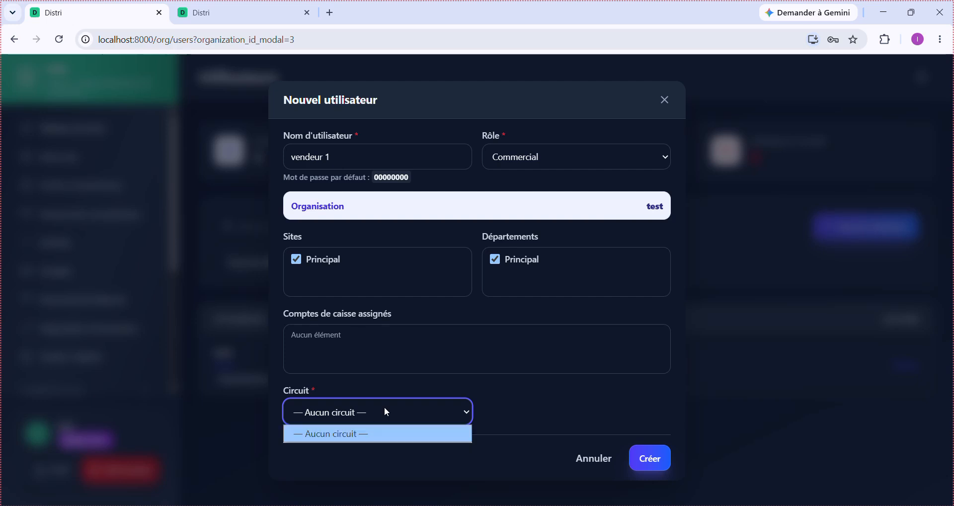
- Replace the username with a corrected salesperson name and recheck the empty circuit list
{"action": "left_click", "coordinate": [356, 152]}
{"action": "left_click_drag", "start_coordinate": [356, 153], "coordinate": [286, 158]}
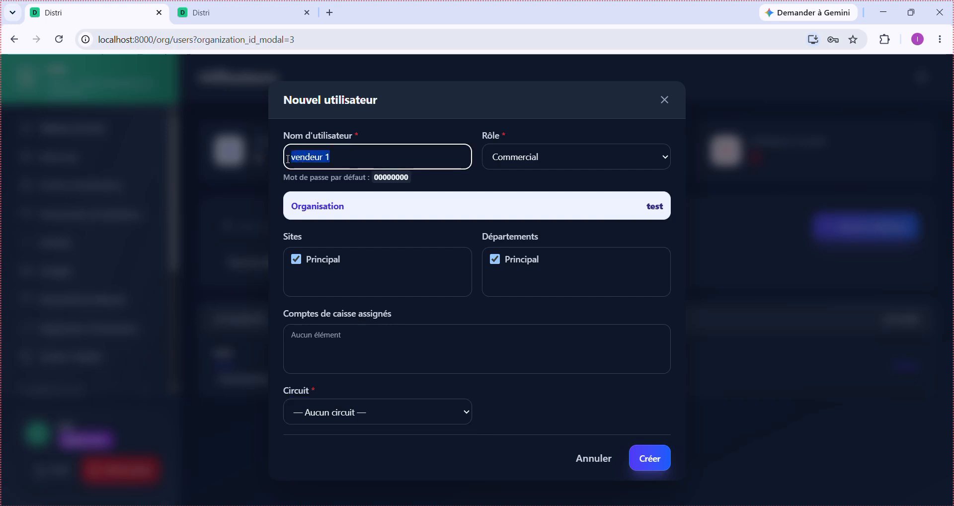
{"action": "type", "text": "commer"}
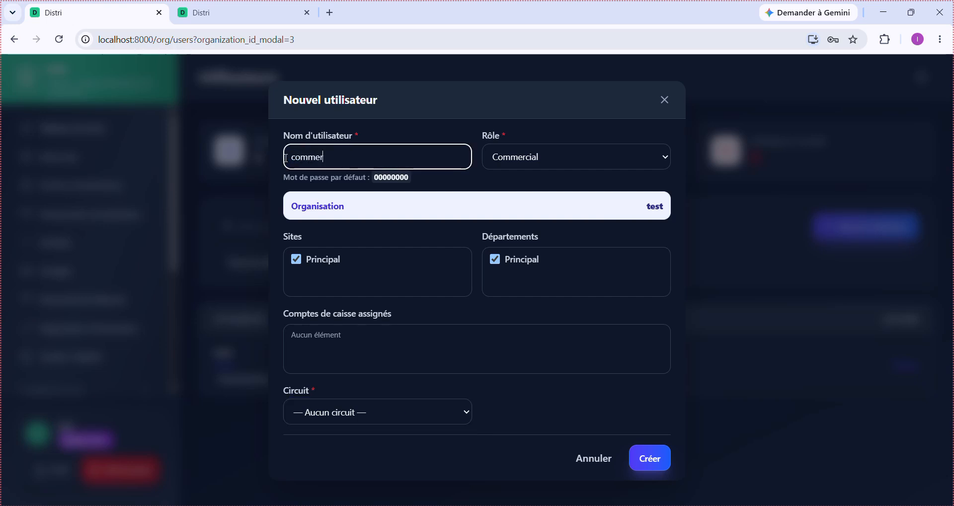
{"action": "type", "text": "cail 1"}
{"action": "left_click", "coordinate": [414, 413]}
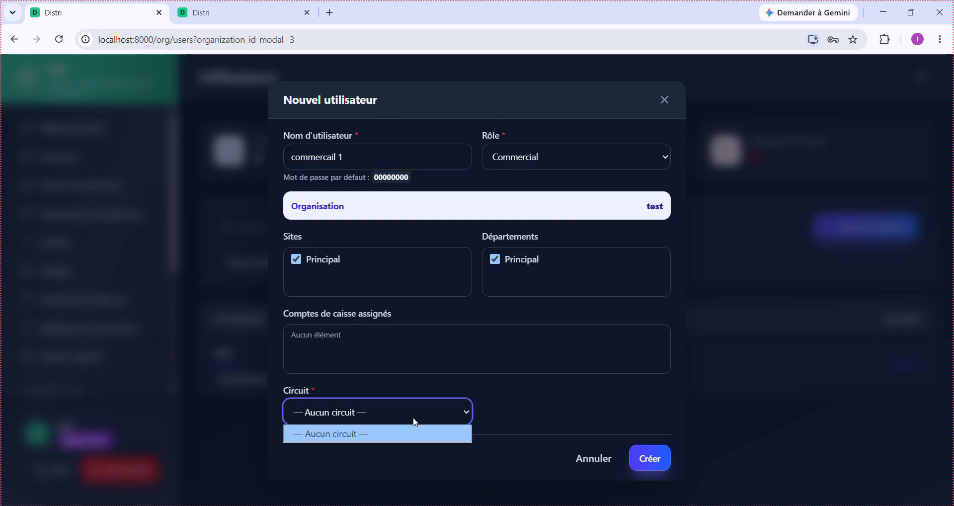
{"action": "left_click", "coordinate": [400, 436]}
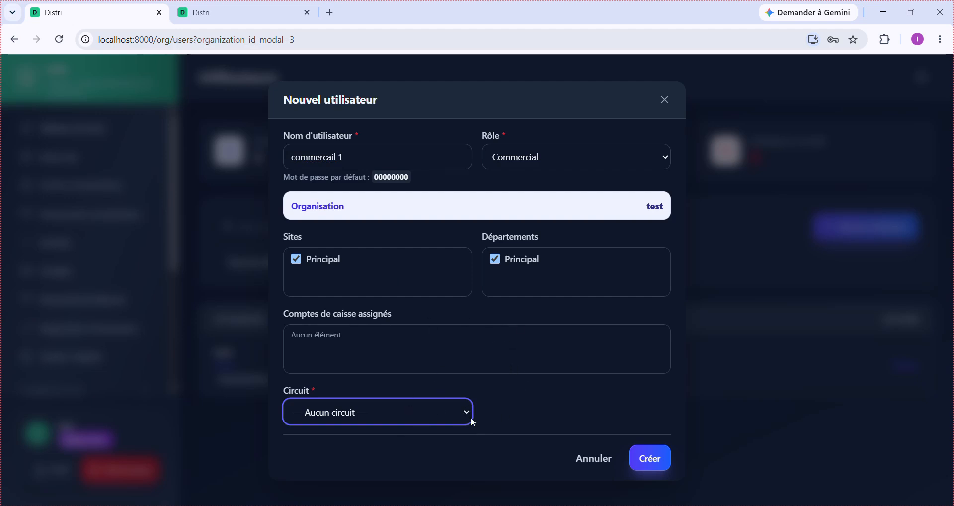
- Cancel the new user form and clear all the Windows notifications
{"action": "left_click", "coordinate": [596, 463]}
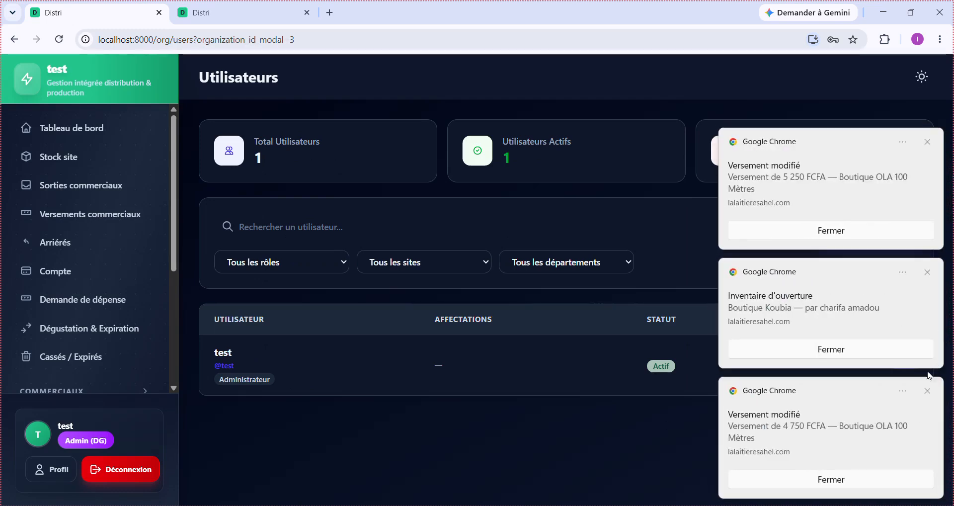
{"action": "left_click", "coordinate": [928, 391]}
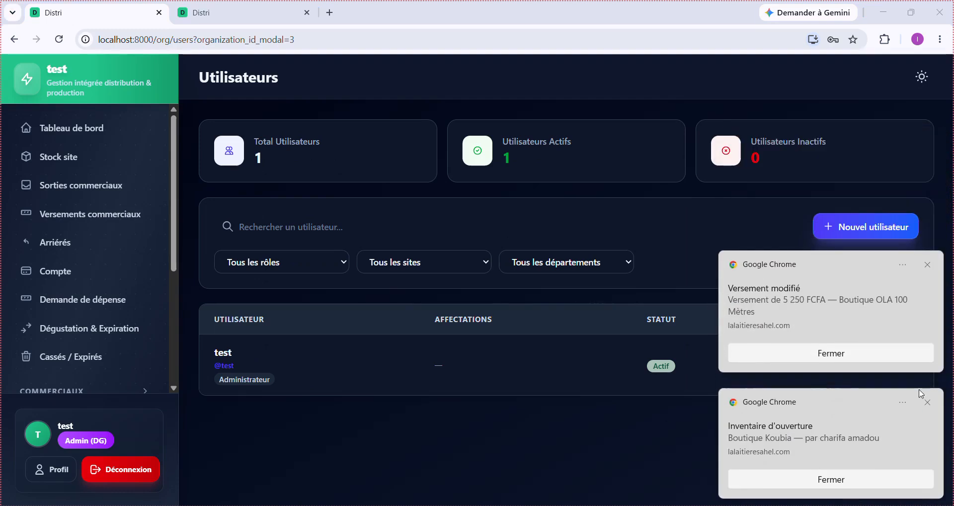
{"action": "left_click", "coordinate": [927, 402]}
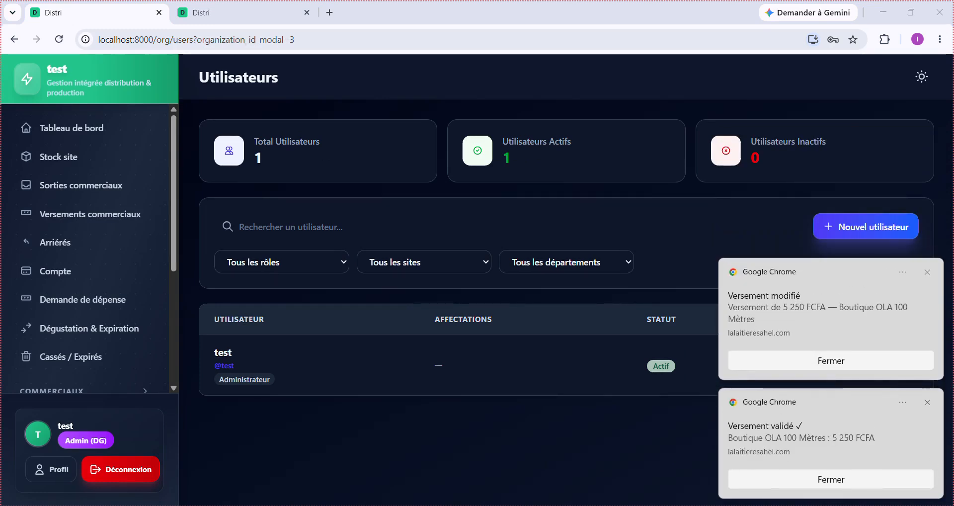
{"action": "left_click", "coordinate": [922, 504]}
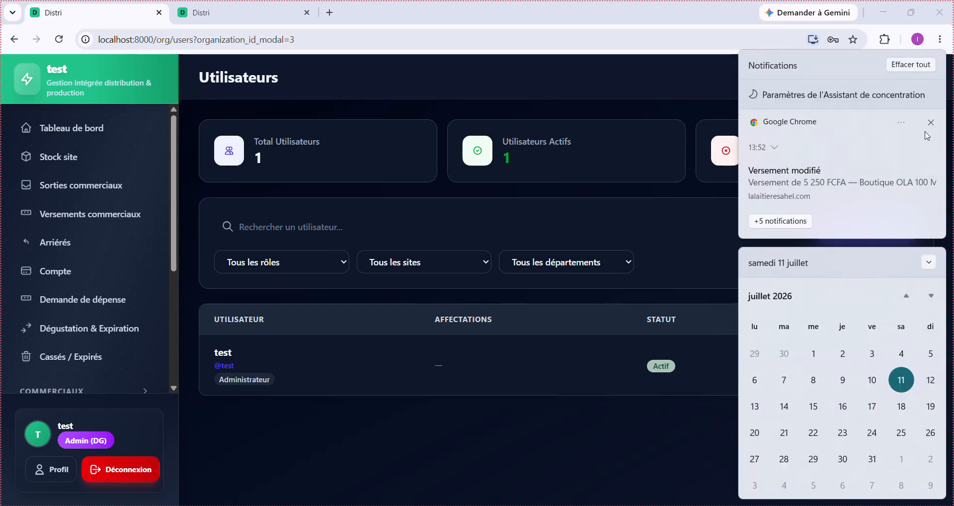
{"action": "left_click", "coordinate": [912, 64]}
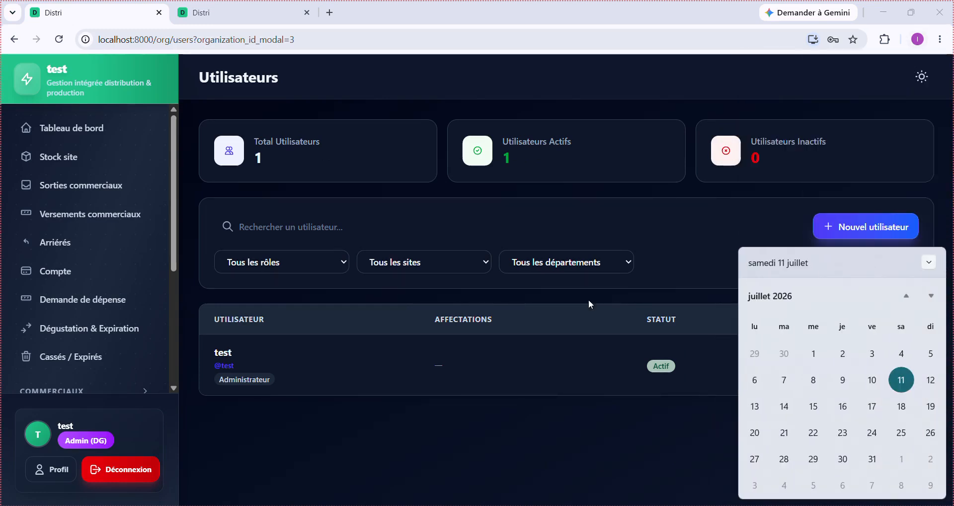
{"action": "left_click", "coordinate": [535, 455]}
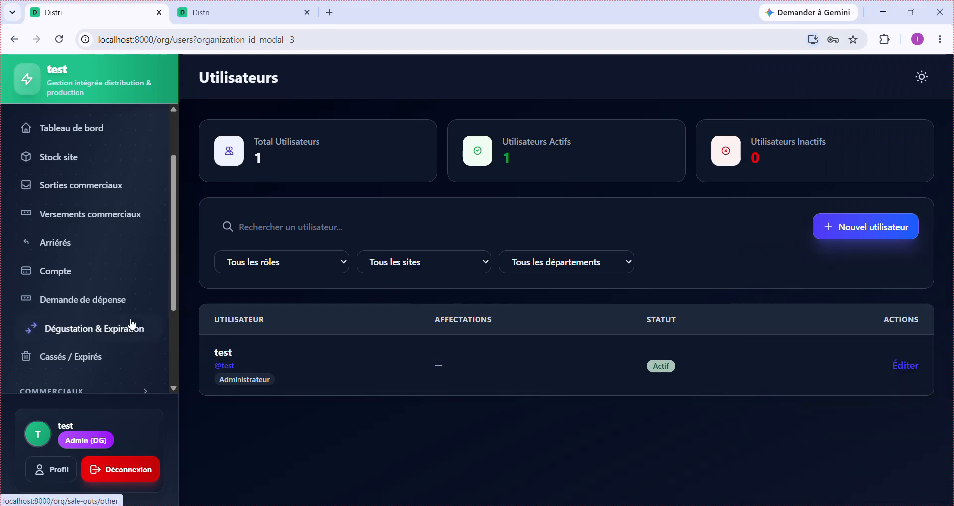
- Open Catalogue > Produits, listing categories Degue and Yaourt and types Bouteille and Sachet
{"action": "scroll", "coordinate": [132, 324], "scroll_direction": "down", "scroll_amount": 4}
{"action": "left_click", "coordinate": [102, 378]}
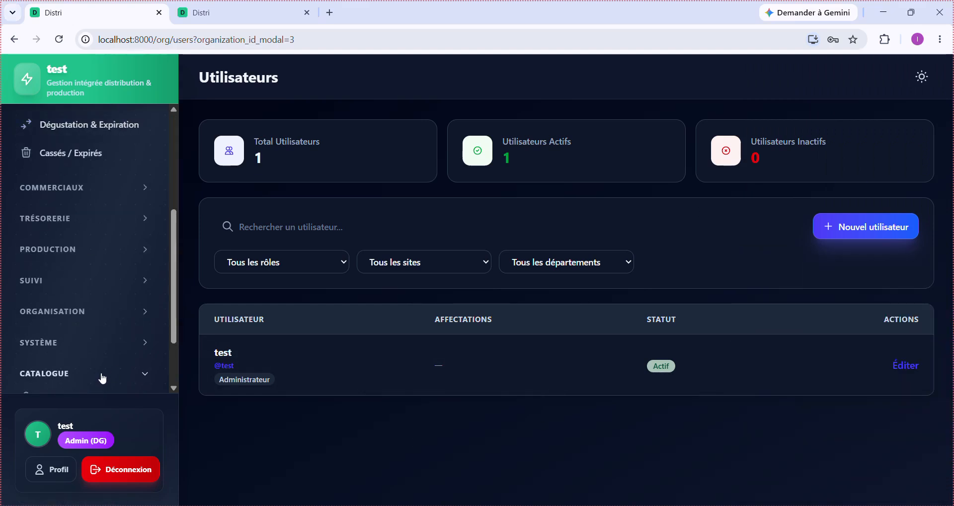
{"action": "scroll", "coordinate": [102, 377], "scroll_direction": "down", "scroll_amount": 2}
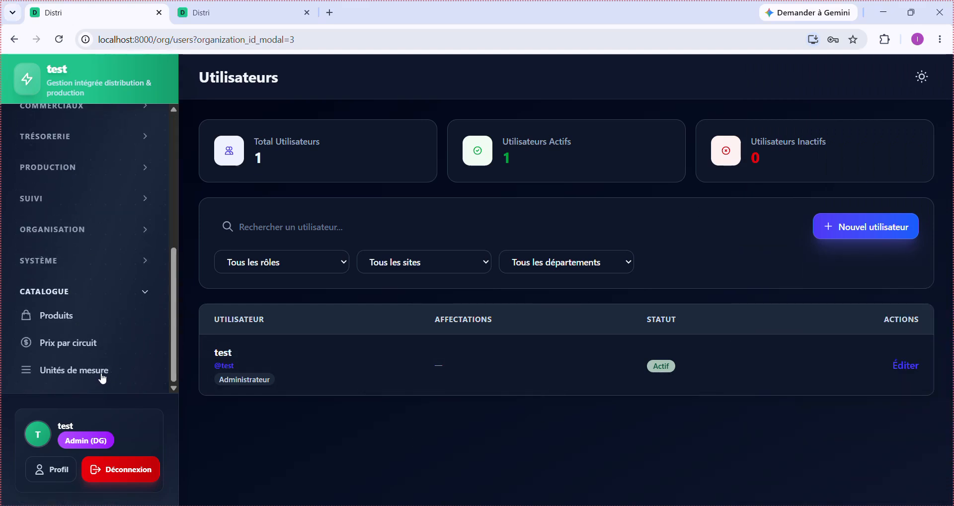
{"action": "left_click", "coordinate": [54, 323]}
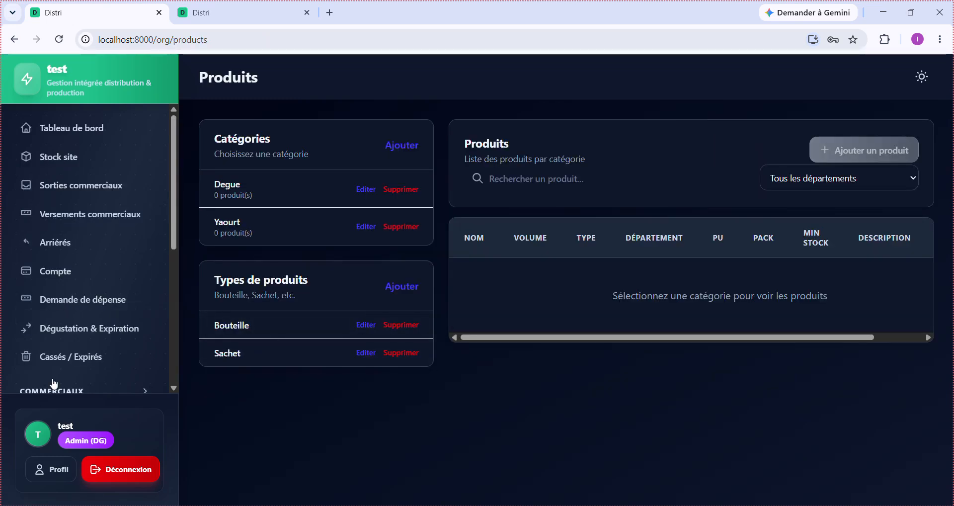
{"action": "scroll", "coordinate": [82, 350], "scroll_direction": "down", "scroll_amount": 5}
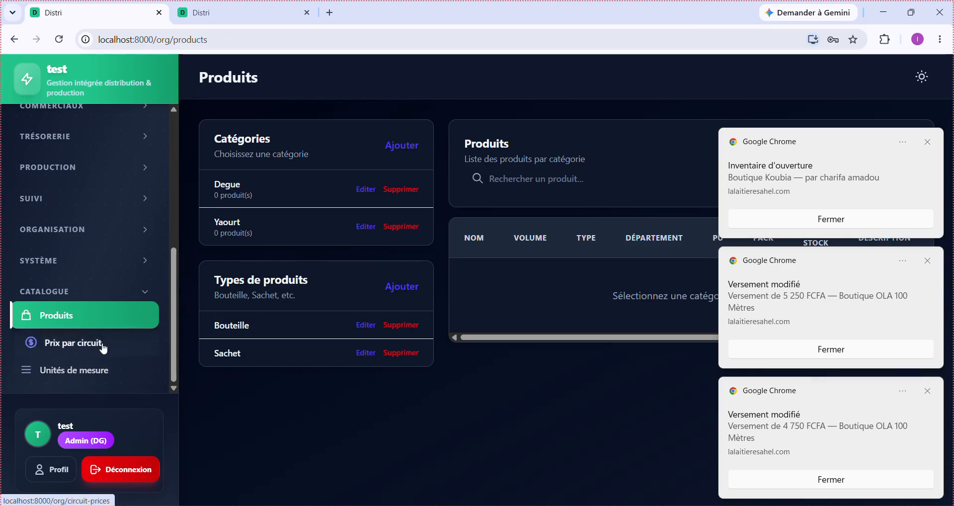
- Go to the Prix par circuit page and clear the Windows notifications
{"action": "left_click", "coordinate": [103, 348]}
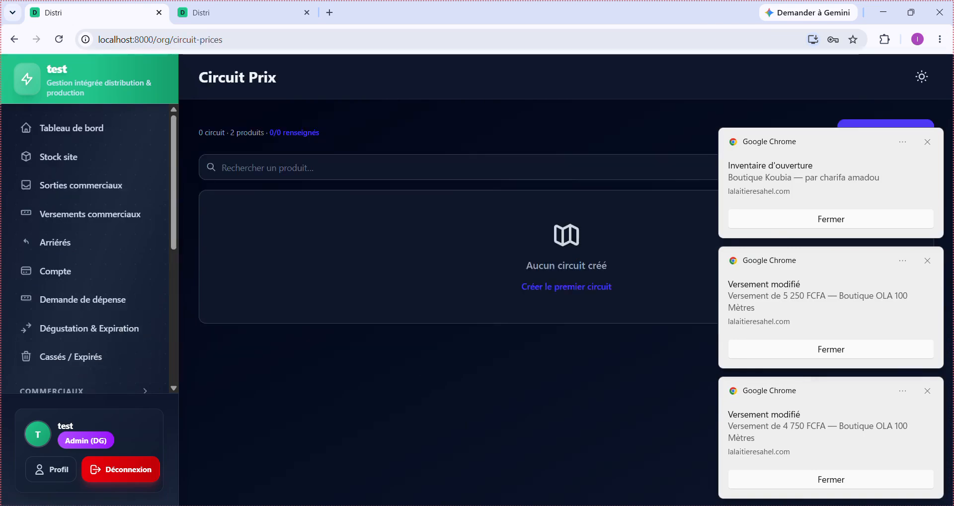
{"action": "left_click", "coordinate": [918, 505]}
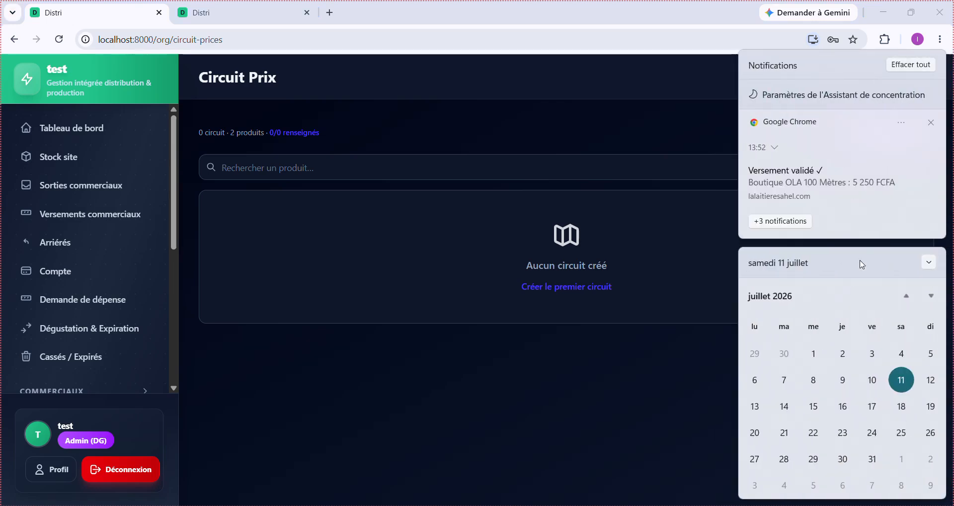
{"action": "left_click", "coordinate": [917, 64]}
{"action": "left_click", "coordinate": [709, 353]}
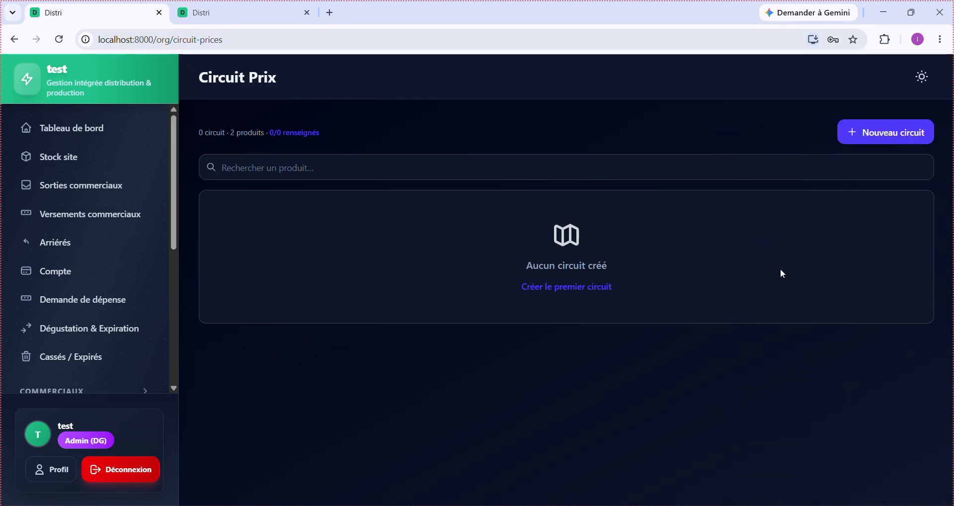
- Create and save a new price circuit named 'Normal'
{"action": "left_click", "coordinate": [893, 141]}
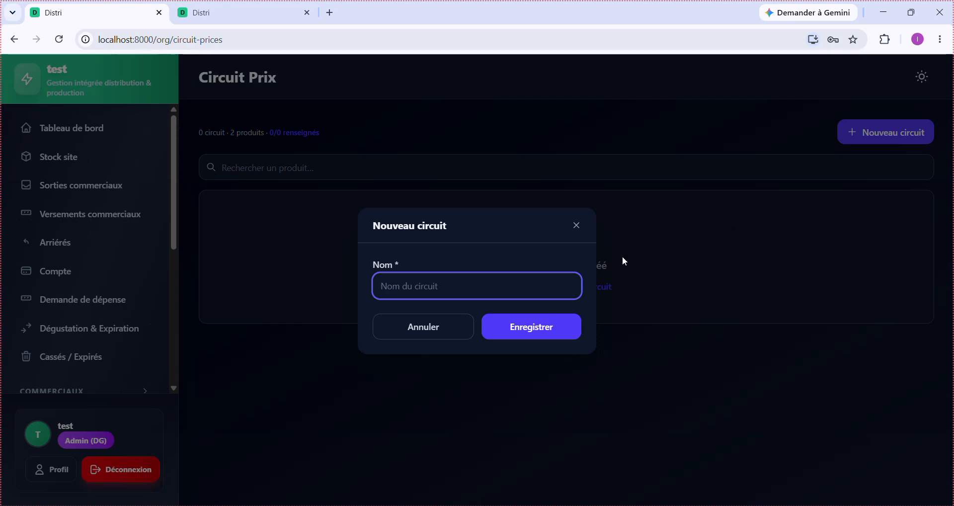
{"action": "type", "text": "Normal"}
{"action": "left_click", "coordinate": [550, 318]}
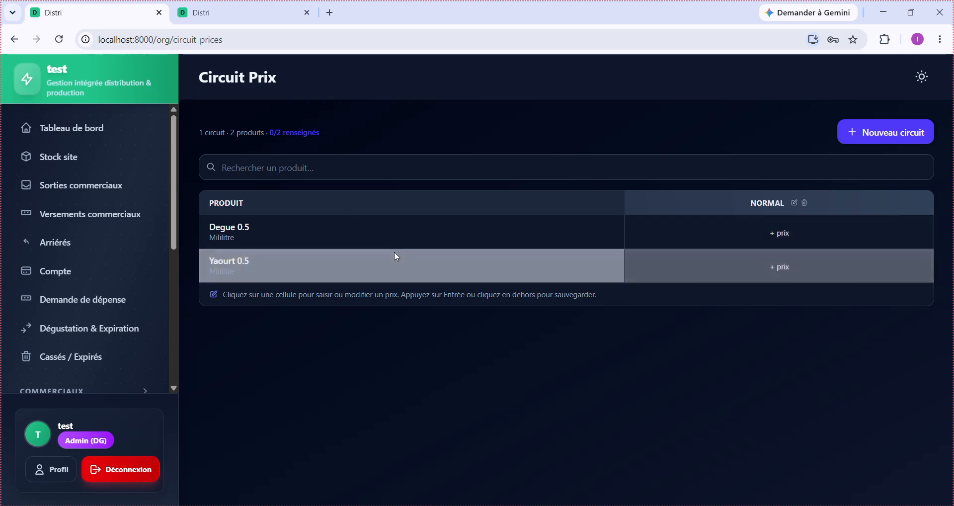
- Fill the NORMAL price cells: Degue 0.5 at 450 and Yaourt 0.5 at 550
{"action": "left_click", "coordinate": [783, 232]}
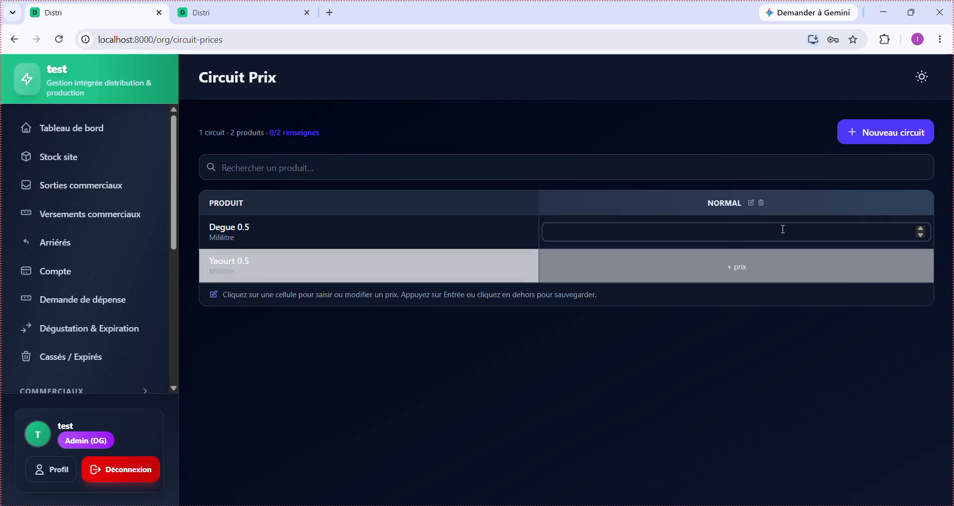
{"action": "type", "text": "450"}
{"action": "left_click", "coordinate": [778, 271]}
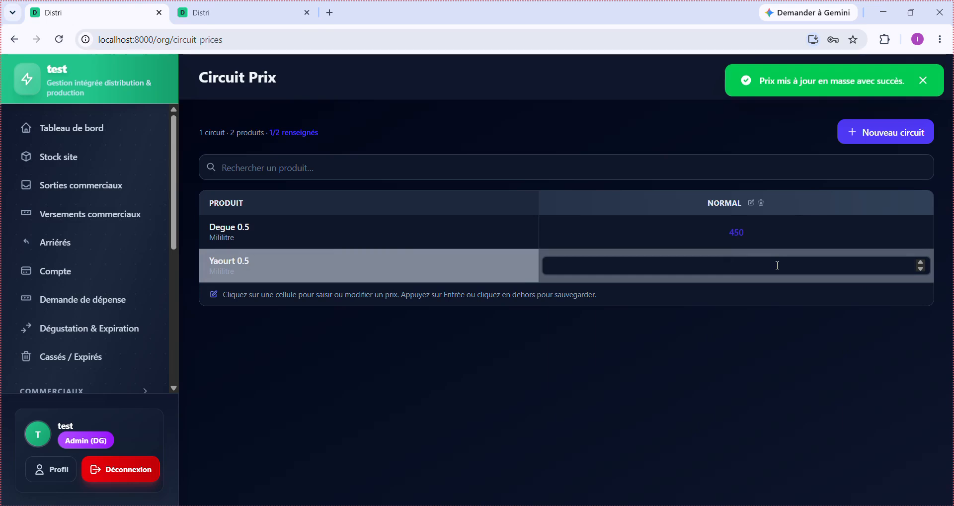
{"action": "type", "text": "550"}
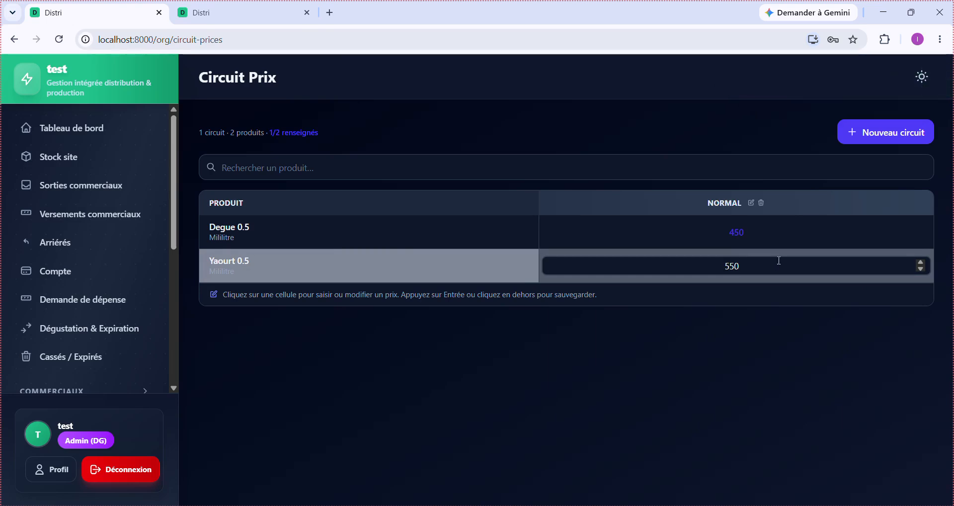
{"action": "left_click", "coordinate": [781, 240]}
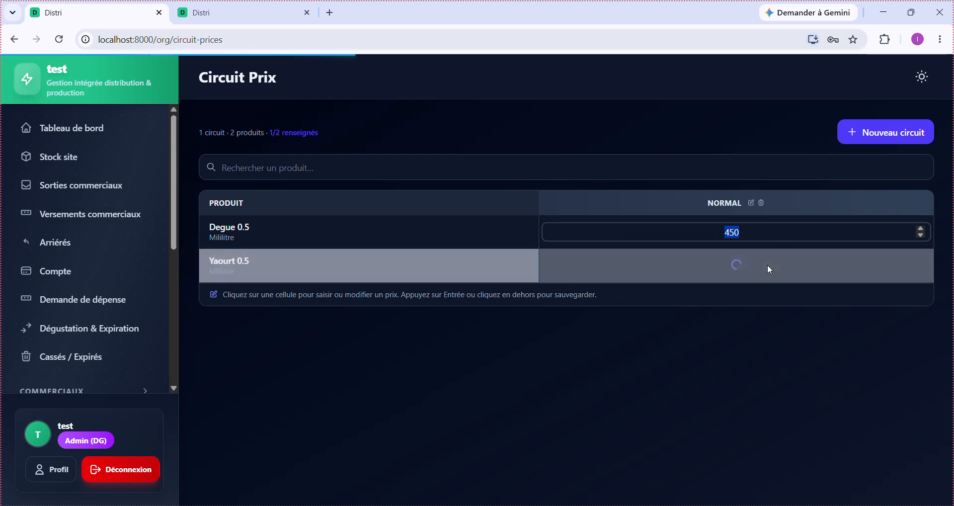
{"action": "left_click", "coordinate": [765, 318]}
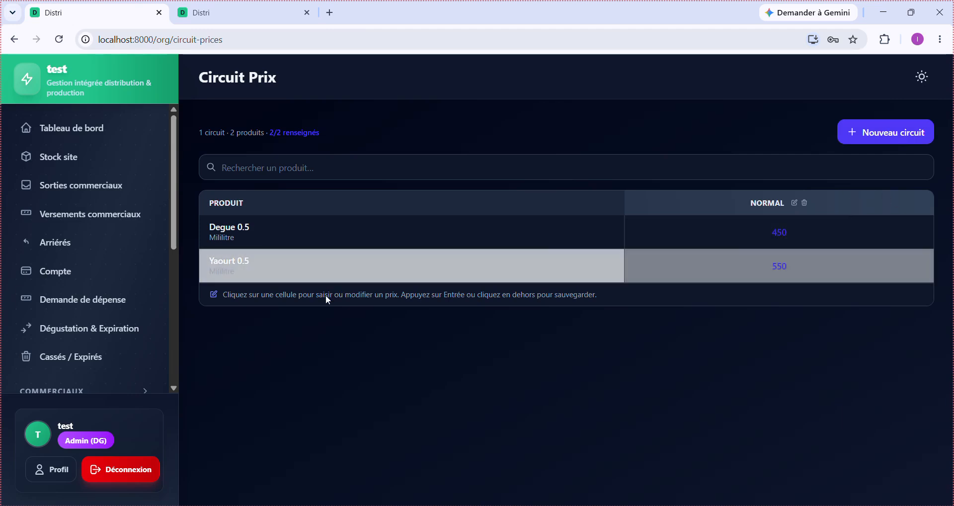
{"action": "scroll", "coordinate": [106, 361], "scroll_direction": "down", "scroll_amount": 5}
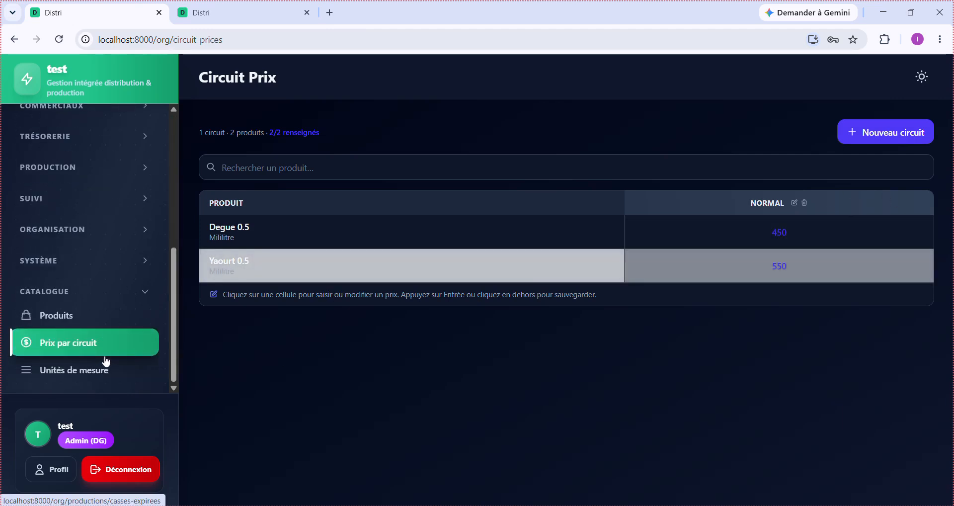
- Go to Organisation > Utilisateurs and enter the username 'commercial'
{"action": "left_click", "coordinate": [94, 230]}
{"action": "left_click", "coordinate": [94, 248]}
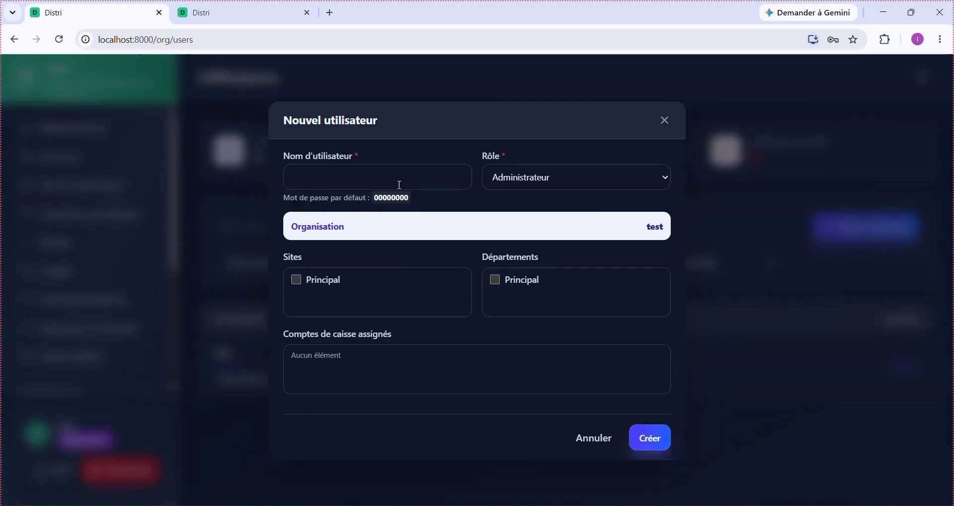
{"action": "left_click", "coordinate": [389, 180]}
{"action": "type", "text": "commerc"}
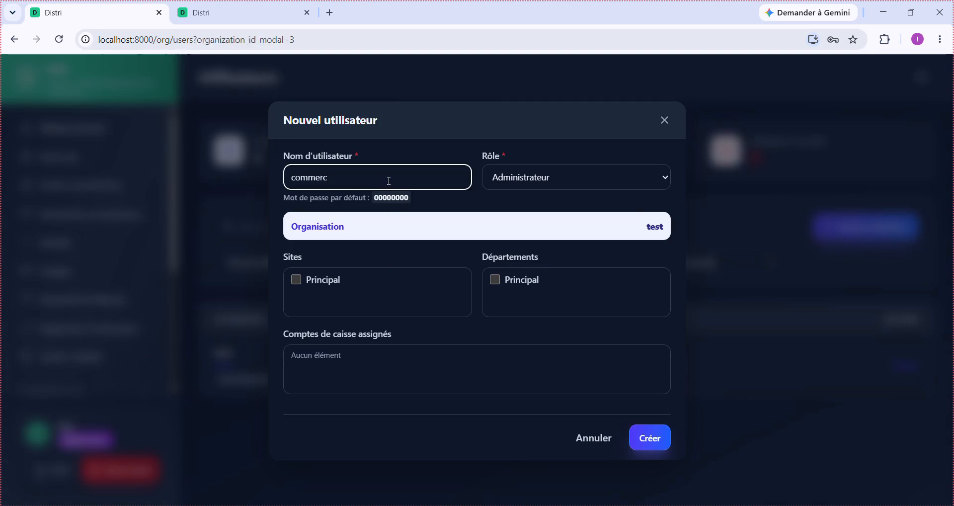
{"action": "type", "text": "ial"}
- Give the user role Commercial, site and department Principal, circuit Normal, and create it
{"action": "left_click", "coordinate": [568, 178]}
{"action": "left_click", "coordinate": [562, 236]}
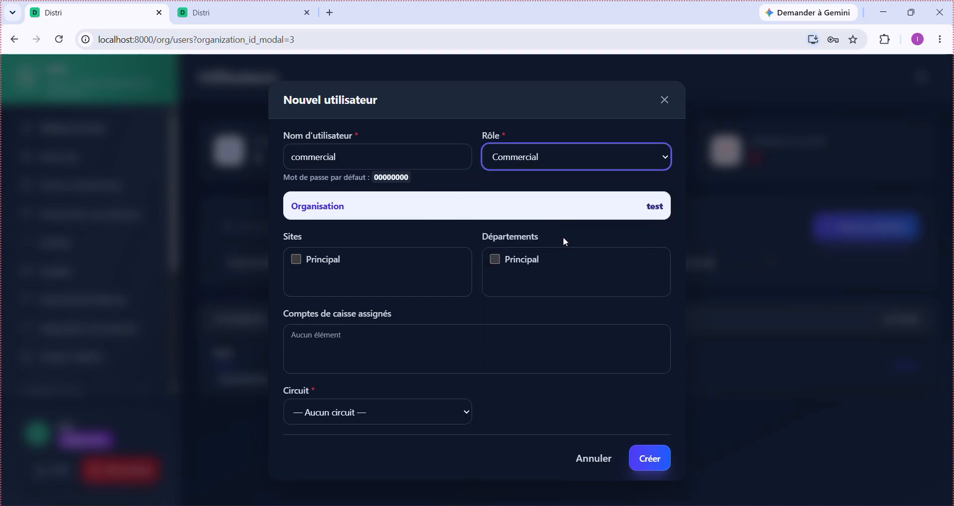
{"action": "left_click", "coordinate": [317, 260]}
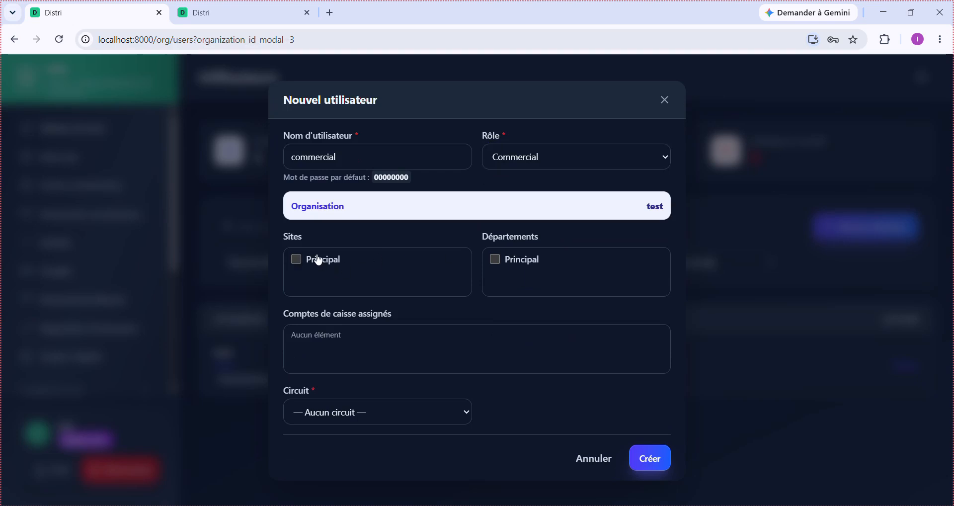
{"action": "left_click", "coordinate": [520, 266]}
{"action": "left_click", "coordinate": [404, 413]}
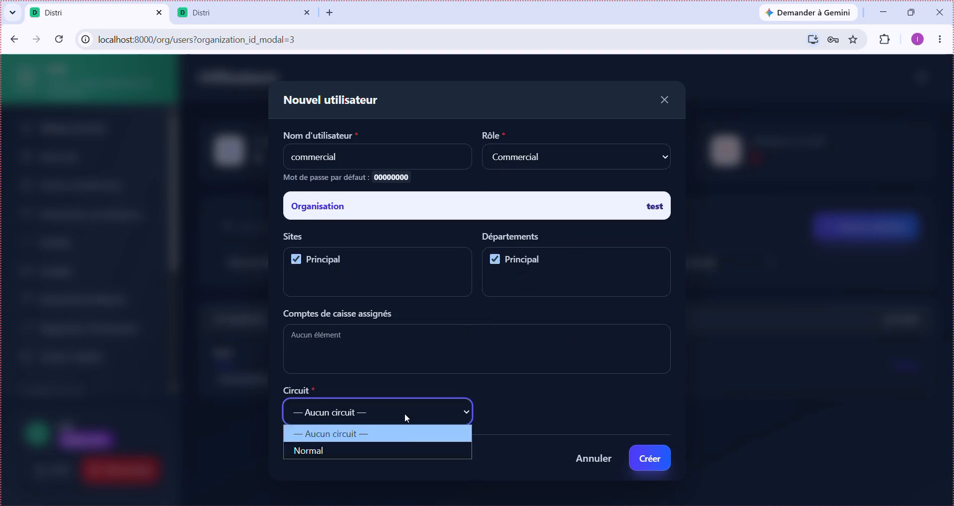
{"action": "left_click", "coordinate": [396, 451]}
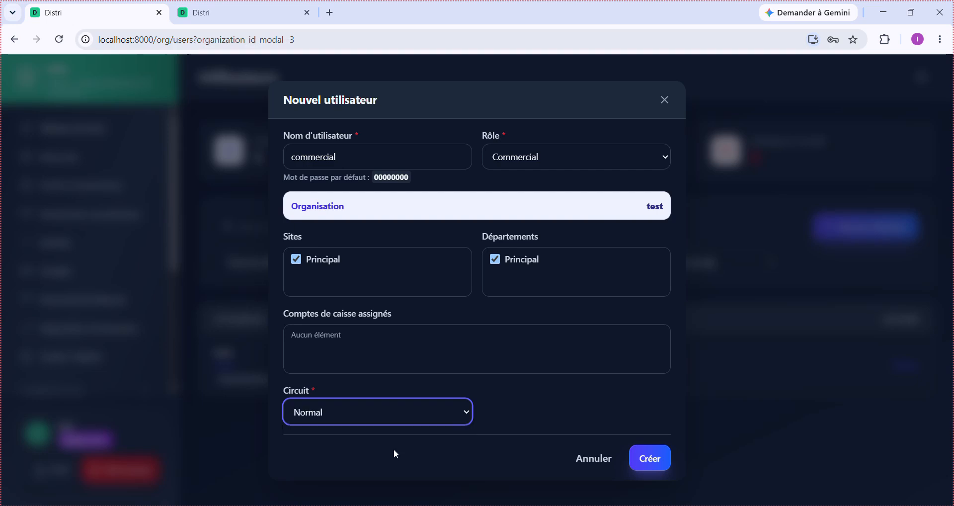
{"action": "left_click", "coordinate": [640, 457]}
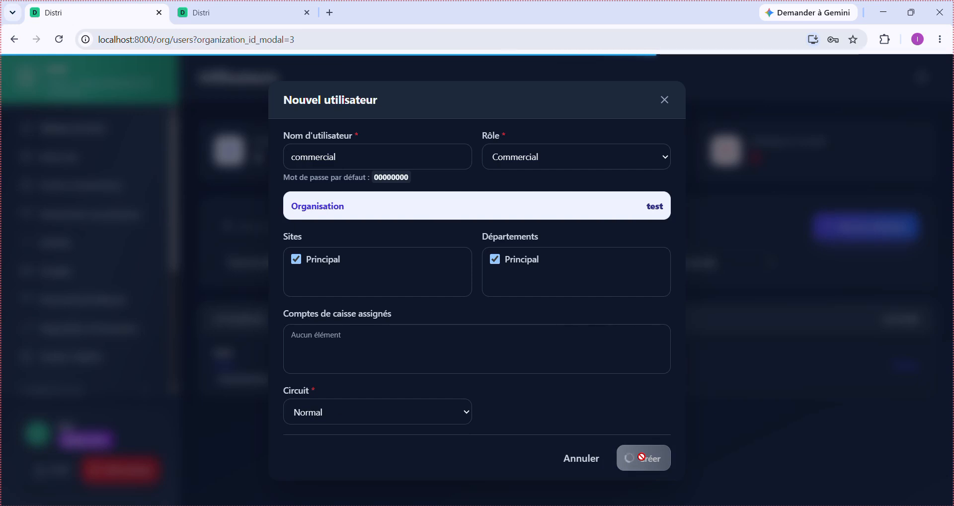
{"action": "scroll", "coordinate": [641, 431], "scroll_direction": "down", "scroll_amount": 1}
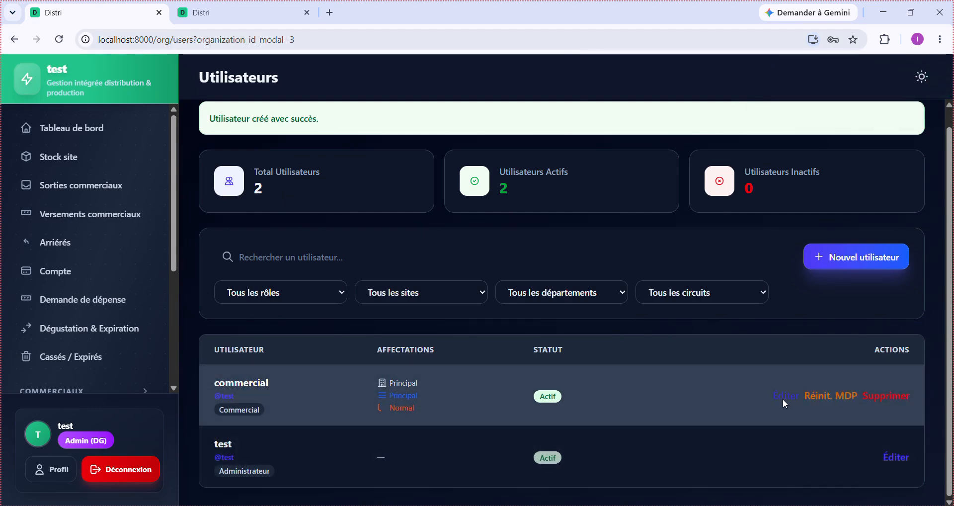
- Rename user 'commercial' to 'commercial 1', then start a fresh Nouvel utilisateur form
{"action": "left_click", "coordinate": [781, 400]}
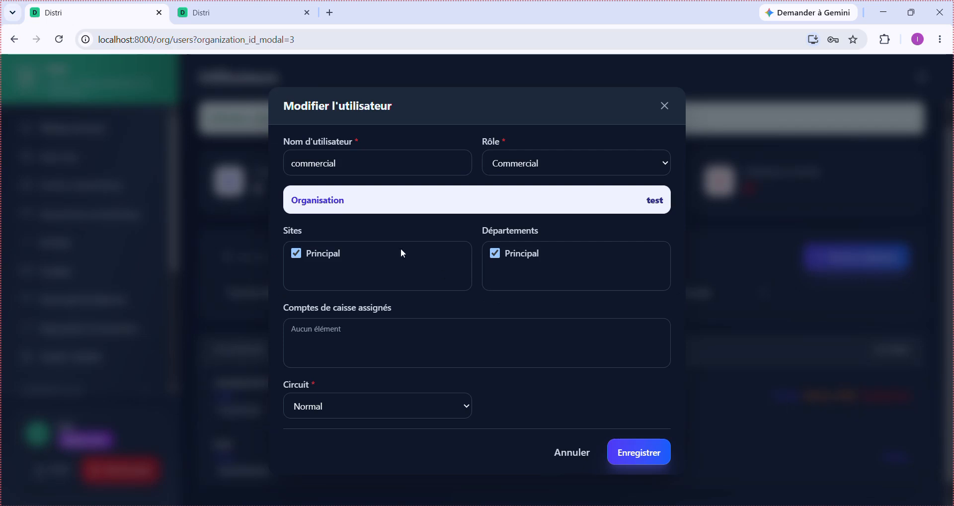
{"action": "left_click", "coordinate": [373, 172]}
{"action": "type", "text": "1"}
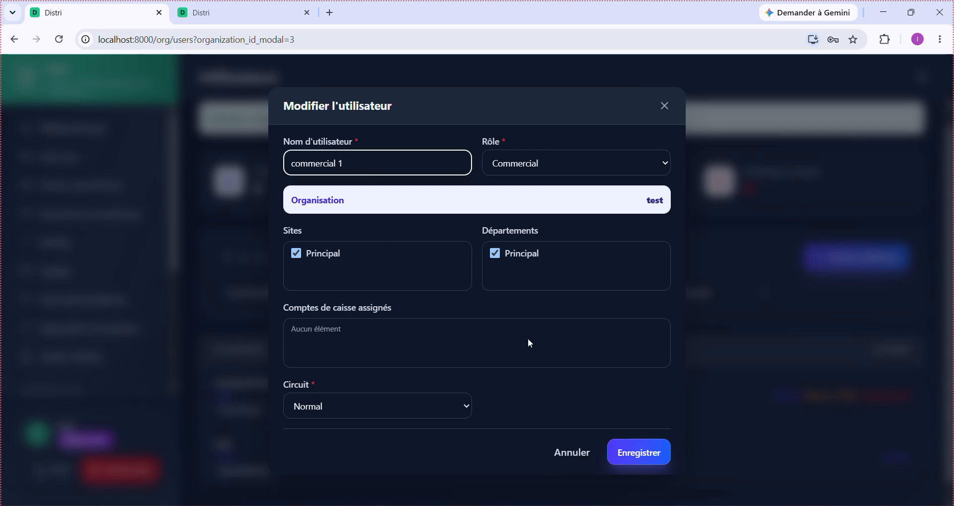
{"action": "left_click", "coordinate": [620, 453]}
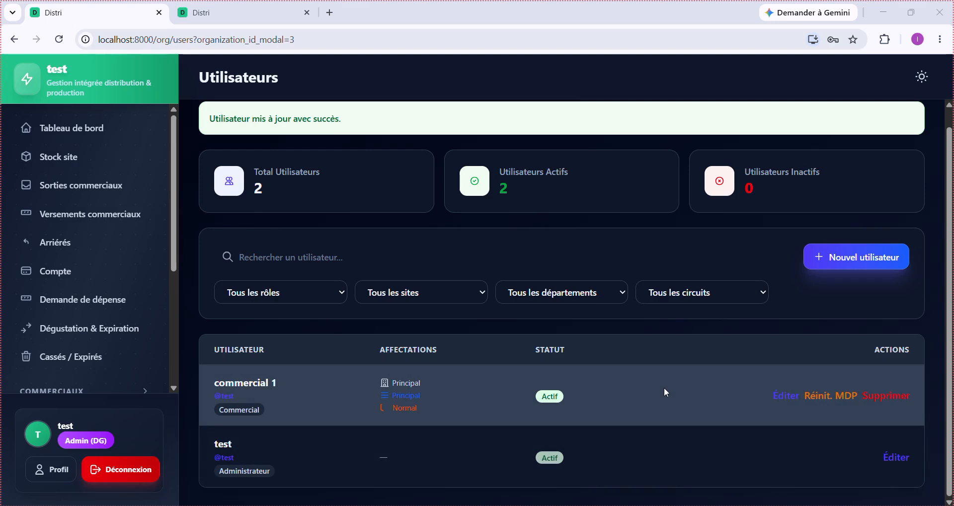
{"action": "left_click", "coordinate": [840, 267]}
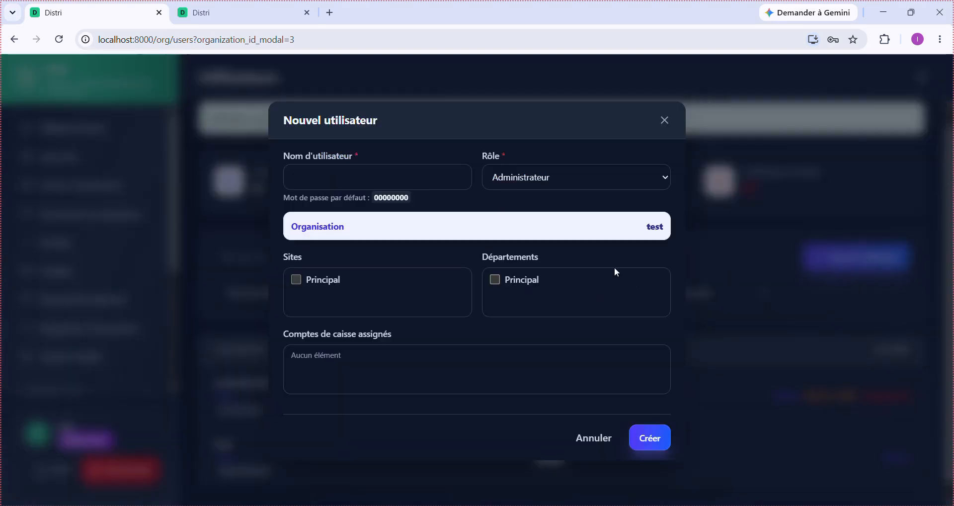
{"action": "left_click", "coordinate": [340, 178]}
- Create 'commercial 2' with Principal site and department, Commercial role and Normal circuit
{"action": "type", "text": "co"}
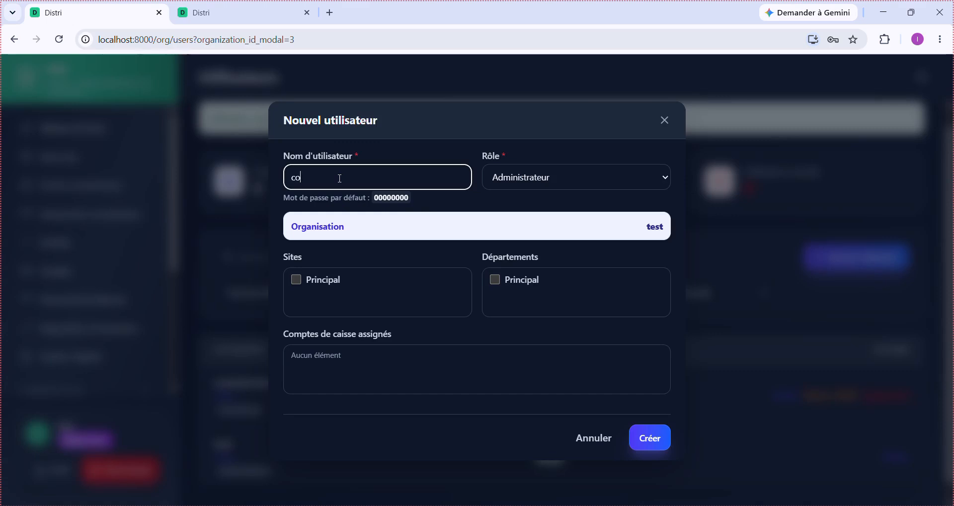
{"action": "type", "text": "mmercial 2"}
{"action": "left_click", "coordinate": [331, 286]}
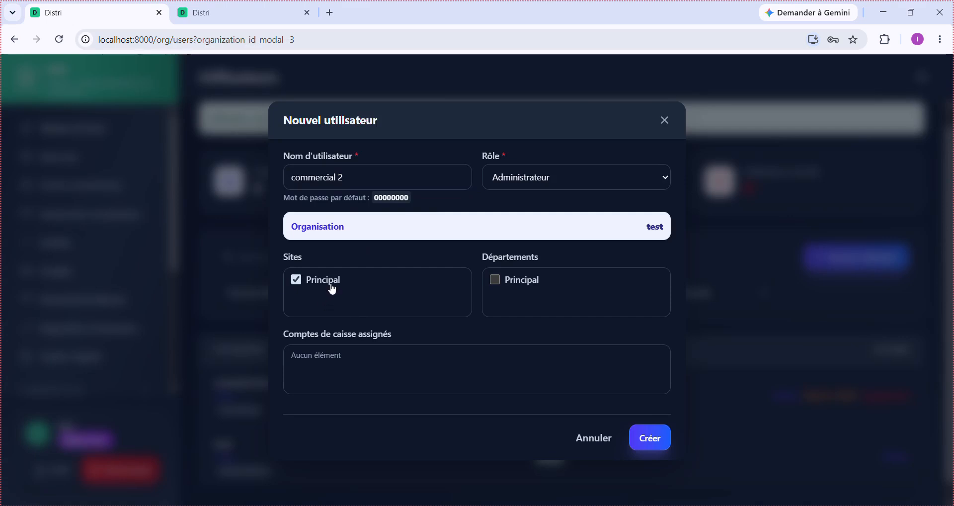
{"action": "left_click", "coordinate": [534, 287]}
{"action": "left_click", "coordinate": [563, 177]}
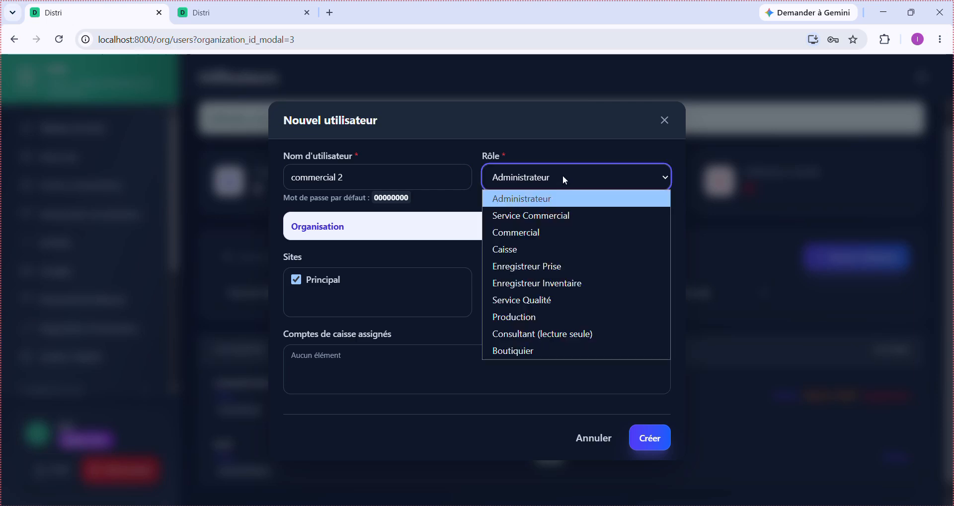
{"action": "left_click", "coordinate": [568, 232]}
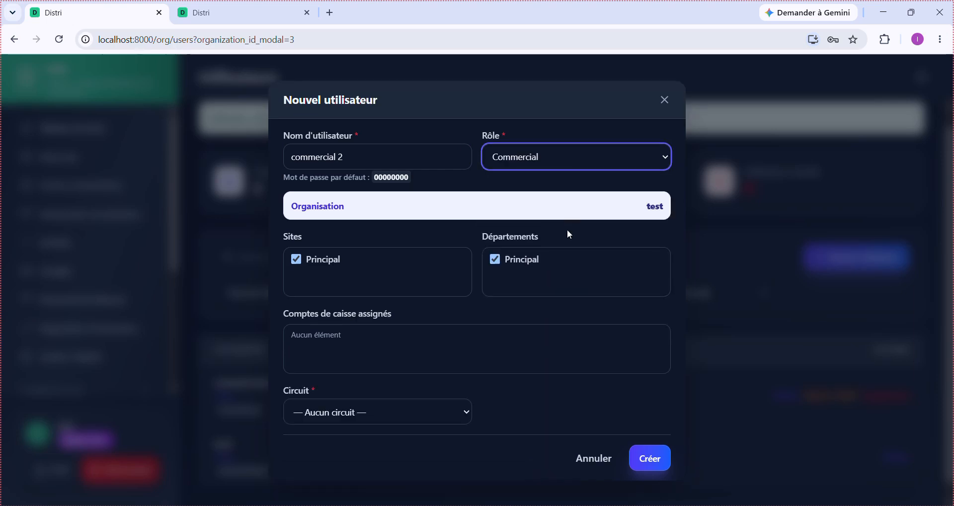
{"action": "left_click", "coordinate": [421, 413]}
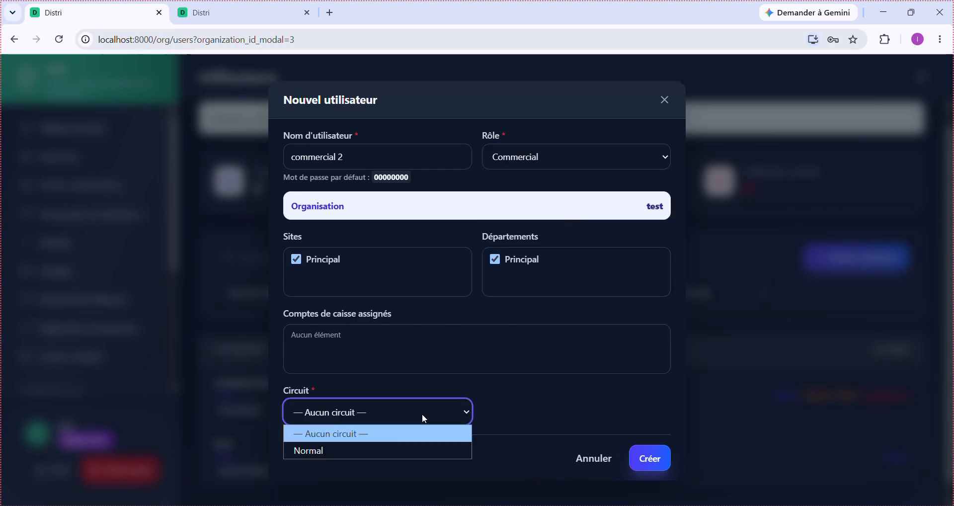
{"action": "left_click", "coordinate": [386, 453]}
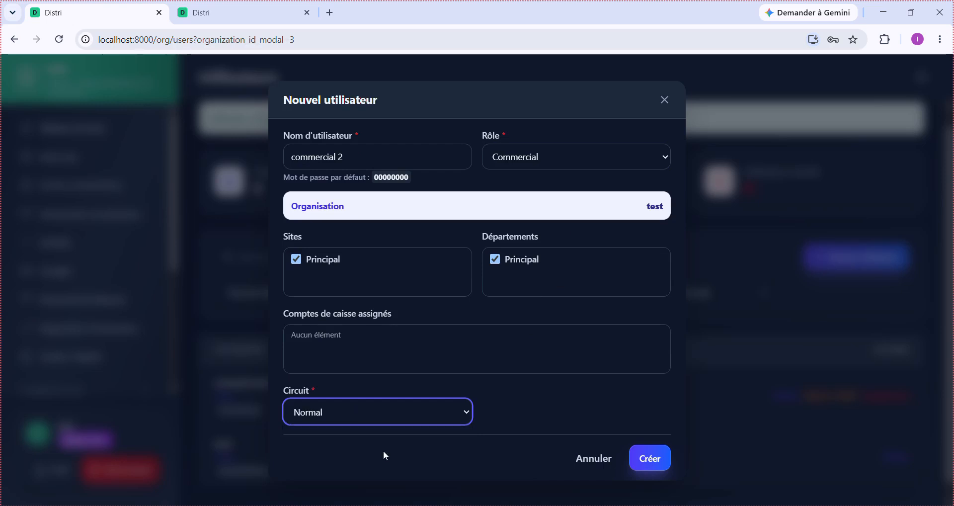
{"action": "left_click", "coordinate": [649, 465]}
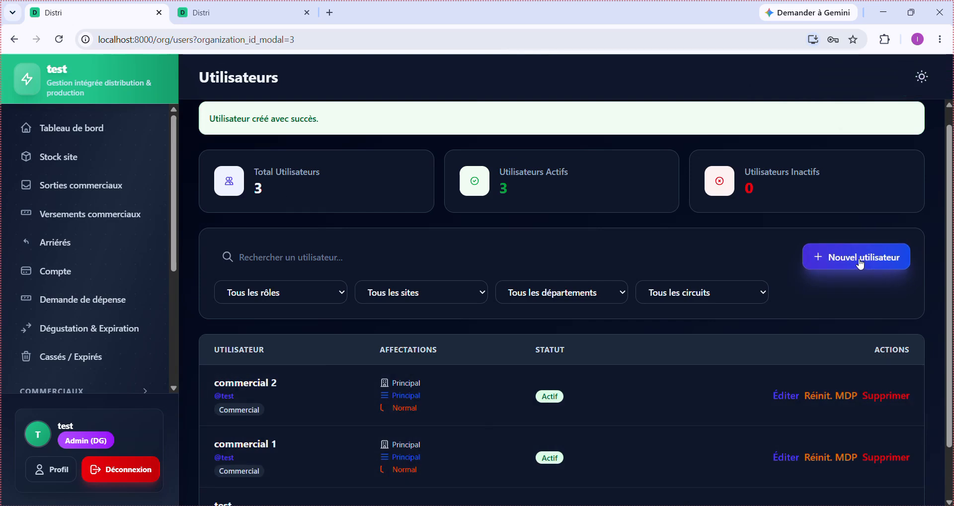
{"action": "left_click", "coordinate": [861, 265]}
{"action": "left_click", "coordinate": [329, 179]}
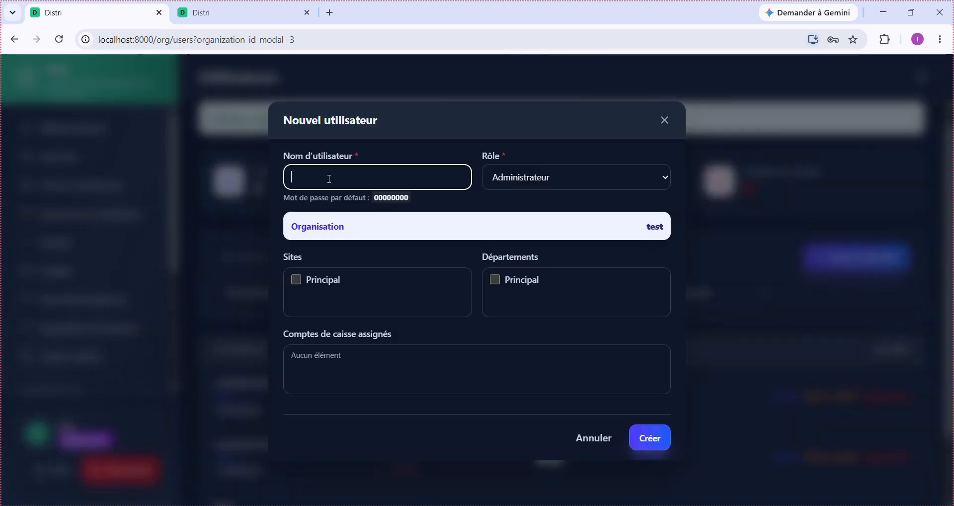
{"action": "type", "text": "caissier"}
{"action": "left_click", "coordinate": [558, 177]}
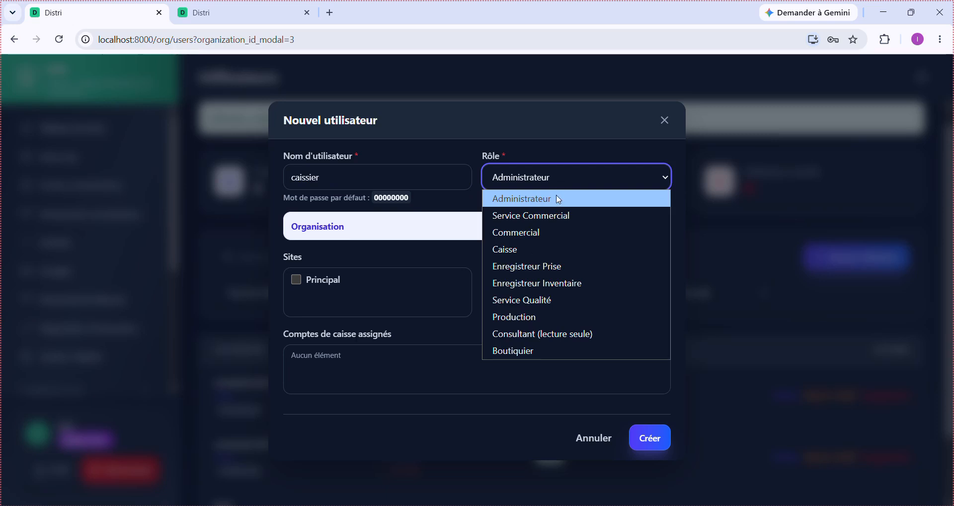
{"action": "left_click", "coordinate": [563, 258]}
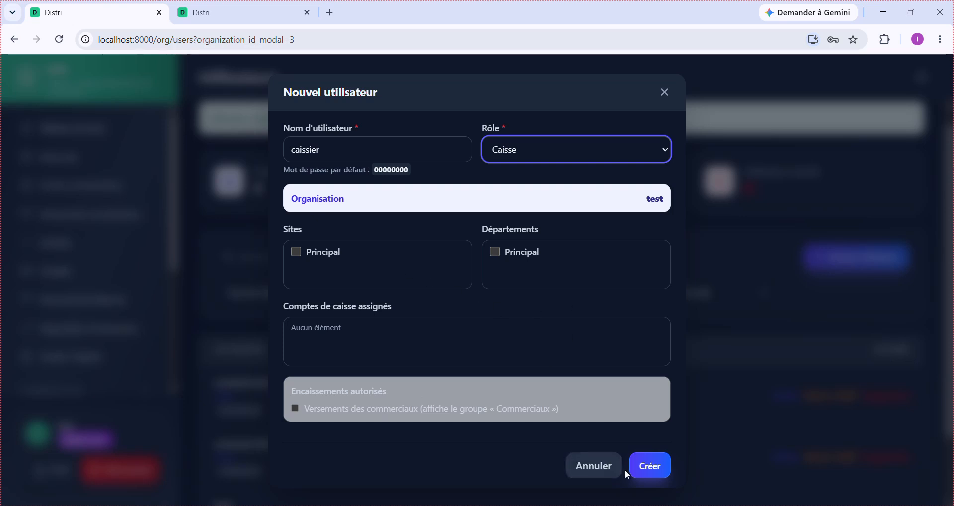
{"action": "left_click", "coordinate": [598, 464]}
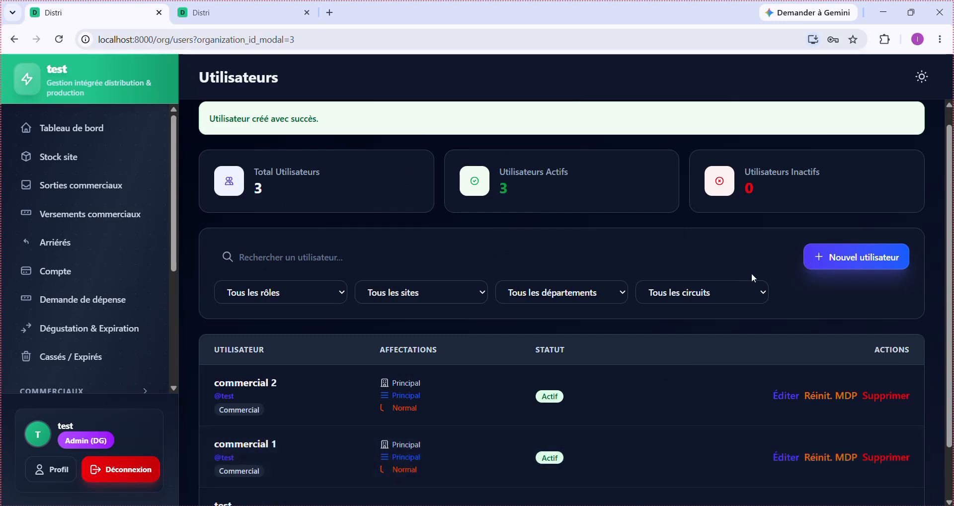
{"action": "left_click", "coordinate": [857, 257]}
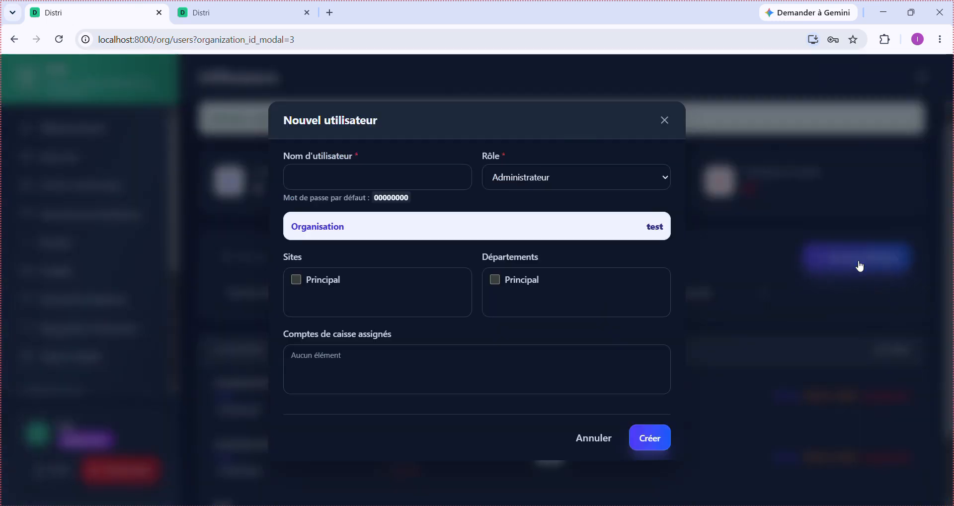
{"action": "left_click", "coordinate": [600, 177]}
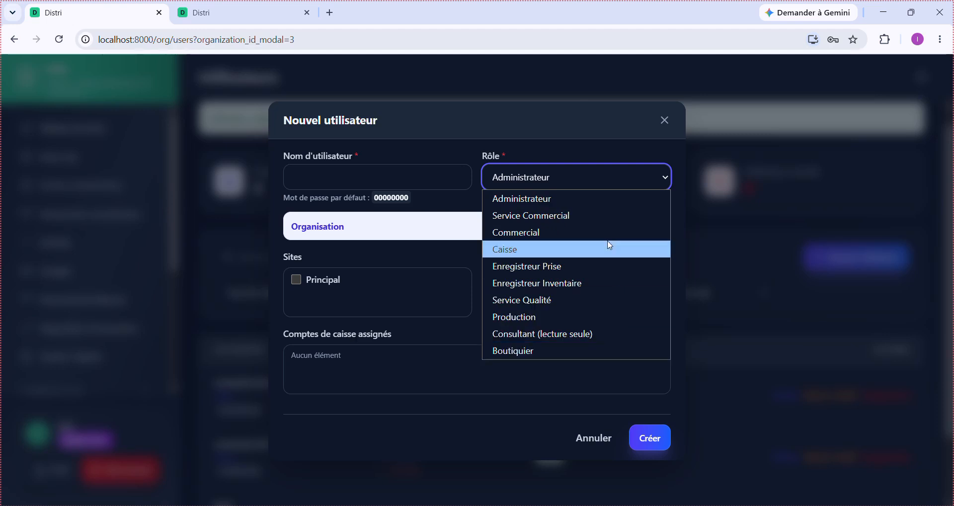
{"action": "left_click", "coordinate": [576, 151]}
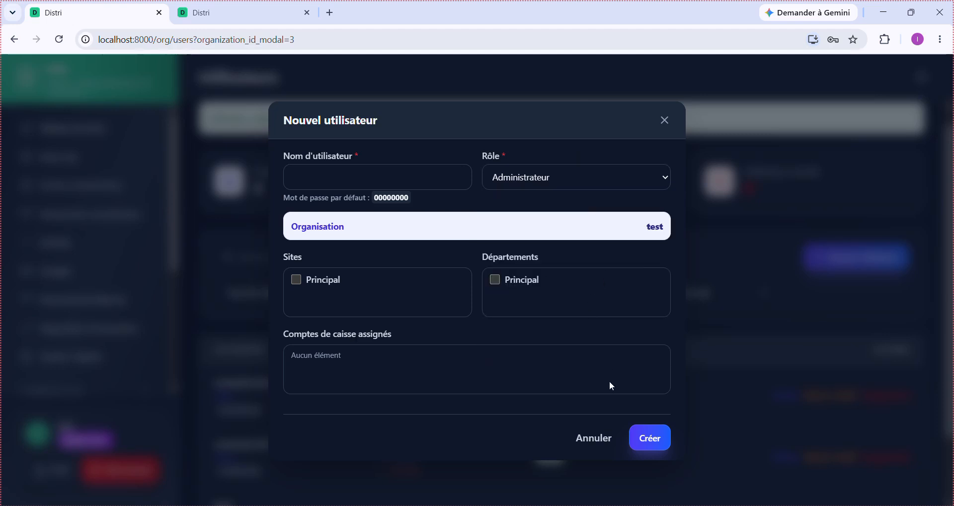
{"action": "left_click", "coordinate": [598, 446]}
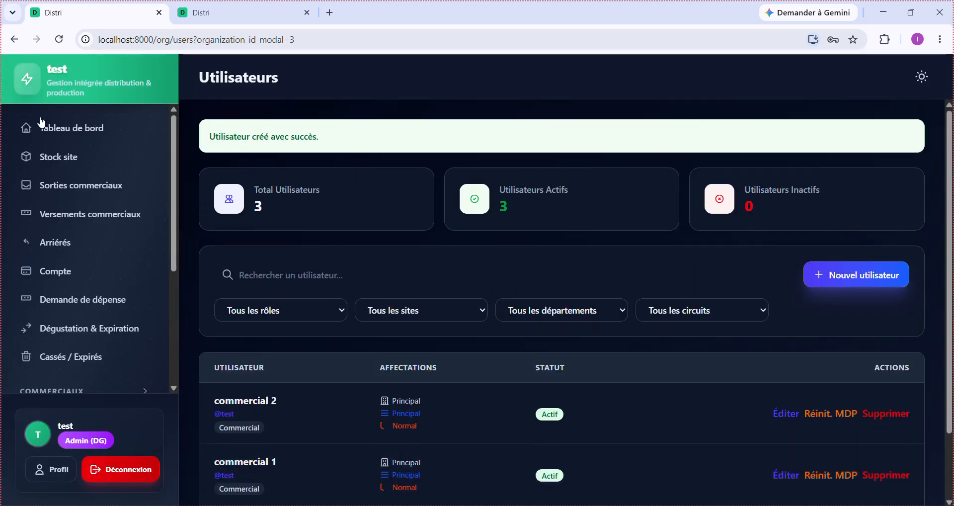
- Review the main dashboard, toggling between Production and Commerciaux figures
{"action": "left_click", "coordinate": [89, 131]}
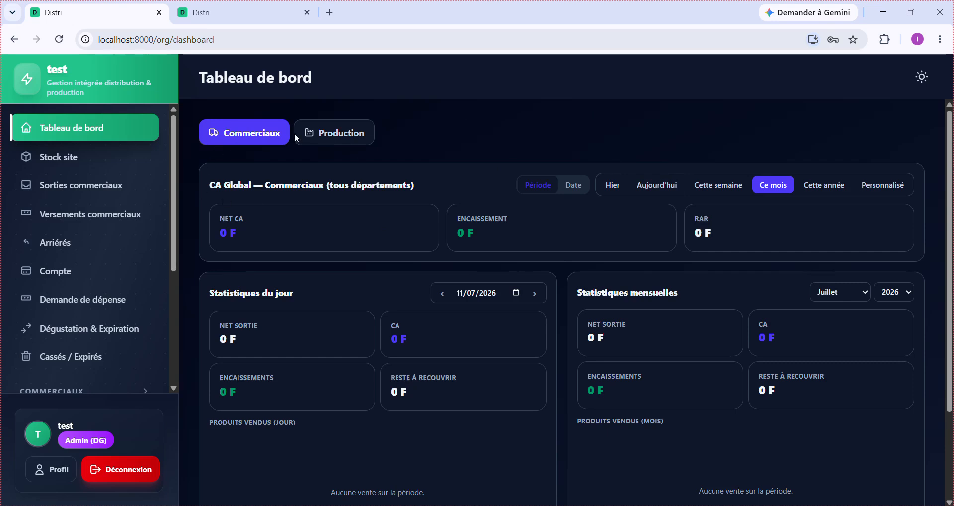
{"action": "left_click", "coordinate": [332, 133]}
{"action": "left_click", "coordinate": [252, 133]}
- Check the Stock site levels, then open the Production Tableau de bord
{"action": "left_click", "coordinate": [48, 159]}
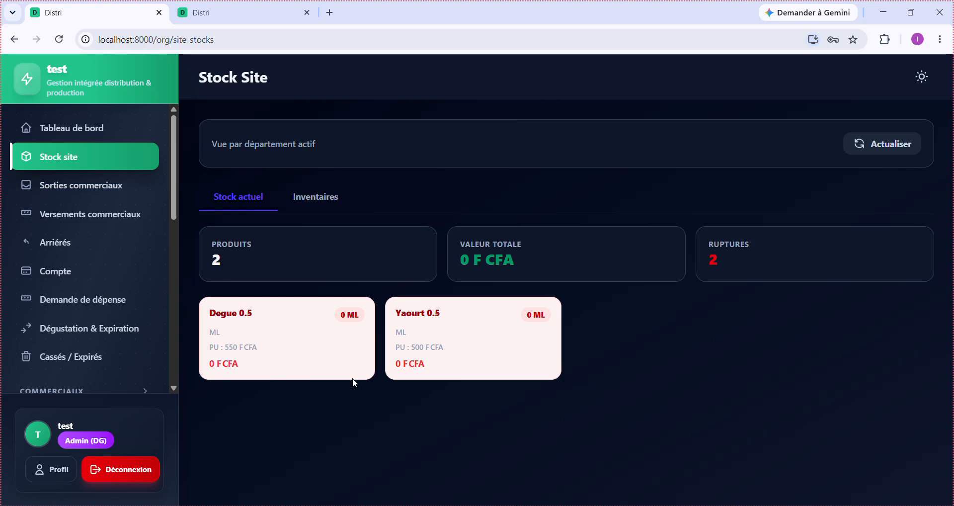
{"action": "scroll", "coordinate": [124, 288], "scroll_direction": "down", "scroll_amount": 1}
{"action": "scroll", "coordinate": [125, 288], "scroll_direction": "down", "scroll_amount": 5}
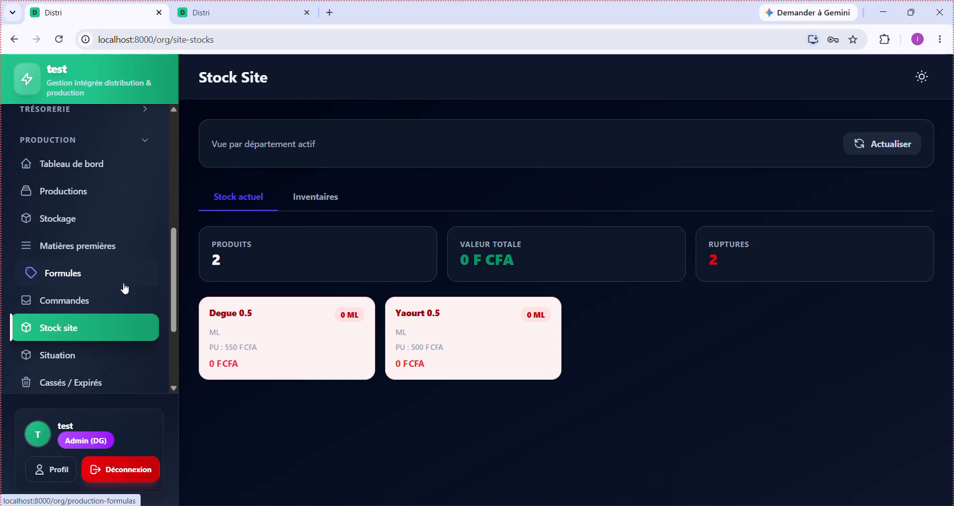
{"action": "left_click", "coordinate": [103, 165]}
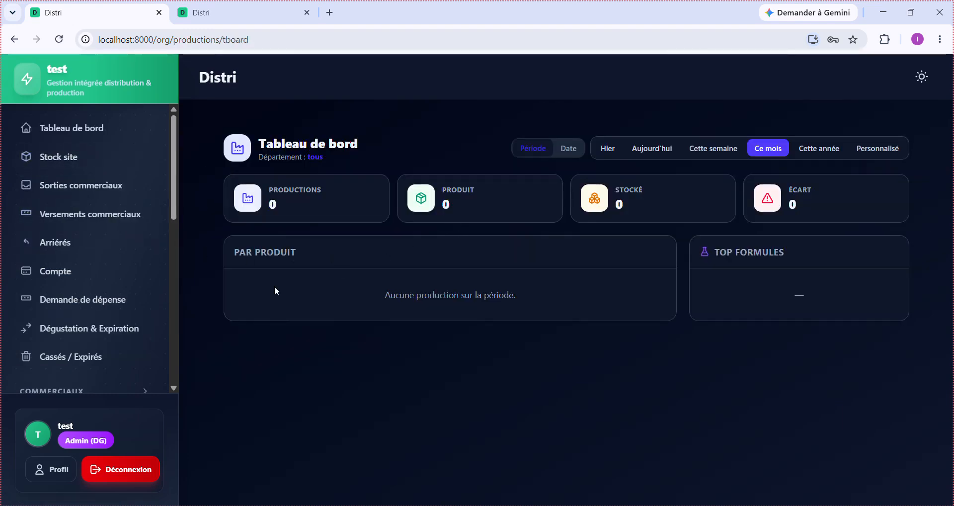
- Start a new production from the Productions list, noting the no-formula warning
{"action": "scroll", "coordinate": [89, 273], "scroll_direction": "down", "scroll_amount": 4}
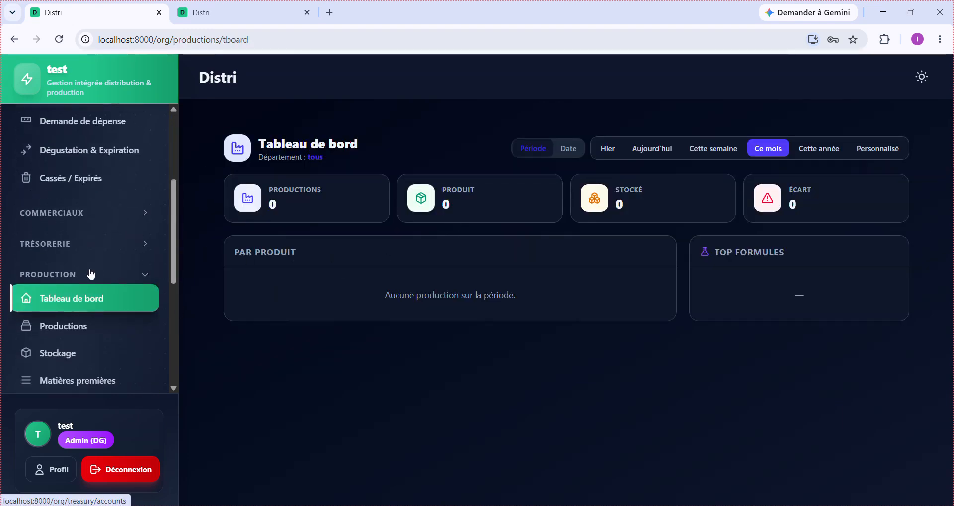
{"action": "left_click", "coordinate": [84, 330]}
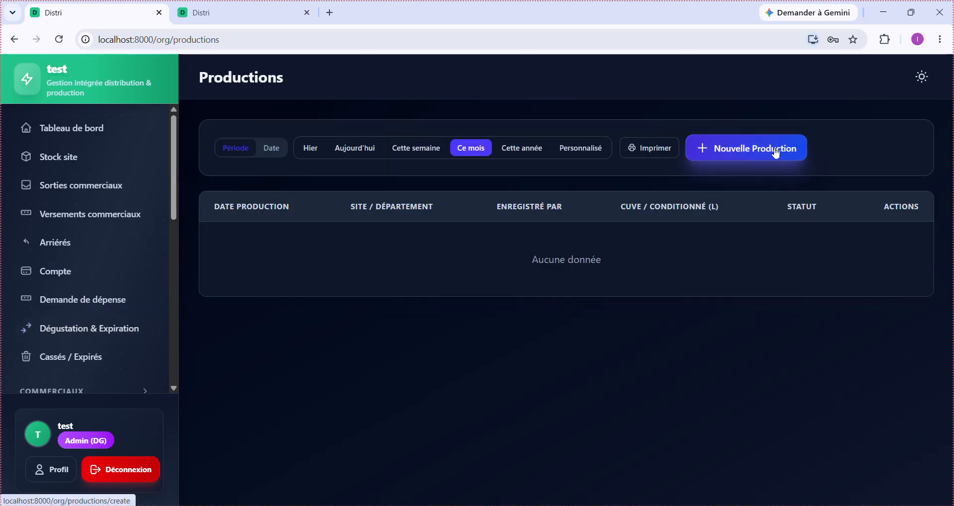
{"action": "left_click", "coordinate": [776, 153]}
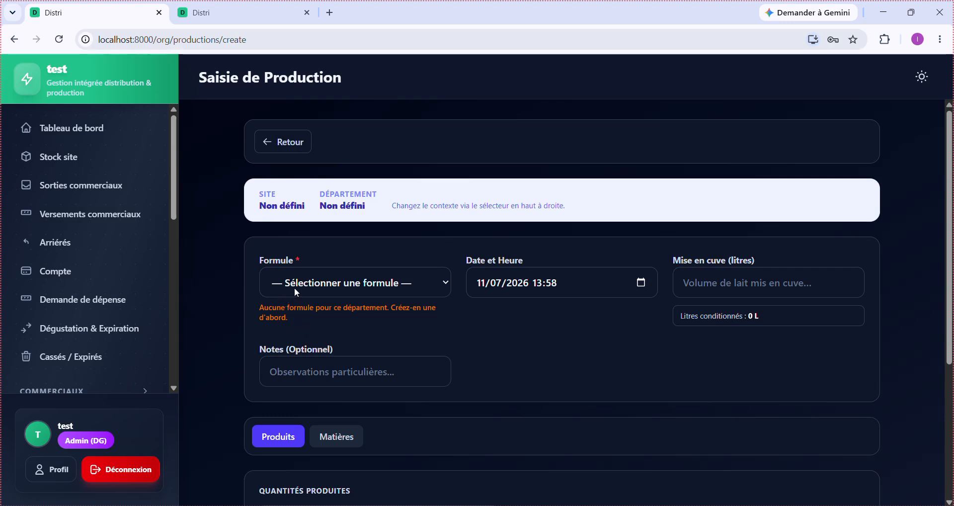
{"action": "left_click_drag", "start_coordinate": [257, 315], "coordinate": [250, 307]}
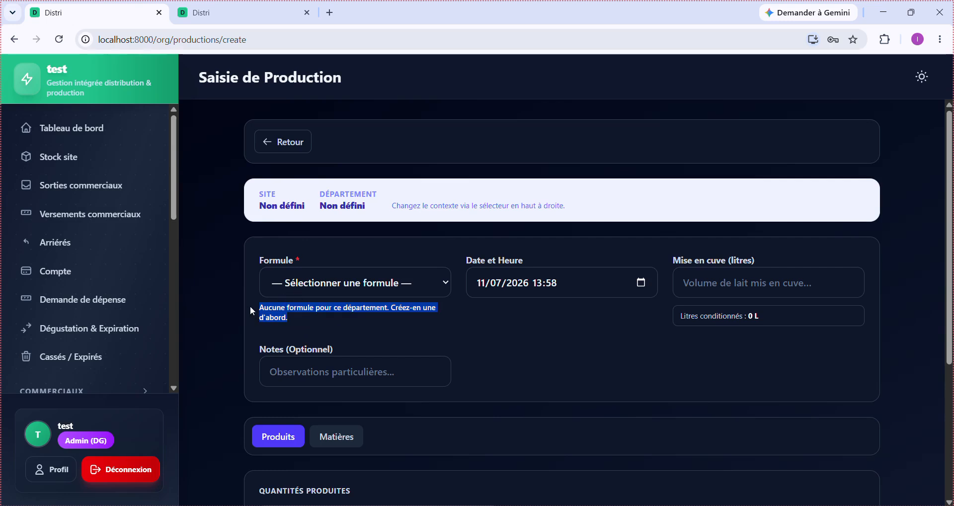
- Confirm the formula list is empty and open the Formules de production page
{"action": "left_click", "coordinate": [350, 287]}
{"action": "left_click", "coordinate": [349, 287]}
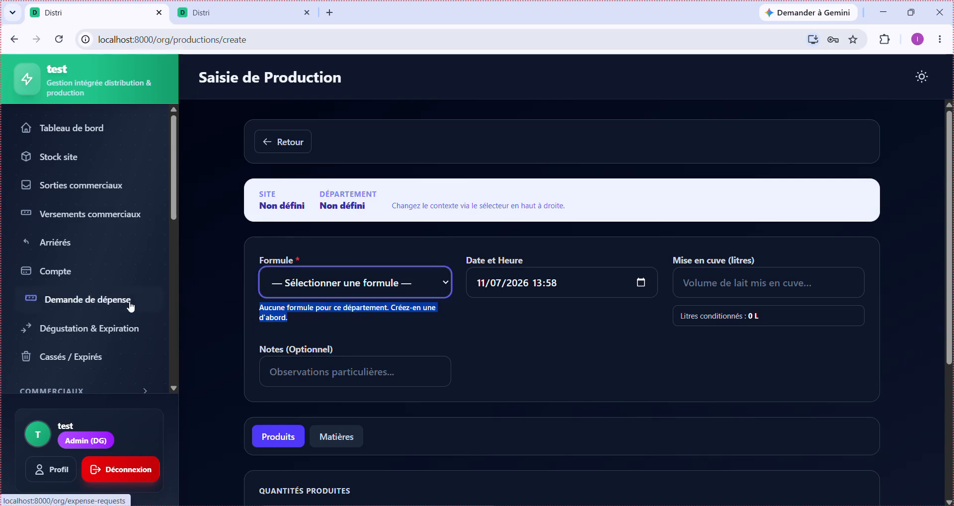
{"action": "scroll", "coordinate": [129, 303], "scroll_direction": "down", "scroll_amount": 5}
{"action": "scroll", "coordinate": [131, 307], "scroll_direction": "down", "scroll_amount": 1}
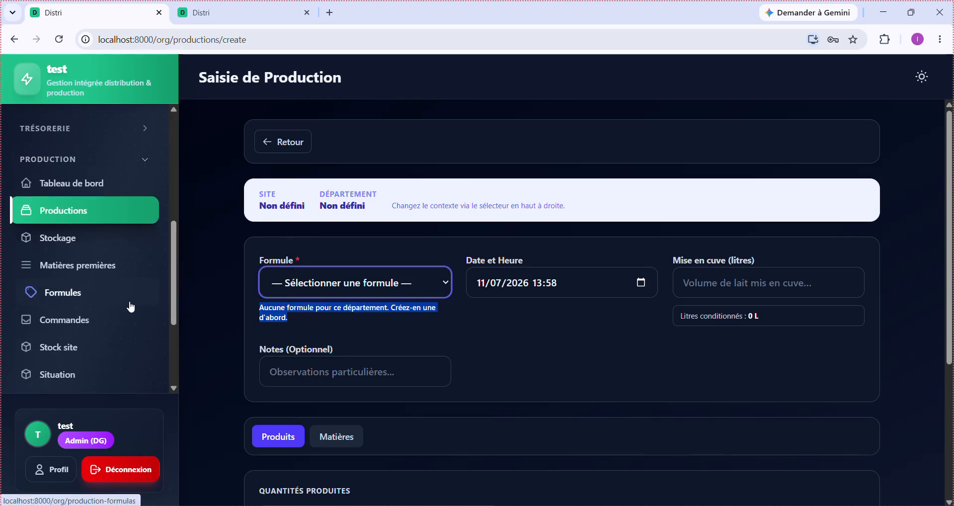
{"action": "left_click", "coordinate": [103, 297]}
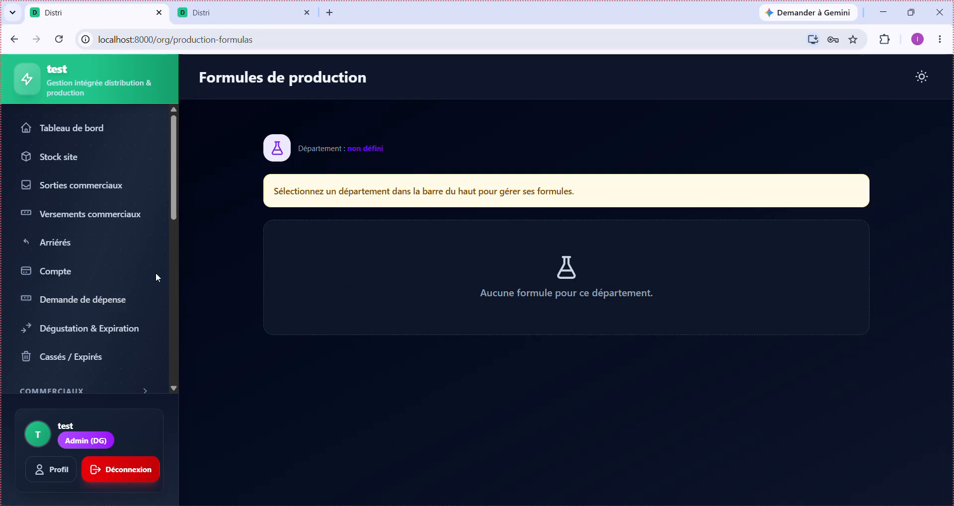
- Edit the admin user to tick site Principal and department Principal, then save
{"action": "scroll", "coordinate": [58, 338], "scroll_direction": "down", "scroll_amount": 8}
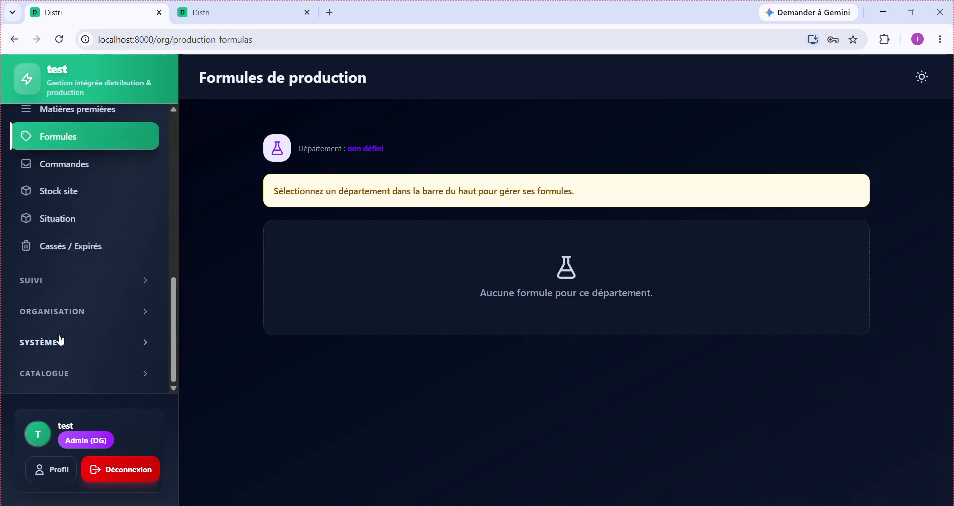
{"action": "left_click", "coordinate": [92, 323]}
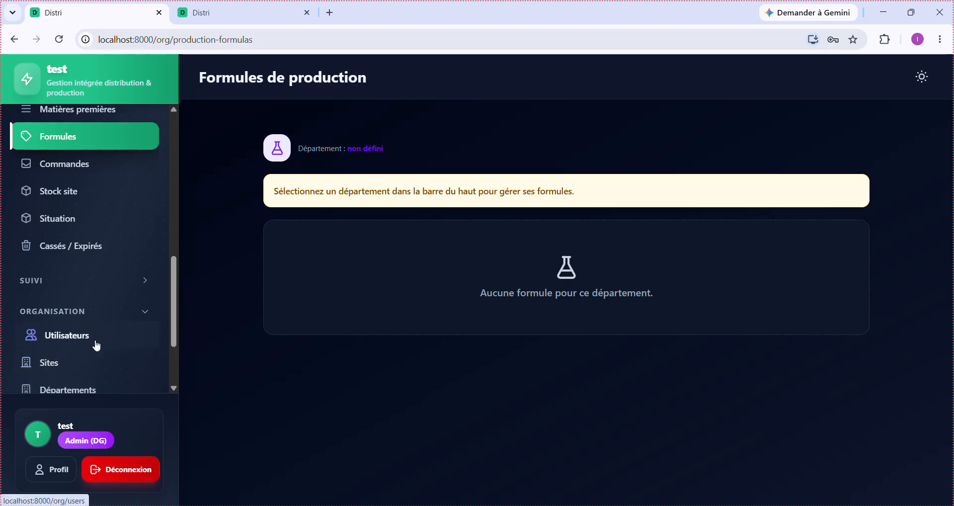
{"action": "left_click", "coordinate": [96, 346]}
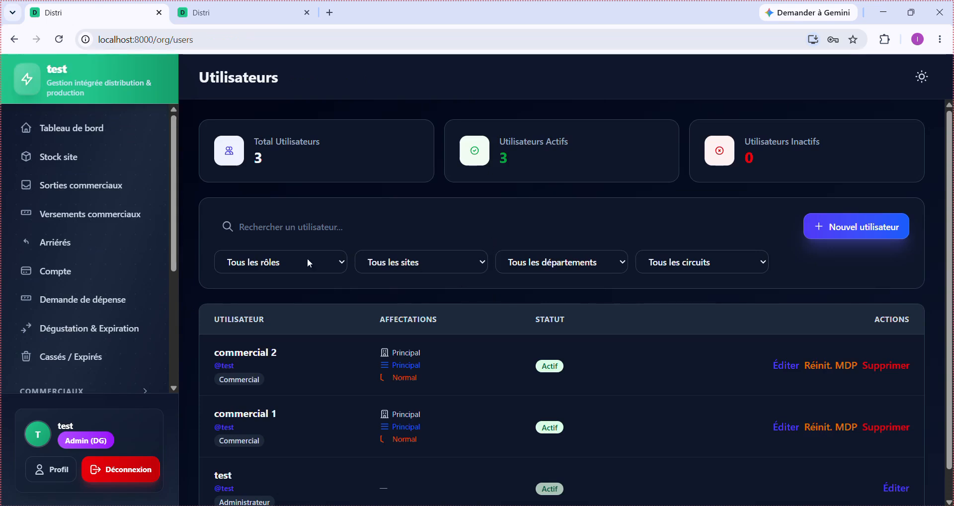
{"action": "scroll", "coordinate": [353, 418], "scroll_direction": "down", "scroll_amount": 1}
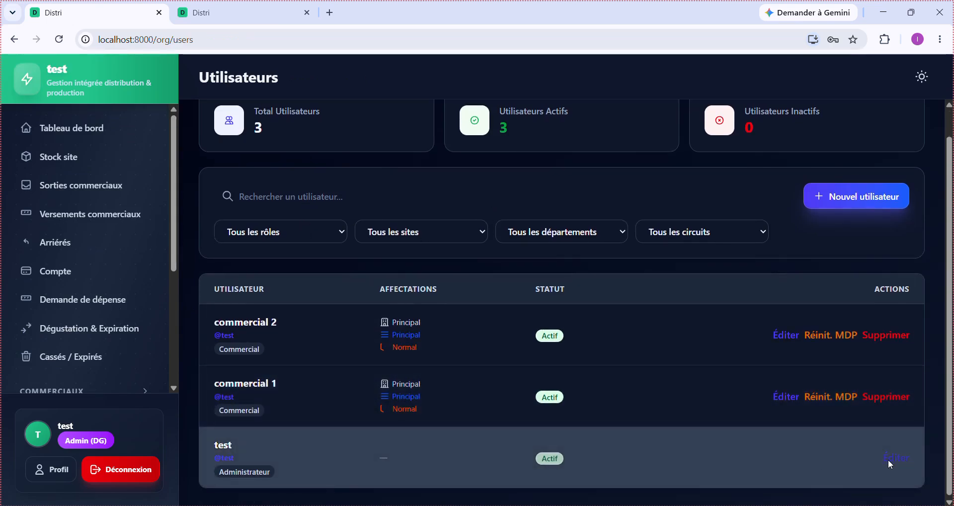
{"action": "left_click", "coordinate": [889, 462]}
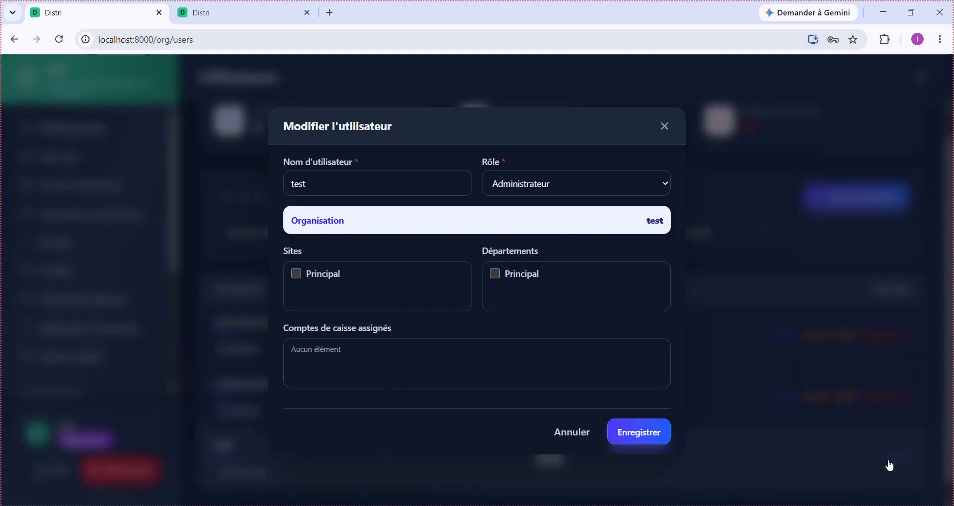
{"action": "left_click", "coordinate": [334, 276]}
{"action": "left_click", "coordinate": [526, 278]}
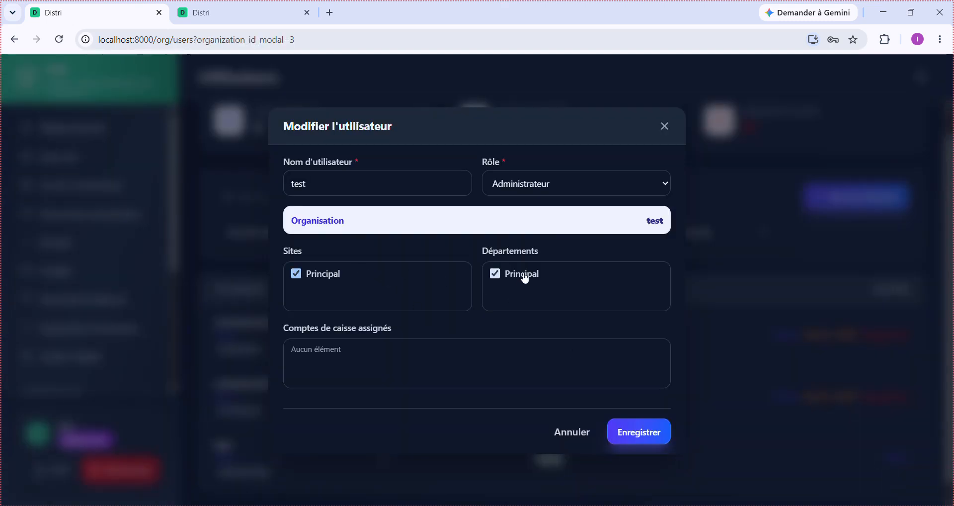
{"action": "left_click", "coordinate": [649, 445]}
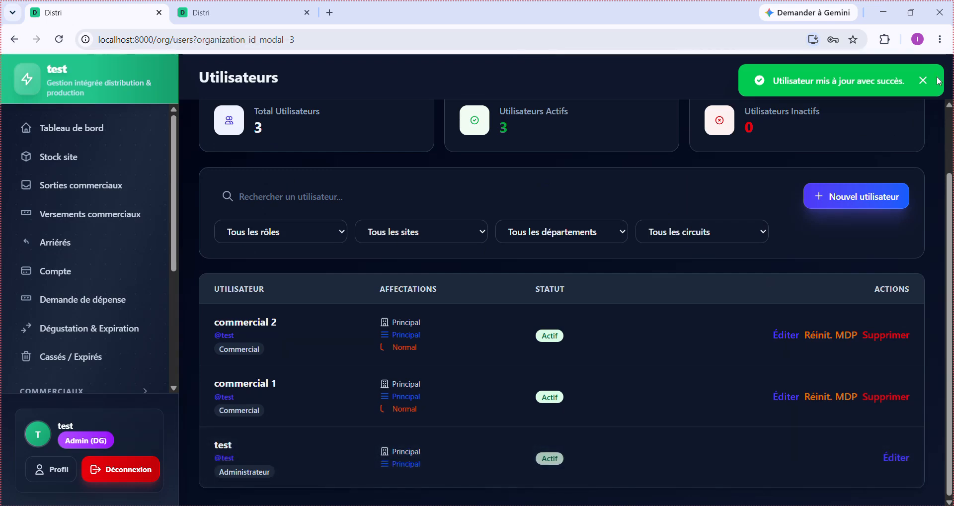
{"action": "left_click", "coordinate": [923, 81]}
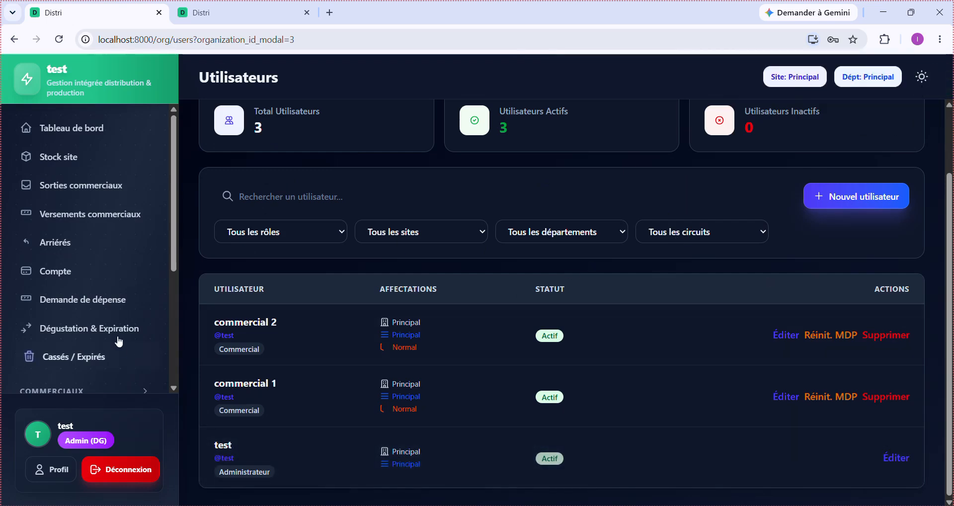
- Open the Production > Formules page from the sidebar
{"action": "scroll", "coordinate": [105, 303], "scroll_direction": "down", "scroll_amount": 1}
{"action": "scroll", "coordinate": [105, 306], "scroll_direction": "up", "scroll_amount": 1}
{"action": "scroll", "coordinate": [105, 306], "scroll_direction": "down", "scroll_amount": 5}
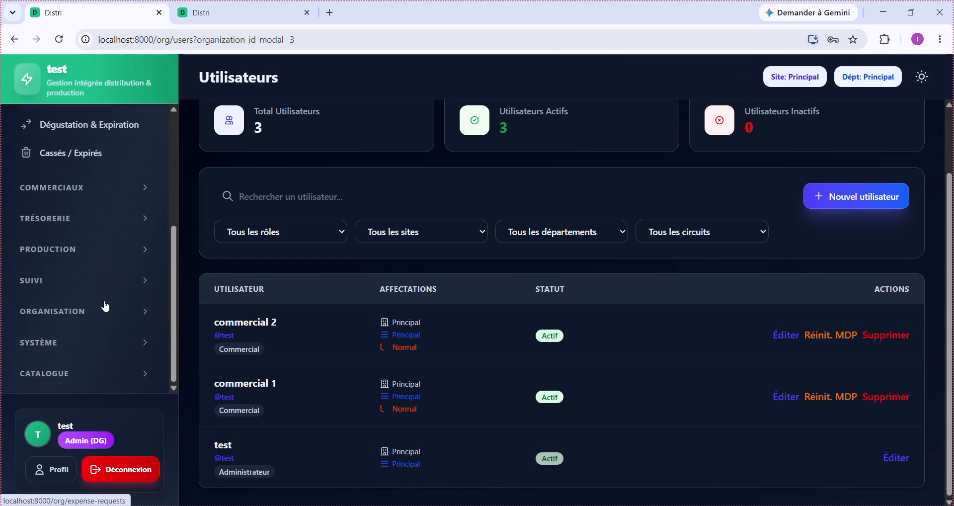
{"action": "scroll", "coordinate": [104, 305], "scroll_direction": "up", "scroll_amount": 2}
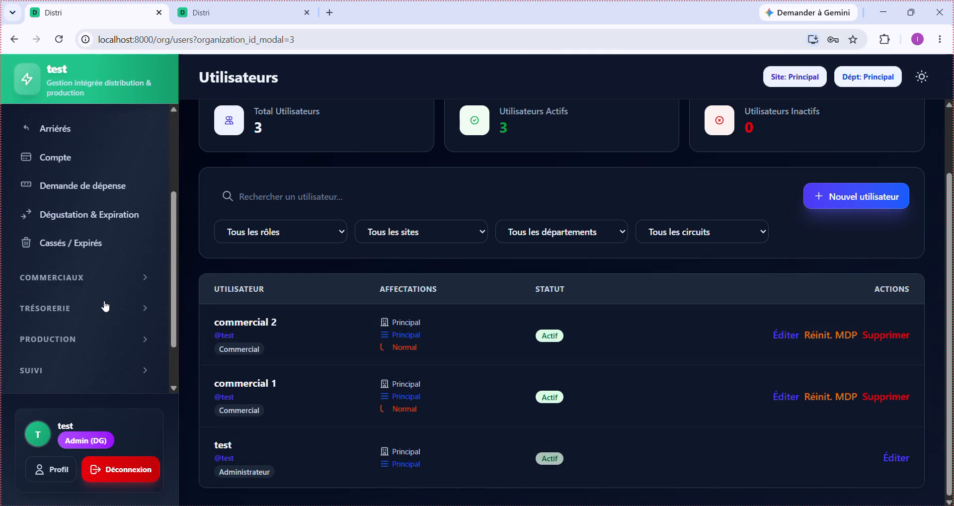
{"action": "scroll", "coordinate": [102, 305], "scroll_direction": "down", "scroll_amount": 2}
{"action": "left_click", "coordinate": [85, 252]}
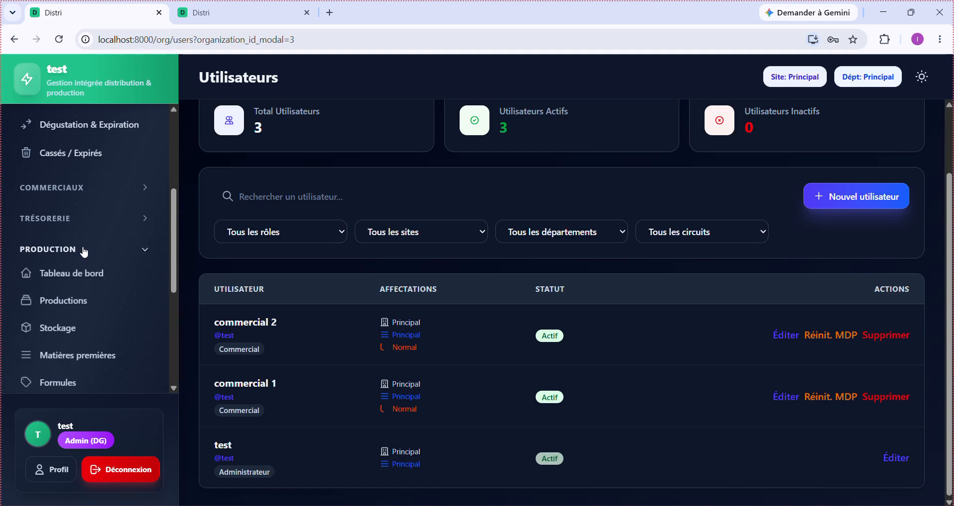
{"action": "scroll", "coordinate": [81, 253], "scroll_direction": "down", "scroll_amount": 3}
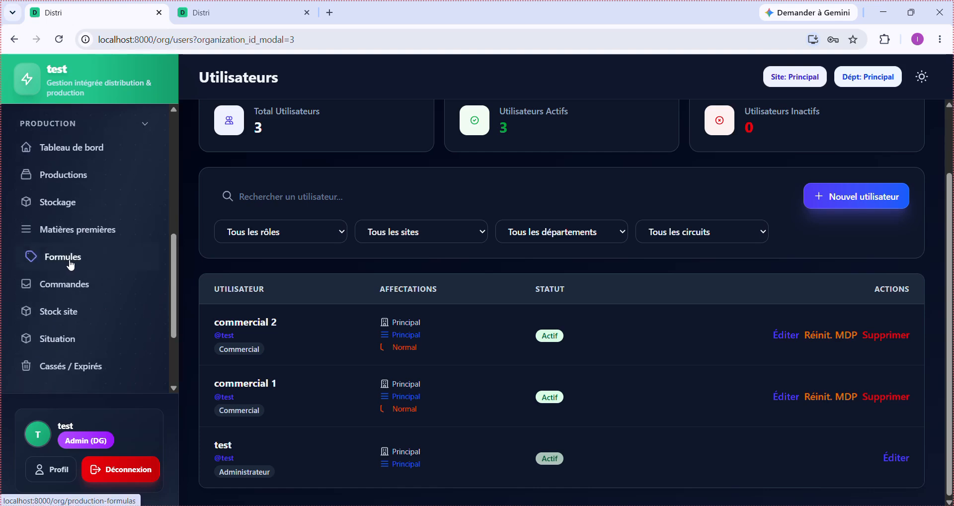
{"action": "left_click", "coordinate": [71, 264]}
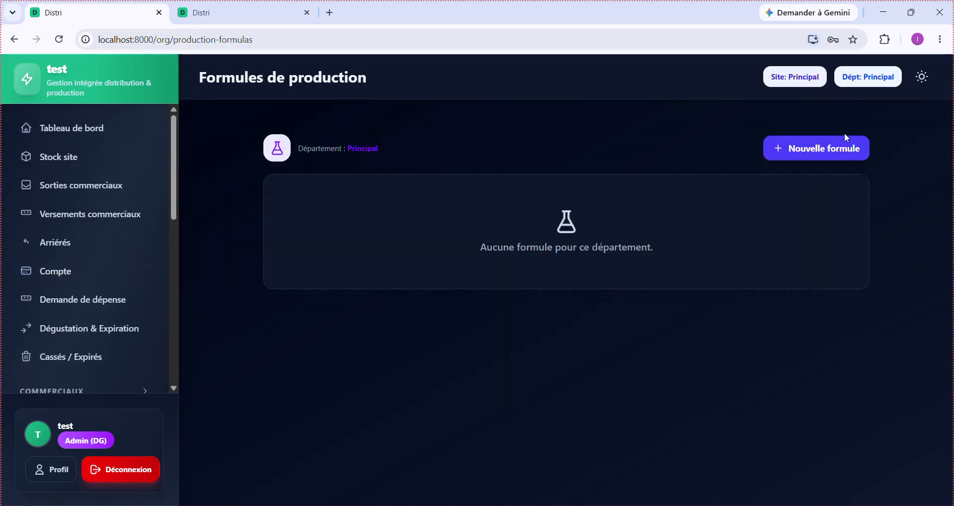
- Create and save formula 'General' containing Degue 0.5 and Yaourt 0.5
{"action": "left_click", "coordinate": [827, 147]}
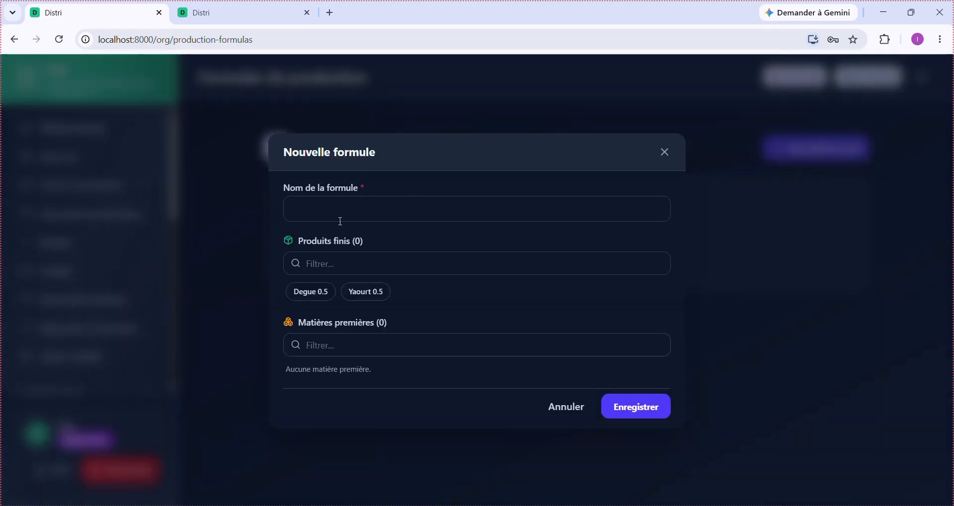
{"action": "left_click", "coordinate": [347, 212]}
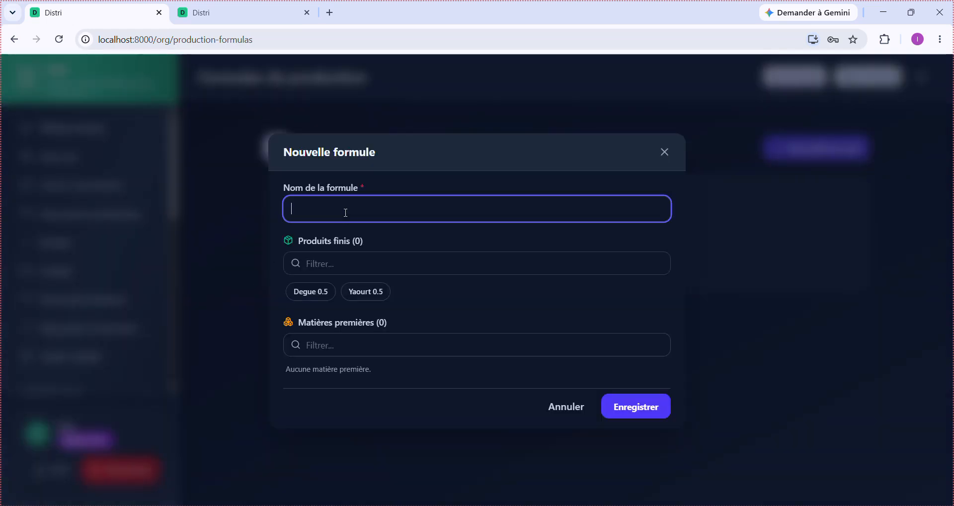
{"action": "type", "text": "general"}
{"action": "left_click", "coordinate": [311, 299]}
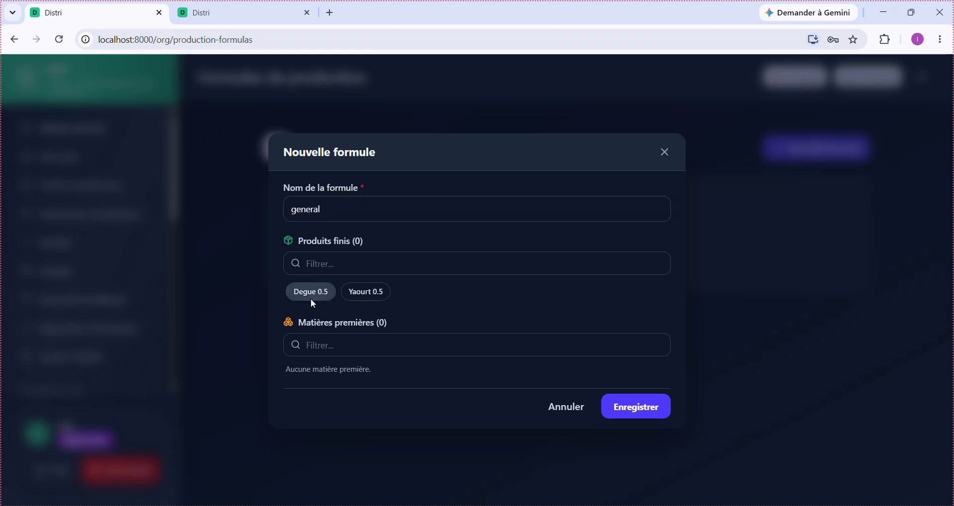
{"action": "left_click", "coordinate": [371, 296]}
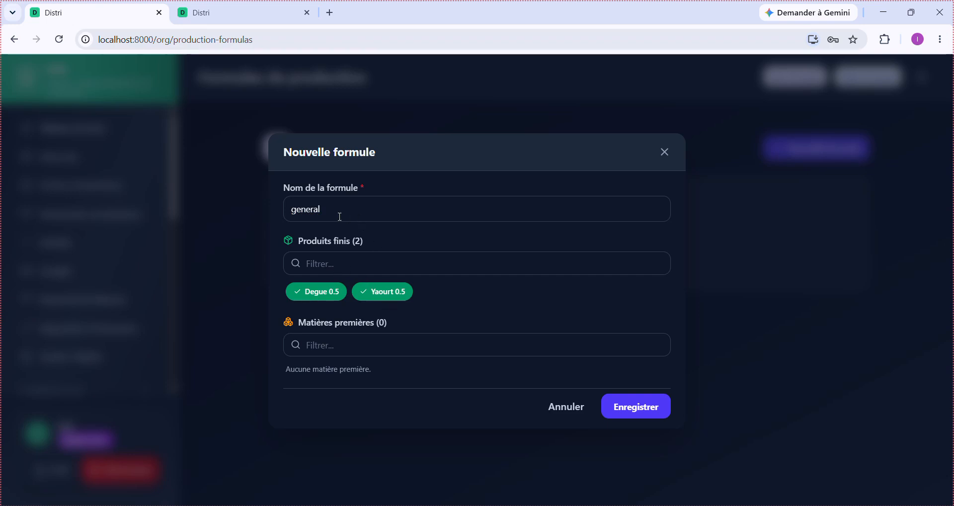
{"action": "double_click", "coordinate": [314, 210]}
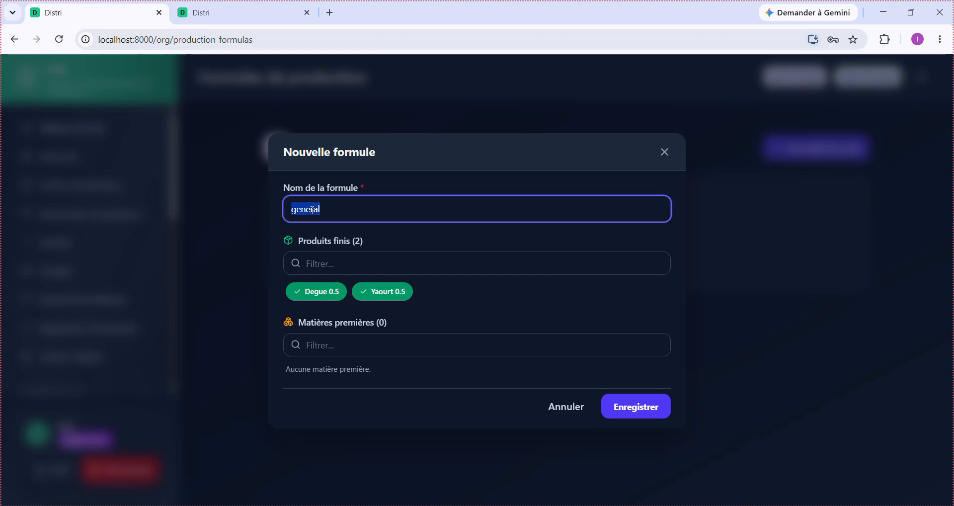
{"action": "type", "text": "General"}
{"action": "left_click", "coordinate": [354, 347]}
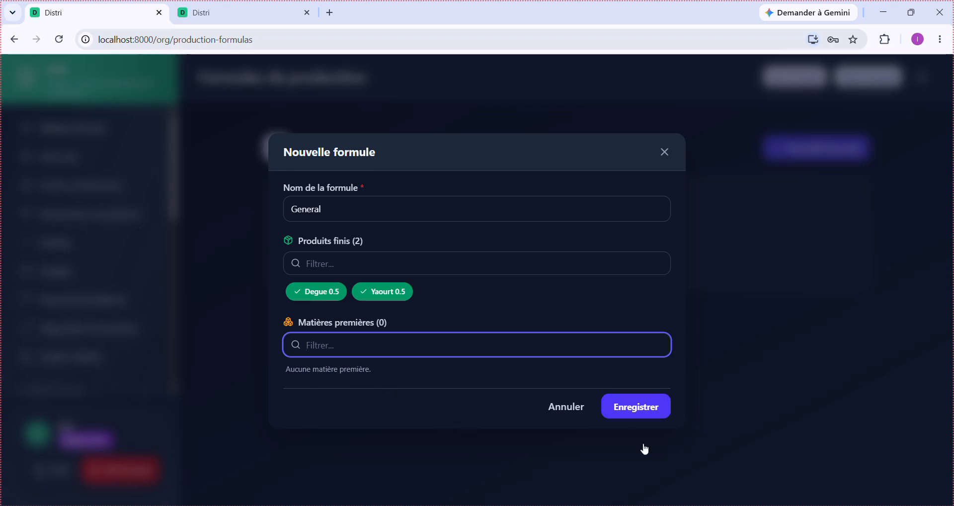
{"action": "left_click", "coordinate": [635, 409]}
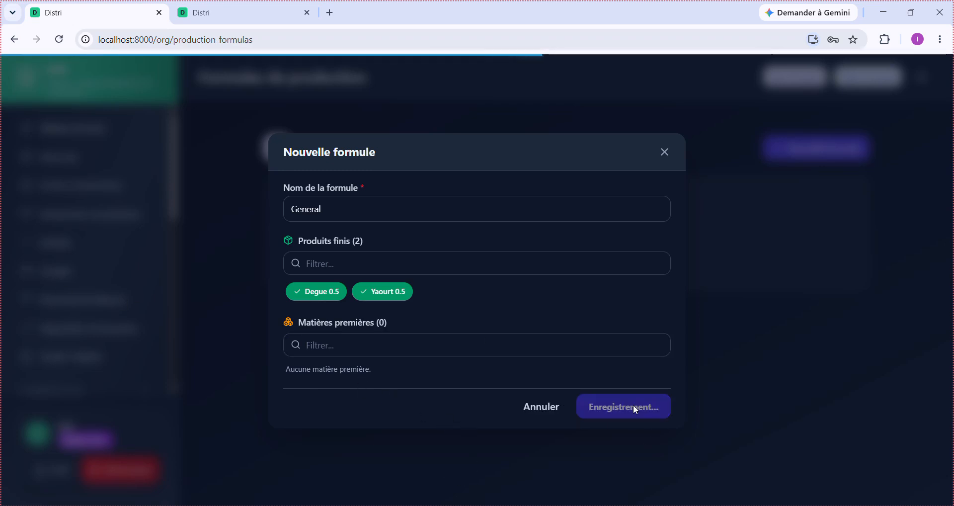
{"action": "scroll", "coordinate": [47, 295], "scroll_direction": "down", "scroll_amount": 7}
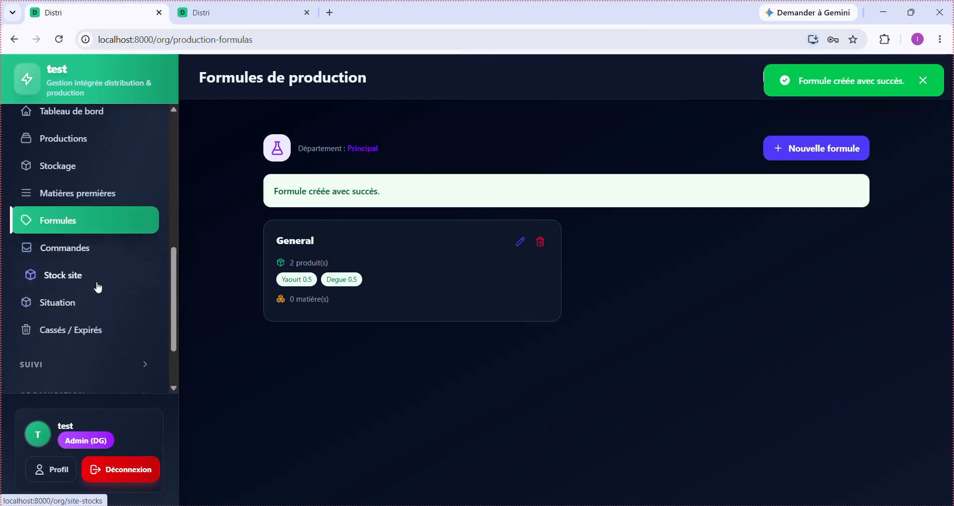
{"action": "scroll", "coordinate": [102, 315], "scroll_direction": "up", "scroll_amount": 1}
{"action": "scroll", "coordinate": [103, 313], "scroll_direction": "up", "scroll_amount": 1}
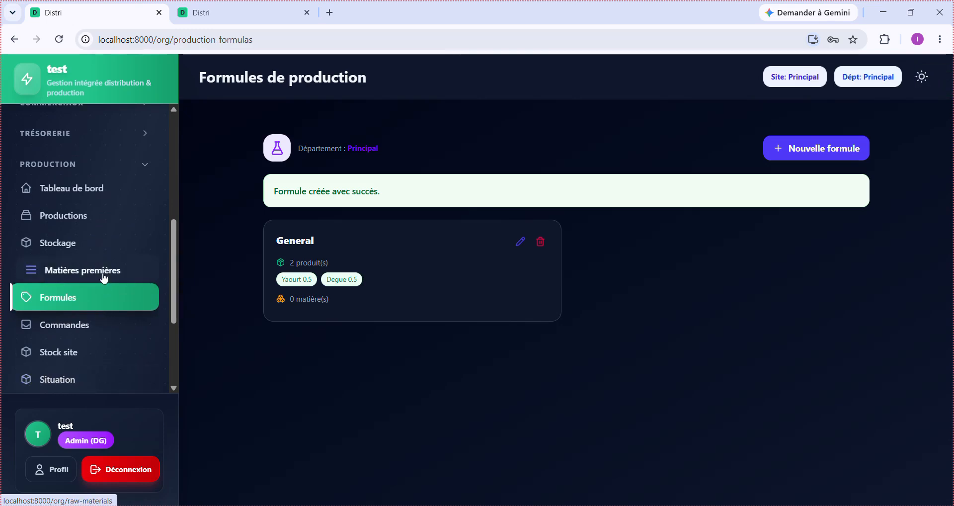
- Start a new production entry from the Productions list with the General formula selected
{"action": "left_click", "coordinate": [86, 224]}
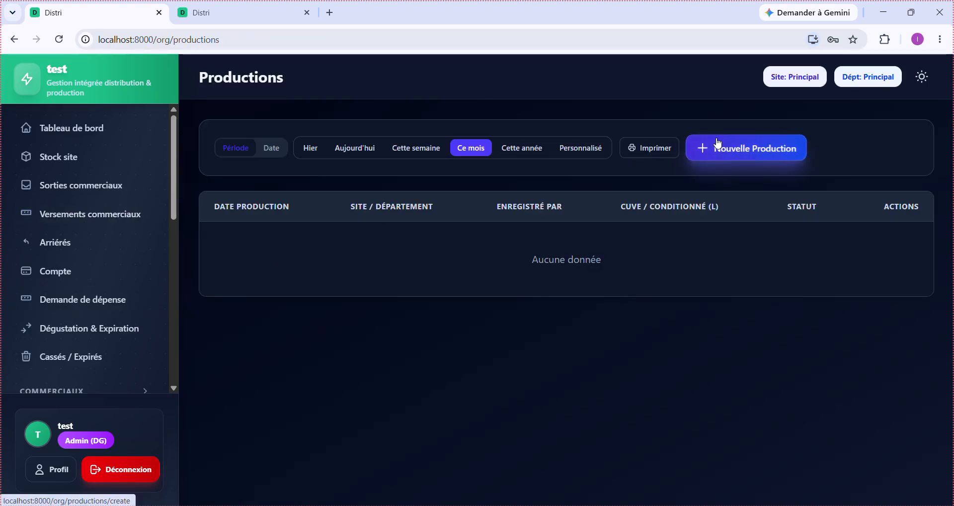
{"action": "left_click", "coordinate": [718, 143]}
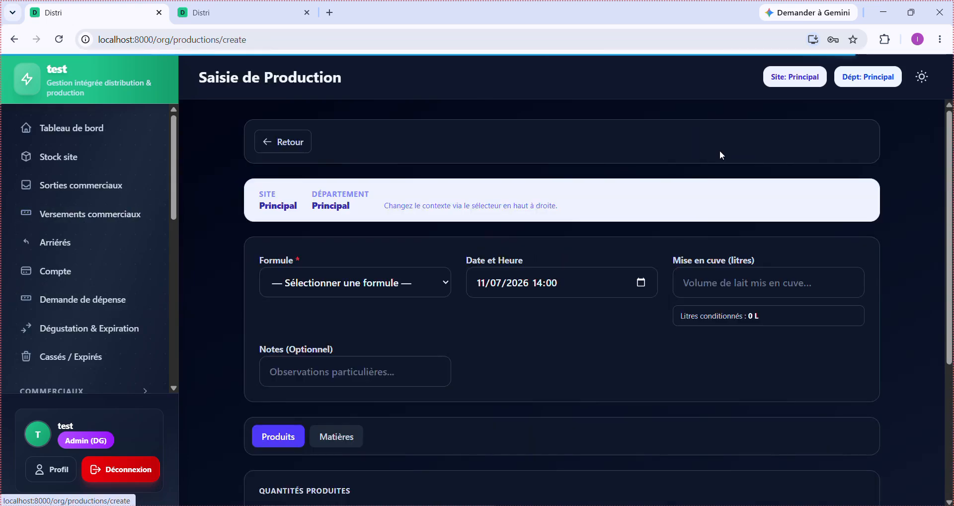
{"action": "left_click", "coordinate": [382, 283]}
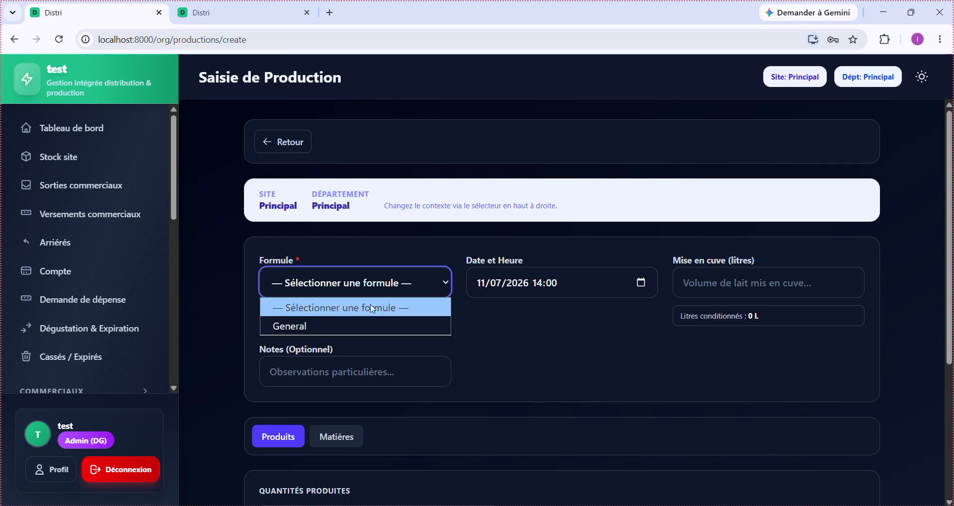
{"action": "left_click", "coordinate": [363, 326]}
- Check the Matières tab, which shows no raw materials linked to the General formula
{"action": "scroll", "coordinate": [571, 389], "scroll_direction": "down", "scroll_amount": 4}
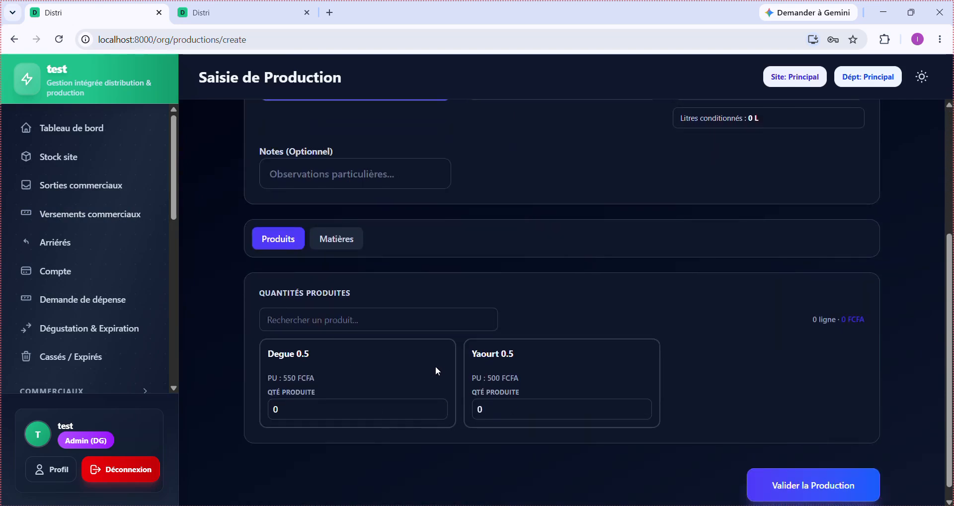
{"action": "scroll", "coordinate": [448, 371], "scroll_direction": "up", "scroll_amount": 4}
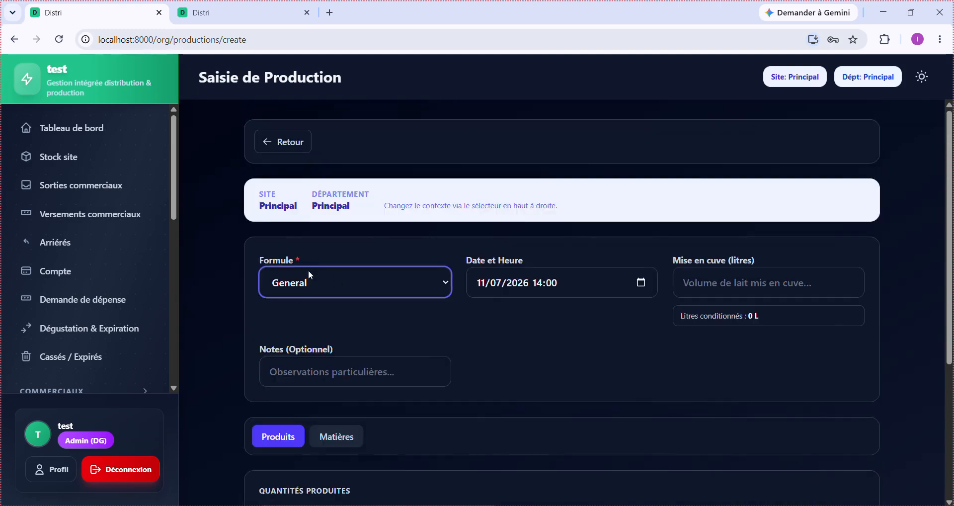
{"action": "scroll", "coordinate": [338, 303], "scroll_direction": "down", "scroll_amount": 3}
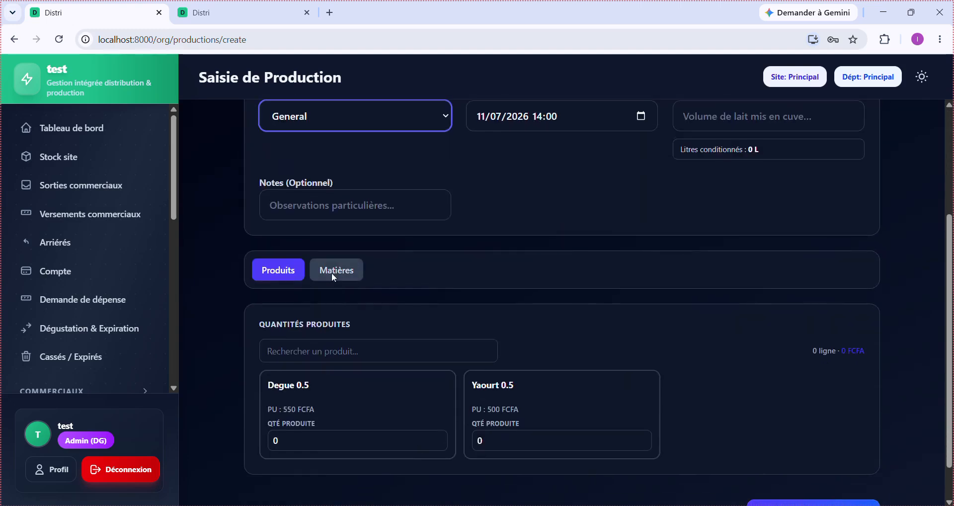
{"action": "left_click", "coordinate": [334, 278]}
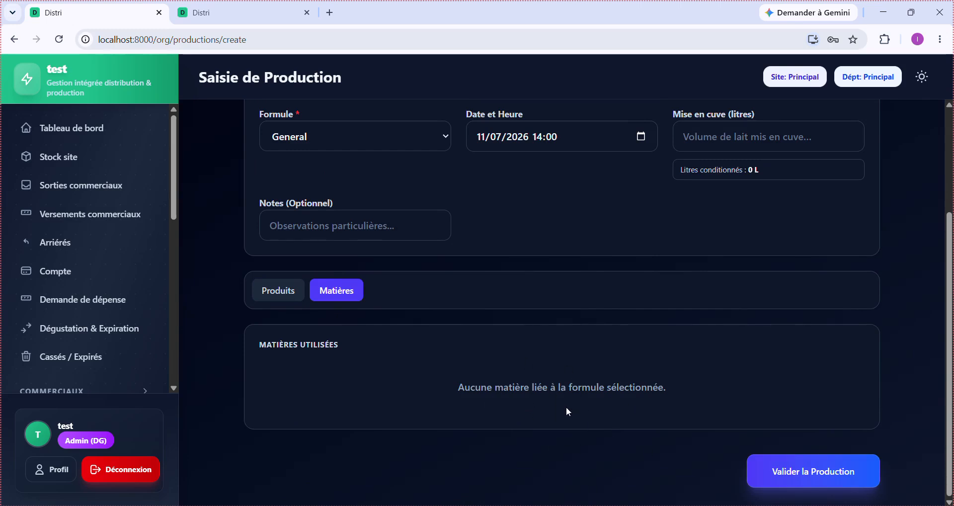
- Enter a produced quantity of 500 for both Degue 0.5 and Yaourt 0.5
{"action": "left_click", "coordinate": [284, 301]}
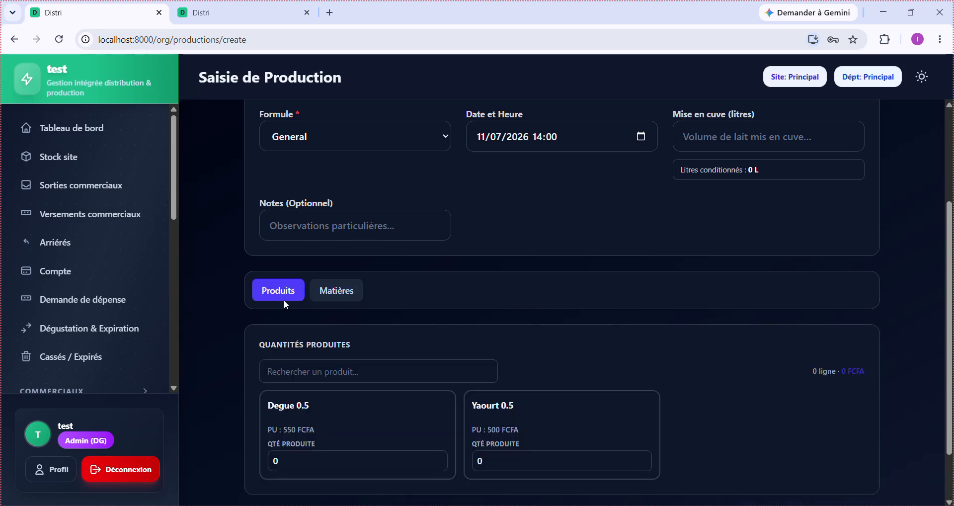
{"action": "scroll", "coordinate": [374, 398], "scroll_direction": "down", "scroll_amount": 2}
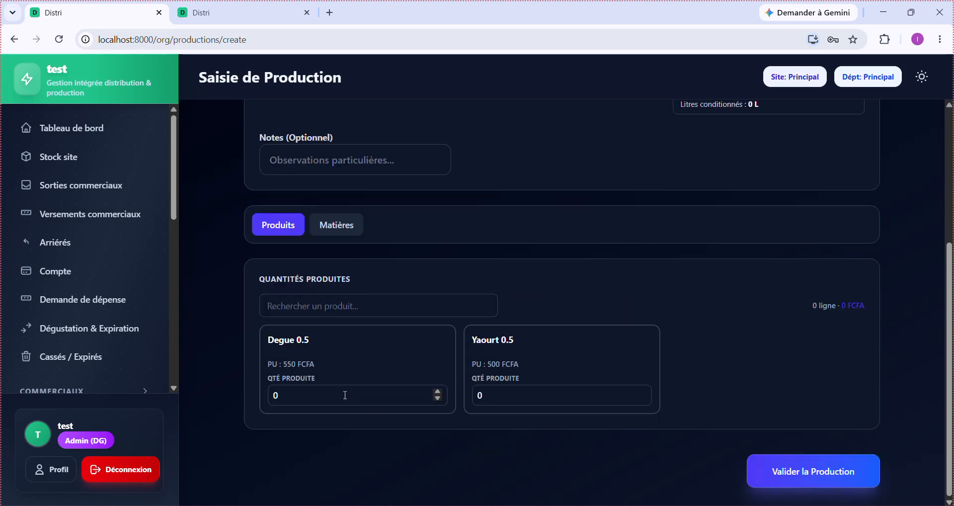
{"action": "left_click", "coordinate": [345, 395]}
{"action": "type", "text": "500"}
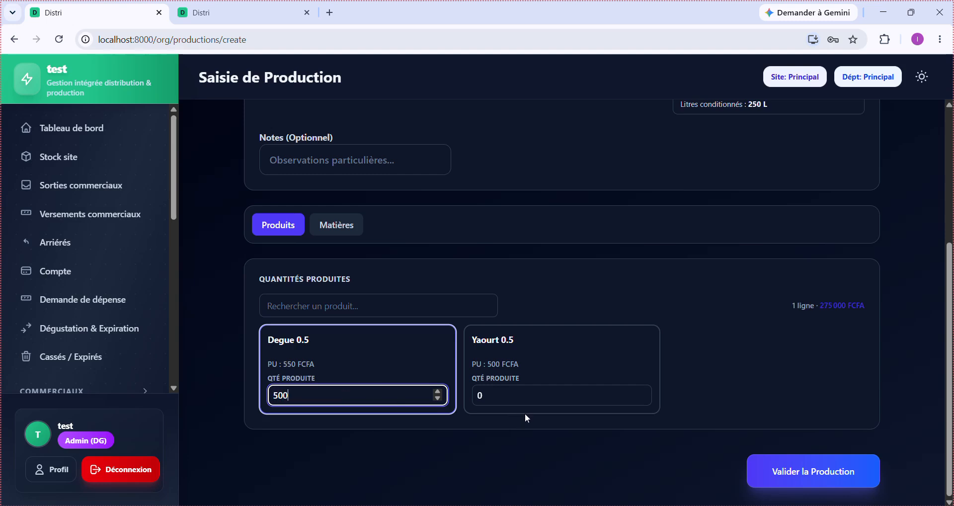
{"action": "left_click", "coordinate": [538, 398]}
{"action": "type", "text": "50"}
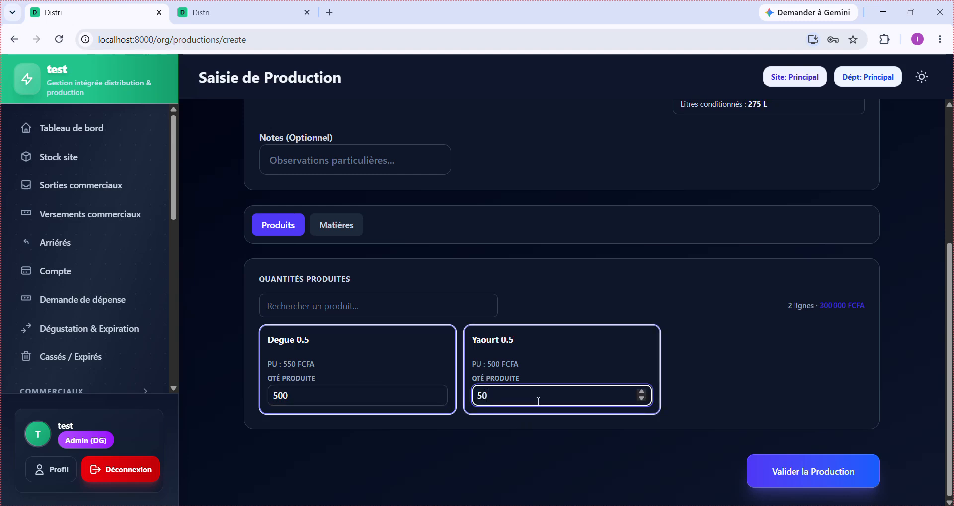
{"action": "type", "text": "0"}
{"action": "left_click", "coordinate": [745, 364]}
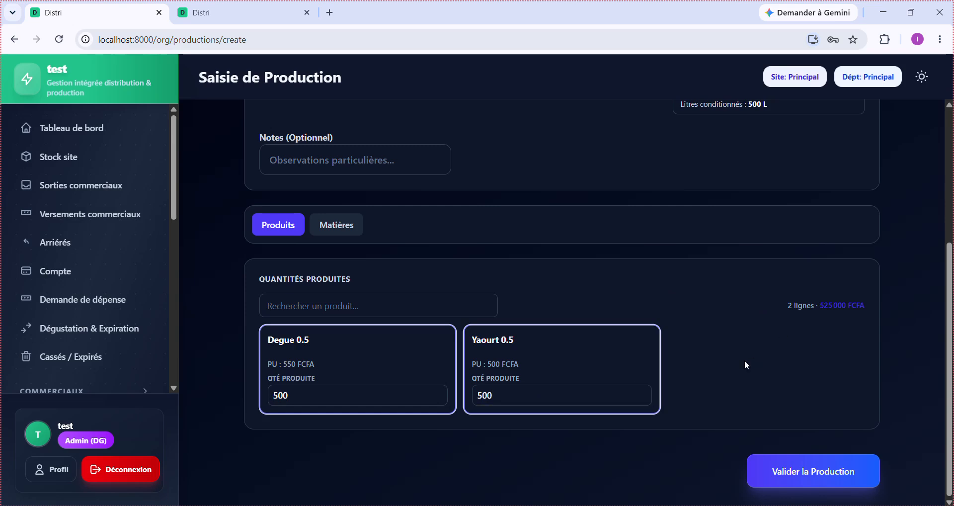
- Review the 525 000 FCFA and 500 L totals and the Matières tab, returning to Produits
{"action": "scroll", "coordinate": [726, 356], "scroll_direction": "up", "scroll_amount": 3}
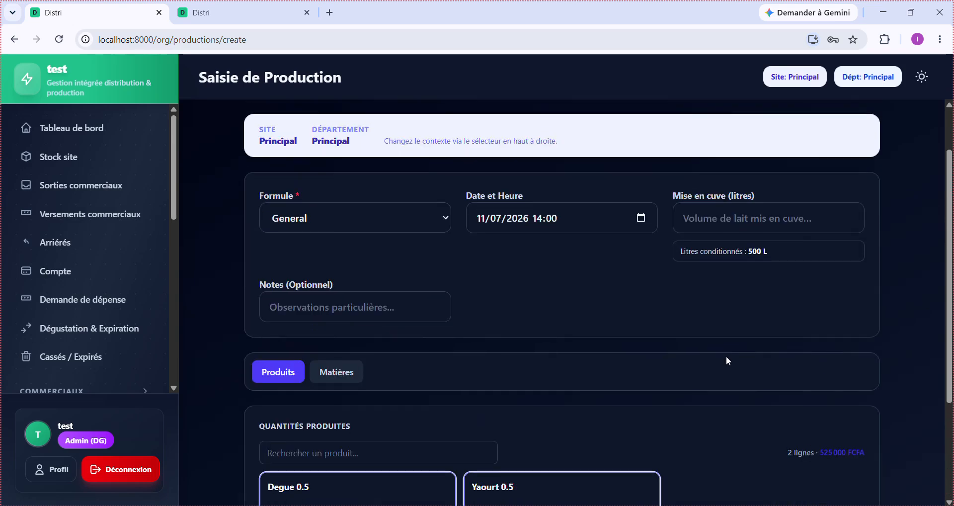
{"action": "scroll", "coordinate": [651, 348], "scroll_direction": "up", "scroll_amount": 1}
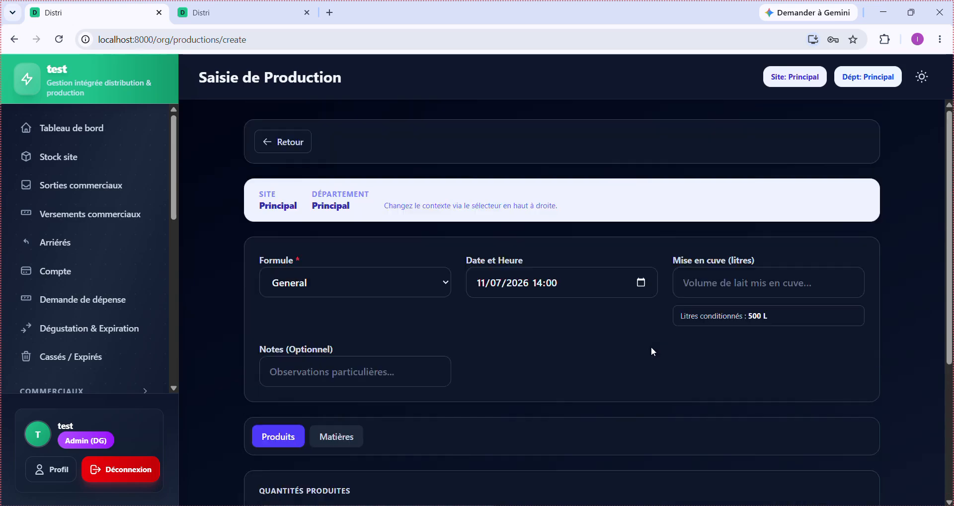
{"action": "scroll", "coordinate": [651, 347], "scroll_direction": "down", "scroll_amount": 4}
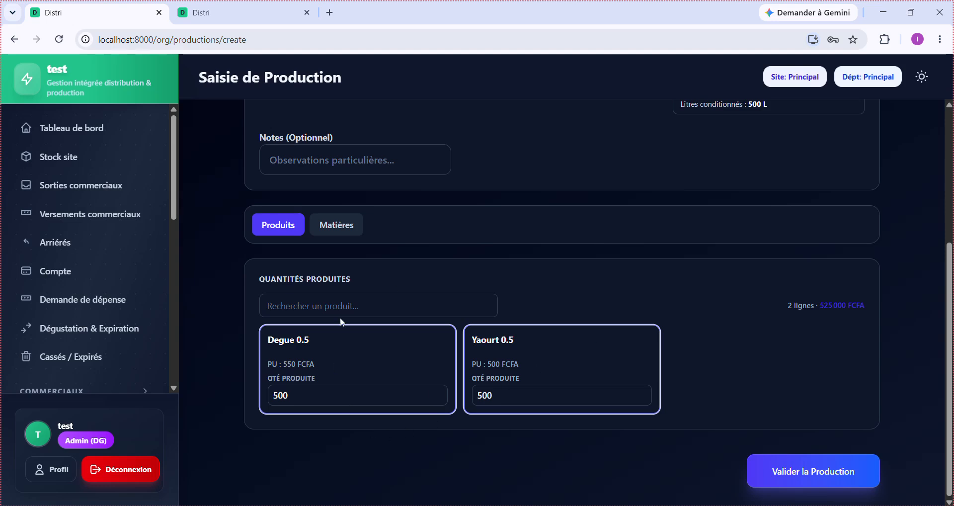
{"action": "scroll", "coordinate": [417, 277], "scroll_direction": "up", "scroll_amount": 4}
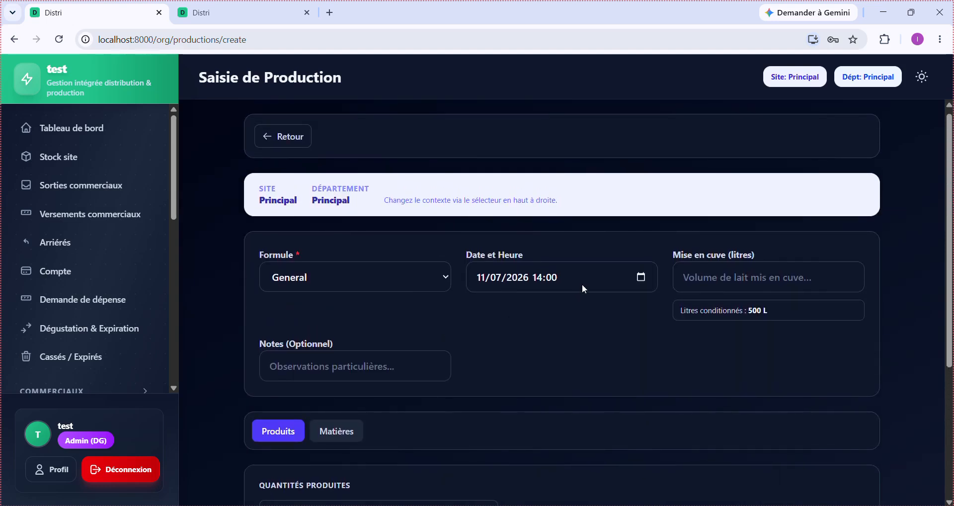
{"action": "scroll", "coordinate": [568, 386], "scroll_direction": "down", "scroll_amount": 4}
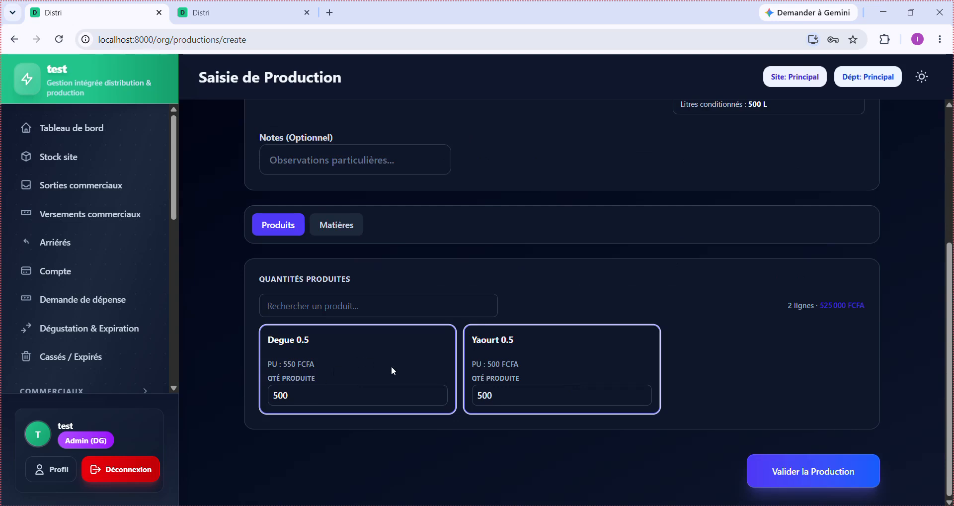
{"action": "left_click", "coordinate": [346, 224]}
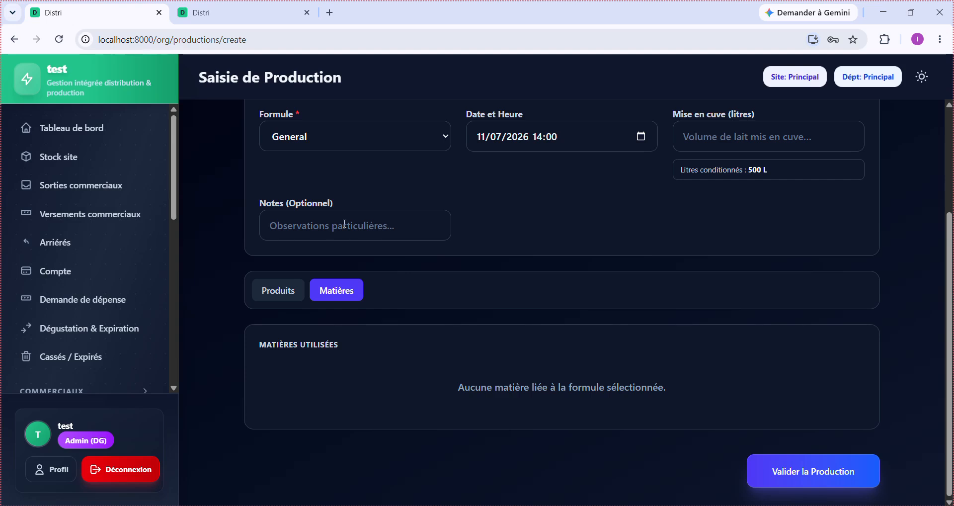
{"action": "left_click", "coordinate": [272, 297]}
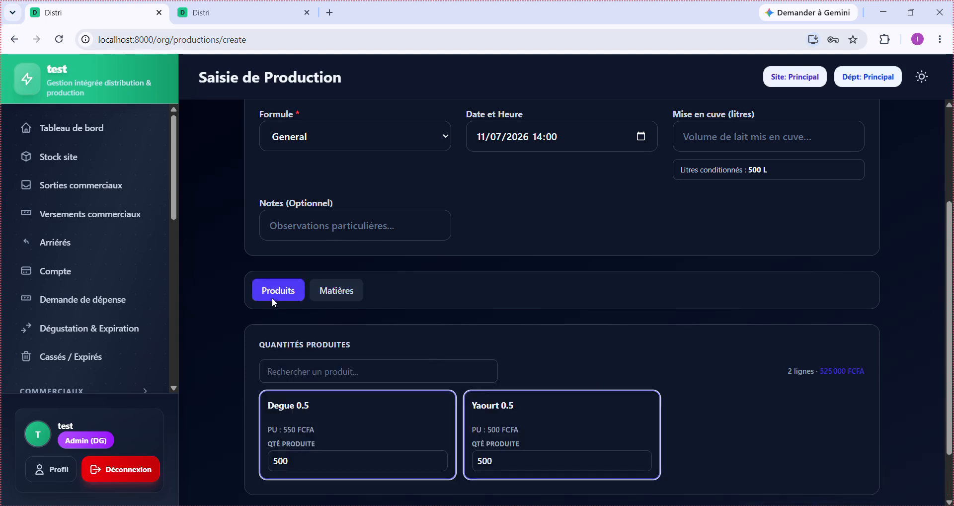
{"action": "scroll", "coordinate": [595, 401], "scroll_direction": "down", "scroll_amount": 1}
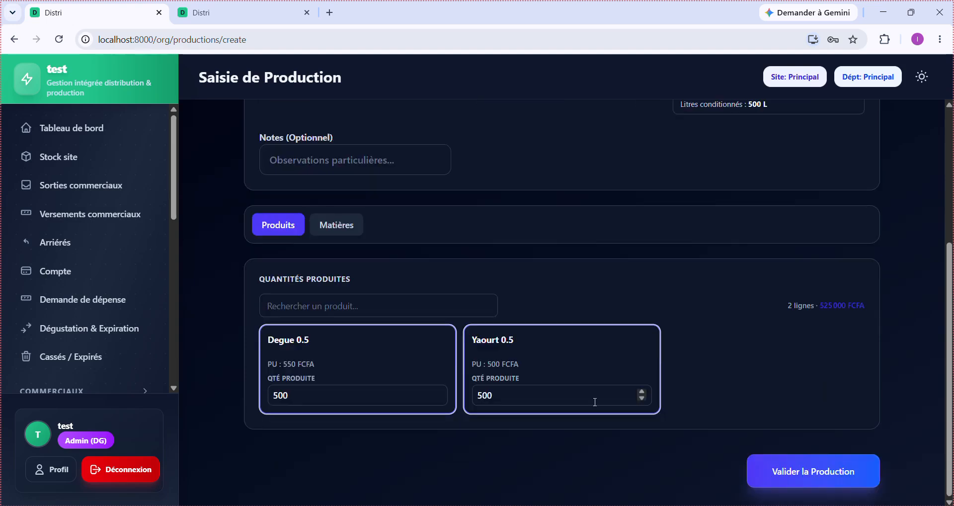
- Validate the production, saving it as an 11 juillet 2026 entry with 500 L conditionné, En attente
{"action": "left_click", "coordinate": [773, 480]}
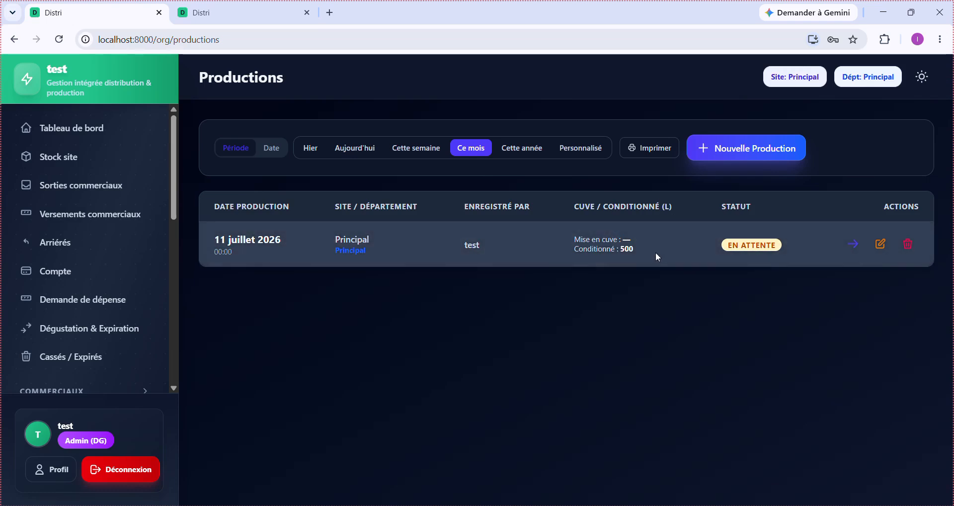
- Open production #2 for editing and enter a tank volume of 1500 L
{"action": "left_click", "coordinate": [887, 249]}
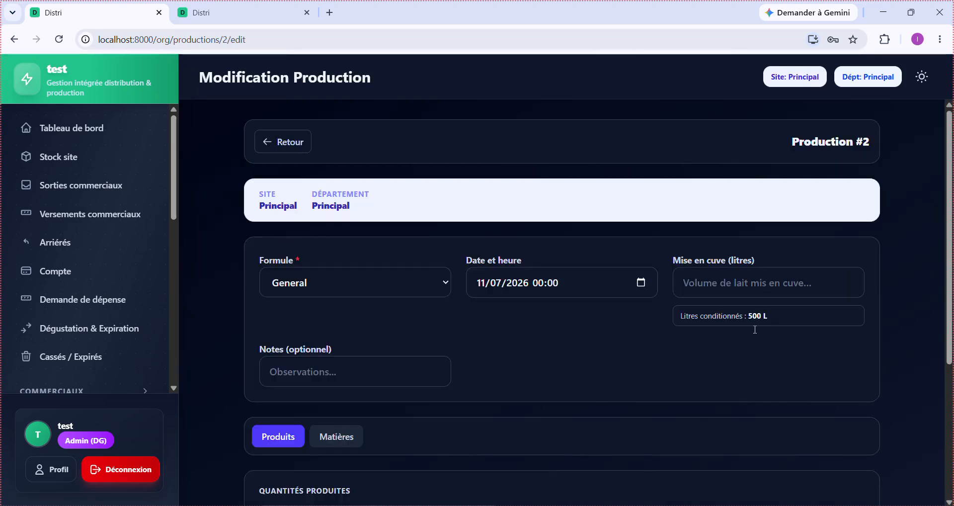
{"action": "left_click", "coordinate": [747, 285]}
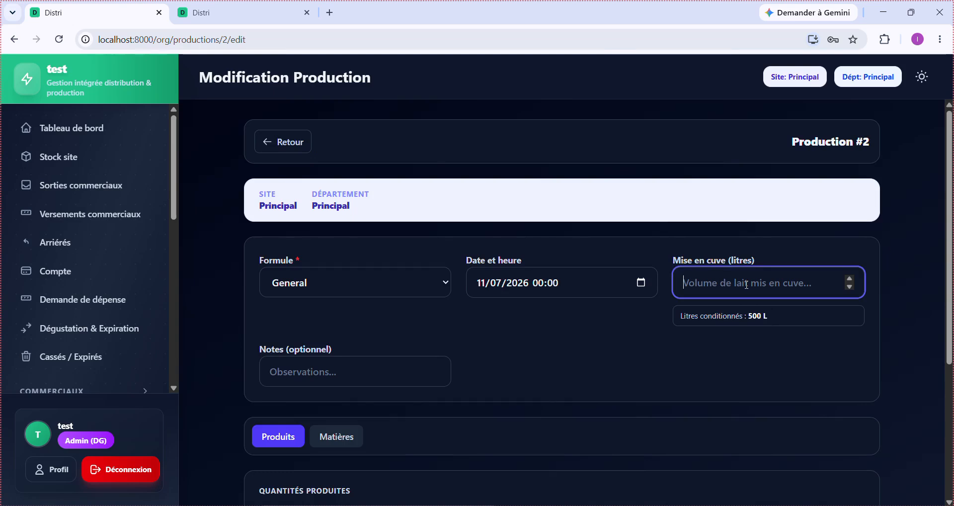
{"action": "type", "text": "1500"}
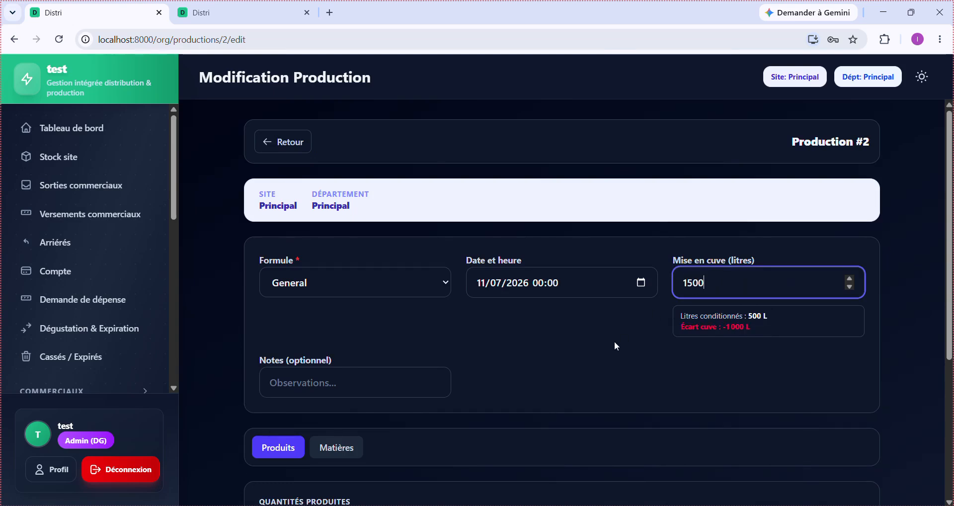
- Change the Mise en cuve volume to 0 L, giving a +500 L gap, and save the changes
{"action": "left_click_drag", "start_coordinate": [730, 285], "coordinate": [669, 289]}
{"action": "scroll", "coordinate": [669, 289], "scroll_direction": "down", "scroll_amount": 5}
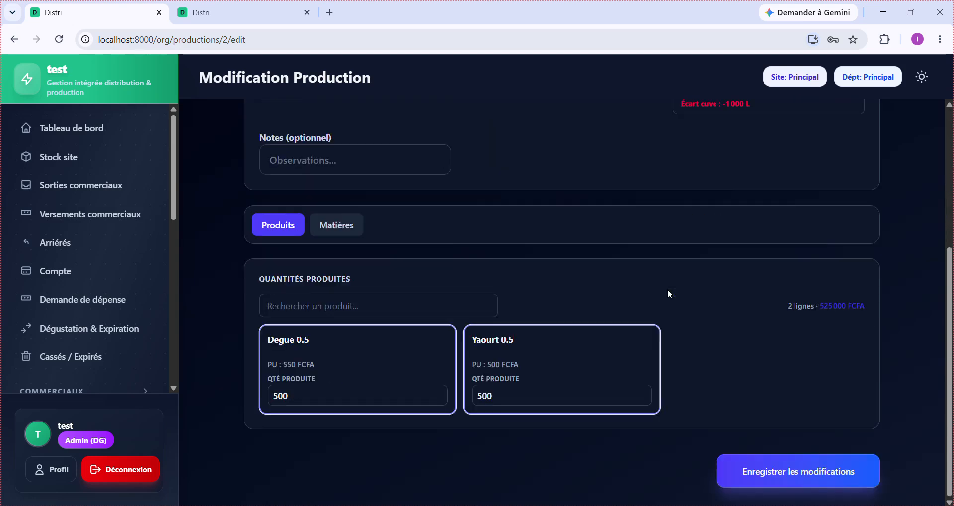
{"action": "scroll", "coordinate": [550, 390], "scroll_direction": "up", "scroll_amount": 4}
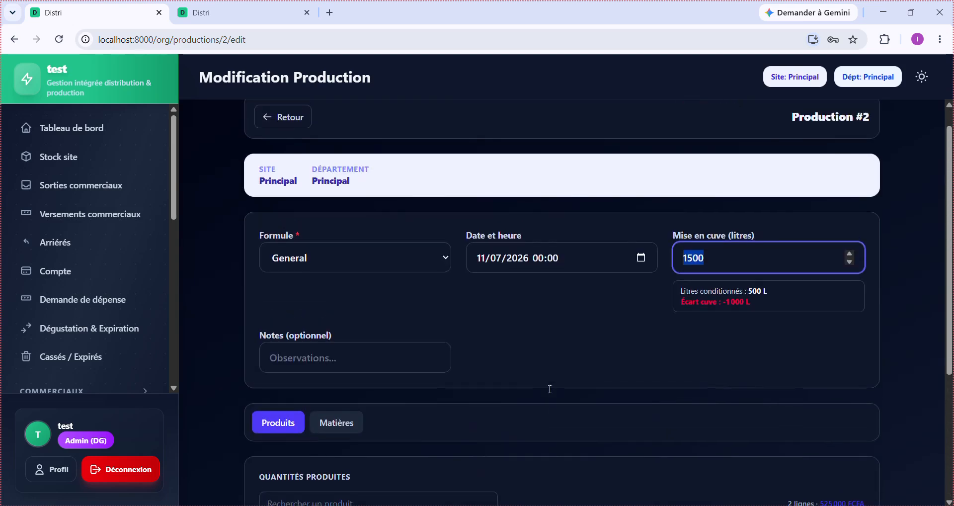
{"action": "left_click_drag", "start_coordinate": [783, 304], "coordinate": [705, 308]}
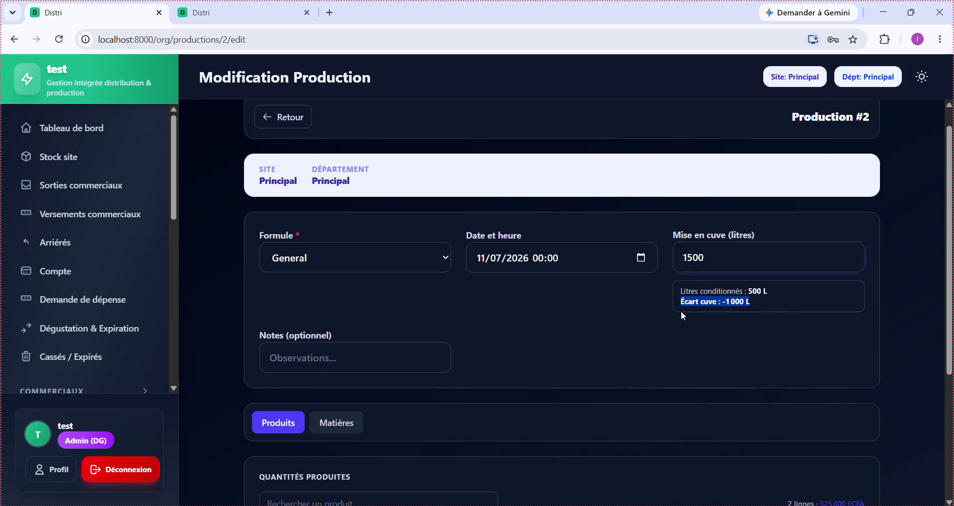
{"action": "left_click", "coordinate": [787, 305]}
{"action": "left_click", "coordinate": [739, 259]}
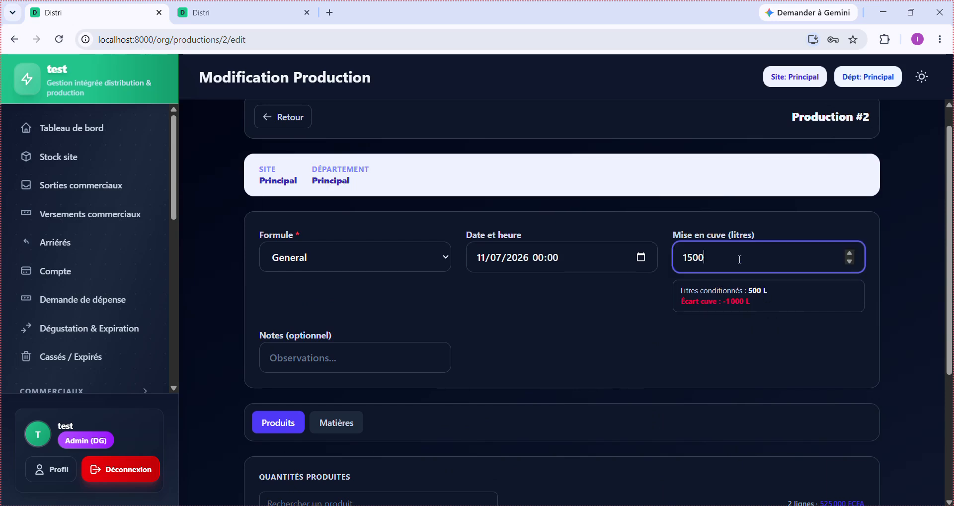
{"action": "left_click_drag", "start_coordinate": [712, 256], "coordinate": [676, 256]}
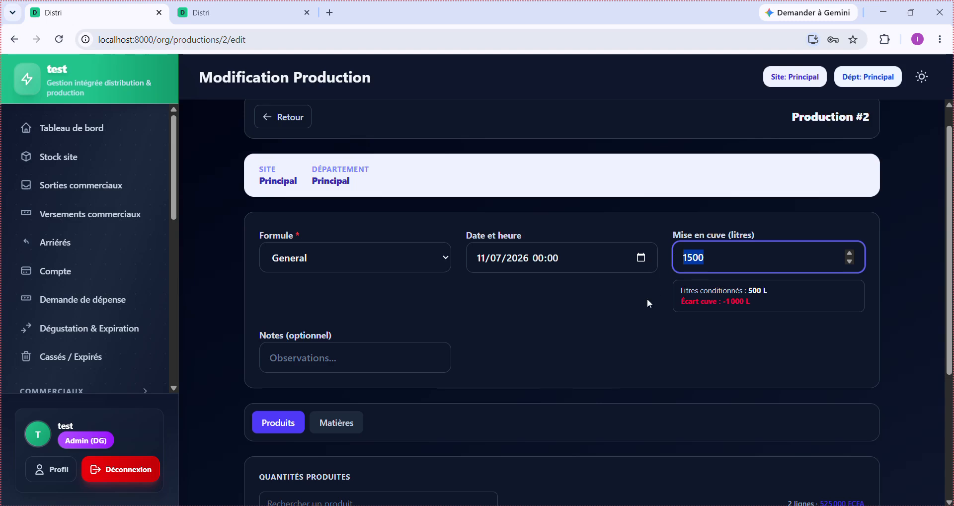
{"action": "scroll", "coordinate": [647, 298], "scroll_direction": "down", "scroll_amount": 4}
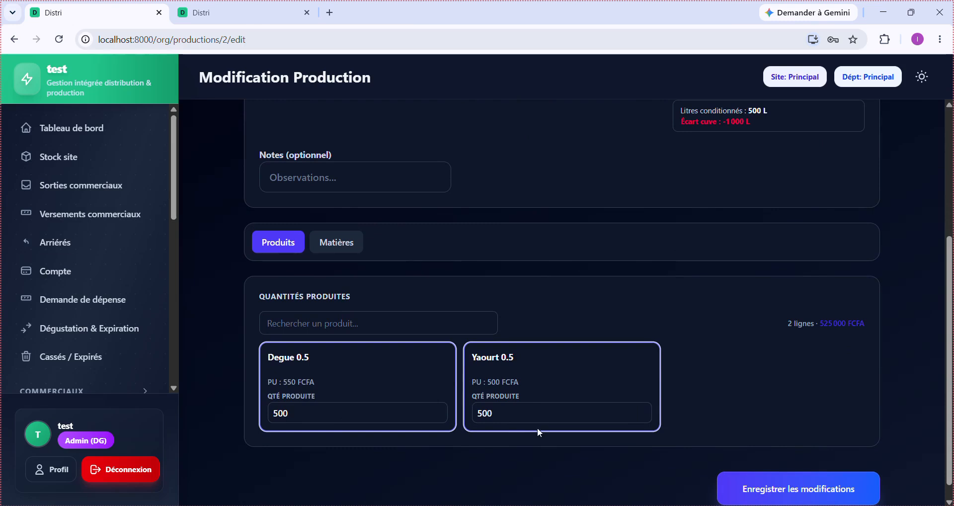
{"action": "scroll", "coordinate": [550, 433], "scroll_direction": "up", "scroll_amount": 5}
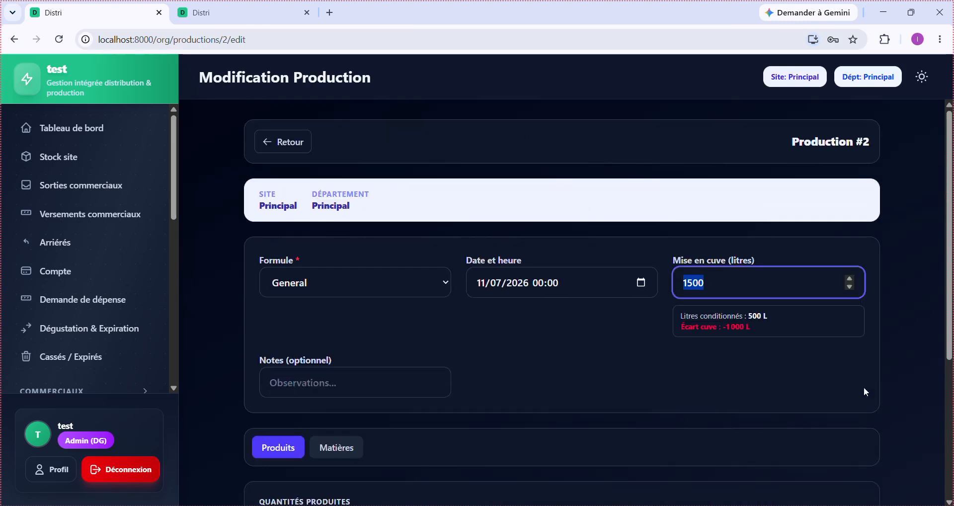
{"action": "scroll", "coordinate": [782, 373], "scroll_direction": "down", "scroll_amount": 5}
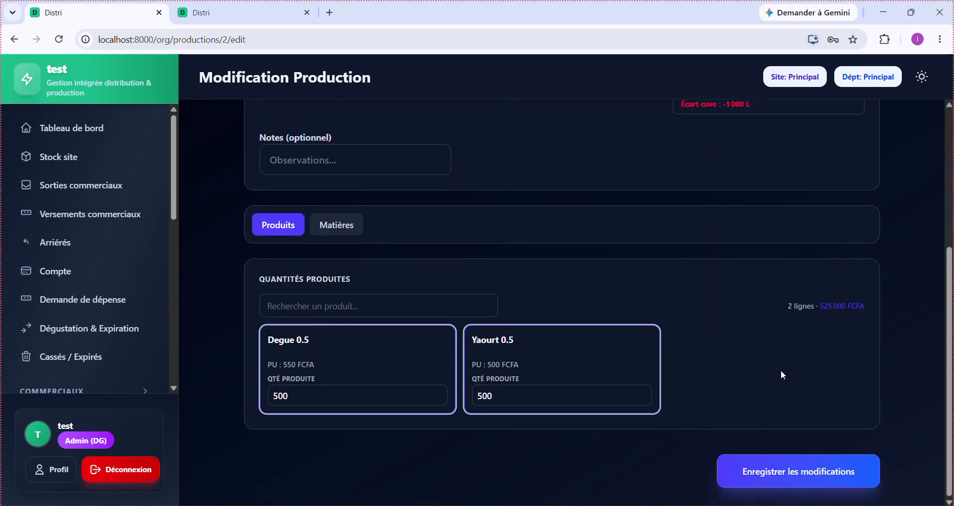
{"action": "scroll", "coordinate": [803, 336], "scroll_direction": "up", "scroll_amount": 5}
{"action": "key", "text": "BackSpace"}
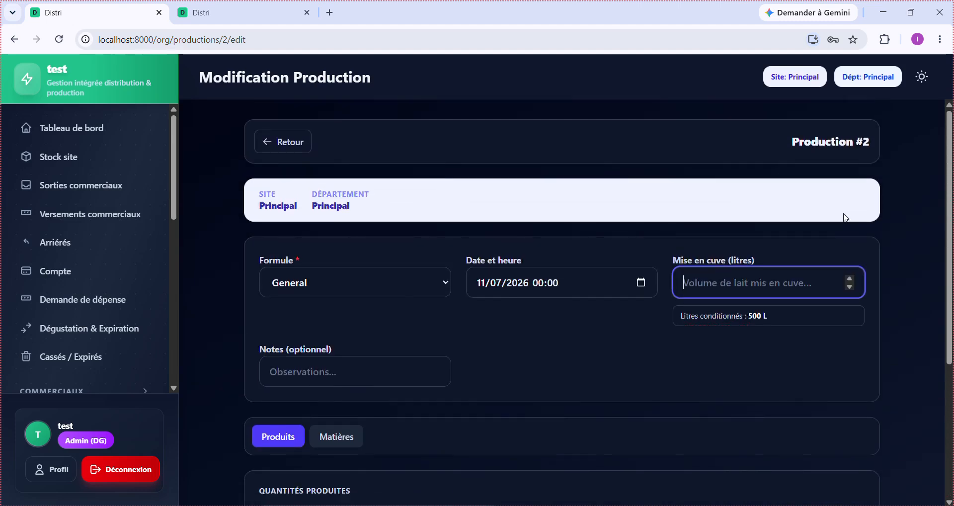
{"action": "type", "text": "0"}
{"action": "left_click", "coordinate": [622, 348]}
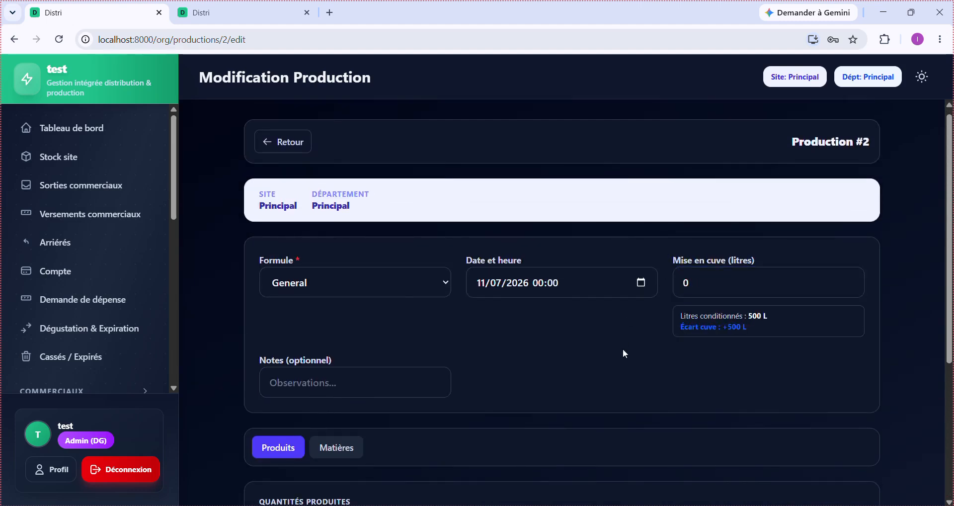
{"action": "scroll", "coordinate": [646, 355], "scroll_direction": "down", "scroll_amount": 5}
{"action": "left_click", "coordinate": [760, 468]}
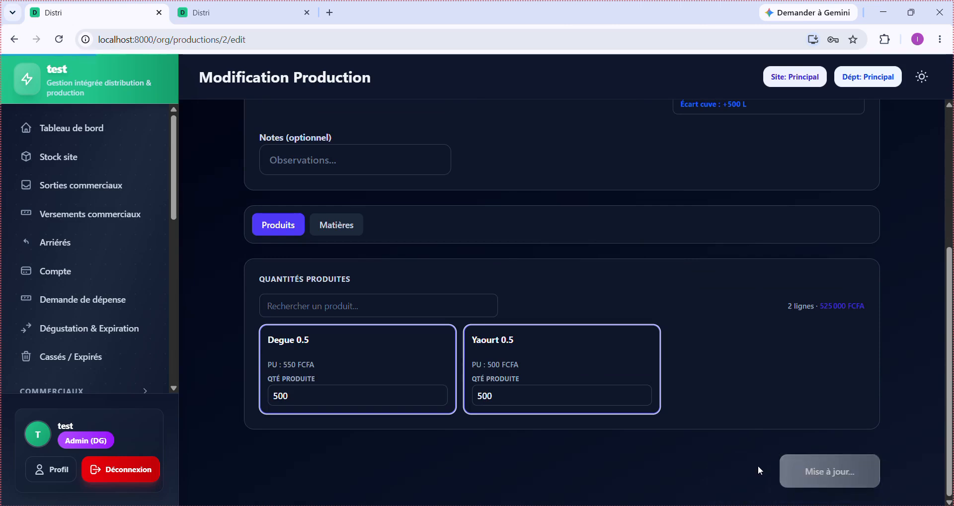
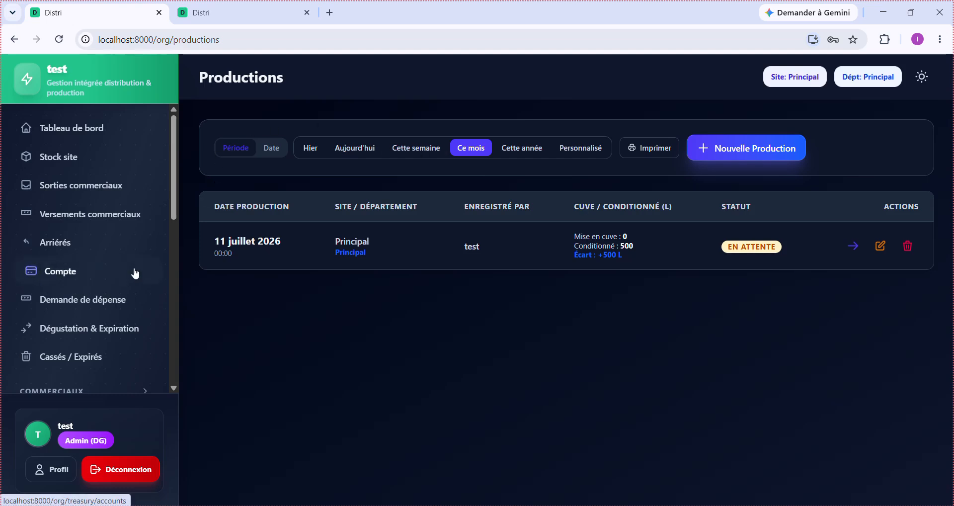
- Open the production Stockage page, where production #2 General awaits storage
{"action": "scroll", "coordinate": [114, 304], "scroll_direction": "down", "scroll_amount": 3}
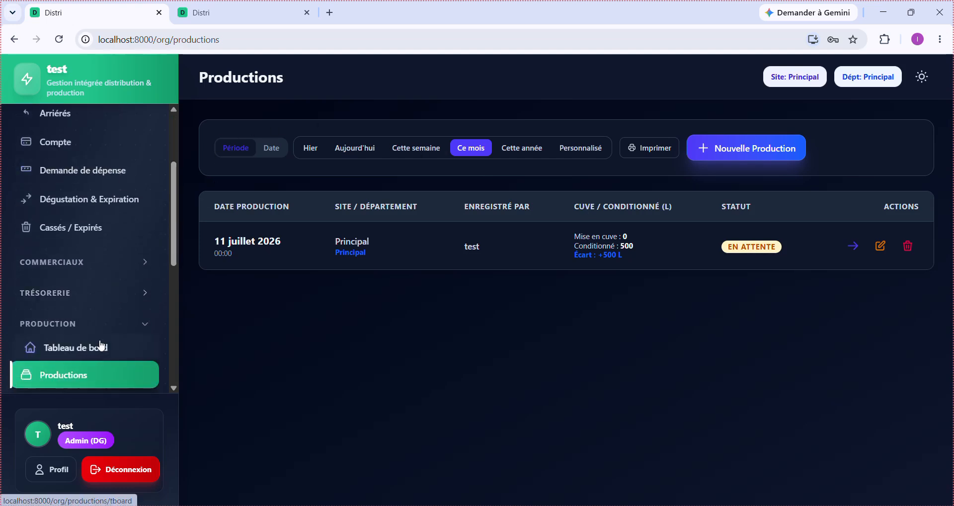
{"action": "scroll", "coordinate": [100, 344], "scroll_direction": "down", "scroll_amount": 3}
{"action": "left_click", "coordinate": [83, 271]}
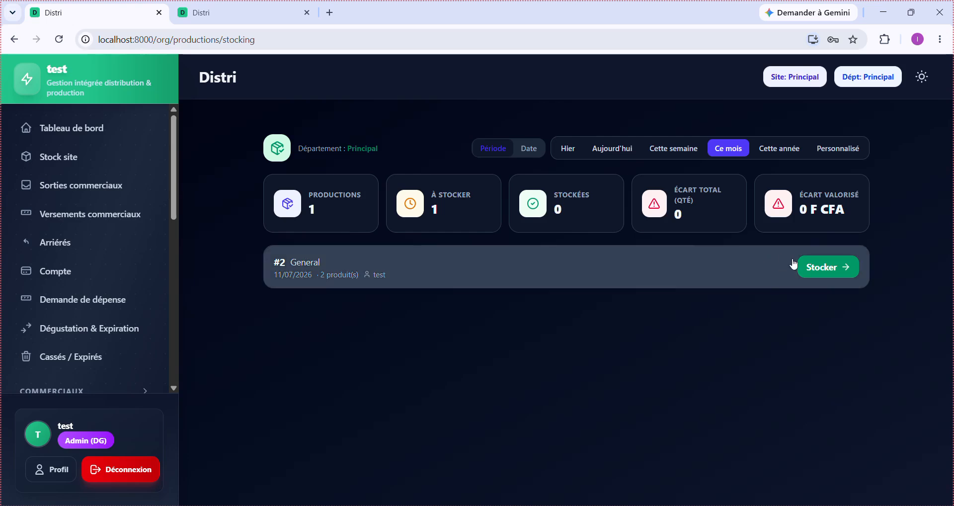
- Store production #2 with 450 Yaourt 0.5 and 450 Degue 0.5, leaving a −100 gap
{"action": "left_click", "coordinate": [833, 276]}
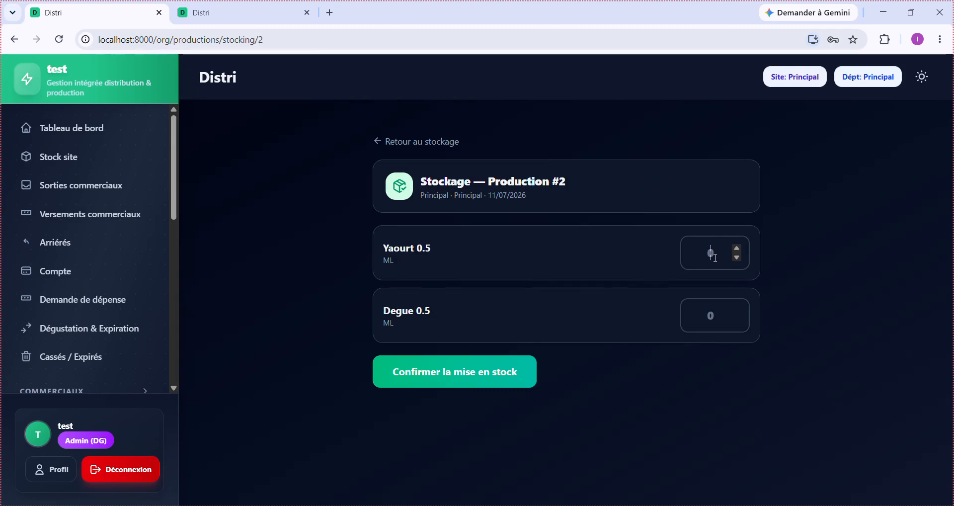
{"action": "type", "text": "450"}
{"action": "left_click", "coordinate": [711, 316]}
{"action": "type", "text": "450"}
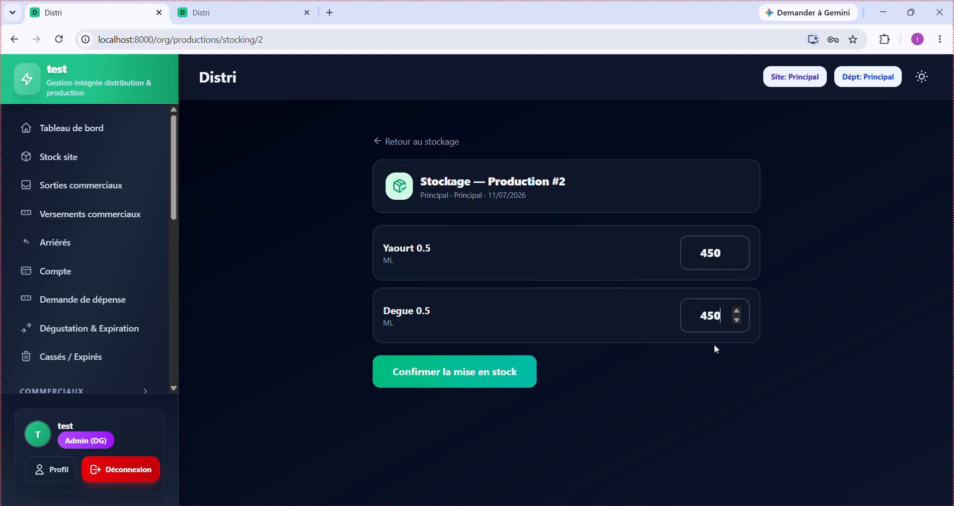
{"action": "left_click", "coordinate": [648, 292]}
{"action": "left_click", "coordinate": [471, 384]}
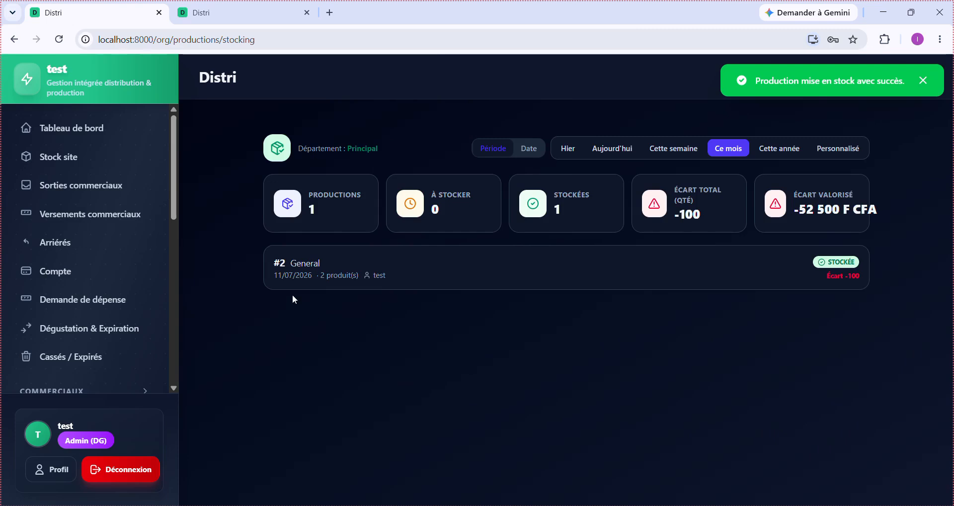
{"action": "left_click", "coordinate": [603, 279]}
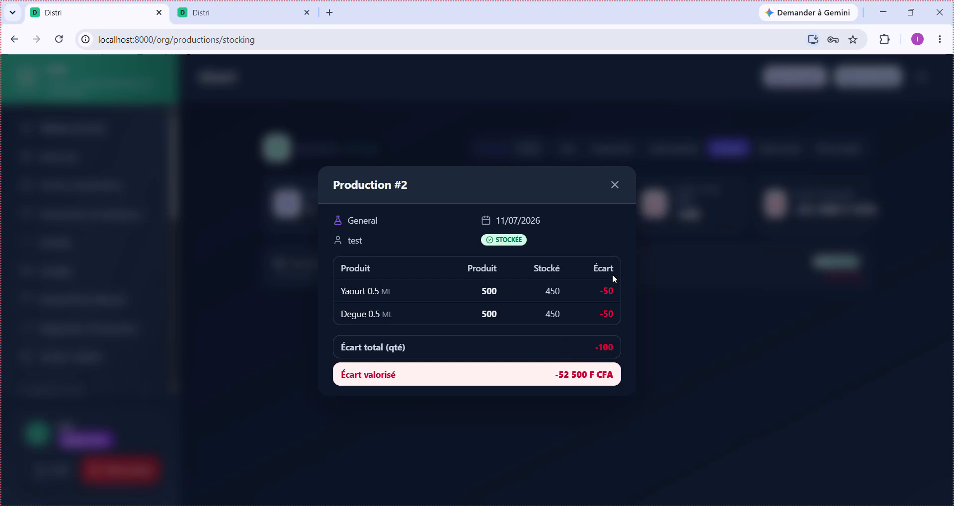
{"action": "left_click", "coordinate": [616, 187]}
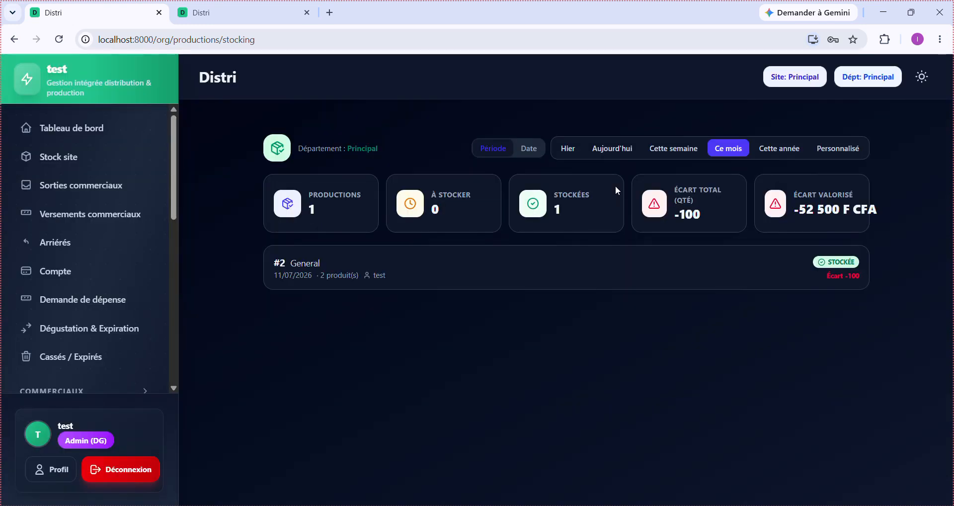
{"action": "left_click", "coordinate": [693, 265]}
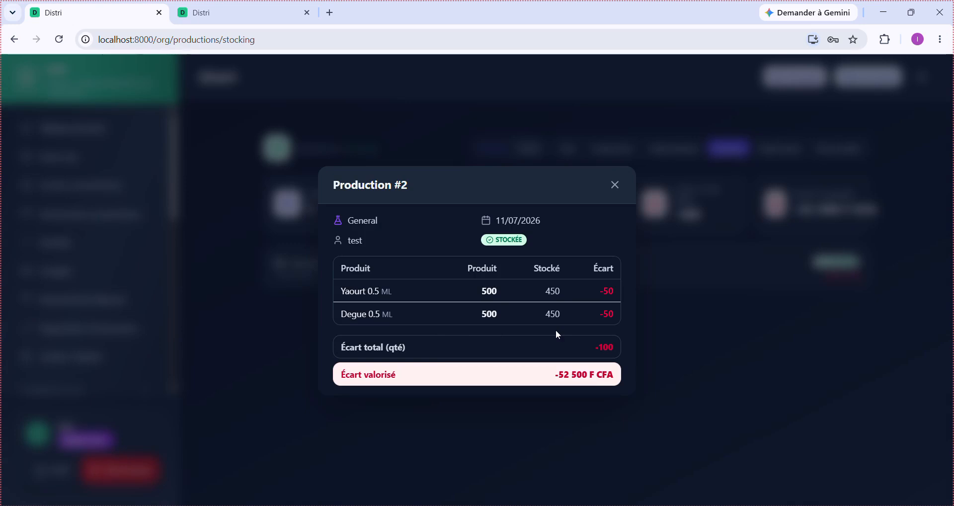
{"action": "left_click", "coordinate": [616, 185]}
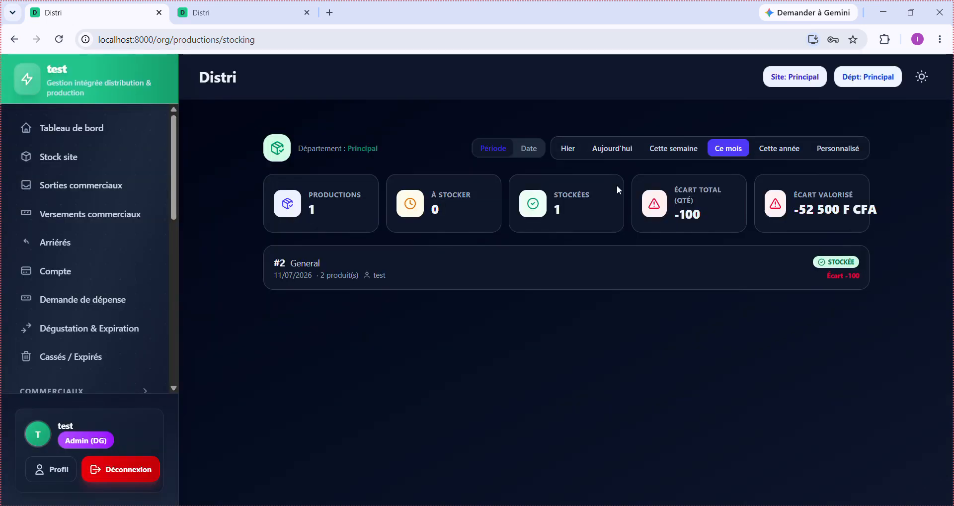
- Check the 472 500 F CFA site stock, then go to the Sorties commerciaux page for 11/07/2026
{"action": "left_click", "coordinate": [73, 160]}
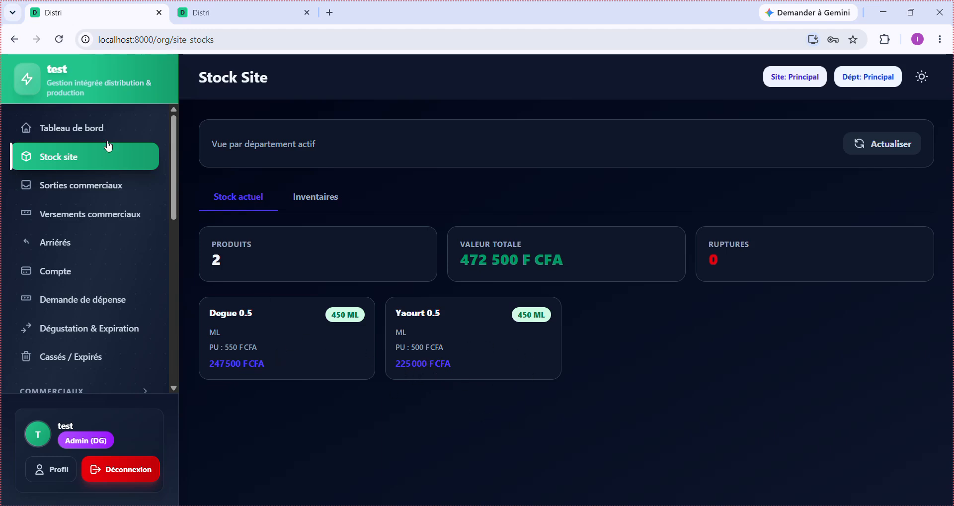
{"action": "left_click", "coordinate": [121, 192]}
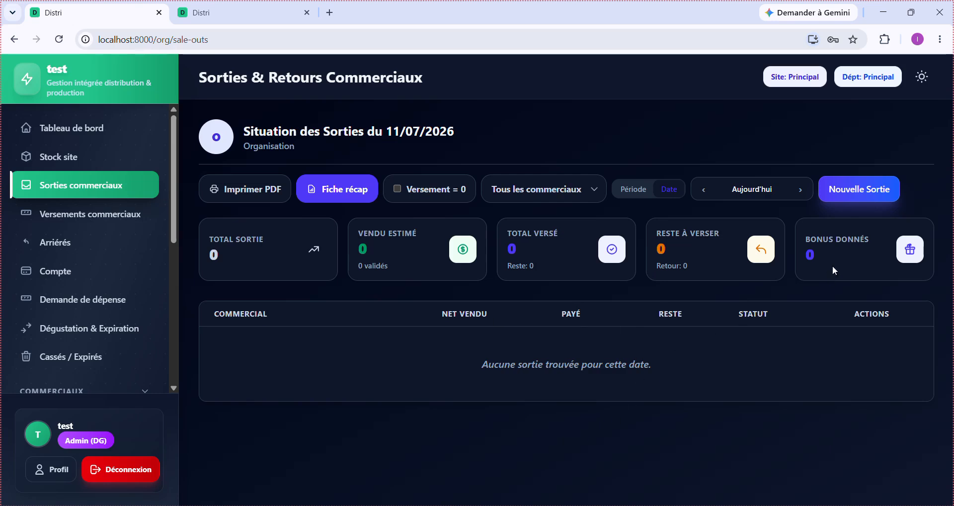
- Start a new sale-out for commercial 1
{"action": "left_click", "coordinate": [868, 195]}
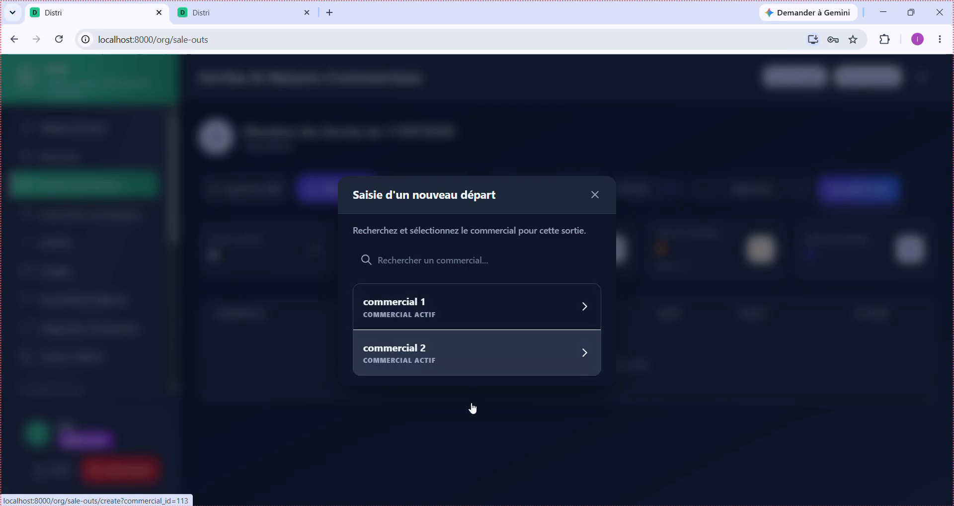
{"action": "left_click", "coordinate": [502, 323]}
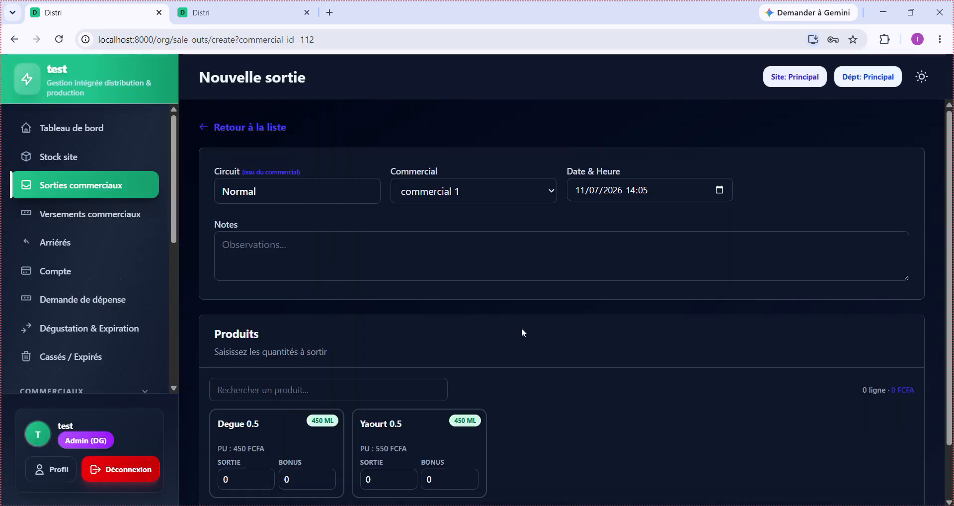
{"action": "scroll", "coordinate": [523, 338], "scroll_direction": "down", "scroll_amount": 1}
{"action": "scroll", "coordinate": [523, 338], "scroll_direction": "up", "scroll_amount": 1}
{"action": "scroll", "coordinate": [528, 278], "scroll_direction": "down", "scroll_amount": 1}
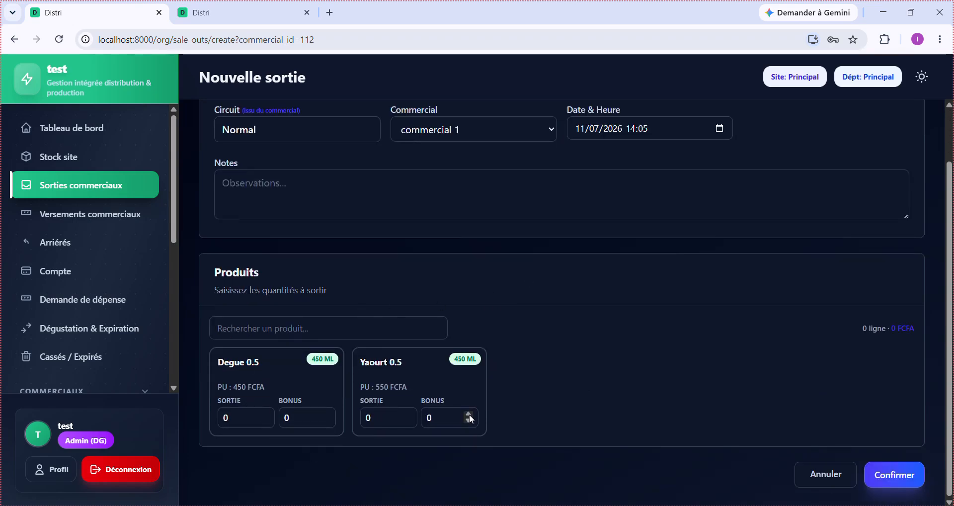
- Enter 100 Degue 0.5 with 3 bonus and 150 Yaourt 0.5, and save the 127 500 sale-out
{"action": "left_click", "coordinate": [234, 416]}
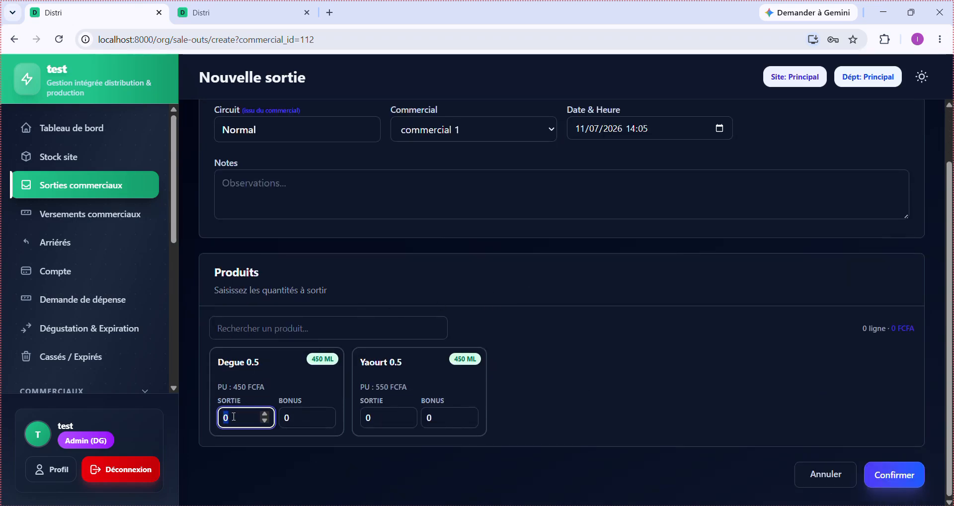
{"action": "type", "text": "100"}
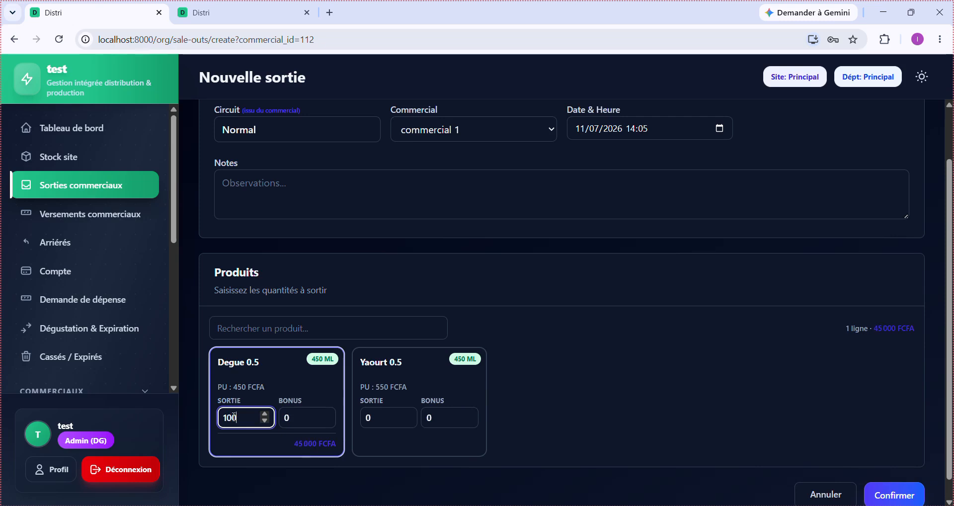
{"action": "key", "text": "Tab"}
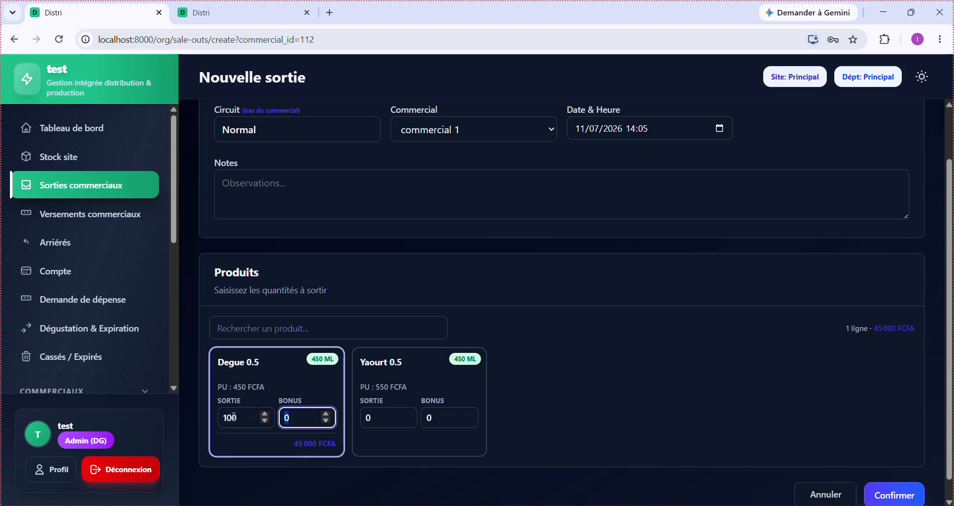
{"action": "type", "text": "3"}
{"action": "left_click", "coordinate": [375, 426]}
{"action": "type", "text": "1"}
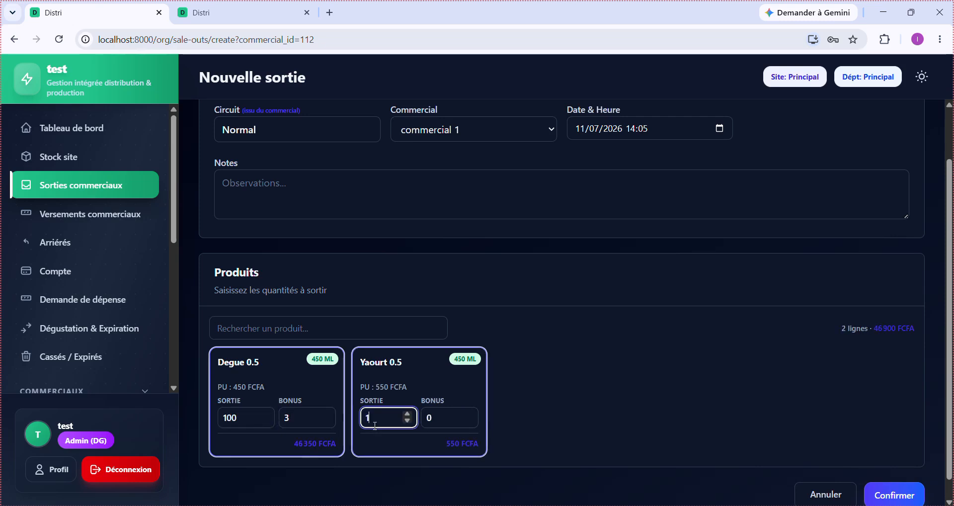
{"action": "type", "text": "50"}
{"action": "left_click", "coordinate": [440, 418]}
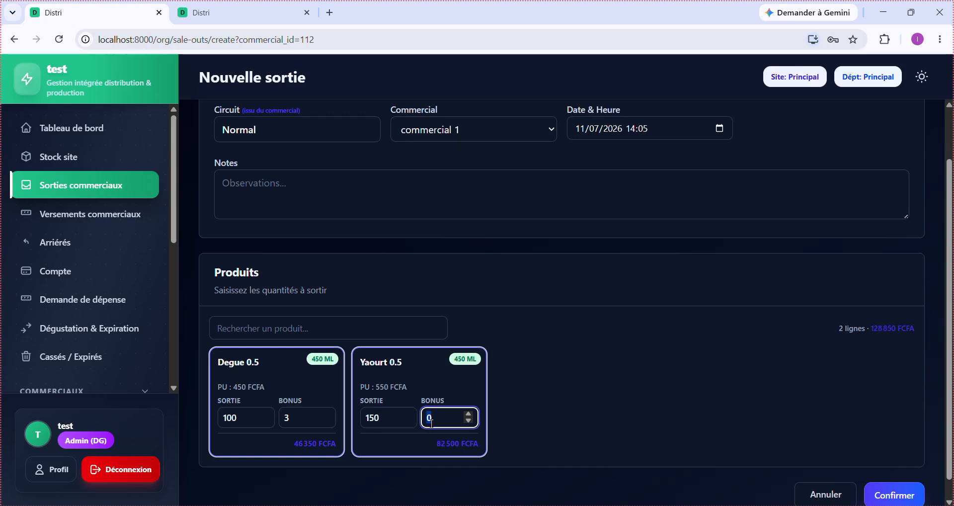
{"action": "left_click", "coordinate": [296, 425]}
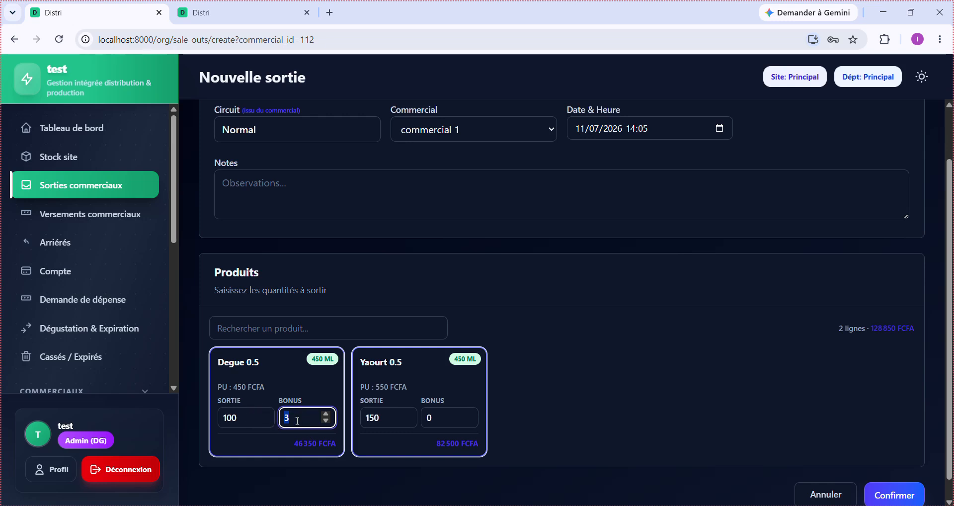
{"action": "left_click", "coordinate": [586, 431]}
{"action": "scroll", "coordinate": [585, 431], "scroll_direction": "down", "scroll_amount": 1}
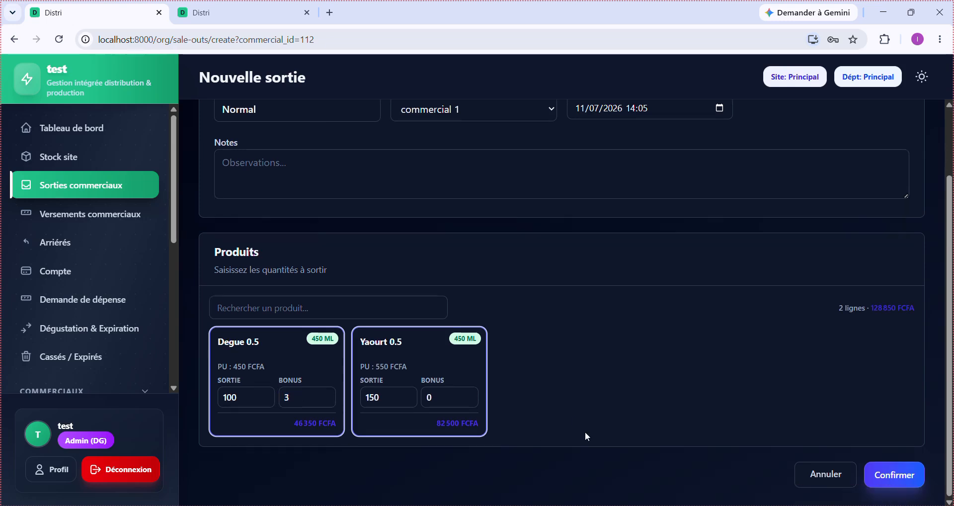
{"action": "left_click", "coordinate": [899, 479]}
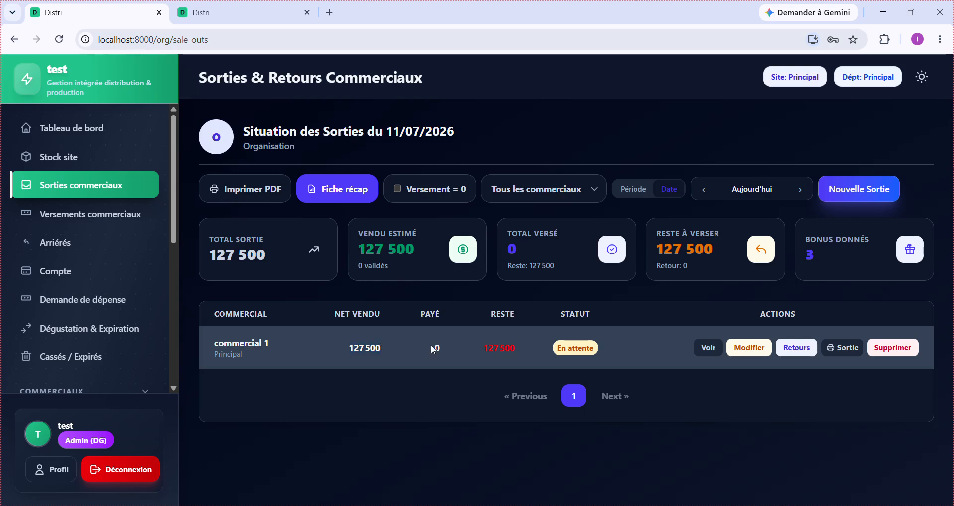
- Review Ticket de sortie #2 for commercial 1 (250 units, 3 bonus, 127 500), then close it
{"action": "double_click", "coordinate": [506, 350]}
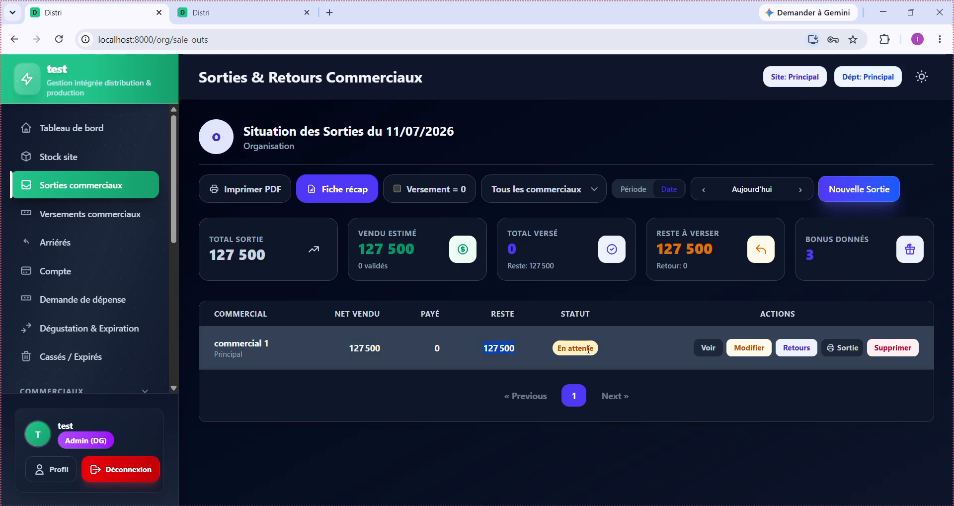
{"action": "left_click", "coordinate": [849, 348]}
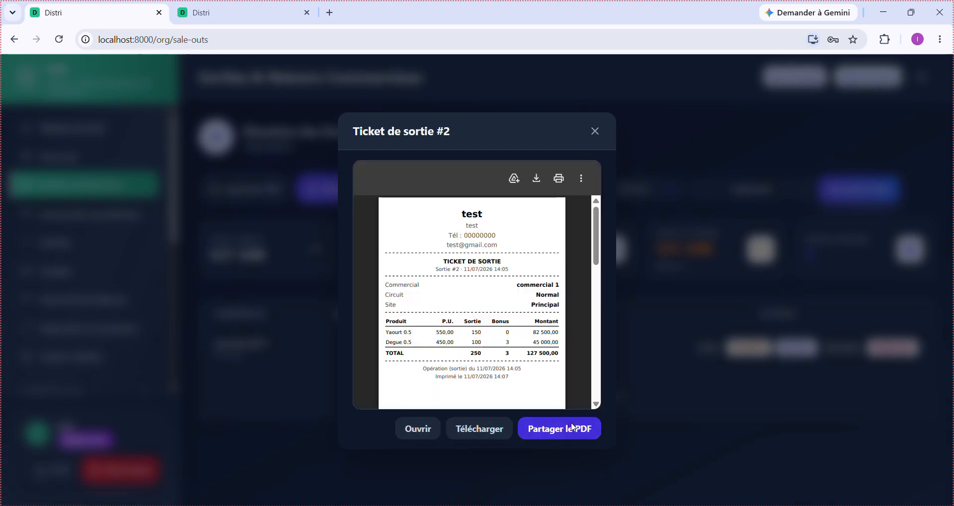
{"action": "scroll", "coordinate": [493, 272], "scroll_direction": "up", "scroll_amount": 2}
{"action": "scroll", "coordinate": [494, 273], "scroll_direction": "up", "scroll_amount": 3}
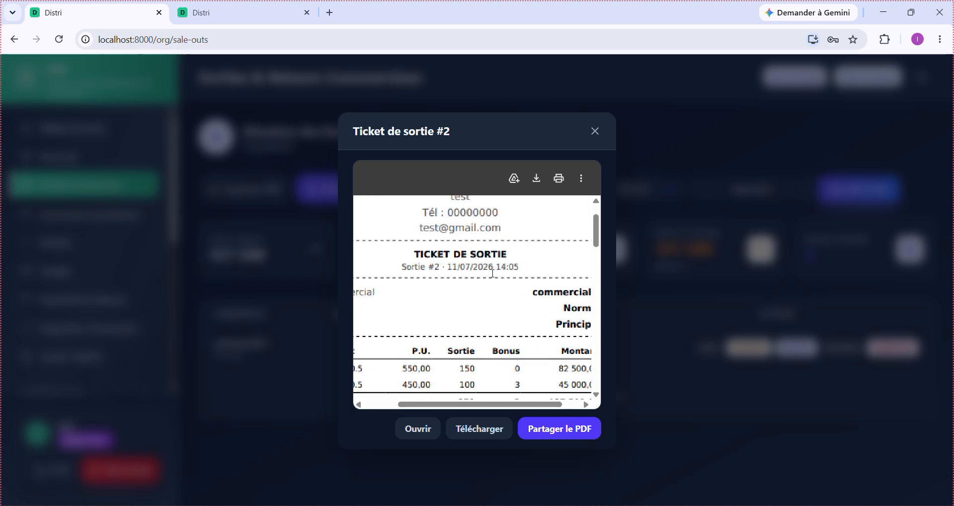
{"action": "scroll", "coordinate": [493, 273], "scroll_direction": "down", "scroll_amount": 4}
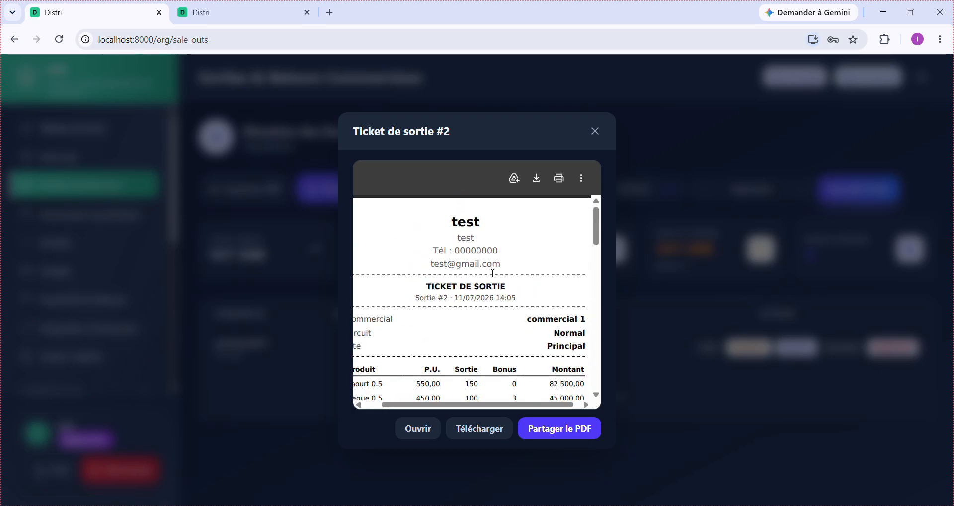
{"action": "scroll", "coordinate": [492, 272], "scroll_direction": "down", "scroll_amount": 3}
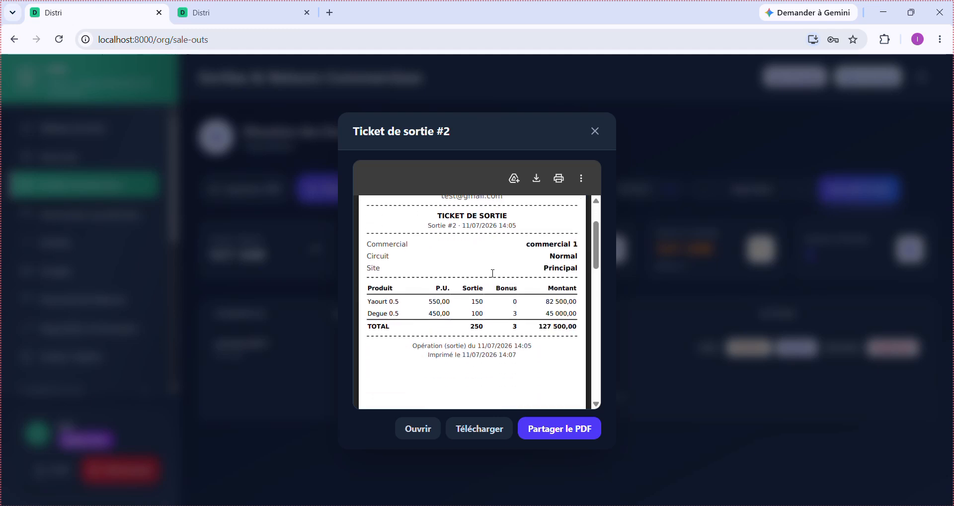
{"action": "scroll", "coordinate": [493, 273], "scroll_direction": "up", "scroll_amount": 3}
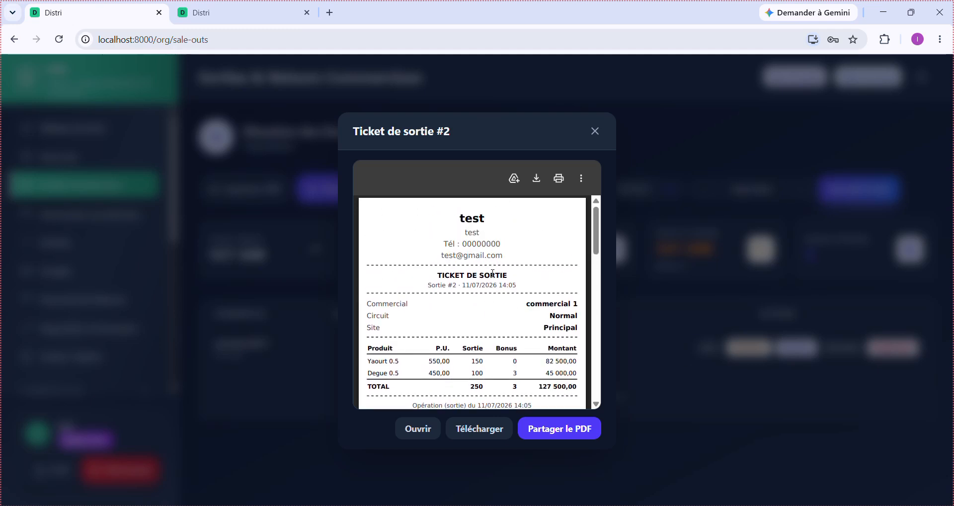
{"action": "scroll", "coordinate": [492, 273], "scroll_direction": "down", "scroll_amount": 1}
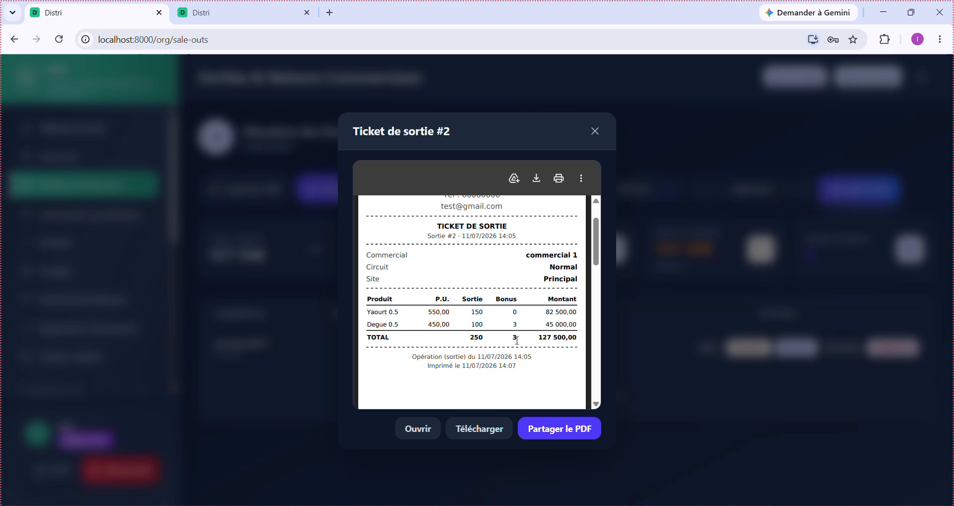
{"action": "scroll", "coordinate": [516, 341], "scroll_direction": "down", "scroll_amount": 3}
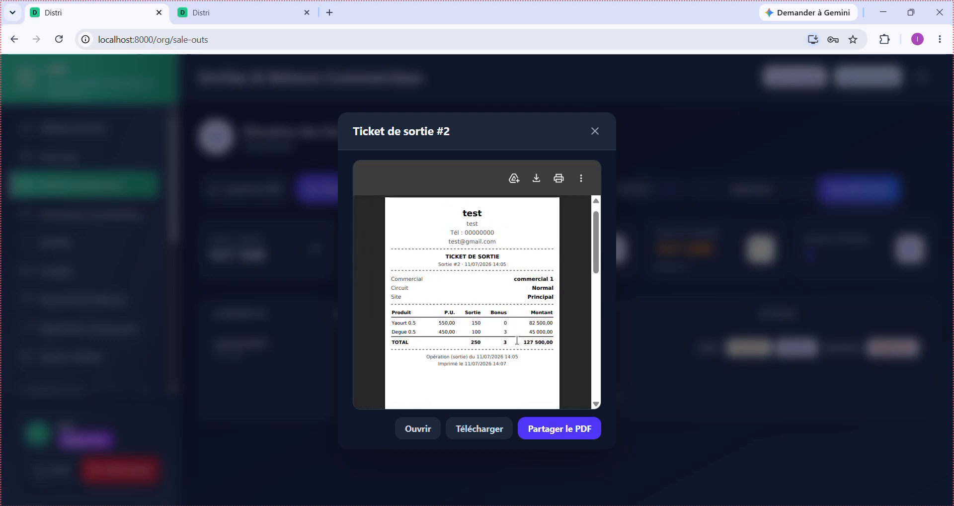
{"action": "scroll", "coordinate": [517, 340], "scroll_direction": "down", "scroll_amount": 5}
{"action": "scroll", "coordinate": [517, 340], "scroll_direction": "up", "scroll_amount": 10}
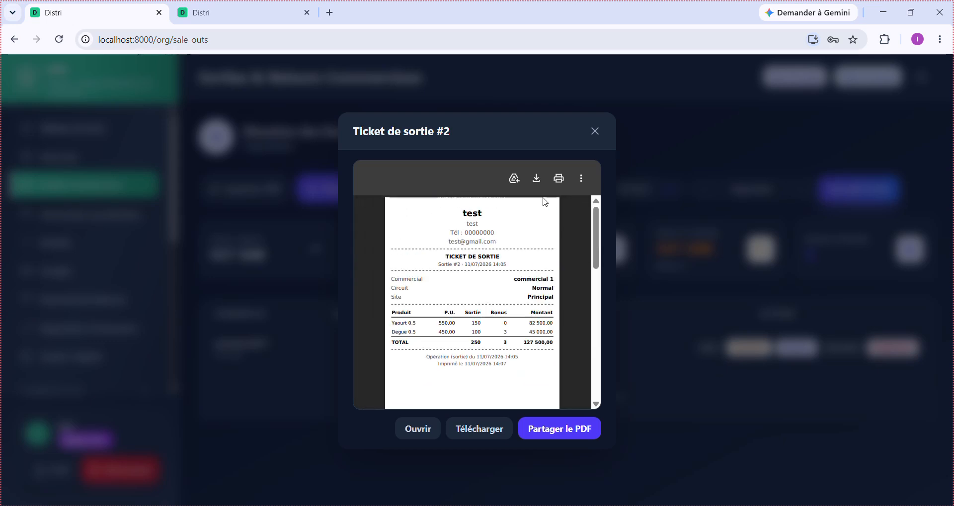
{"action": "left_click", "coordinate": [593, 134]}
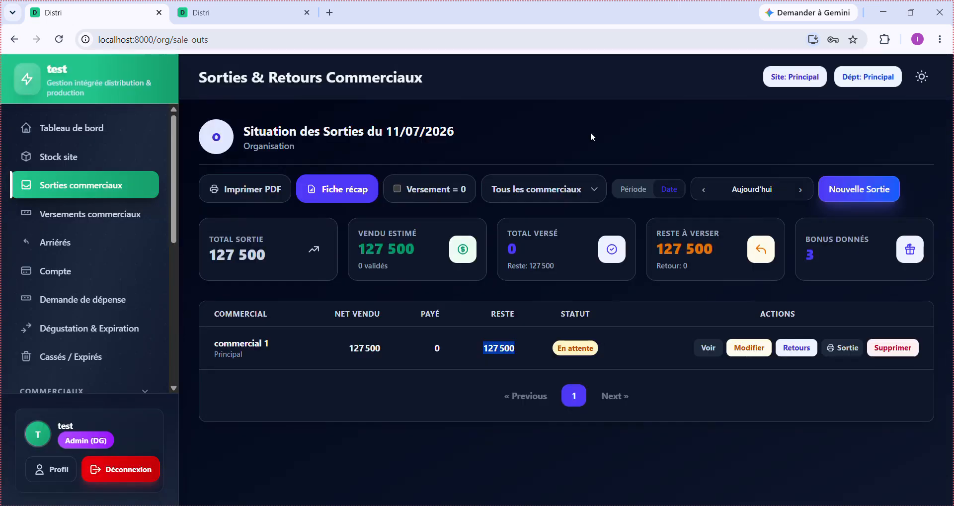
- Start a new sortie for commercial 2
{"action": "left_click", "coordinate": [857, 194]}
{"action": "left_click", "coordinate": [457, 370]}
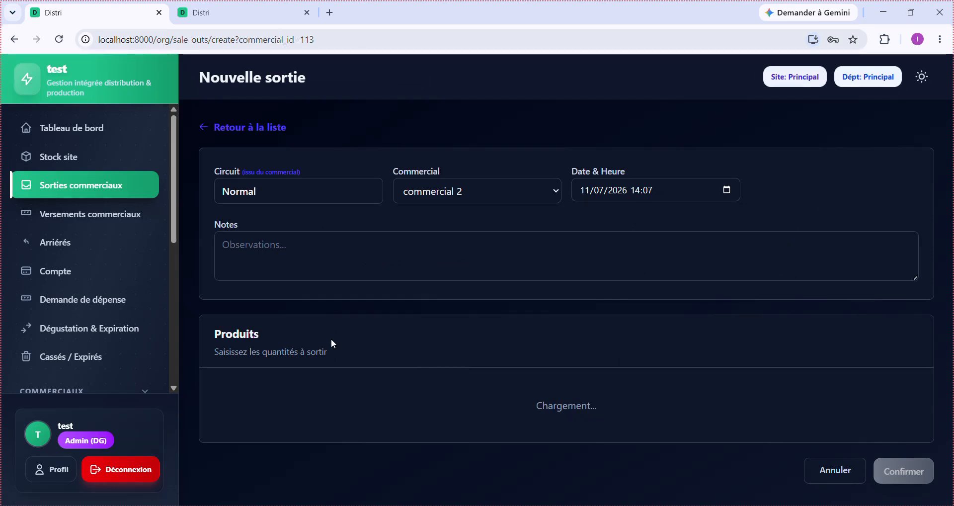
{"action": "scroll", "coordinate": [399, 380], "scroll_direction": "down", "scroll_amount": 2}
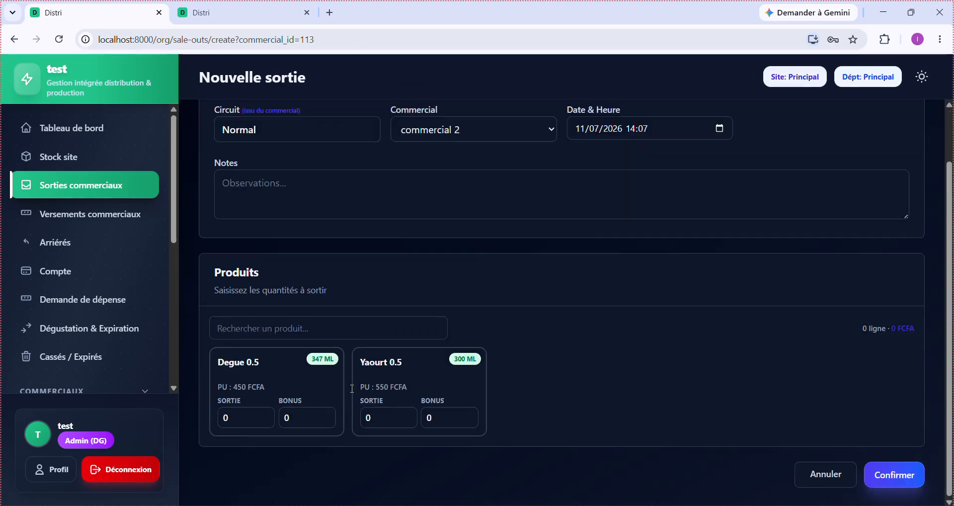
- Enter 200 Degue 0.5 with 5 bonus and 300 Yaourt 0.5, save, and check the 382 500 day total
{"action": "left_click", "coordinate": [230, 422]}
{"action": "type", "text": "200"}
{"action": "key", "text": "Tab"}
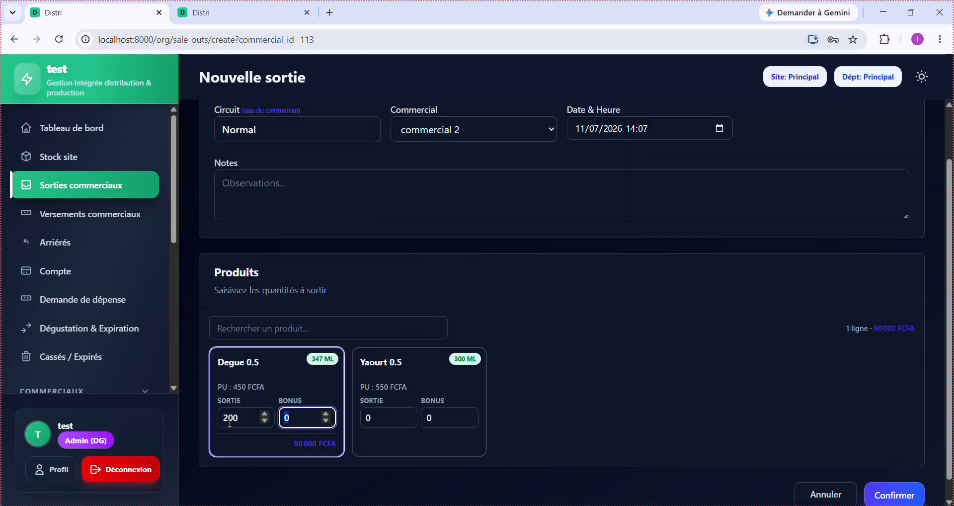
{"action": "type", "text": "5"}
{"action": "key", "text": "Tab"}
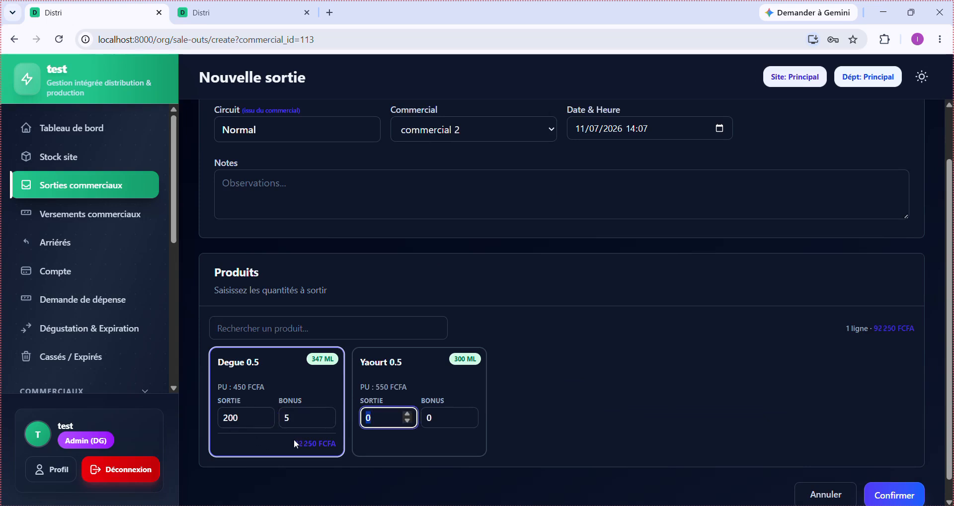
{"action": "type", "text": "300"}
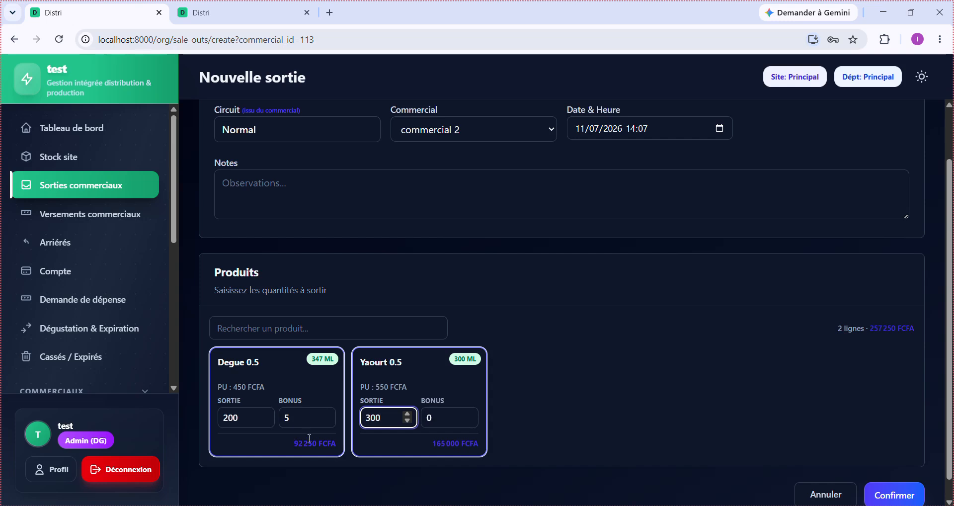
{"action": "left_click", "coordinate": [510, 422]}
{"action": "scroll", "coordinate": [510, 422], "scroll_direction": "down", "scroll_amount": 1}
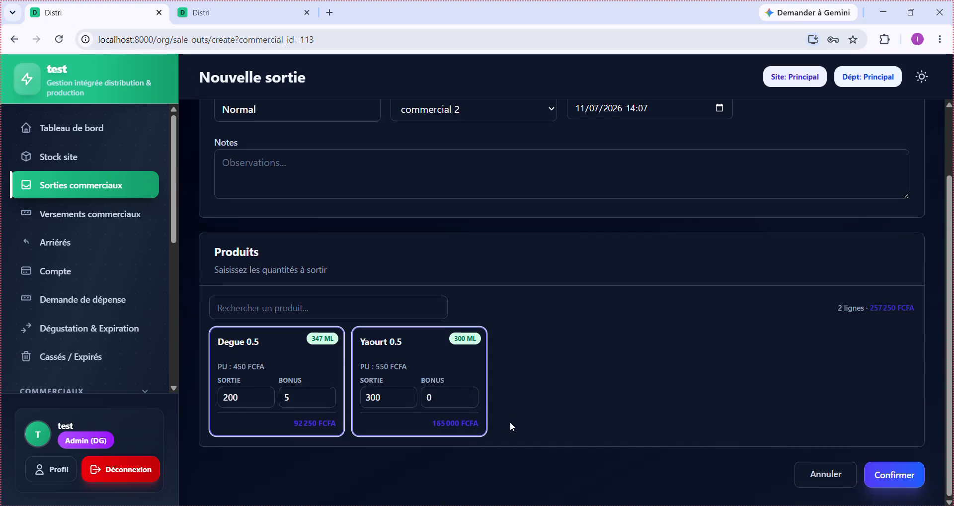
{"action": "left_click", "coordinate": [901, 477]}
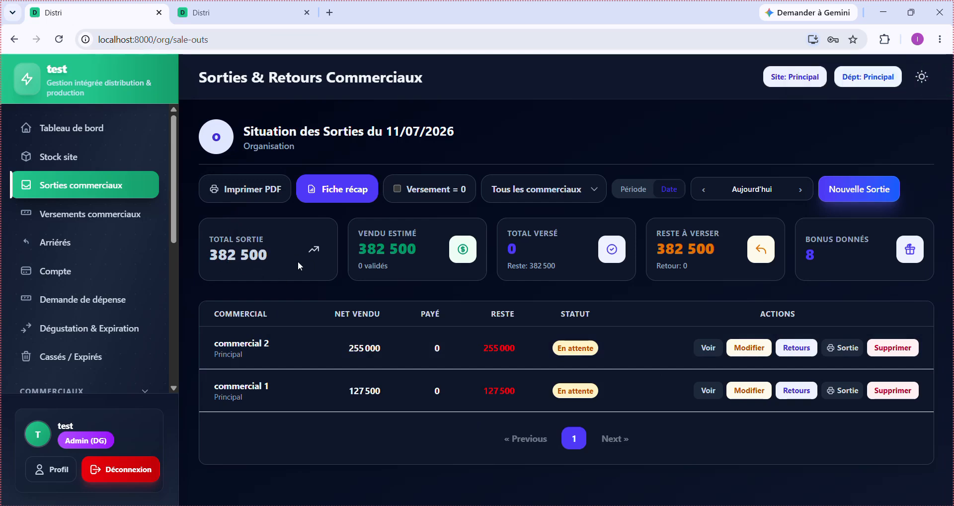
{"action": "left_click_drag", "start_coordinate": [298, 262], "coordinate": [199, 242]}
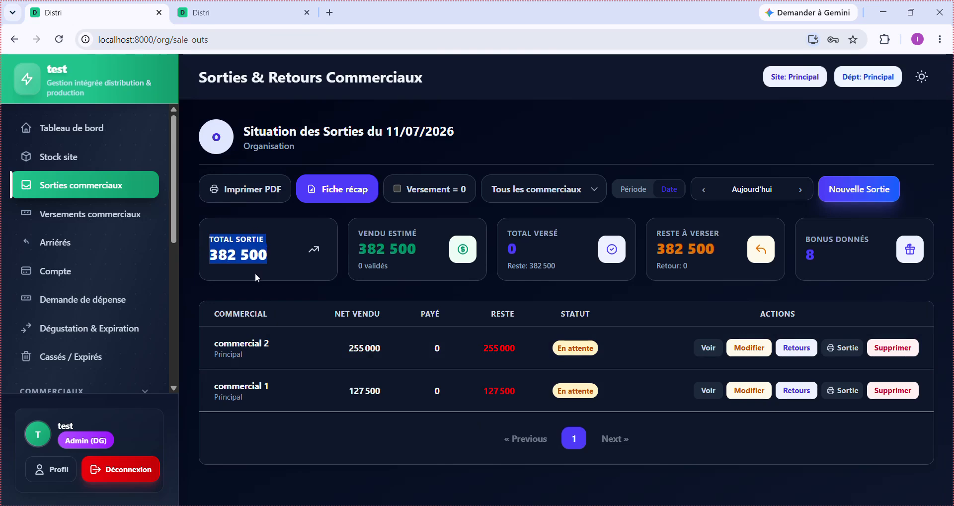
{"action": "left_click", "coordinate": [285, 258]}
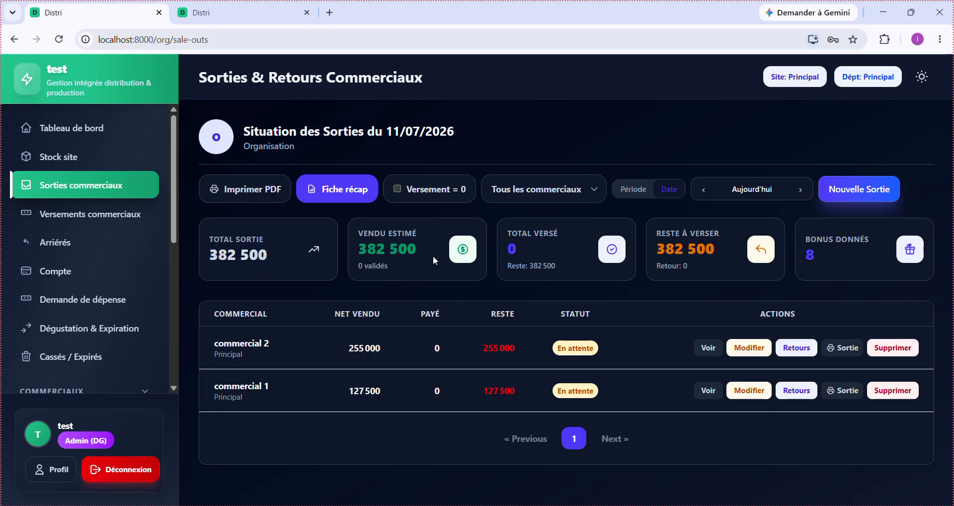
{"action": "left_click_drag", "start_coordinate": [434, 255], "coordinate": [349, 238]}
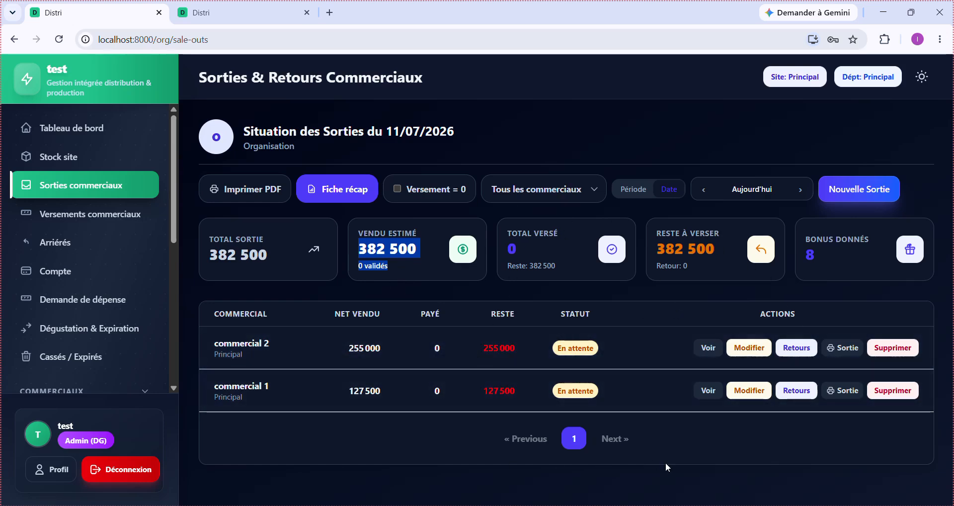
{"action": "left_click_drag", "start_coordinate": [838, 266], "coordinate": [803, 237]}
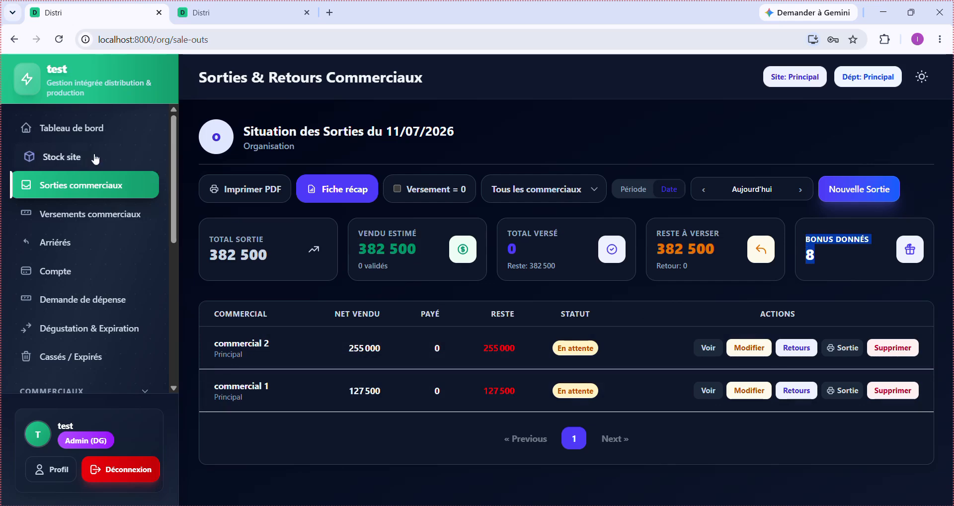
- Open the dashboard and switch it to the light theme
{"action": "left_click", "coordinate": [92, 138]}
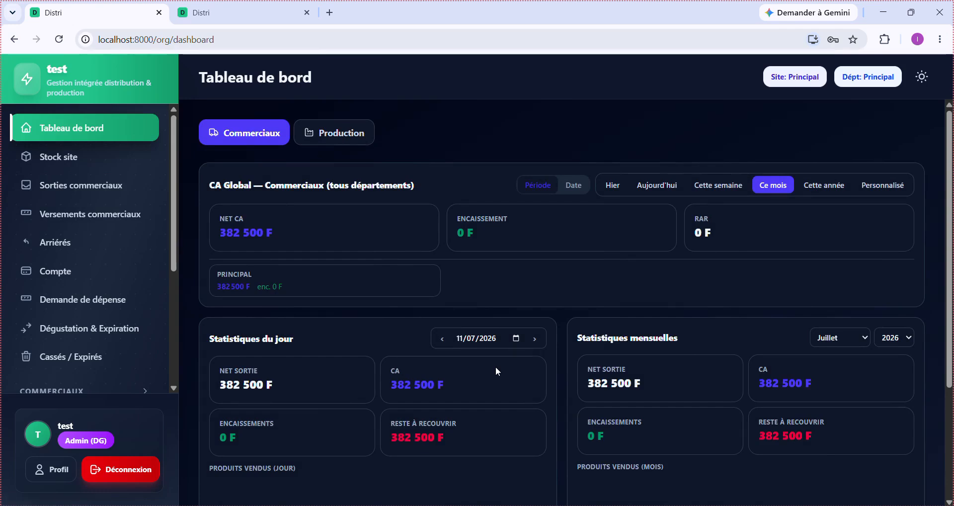
{"action": "scroll", "coordinate": [496, 365], "scroll_direction": "down", "scroll_amount": 3}
{"action": "scroll", "coordinate": [496, 365], "scroll_direction": "up", "scroll_amount": 2}
{"action": "scroll", "coordinate": [496, 370], "scroll_direction": "up", "scroll_amount": 1}
{"action": "scroll", "coordinate": [497, 370], "scroll_direction": "down", "scroll_amount": 1}
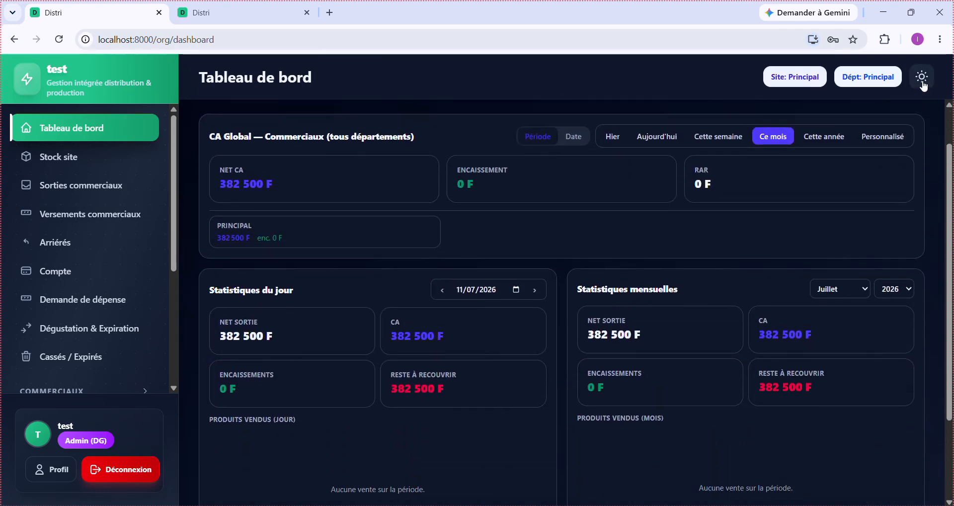
{"action": "left_click", "coordinate": [922, 77]}
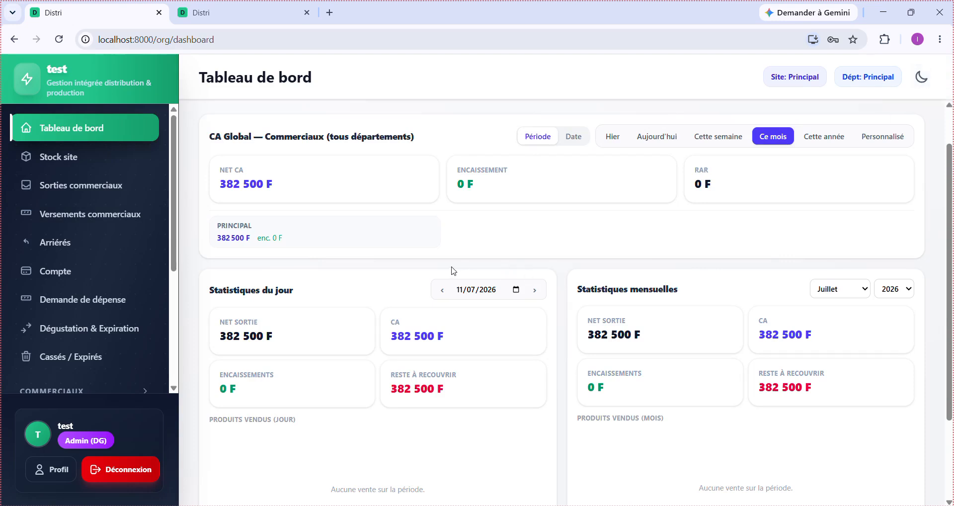
{"action": "scroll", "coordinate": [452, 271], "scroll_direction": "down", "scroll_amount": 2}
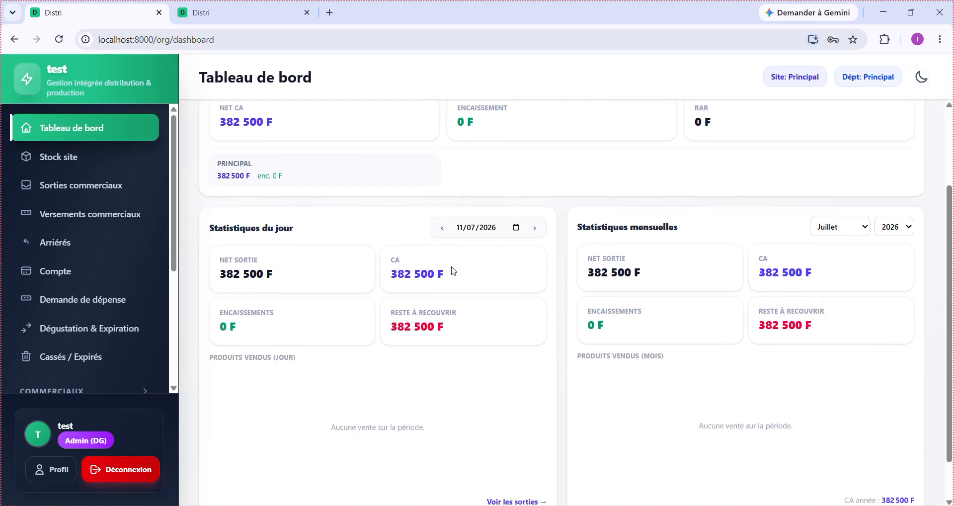
- Review the daily net sortie, CA, amount to recover, and PRINCIPAL site sales totals
{"action": "left_click_drag", "start_coordinate": [281, 282], "coordinate": [218, 261]}
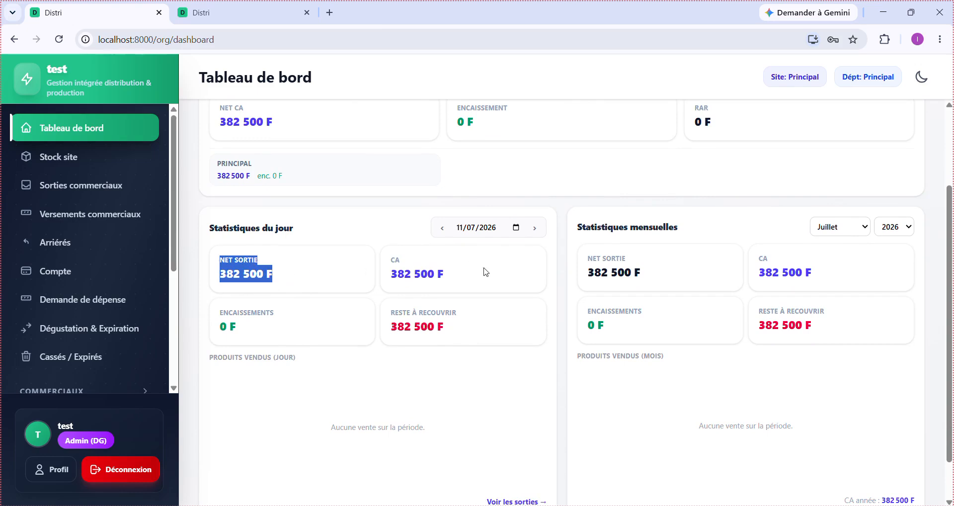
{"action": "left_click_drag", "start_coordinate": [486, 276], "coordinate": [366, 259]}
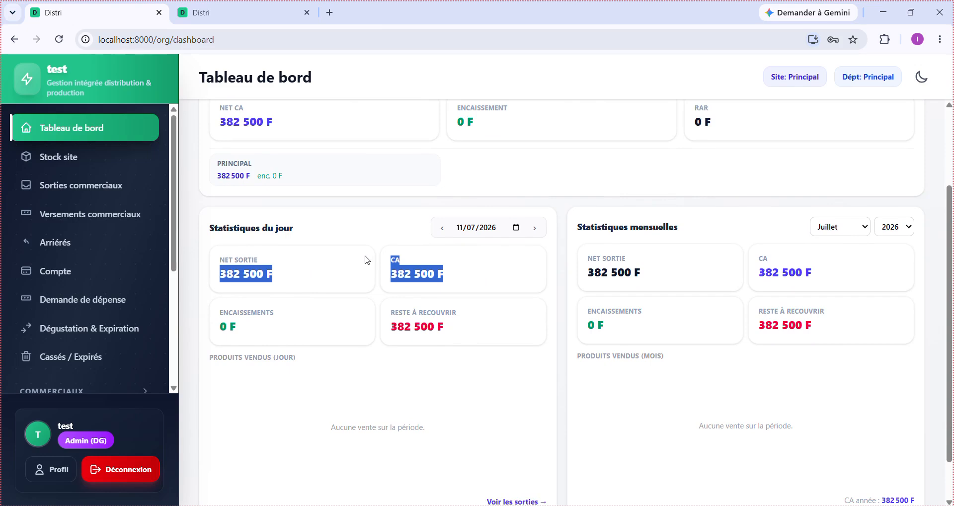
{"action": "left_click", "coordinate": [467, 332]}
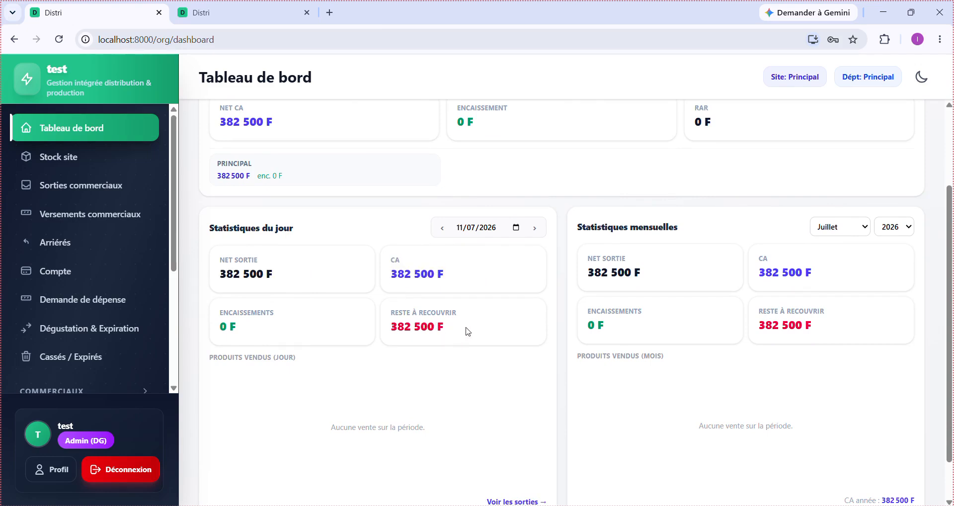
{"action": "left_click_drag", "start_coordinate": [467, 332], "coordinate": [388, 312]}
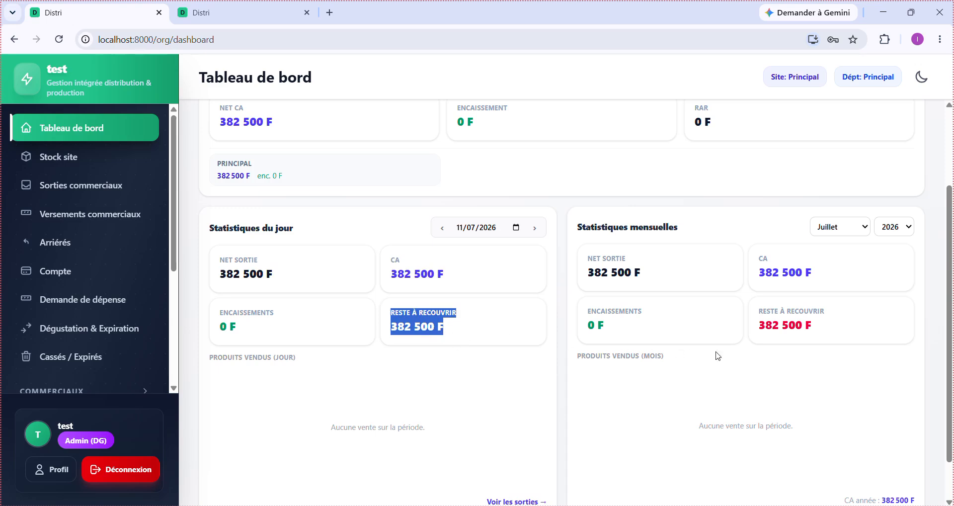
{"action": "left_click", "coordinate": [729, 325]}
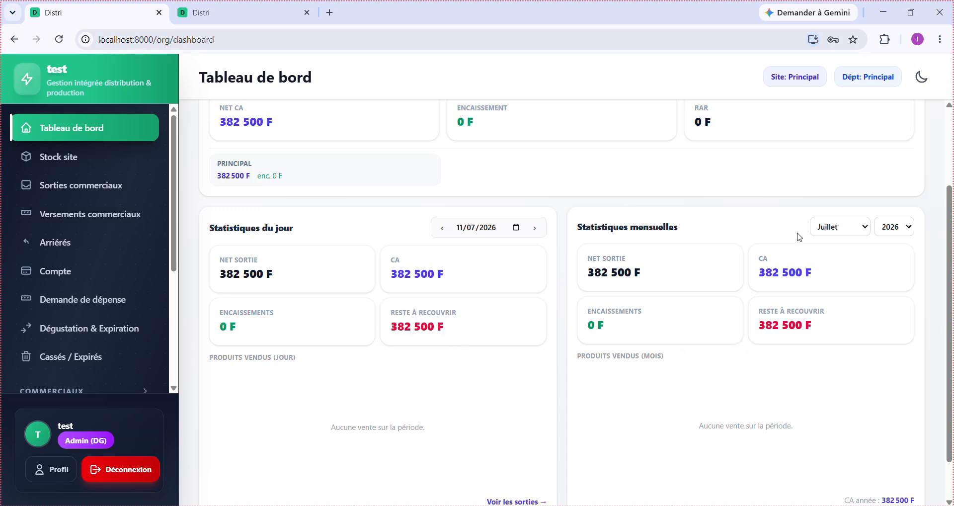
{"action": "scroll", "coordinate": [835, 325], "scroll_direction": "up", "scroll_amount": 1}
{"action": "scroll", "coordinate": [835, 326], "scroll_direction": "up", "scroll_amount": 2}
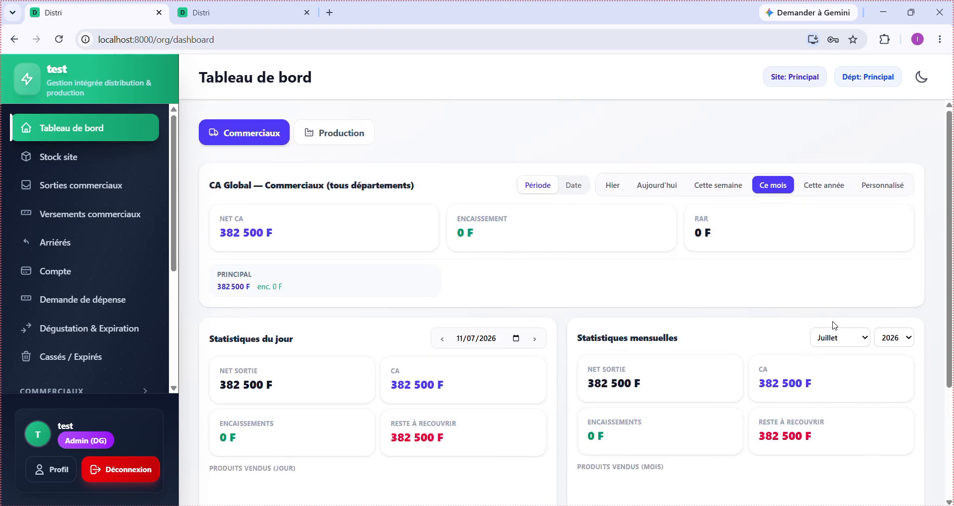
{"action": "scroll", "coordinate": [835, 326], "scroll_direction": "down", "scroll_amount": 3}
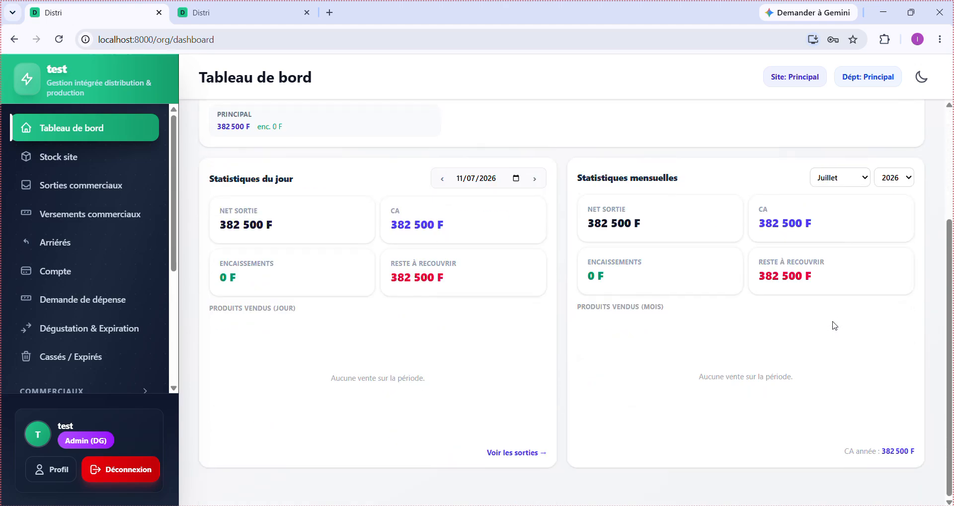
{"action": "scroll", "coordinate": [835, 326], "scroll_direction": "up", "scroll_amount": 3}
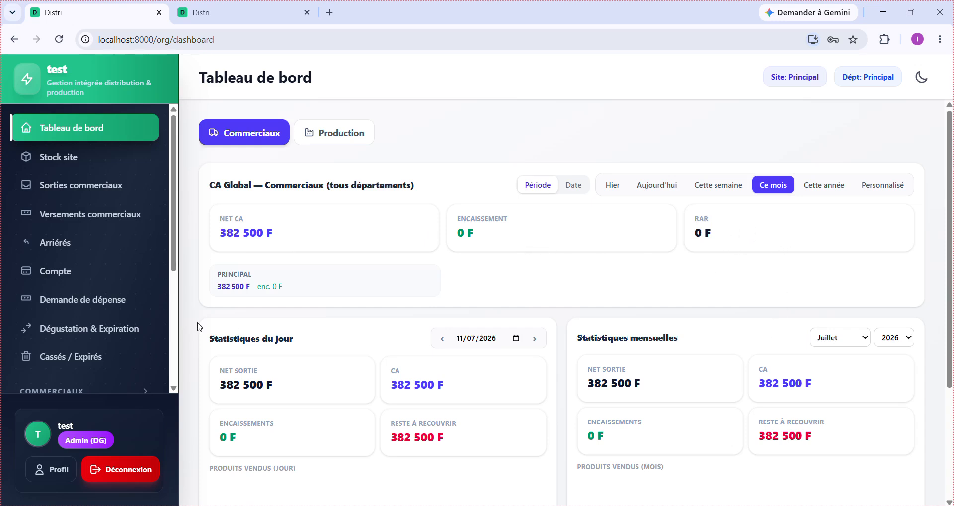
{"action": "left_click_drag", "start_coordinate": [311, 293], "coordinate": [217, 275]}
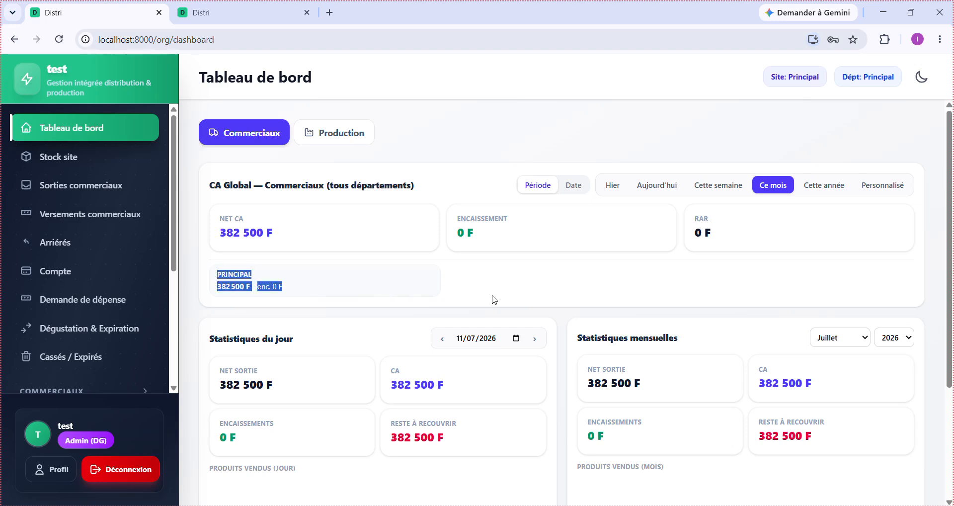
{"action": "scroll", "coordinate": [494, 300], "scroll_direction": "down", "scroll_amount": 1}
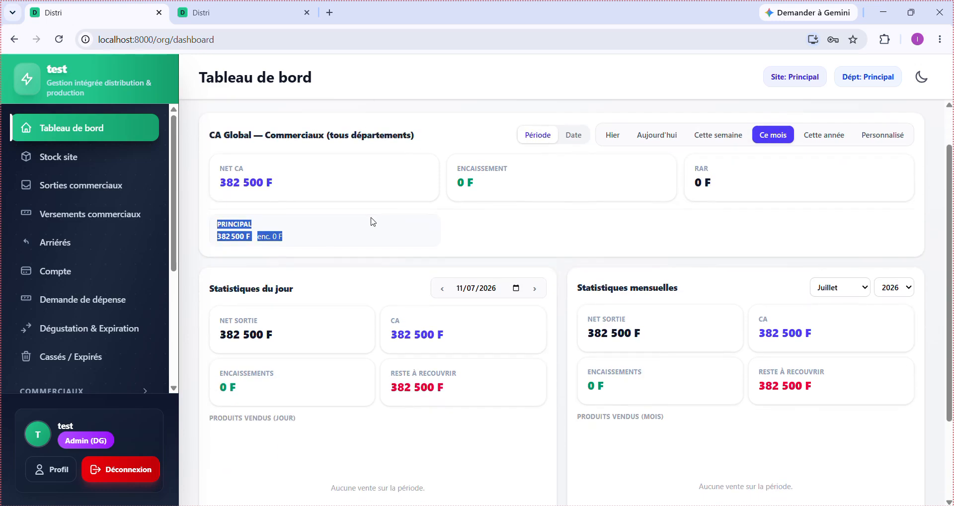
{"action": "left_click", "coordinate": [95, 166]}
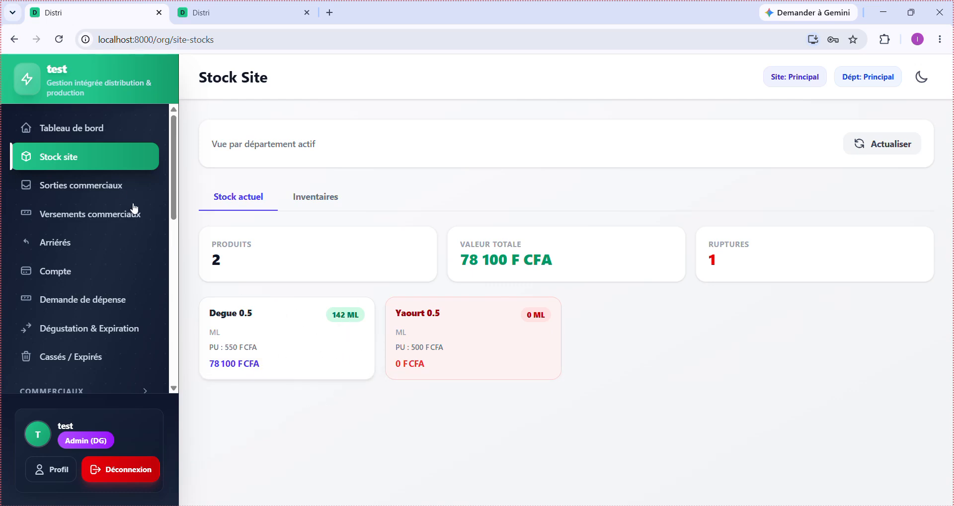
{"action": "left_click", "coordinate": [112, 190]}
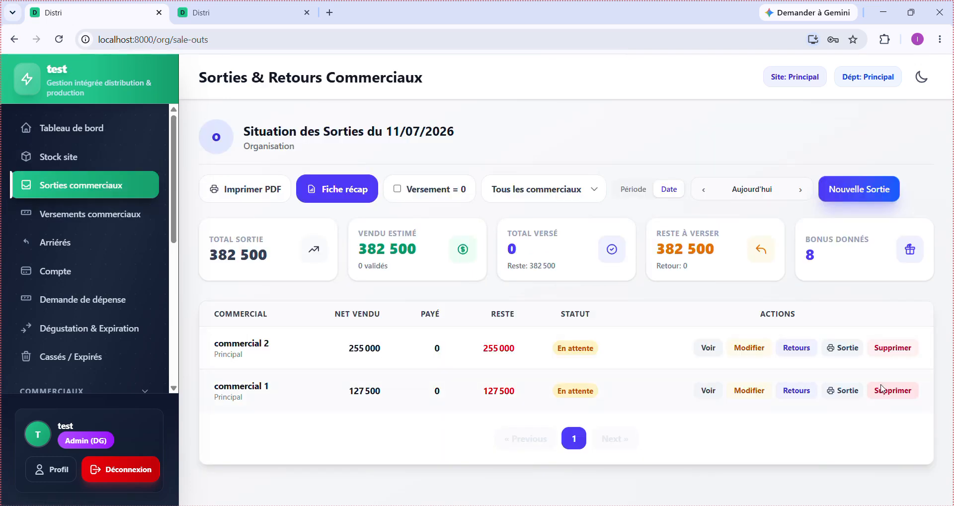
- Open commercial 1's returns and enter 50 returned and 10 broken Yaourt 0.5
{"action": "left_click", "coordinate": [796, 391]}
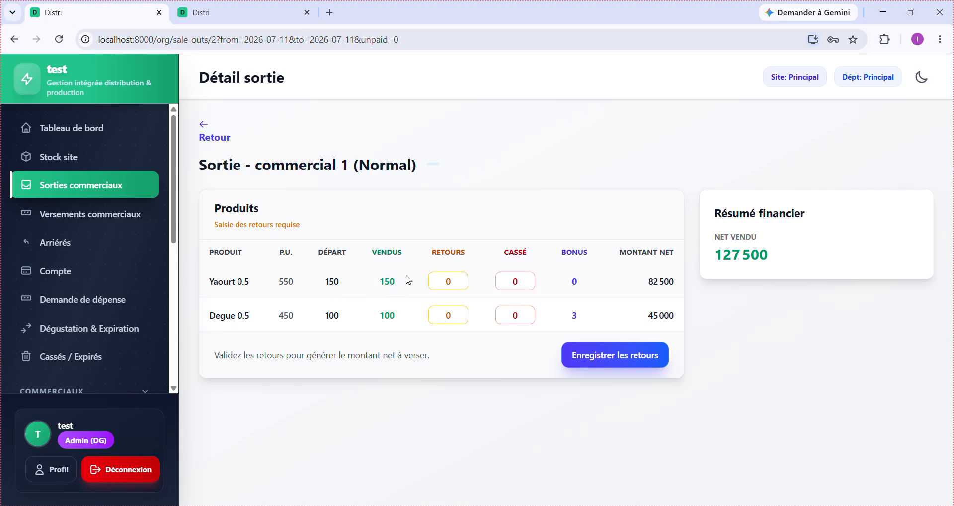
{"action": "left_click", "coordinate": [453, 284]}
{"action": "type", "text": "50"}
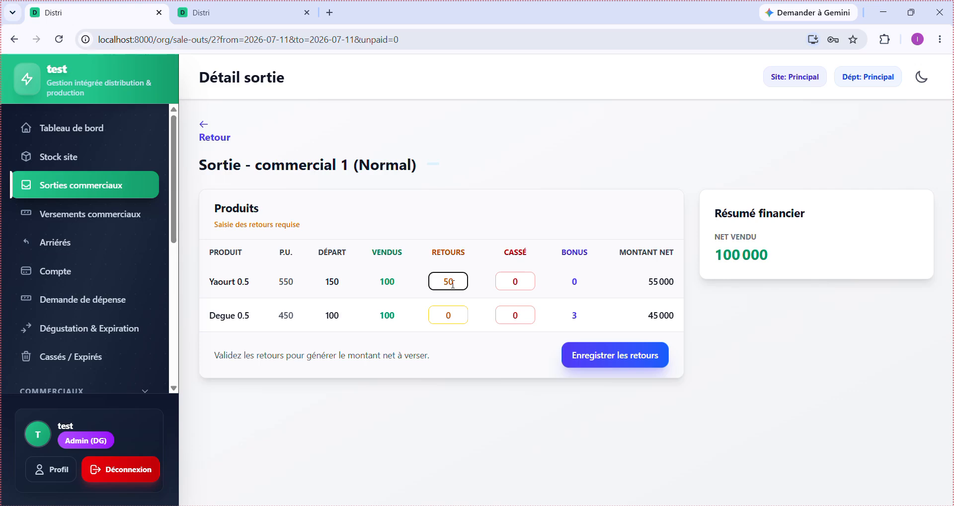
{"action": "left_click_drag", "start_coordinate": [413, 286], "coordinate": [376, 285]}
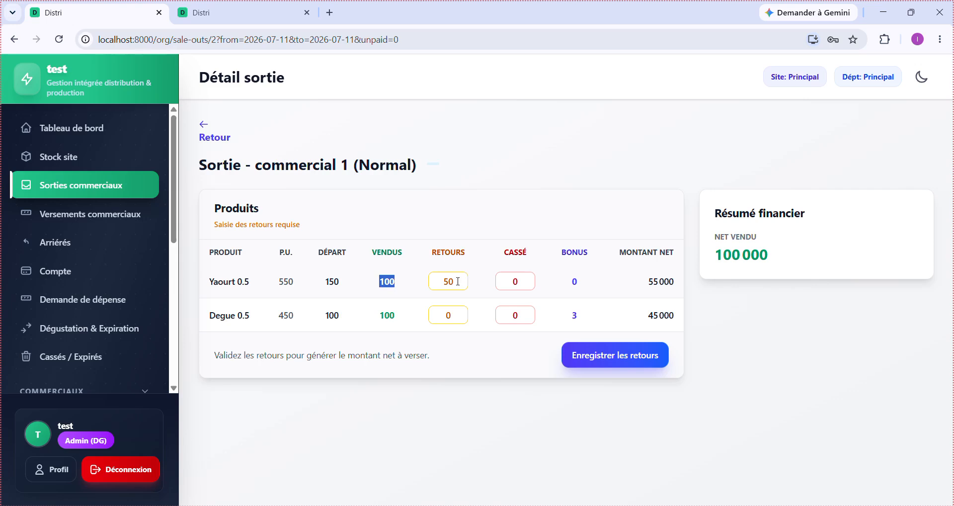
{"action": "double_click", "coordinate": [455, 280]}
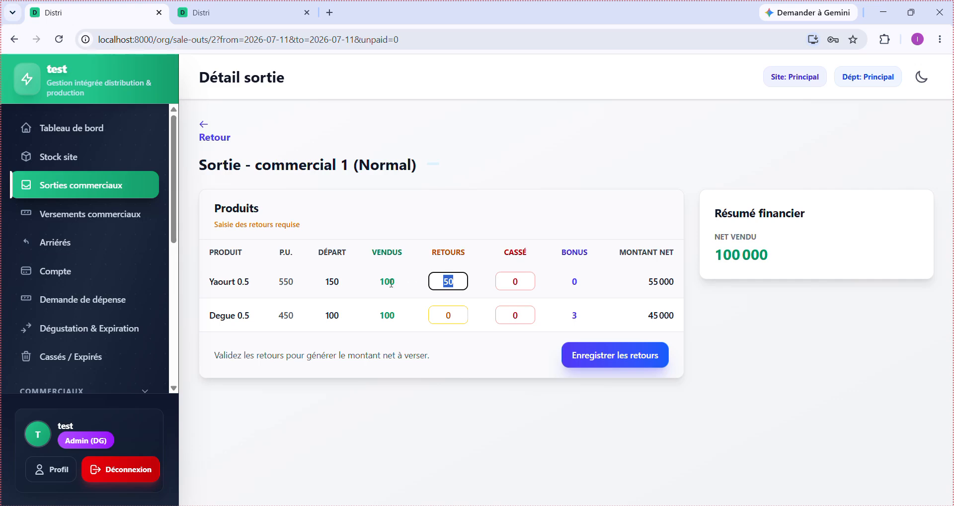
{"action": "double_click", "coordinate": [387, 281]}
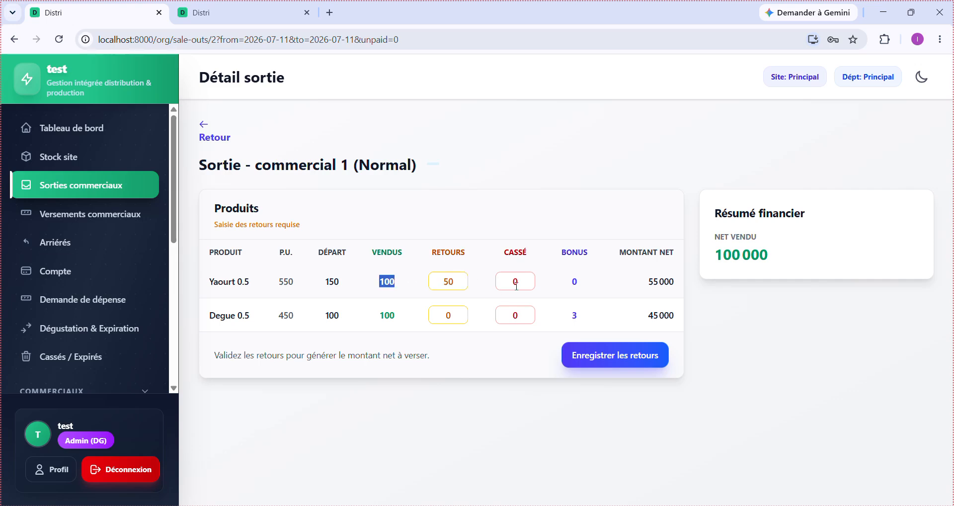
{"action": "double_click", "coordinate": [516, 286]}
{"action": "type", "text": "10"}
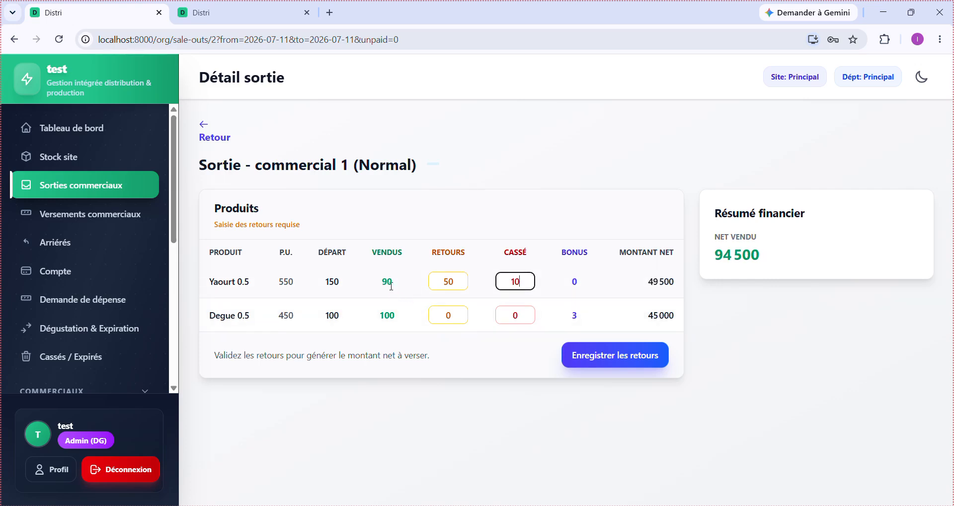
- Try 100 Degue 0.5 returns, then reset them to 0, restoring net sold to 94 500
{"action": "double_click", "coordinate": [460, 316]}
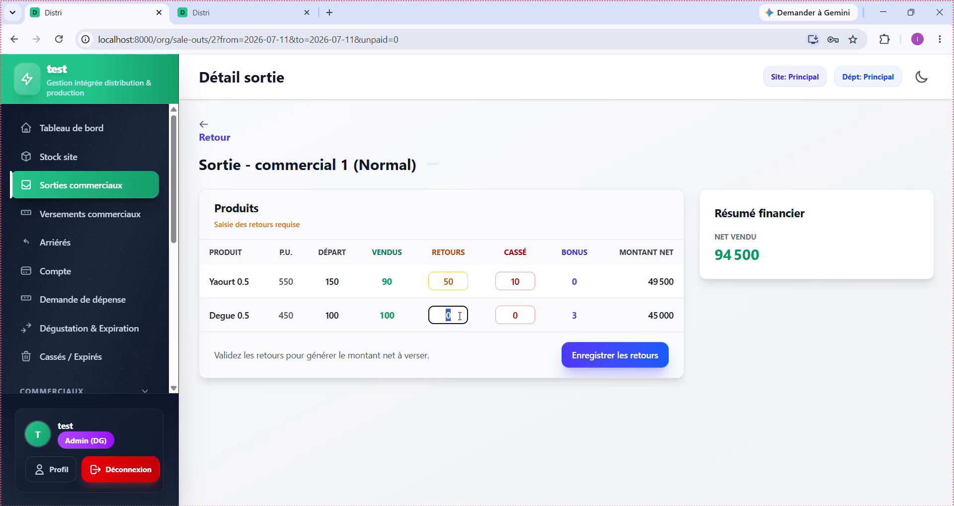
{"action": "type", "text": "100"}
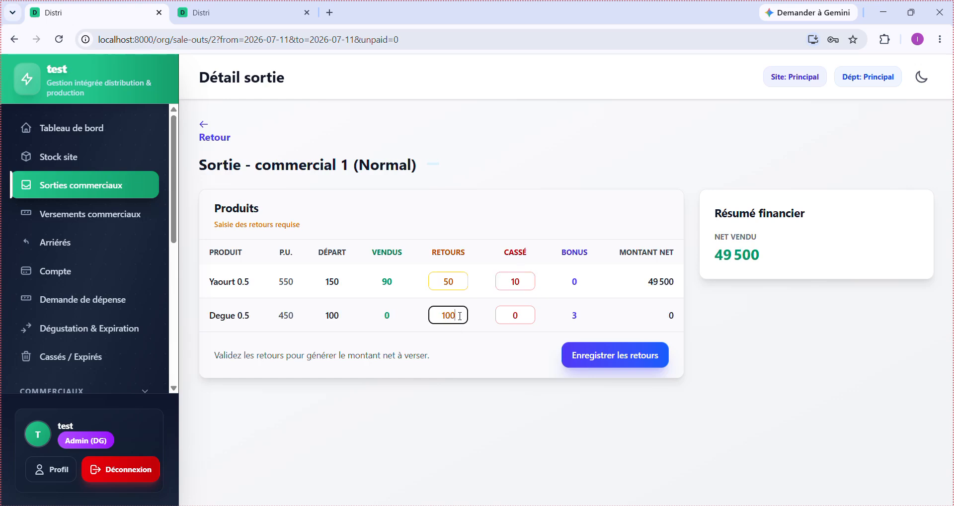
{"action": "double_click", "coordinate": [387, 316]}
{"action": "left_click_drag", "start_coordinate": [793, 259], "coordinate": [717, 268]}
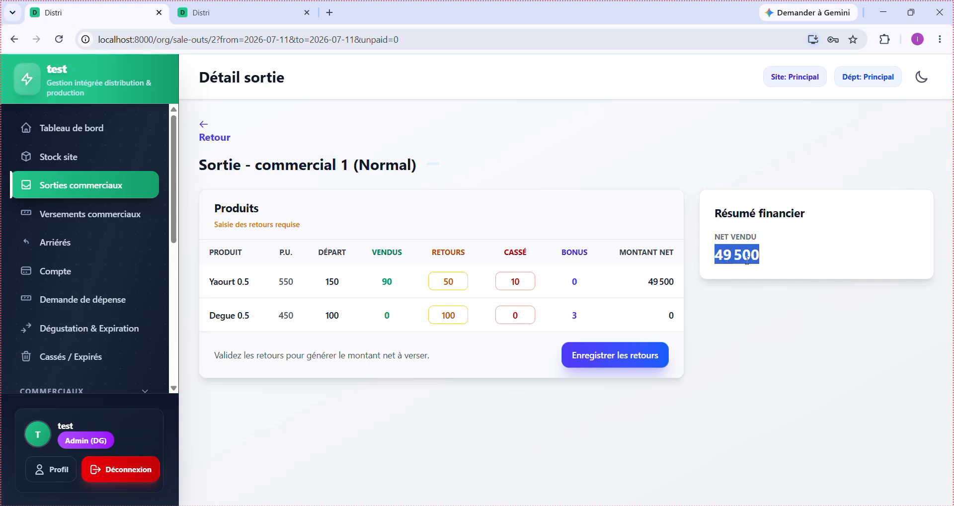
{"action": "double_click", "coordinate": [453, 316]}
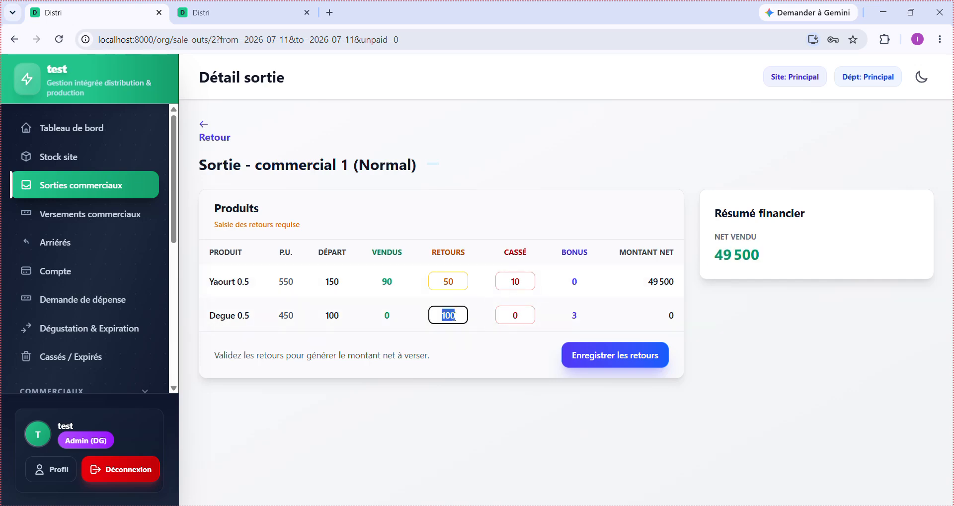
{"action": "type", "text": "0"}
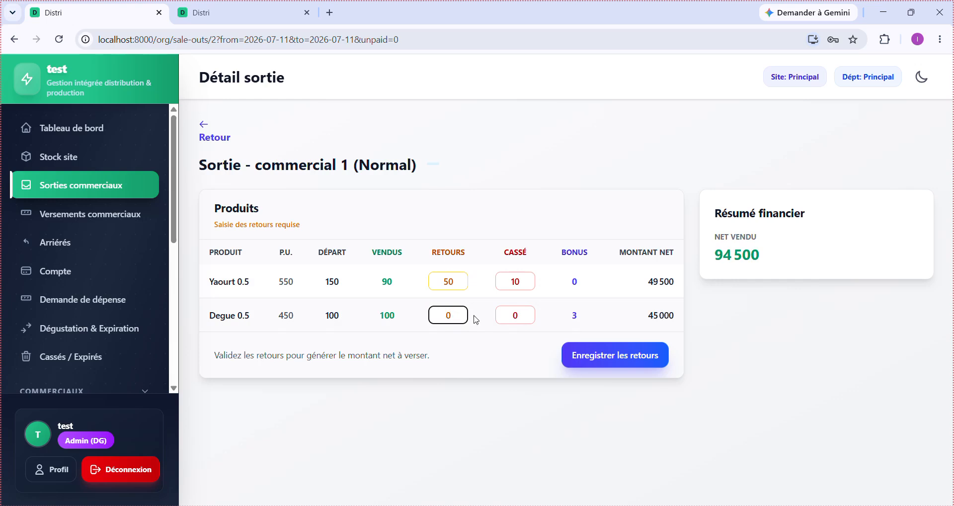
{"action": "double_click", "coordinate": [383, 318]}
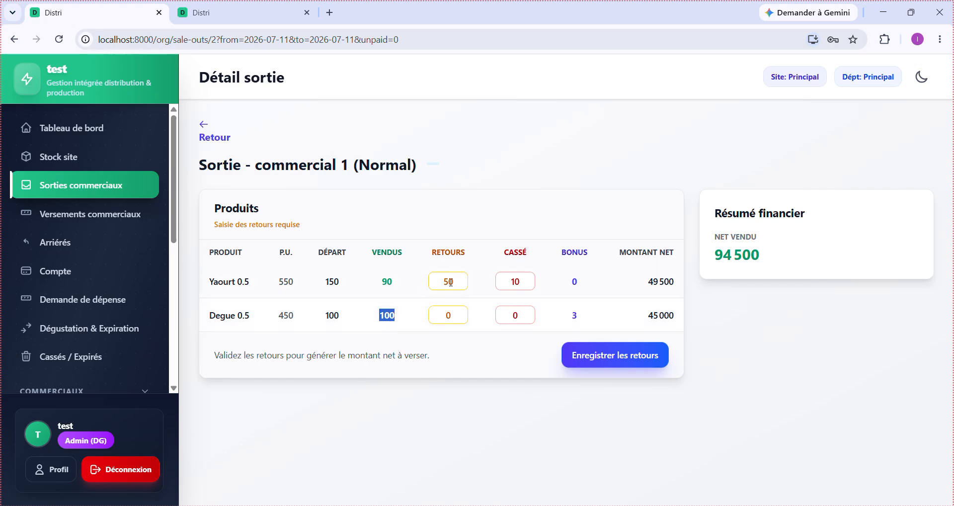
{"action": "double_click", "coordinate": [451, 282]}
{"action": "double_click", "coordinate": [451, 283]}
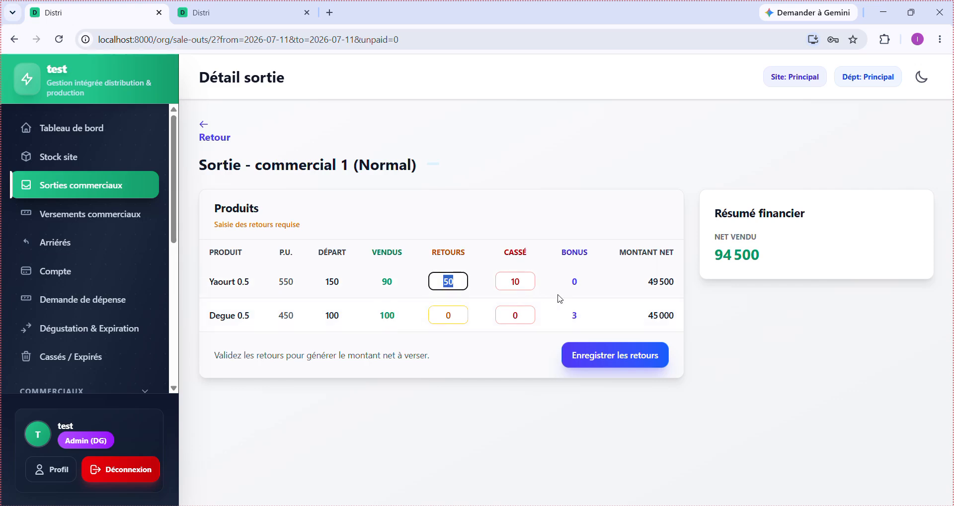
{"action": "double_click", "coordinate": [517, 283]}
- Confirm commercial 1's returns, setting 94 500 FCFA net to remit
{"action": "left_click", "coordinate": [593, 362]}
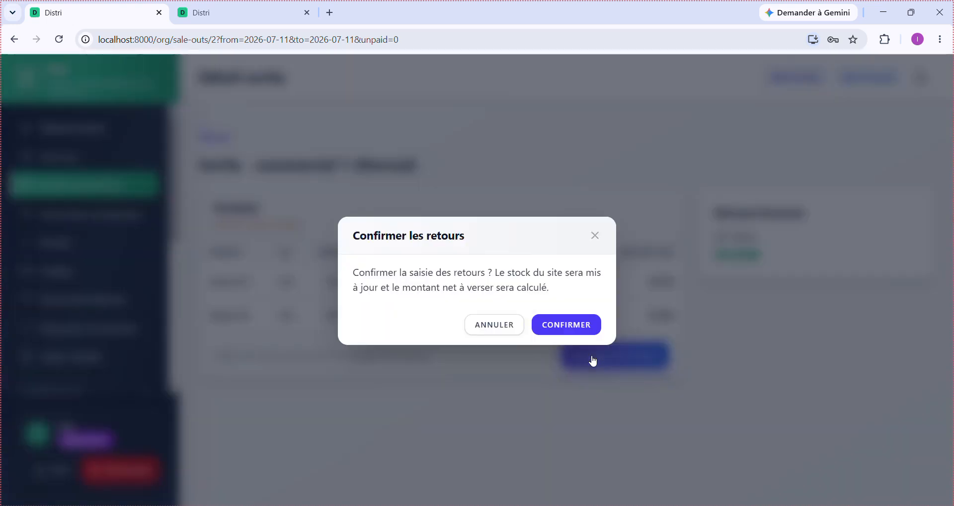
{"action": "left_click", "coordinate": [595, 236]}
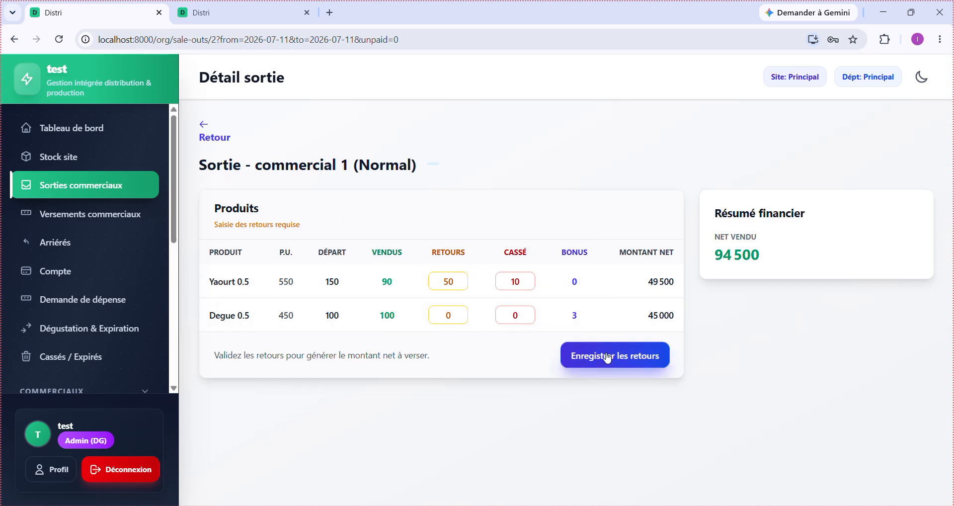
{"action": "left_click", "coordinate": [606, 358]}
{"action": "left_click", "coordinate": [568, 323]}
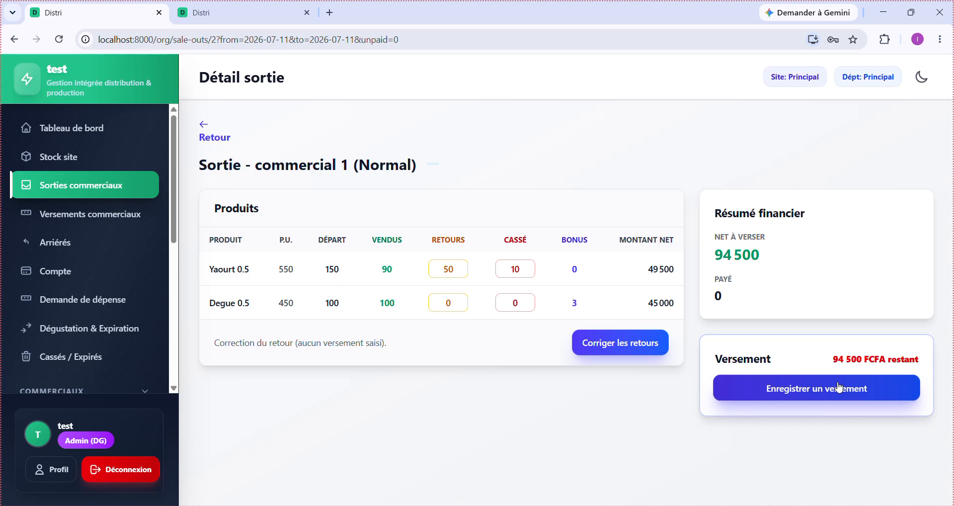
- Back on the sale-outs list, check commercial 1's Retourné status, 94 500 net sold, and 349 500 estimated sales
{"action": "left_click", "coordinate": [214, 141]}
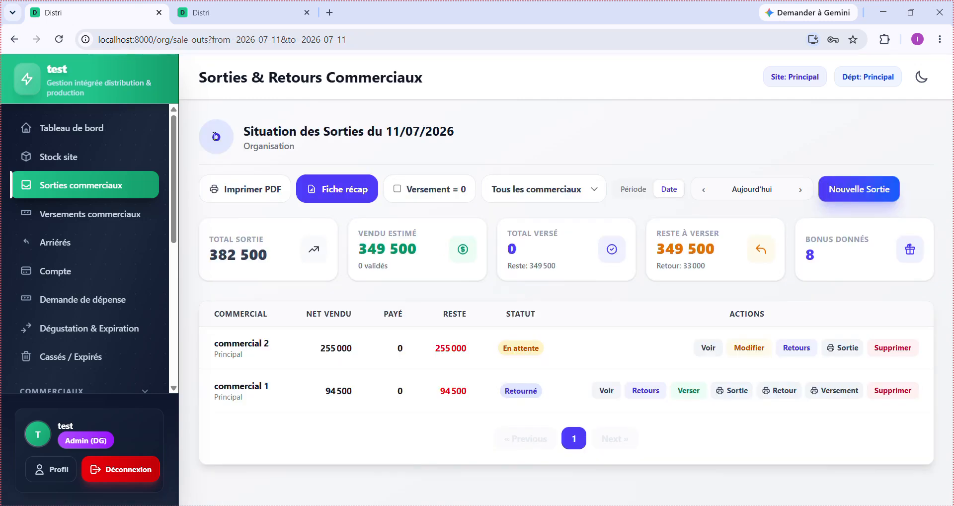
{"action": "double_click", "coordinate": [518, 395]}
{"action": "double_click", "coordinate": [341, 393]}
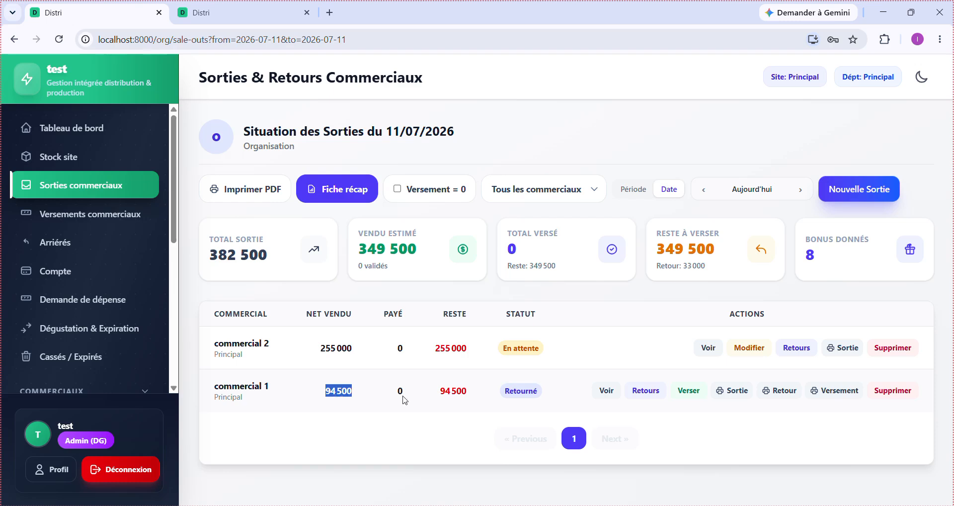
{"action": "left_click_drag", "start_coordinate": [431, 396], "coordinate": [456, 403]}
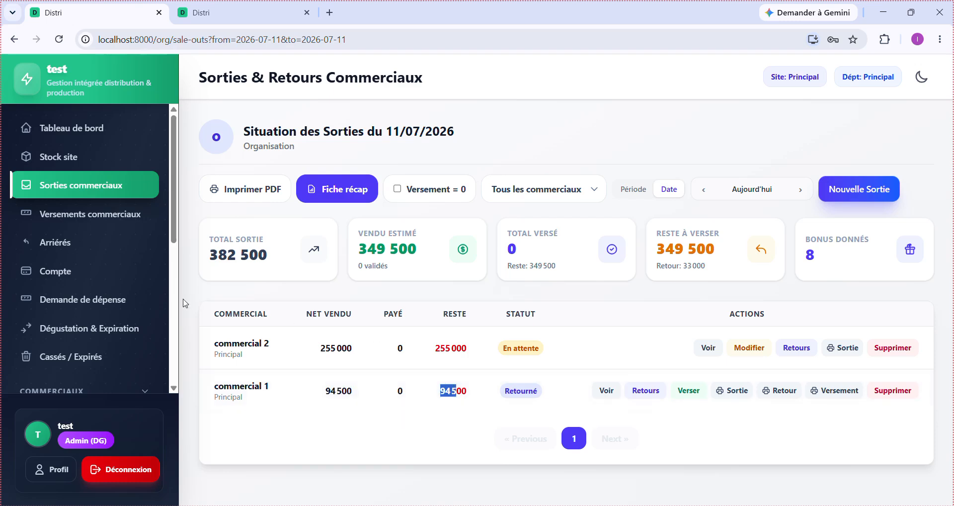
{"action": "left_click_drag", "start_coordinate": [269, 255], "coordinate": [205, 257]}
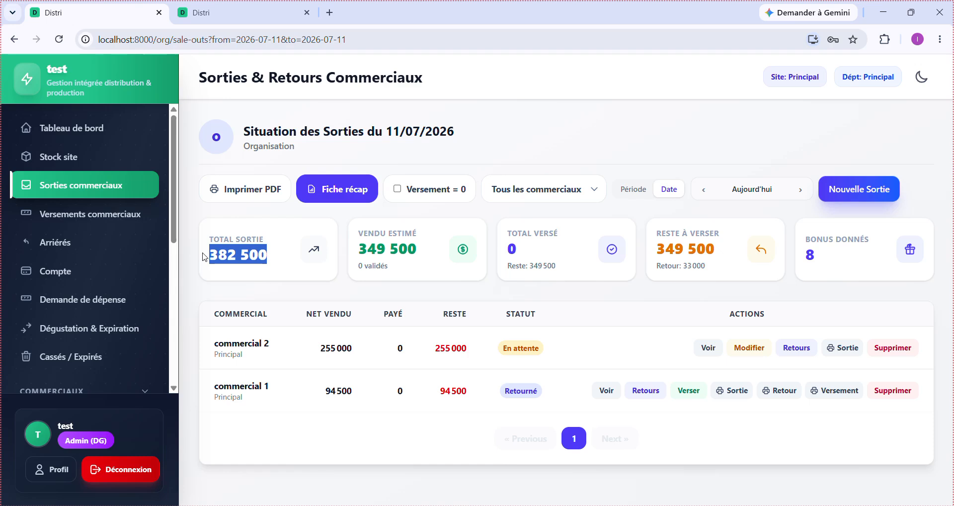
{"action": "left_click_drag", "start_coordinate": [425, 255], "coordinate": [360, 258]}
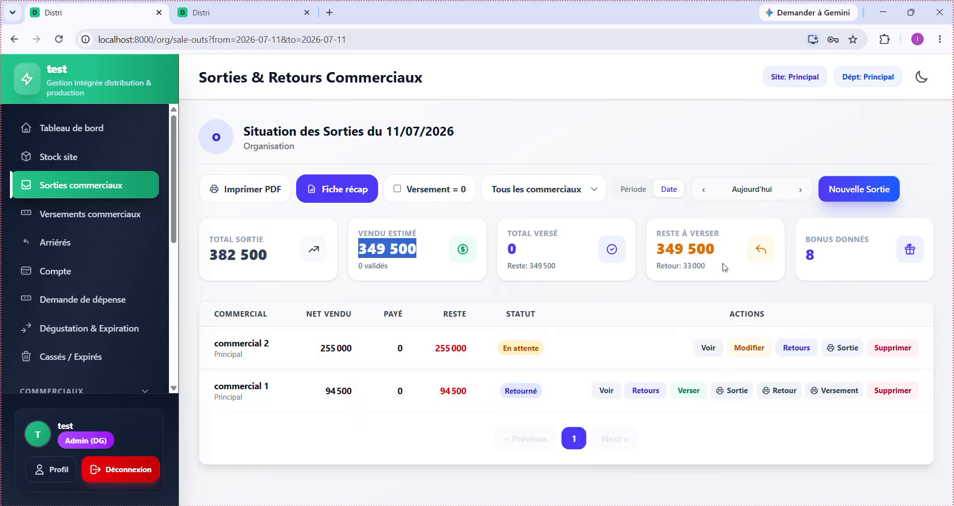
{"action": "left_click_drag", "start_coordinate": [725, 263], "coordinate": [655, 205]}
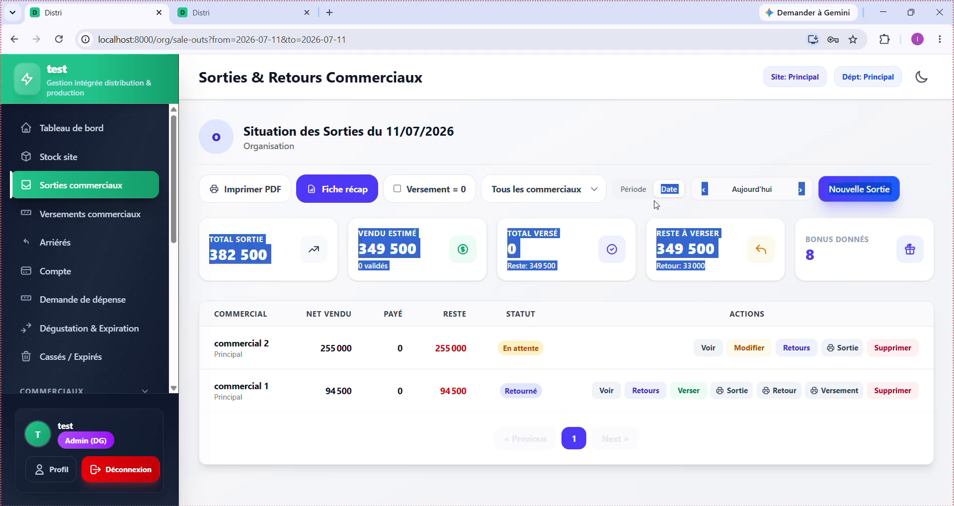
{"action": "left_click", "coordinate": [808, 323]}
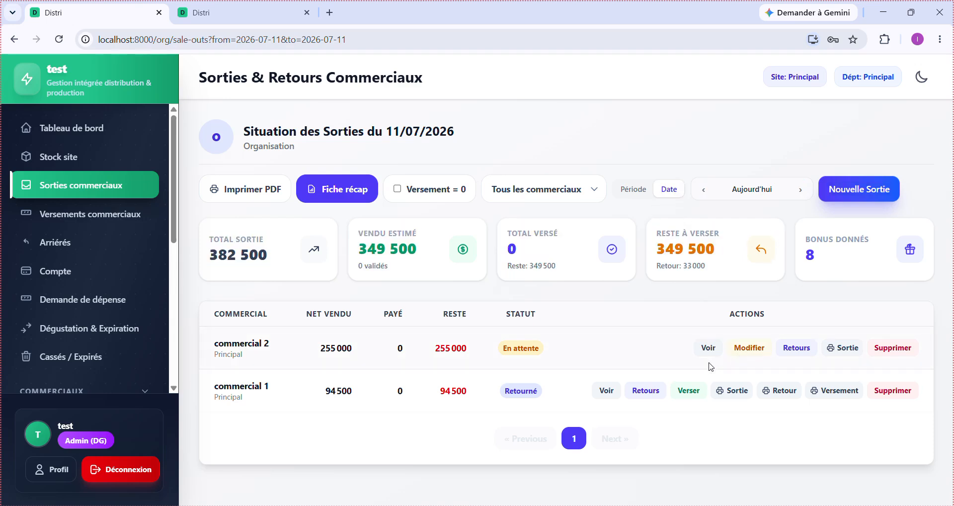
- Save commercial 2's returns as 5 broken Yaourt 0.5 and 10 returned Degue 0.5
{"action": "left_click", "coordinate": [801, 352]}
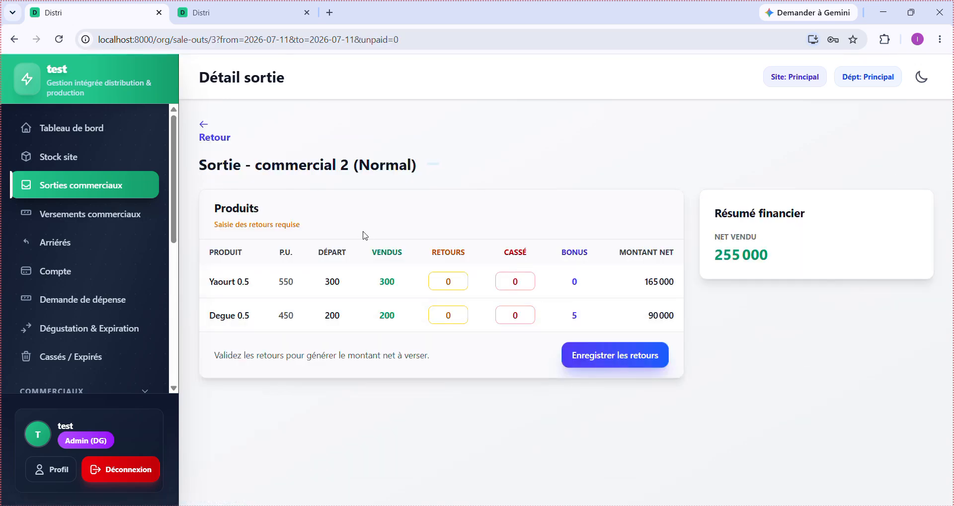
{"action": "double_click", "coordinate": [442, 281]}
{"action": "key", "text": "Tab"}
{"action": "type", "text": "5"}
{"action": "double_click", "coordinate": [455, 314]}
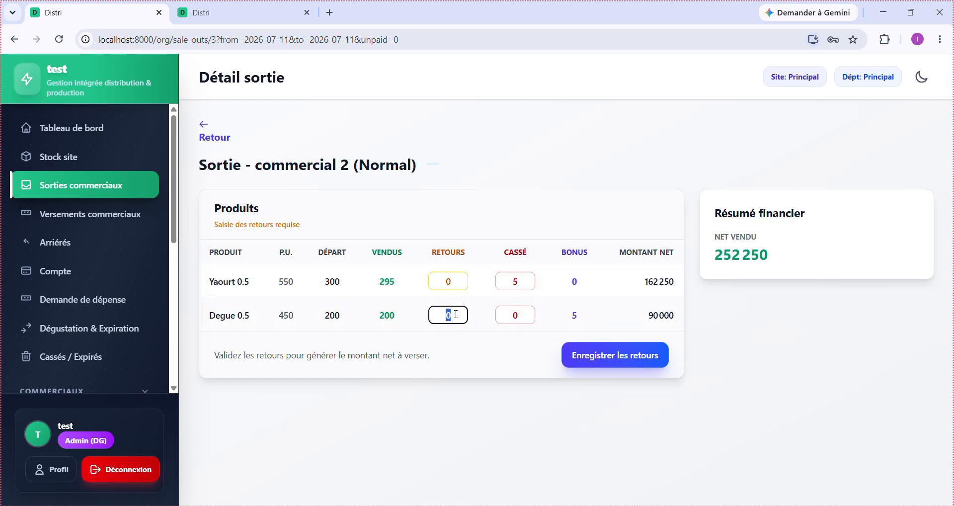
{"action": "type", "text": "10"}
{"action": "left_click", "coordinate": [618, 358]}
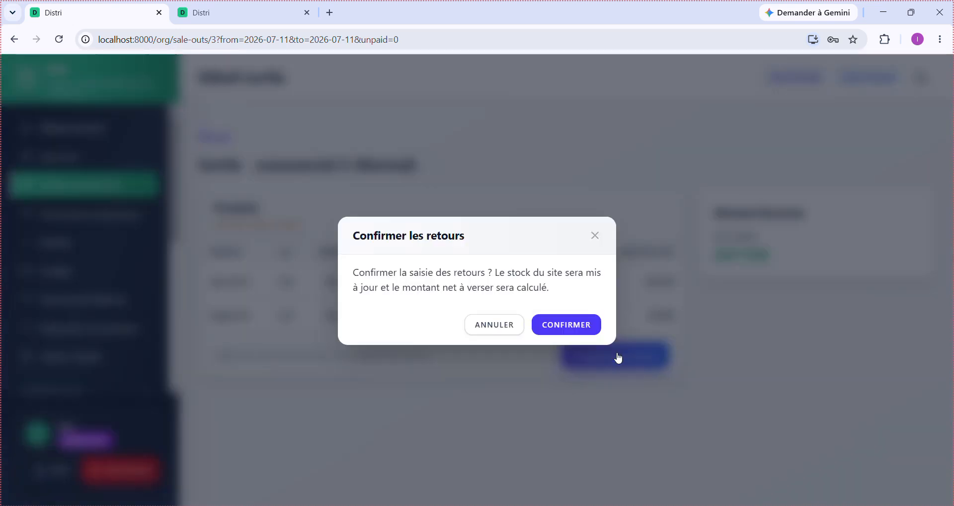
{"action": "left_click", "coordinate": [591, 330]}
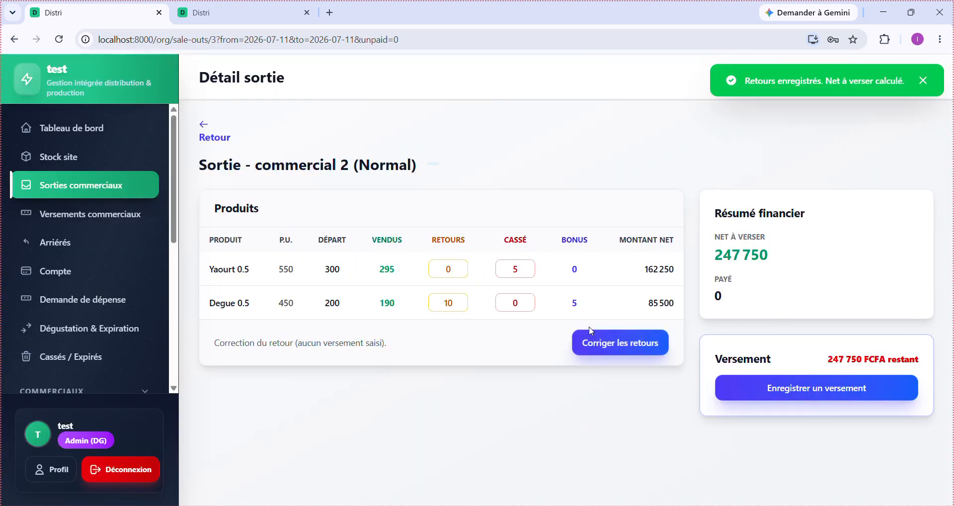
{"action": "left_click", "coordinate": [213, 138]}
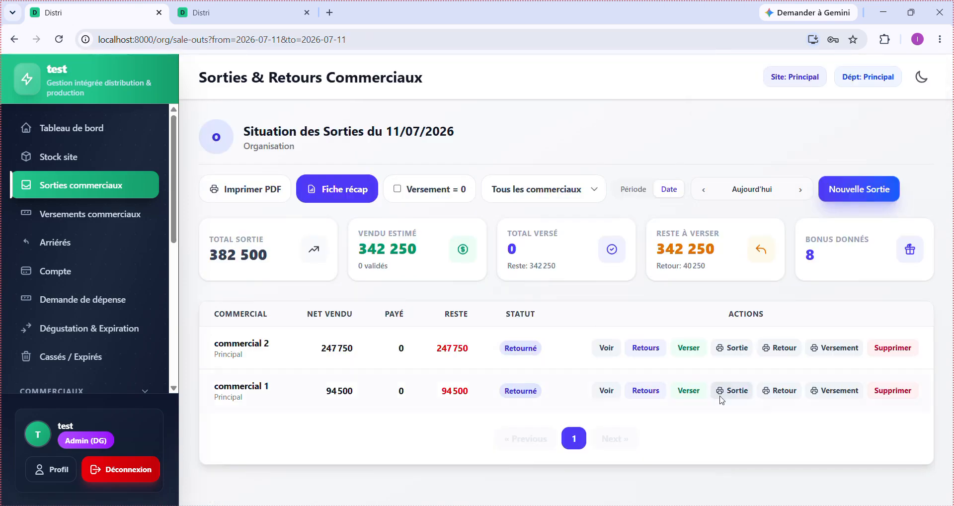
{"action": "left_click", "coordinate": [734, 349]}
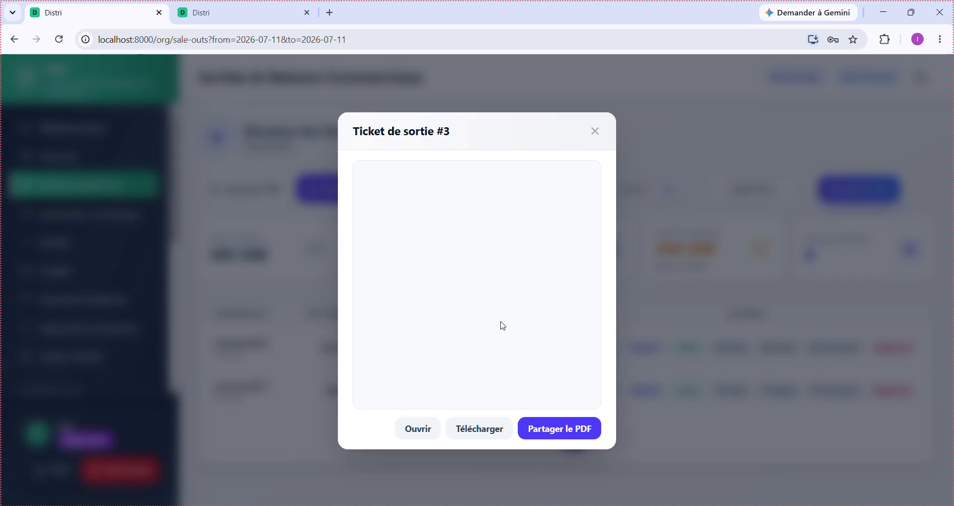
{"action": "scroll", "coordinate": [483, 308], "scroll_direction": "up", "scroll_amount": 5}
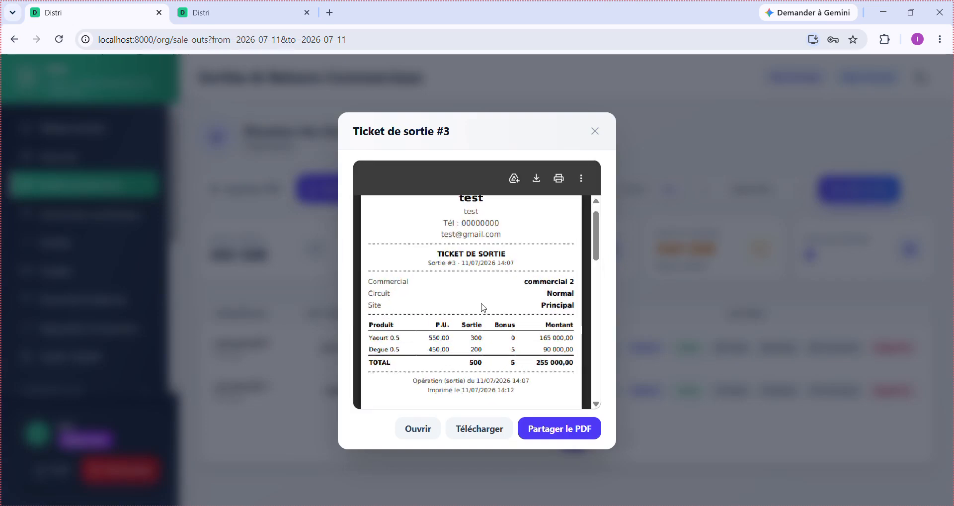
{"action": "scroll", "coordinate": [483, 307], "scroll_direction": "down", "scroll_amount": 4}
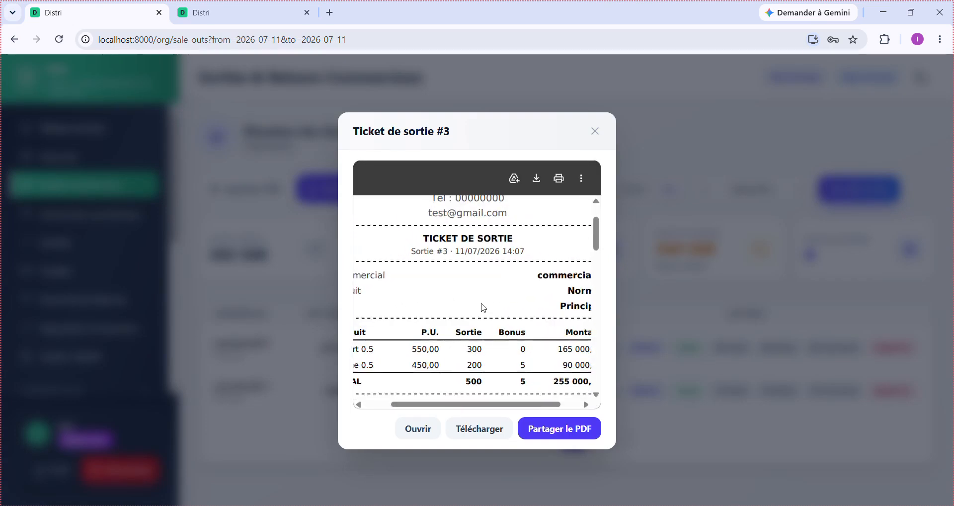
{"action": "scroll", "coordinate": [483, 307], "scroll_direction": "up", "scroll_amount": 2}
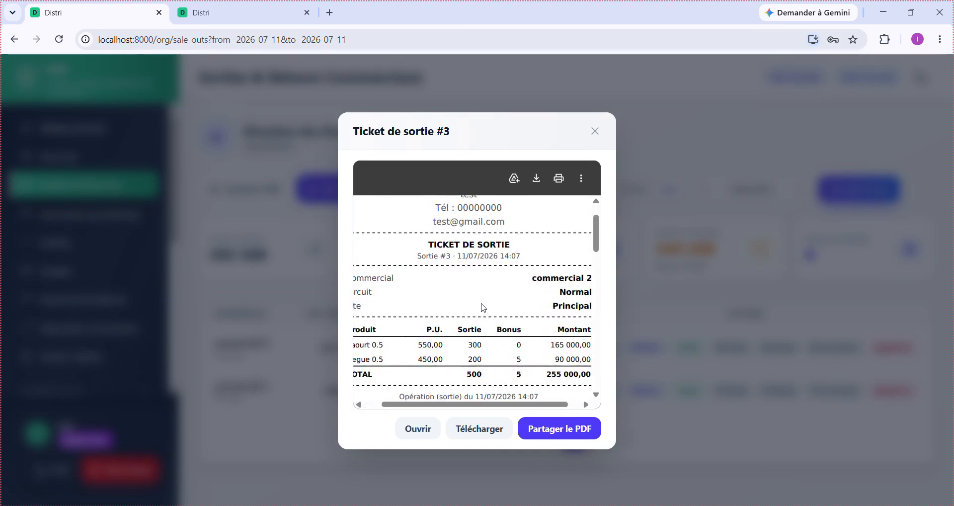
{"action": "left_click", "coordinate": [594, 132]}
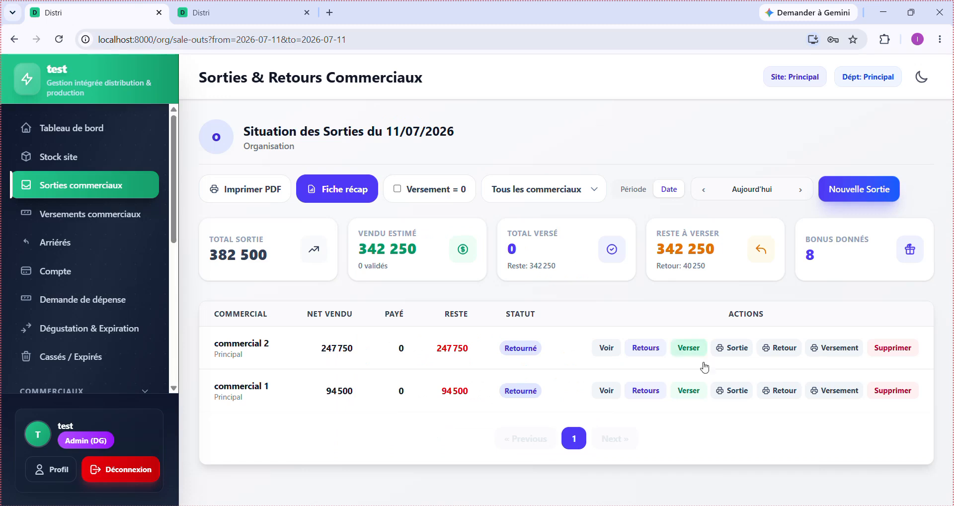
{"action": "left_click", "coordinate": [778, 349]}
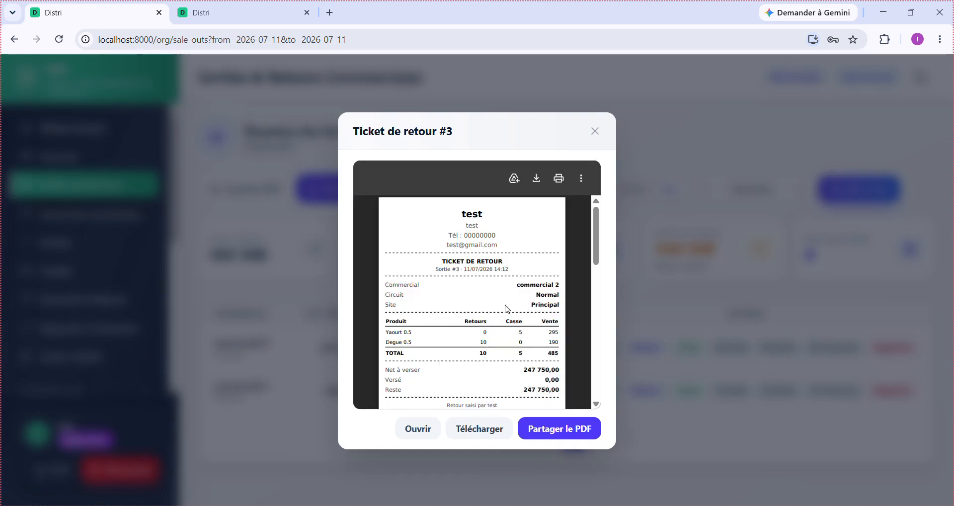
{"action": "scroll", "coordinate": [507, 309], "scroll_direction": "up", "scroll_amount": 5, "text": "ctrl"}
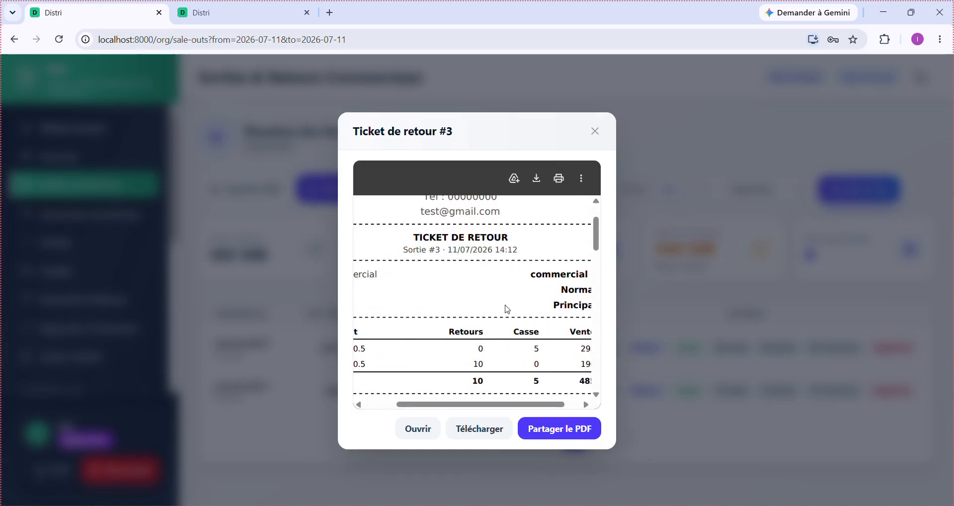
{"action": "right_click", "coordinate": [507, 309]}
{"action": "left_click", "coordinate": [478, 311]}
{"action": "scroll", "coordinate": [481, 317], "scroll_direction": "left", "scroll_amount": 2}
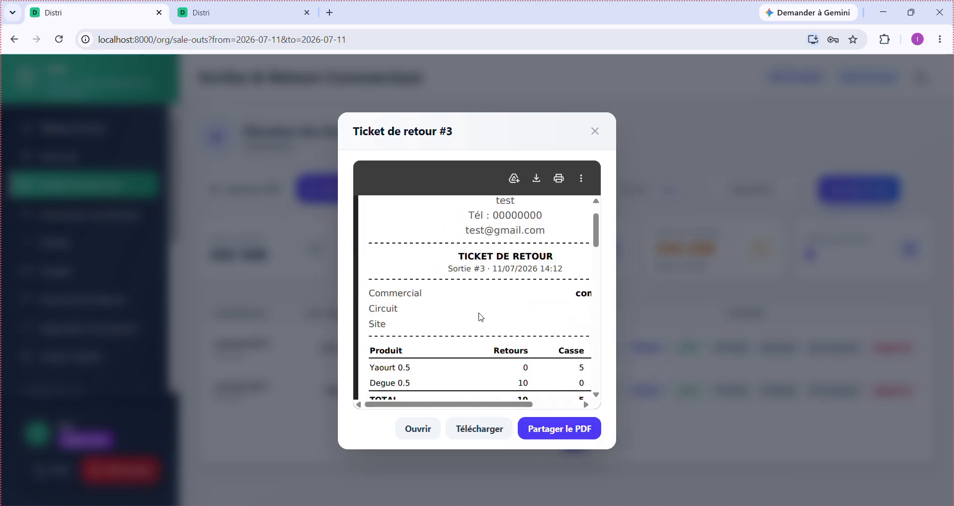
{"action": "scroll", "coordinate": [481, 317], "scroll_direction": "down", "scroll_amount": 3}
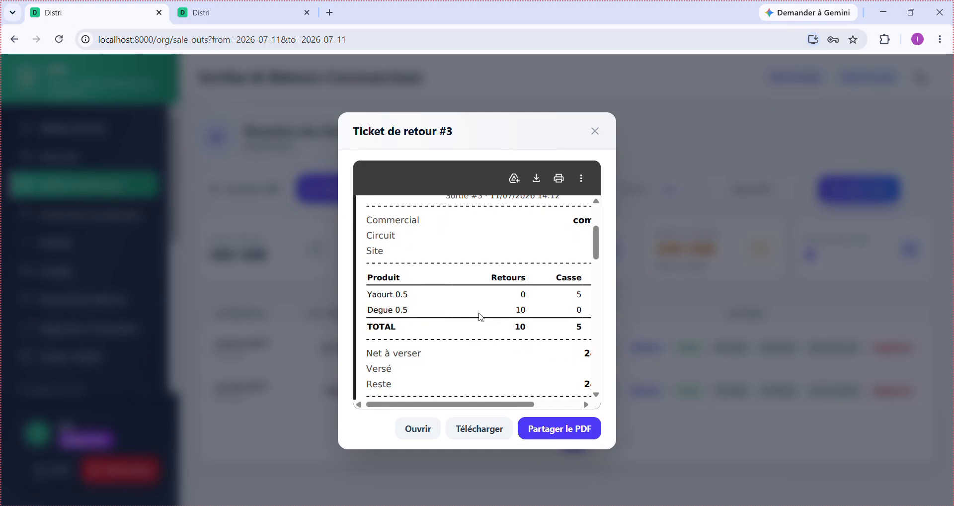
{"action": "scroll", "coordinate": [481, 317], "scroll_direction": "down", "scroll_amount": 1}
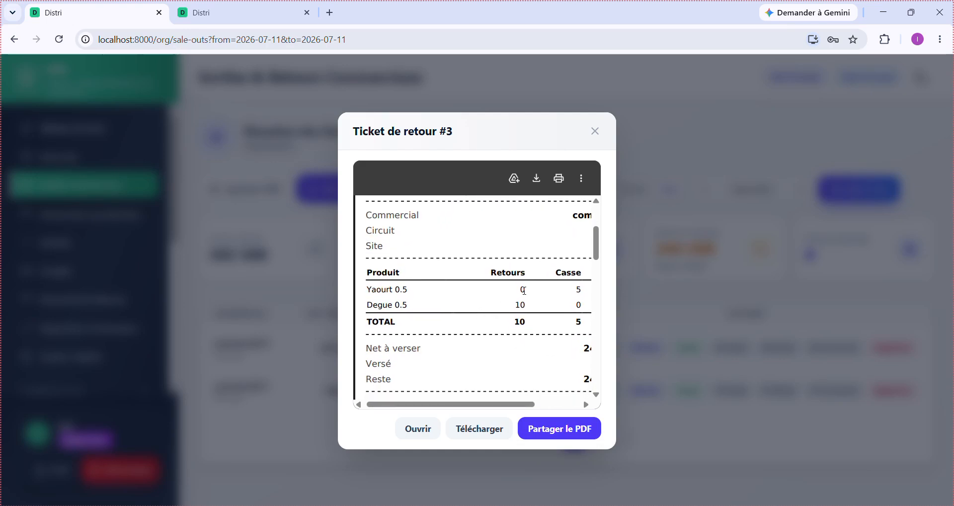
{"action": "scroll", "coordinate": [520, 304], "scroll_direction": "right", "scroll_amount": 3}
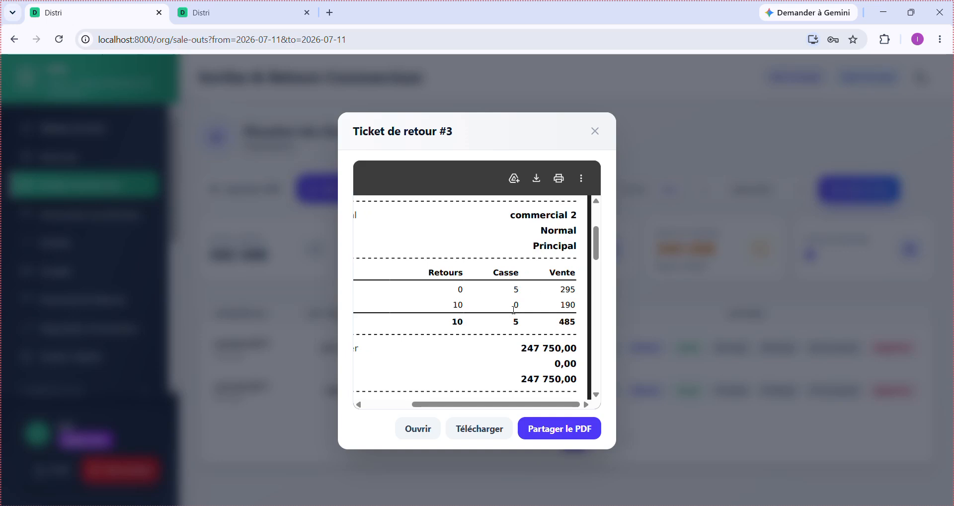
{"action": "scroll", "coordinate": [556, 327], "scroll_direction": "down", "scroll_amount": 3}
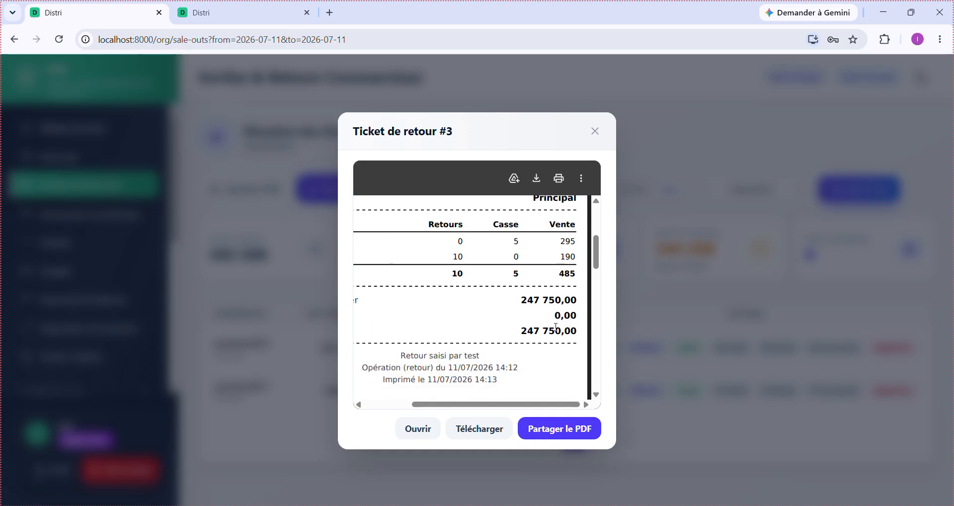
{"action": "left_click_drag", "start_coordinate": [513, 273], "coordinate": [555, 284]}
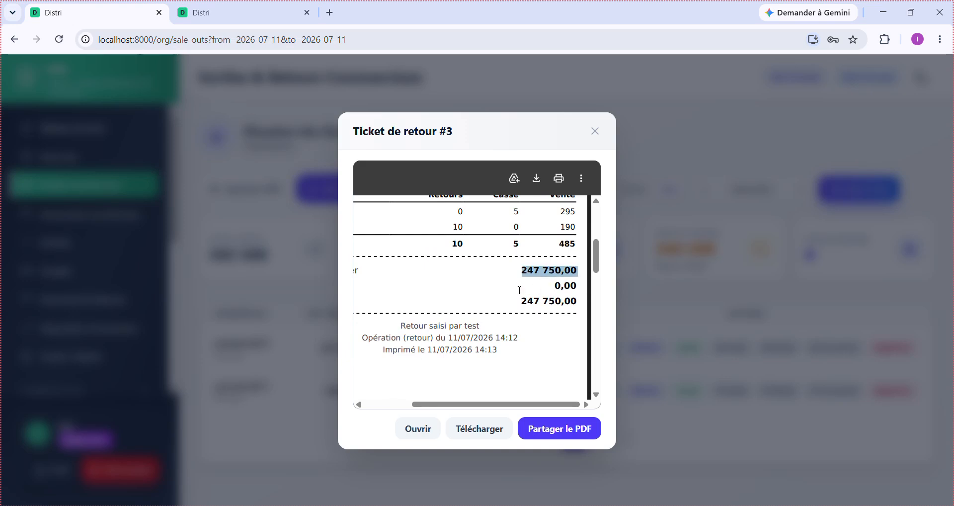
{"action": "scroll", "coordinate": [519, 290], "scroll_direction": "left", "scroll_amount": 1}
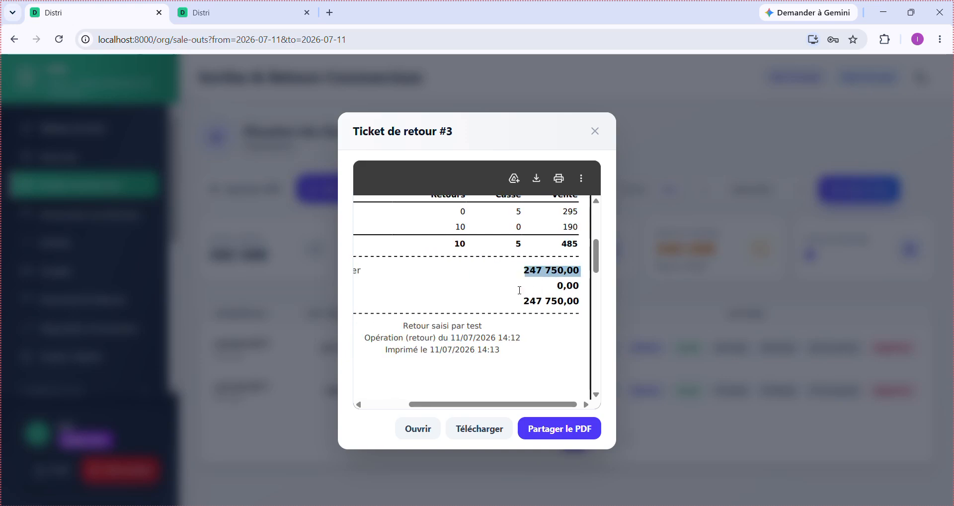
{"action": "scroll", "coordinate": [520, 290], "scroll_direction": "left", "scroll_amount": 5}
{"action": "left_click", "coordinate": [439, 310]}
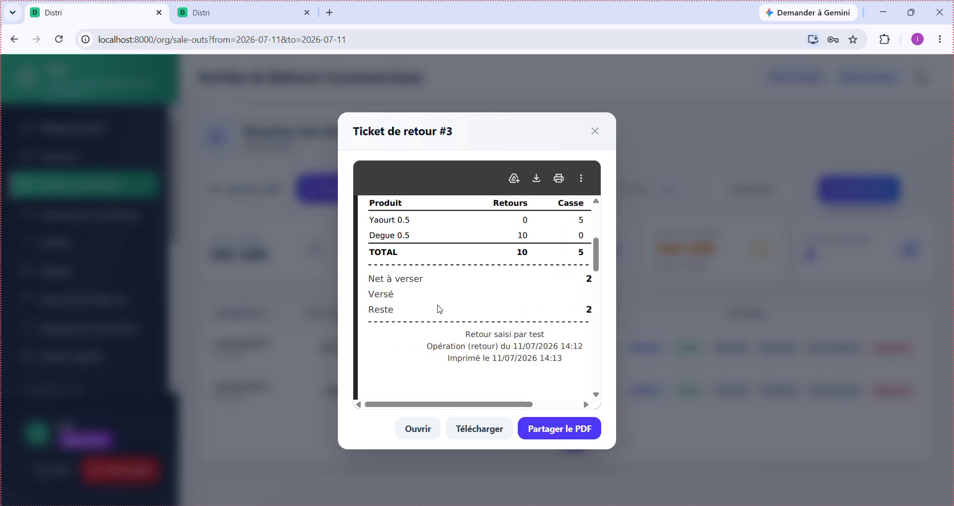
{"action": "scroll", "coordinate": [439, 309], "scroll_direction": "right", "scroll_amount": 5}
{"action": "scroll", "coordinate": [440, 309], "scroll_direction": "left", "scroll_amount": 5}
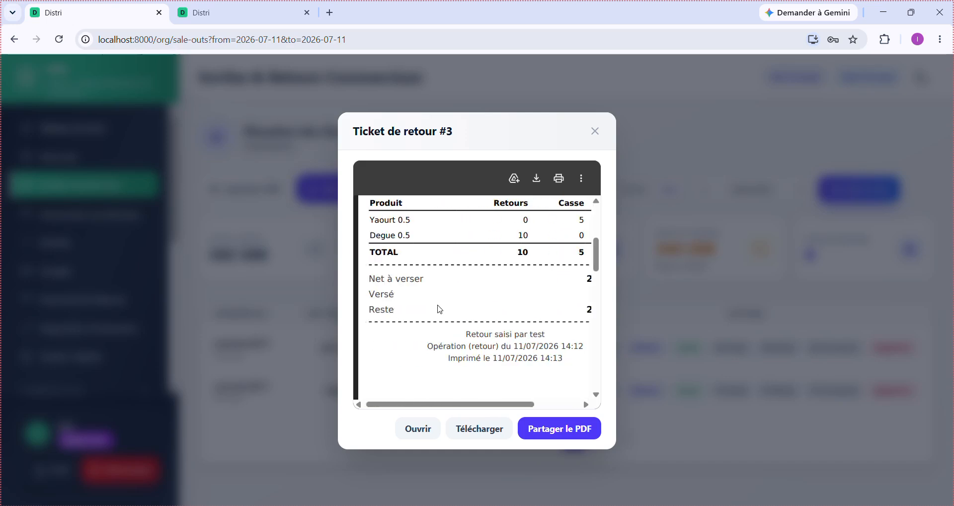
{"action": "scroll", "coordinate": [439, 309], "scroll_direction": "right", "scroll_amount": 5}
{"action": "scroll", "coordinate": [440, 309], "scroll_direction": "left", "scroll_amount": 5}
{"action": "scroll", "coordinate": [440, 309], "scroll_direction": "down", "scroll_amount": 3}
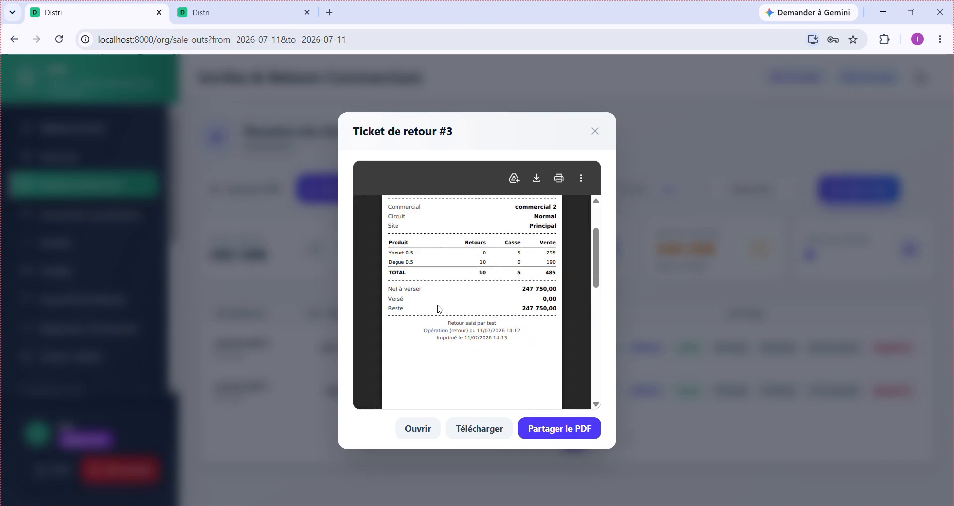
{"action": "scroll", "coordinate": [440, 309], "scroll_direction": "up", "scroll_amount": 2}
{"action": "scroll", "coordinate": [437, 309], "scroll_direction": "down", "scroll_amount": 5}
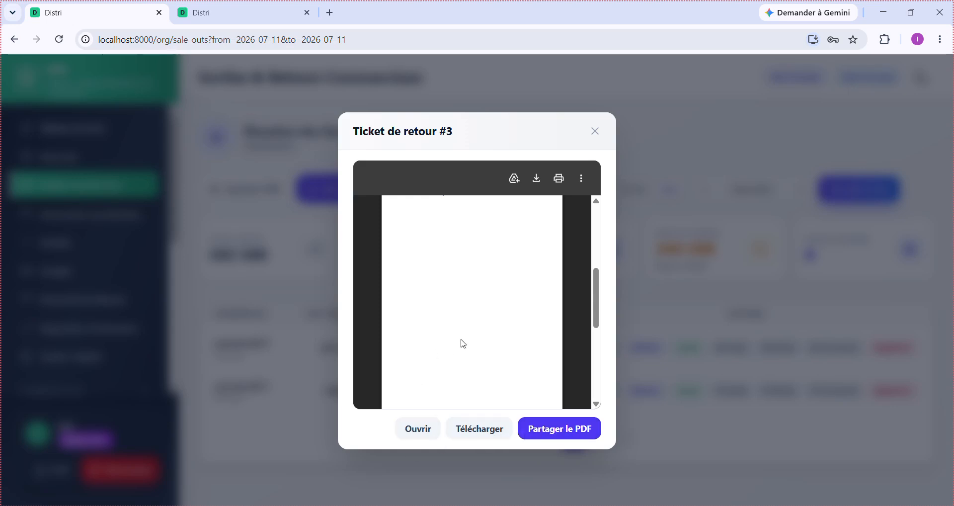
{"action": "scroll", "coordinate": [463, 343], "scroll_direction": "up", "scroll_amount": 5}
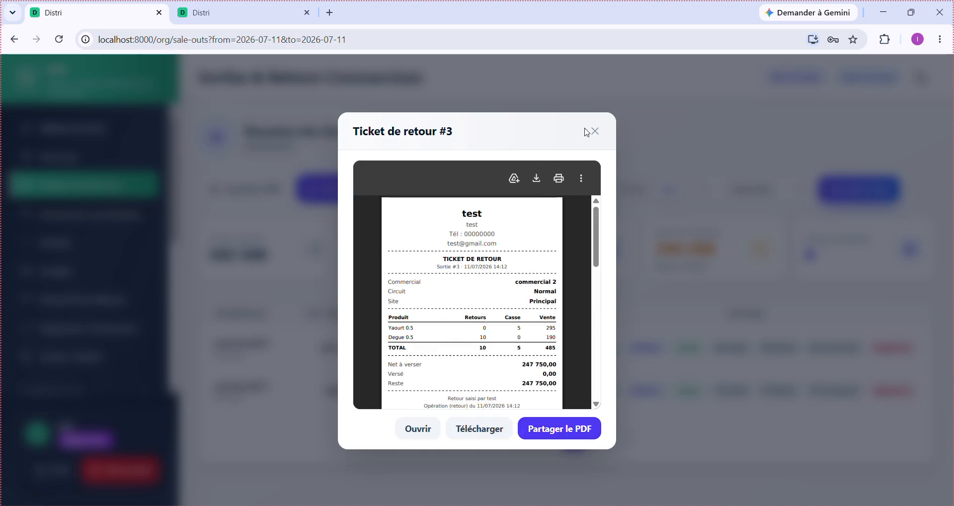
{"action": "left_click", "coordinate": [595, 131]}
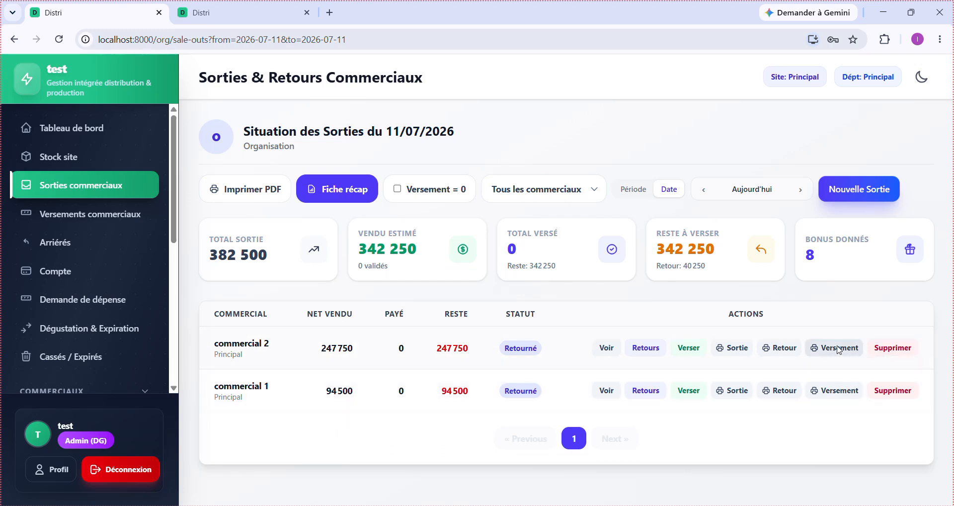
{"action": "left_click", "coordinate": [839, 348]}
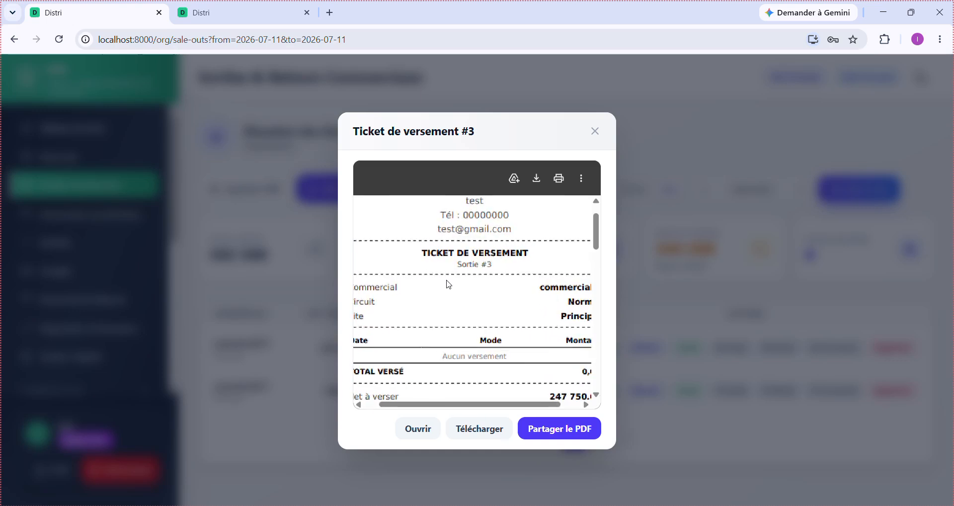
{"action": "scroll", "coordinate": [449, 285], "scroll_direction": "down", "scroll_amount": 2}
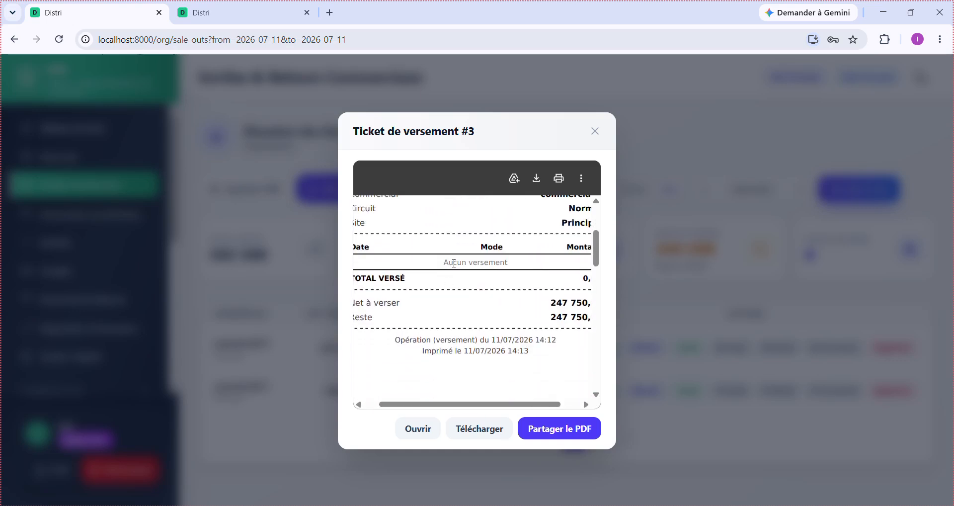
{"action": "scroll", "coordinate": [461, 303], "scroll_direction": "left", "scroll_amount": 2}
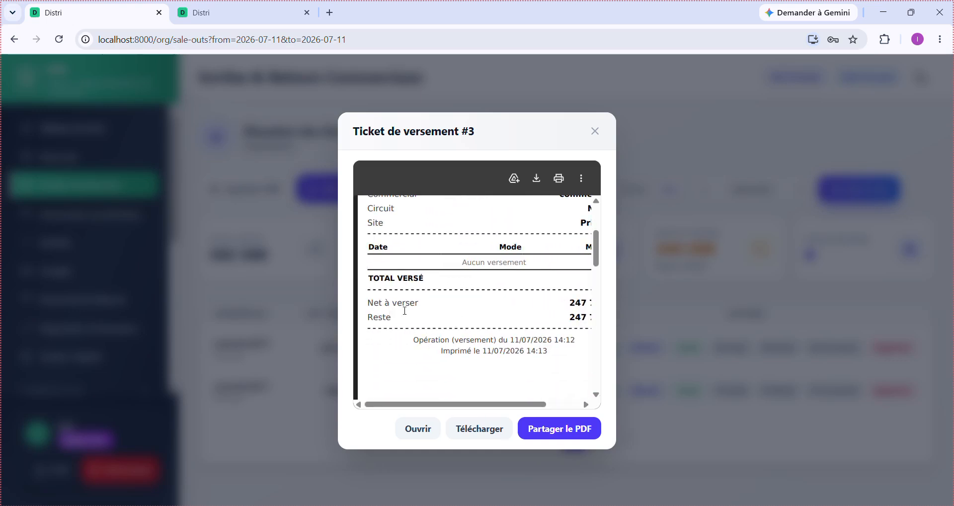
{"action": "scroll", "coordinate": [470, 325], "scroll_direction": "right", "scroll_amount": 2}
{"action": "scroll", "coordinate": [469, 326], "scroll_direction": "left", "scroll_amount": 2}
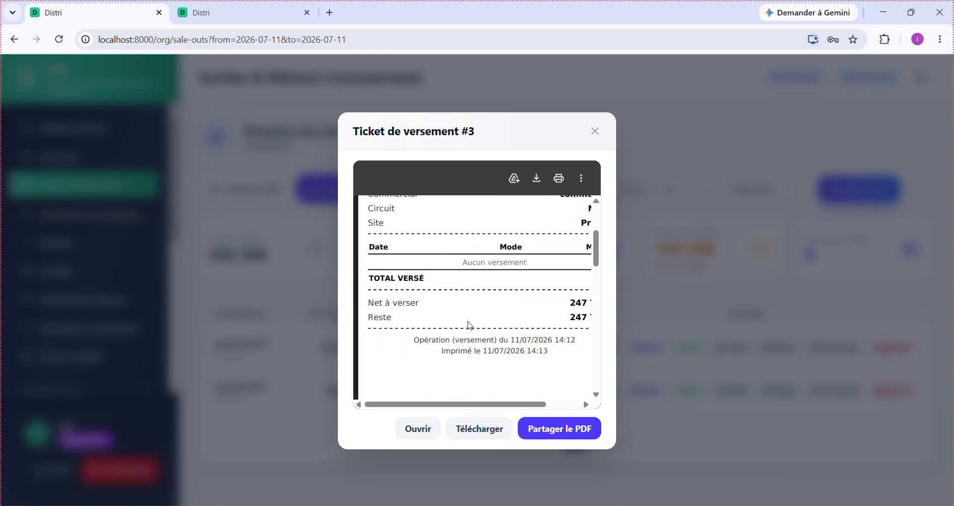
{"action": "scroll", "coordinate": [470, 326], "scroll_direction": "right", "scroll_amount": 2}
{"action": "scroll", "coordinate": [470, 325], "scroll_direction": "up", "scroll_amount": 5}
{"action": "scroll", "coordinate": [470, 326], "scroll_direction": "left", "scroll_amount": 2}
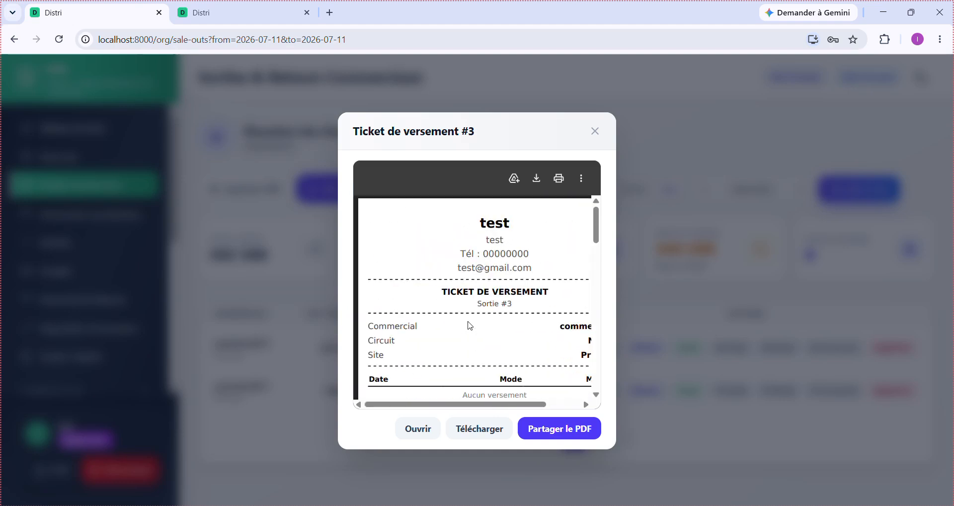
{"action": "left_click", "coordinate": [596, 131]}
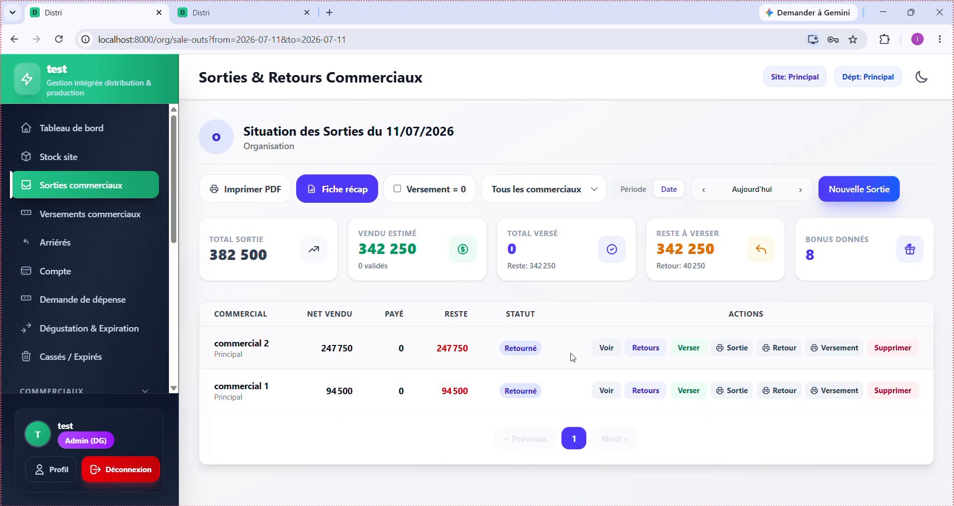
- Start a versement for commercial 2, replacing the prefilled 247750 with 240000
{"action": "left_click", "coordinate": [690, 351]}
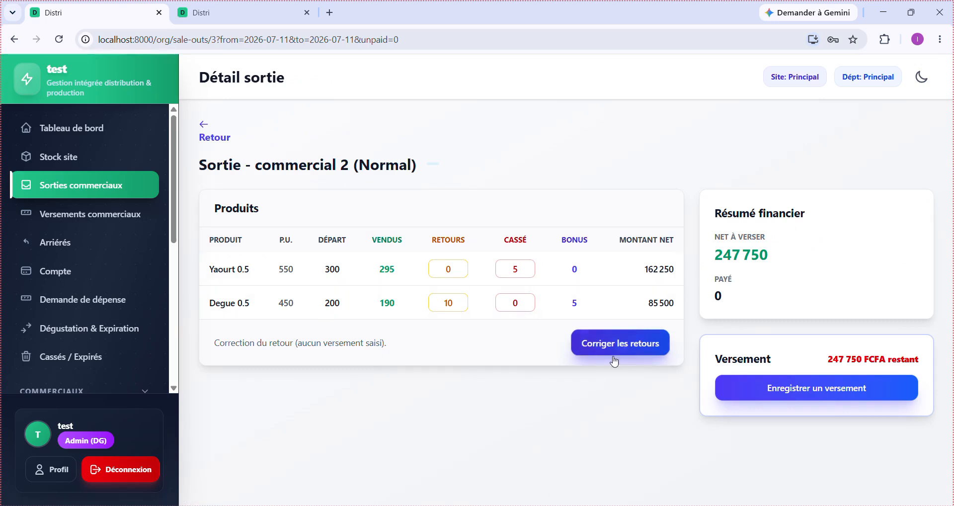
{"action": "left_click", "coordinate": [843, 393]}
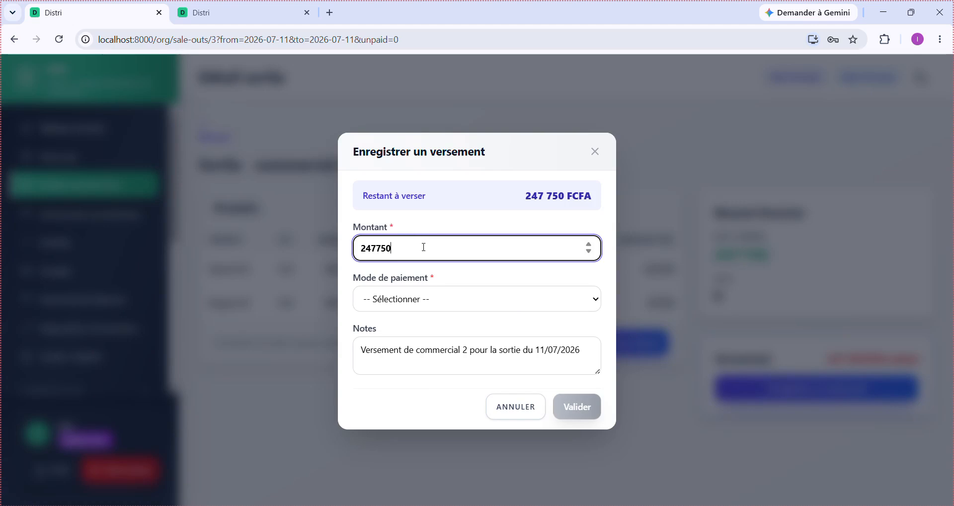
{"action": "left_click_drag", "start_coordinate": [403, 247], "coordinate": [355, 245]}
{"action": "type", "text": "240000"}
- Find the Mode de paiement list empty and cancel the versement
{"action": "left_click", "coordinate": [474, 300]}
{"action": "left_click", "coordinate": [475, 301]}
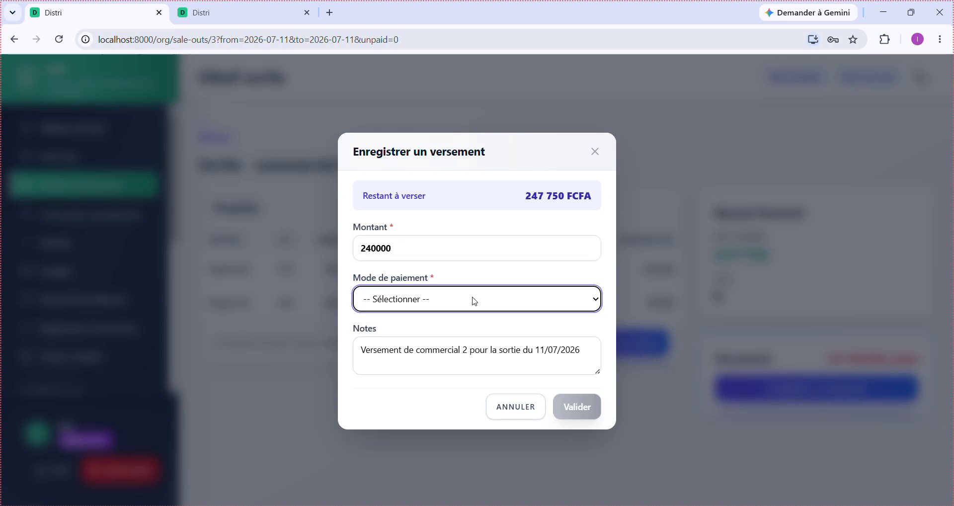
{"action": "left_click", "coordinate": [475, 301]}
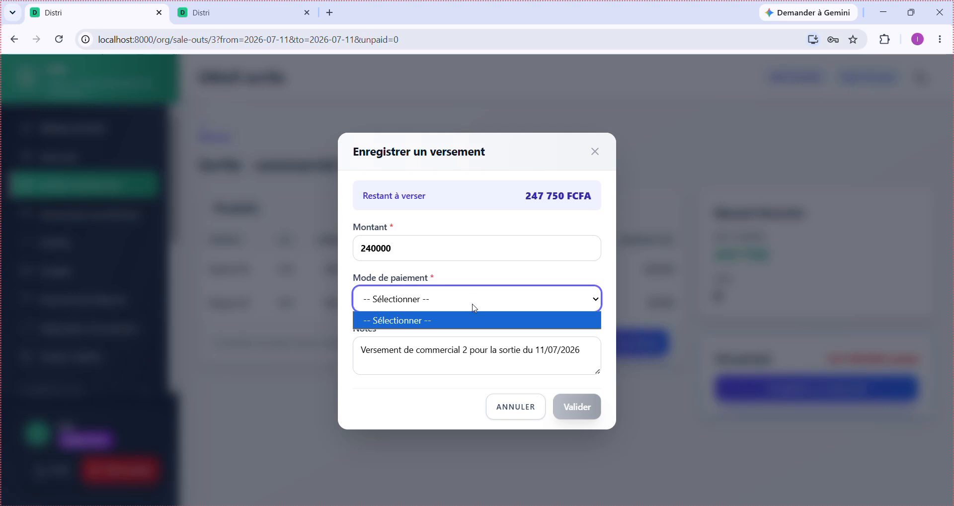
{"action": "left_click", "coordinate": [474, 308]}
{"action": "left_click", "coordinate": [475, 309]}
{"action": "left_click", "coordinate": [474, 309]}
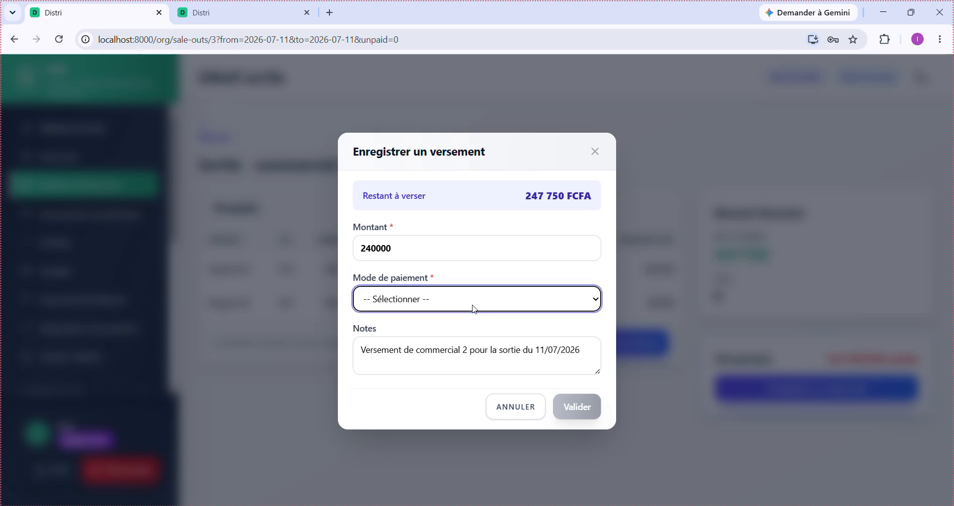
{"action": "left_click", "coordinate": [511, 417]}
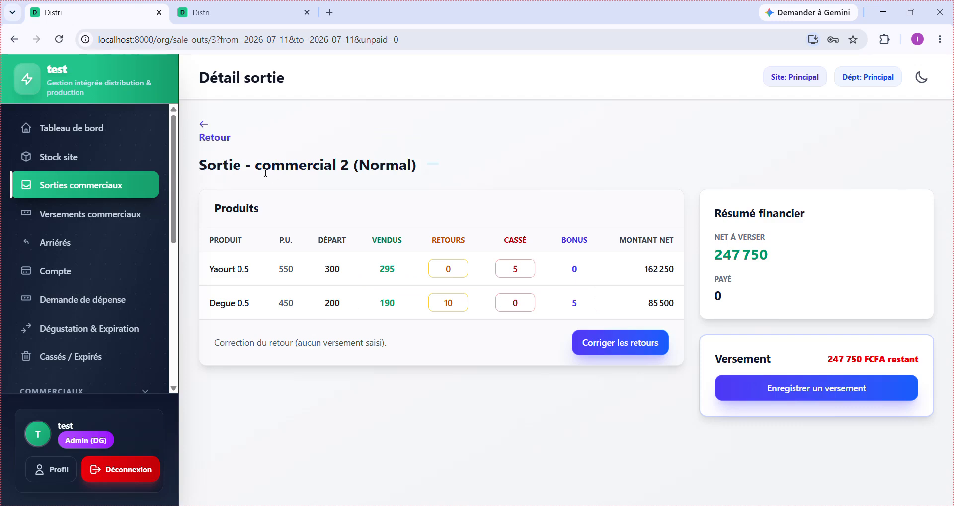
{"action": "scroll", "coordinate": [30, 272], "scroll_direction": "down", "scroll_amount": 6}
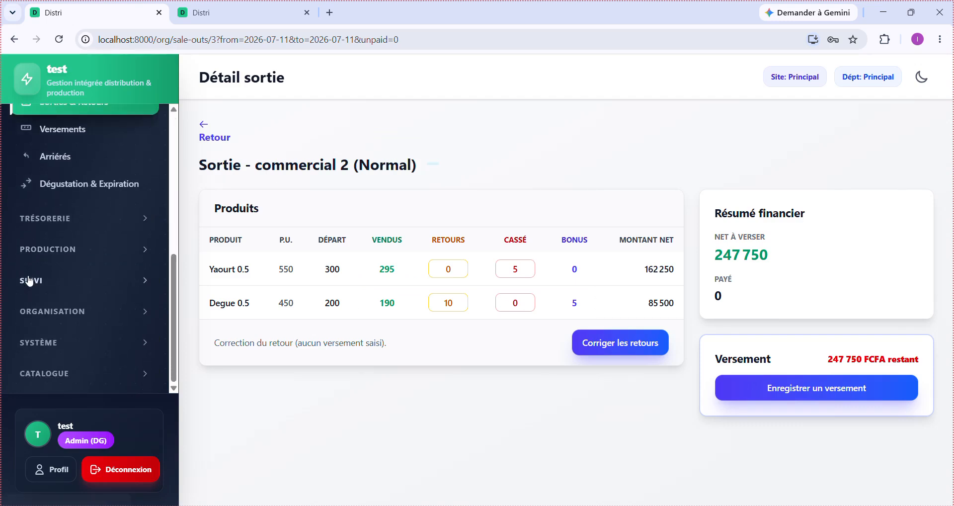
- Go to ORGANISATION > Paramètres and scroll through the organisation information form
{"action": "left_click", "coordinate": [83, 317]}
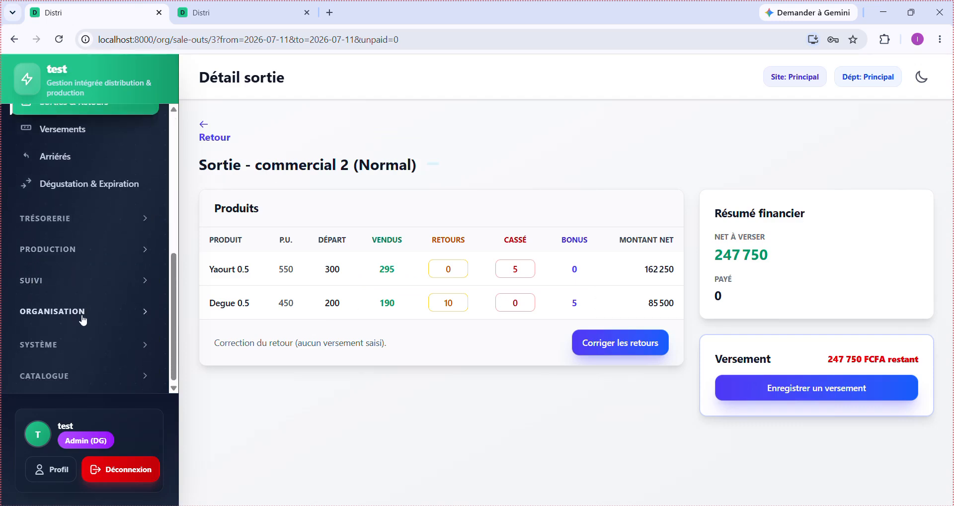
{"action": "scroll", "coordinate": [83, 320], "scroll_direction": "down", "scroll_amount": 1}
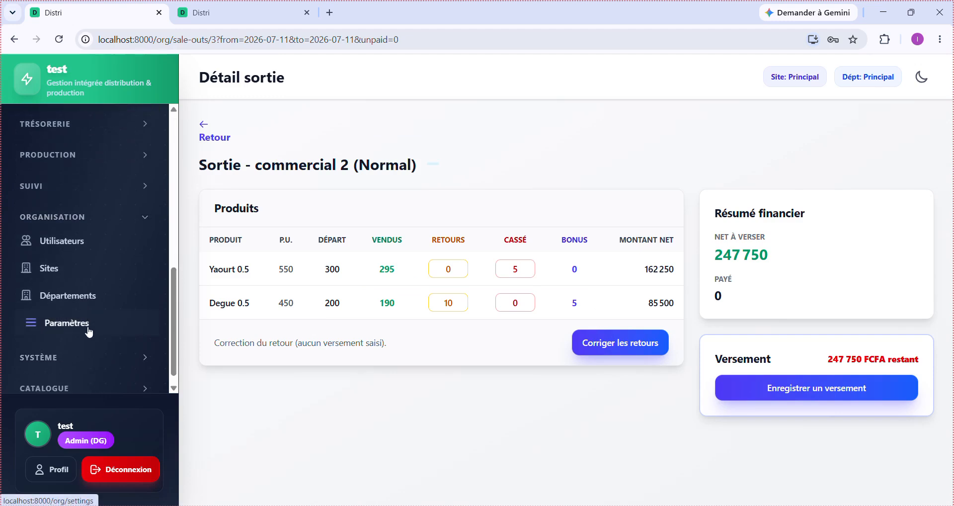
{"action": "left_click", "coordinate": [91, 325]}
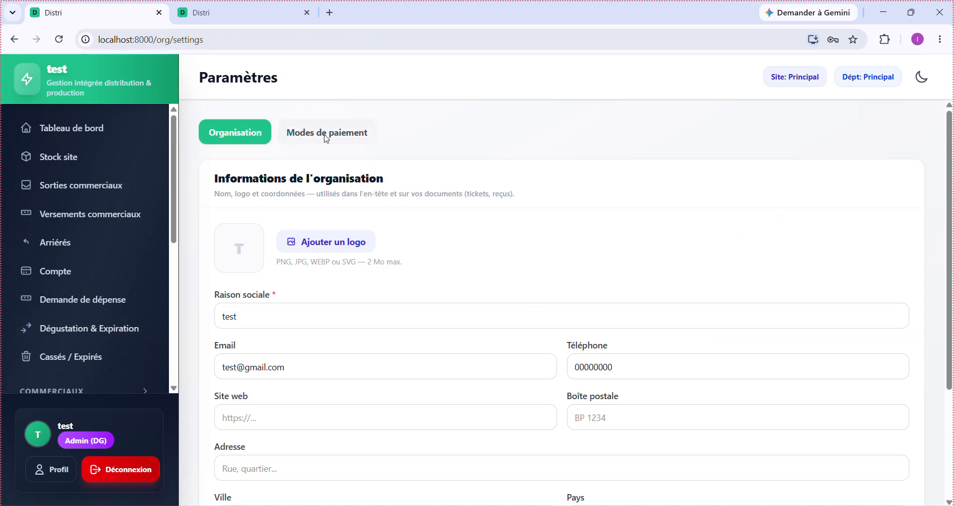
{"action": "scroll", "coordinate": [352, 326], "scroll_direction": "down", "scroll_amount": 3}
{"action": "scroll", "coordinate": [351, 326], "scroll_direction": "up", "scroll_amount": 3}
{"action": "scroll", "coordinate": [351, 326], "scroll_direction": "down", "scroll_amount": 3}
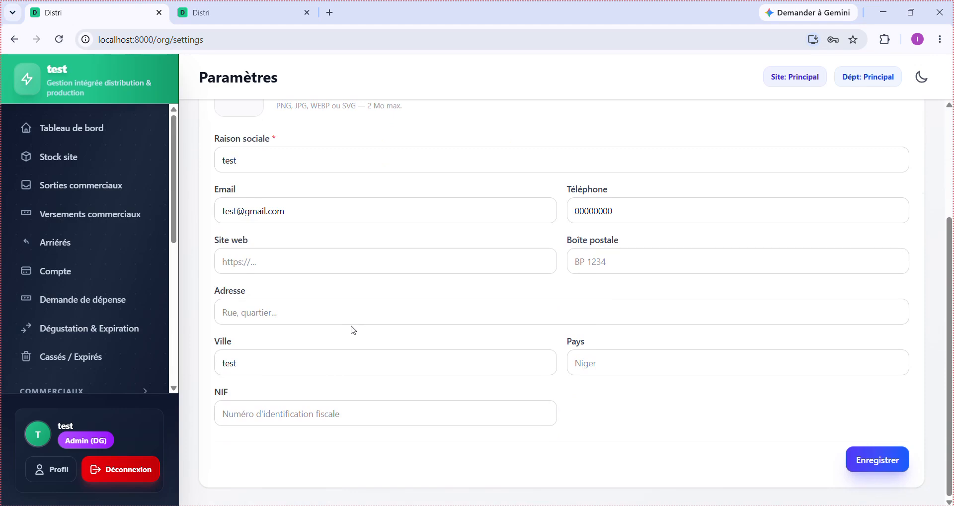
{"action": "scroll", "coordinate": [353, 330], "scroll_direction": "up", "scroll_amount": 3}
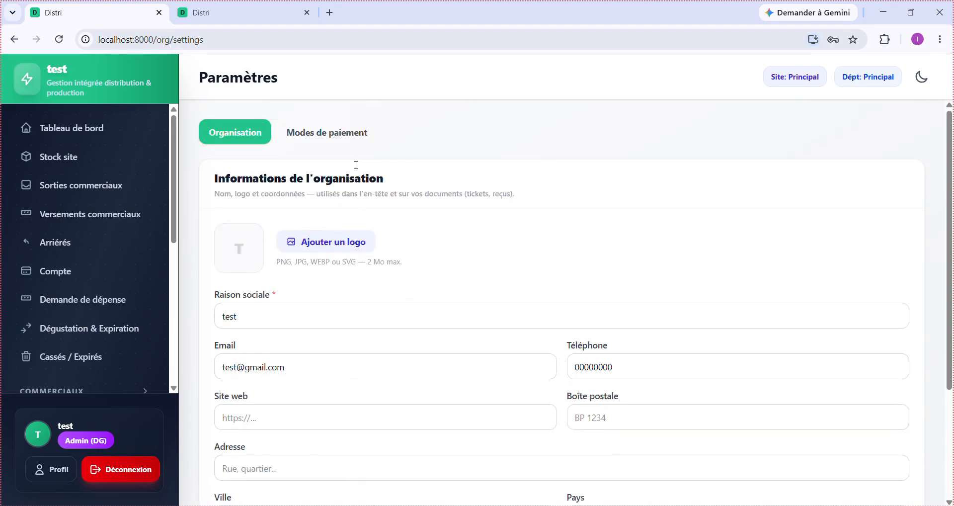
- Add a new active payment mode named 'Espece' under Modes de paiement
{"action": "left_click", "coordinate": [356, 136]}
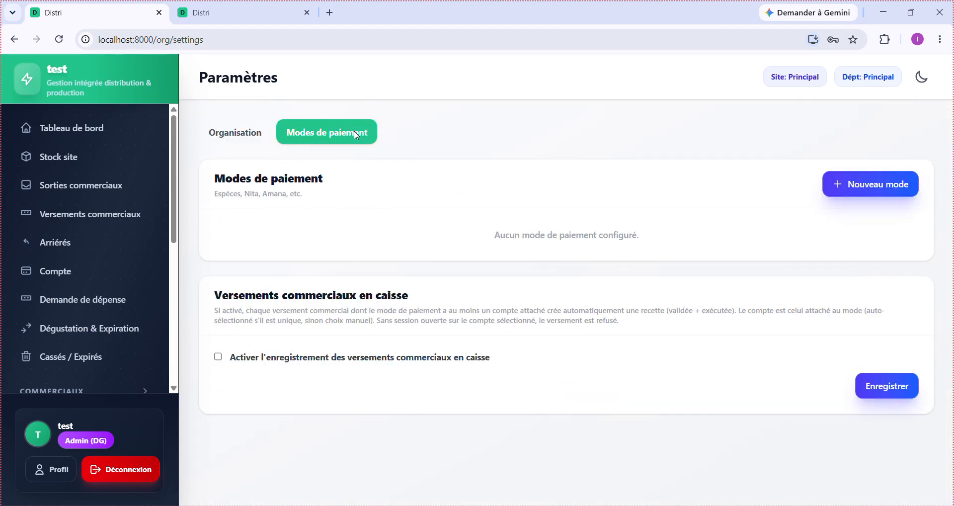
{"action": "left_click", "coordinate": [863, 185]}
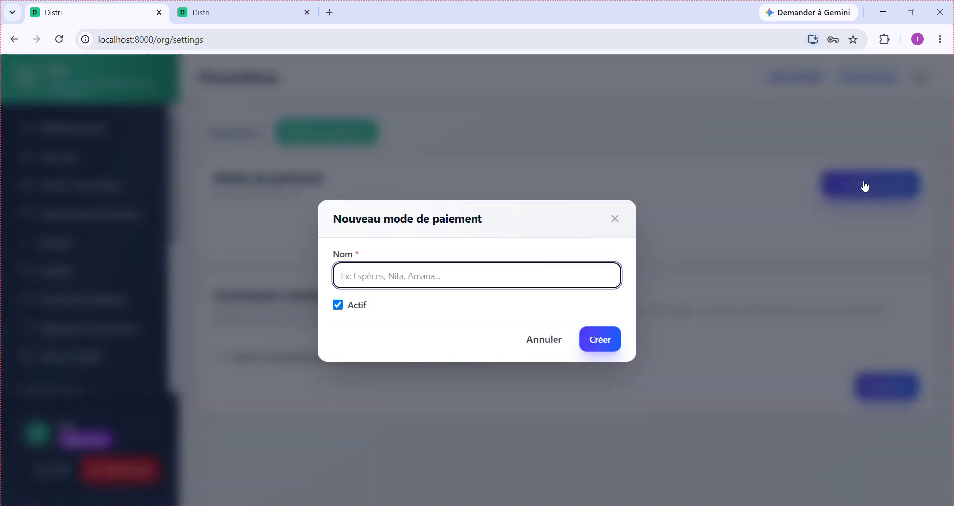
{"action": "type", "text": "Espece"}
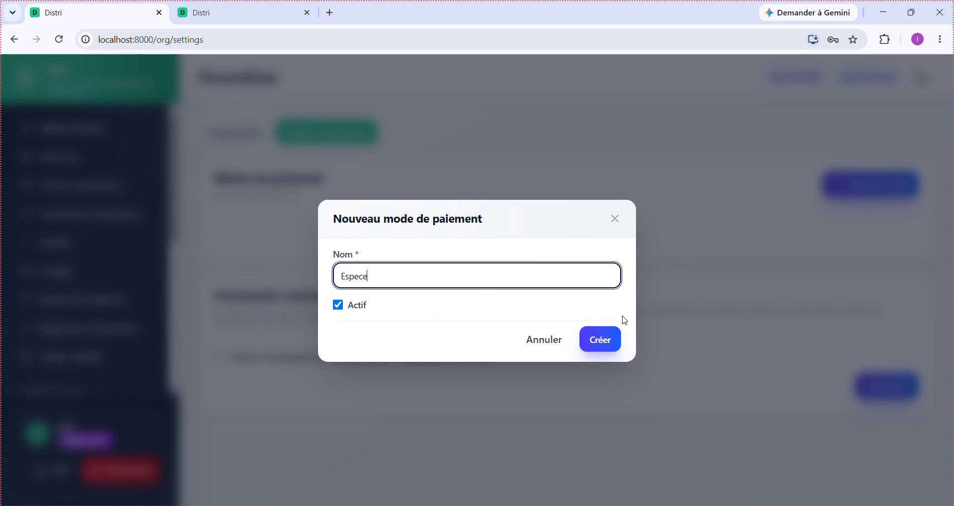
{"action": "left_click", "coordinate": [598, 344]}
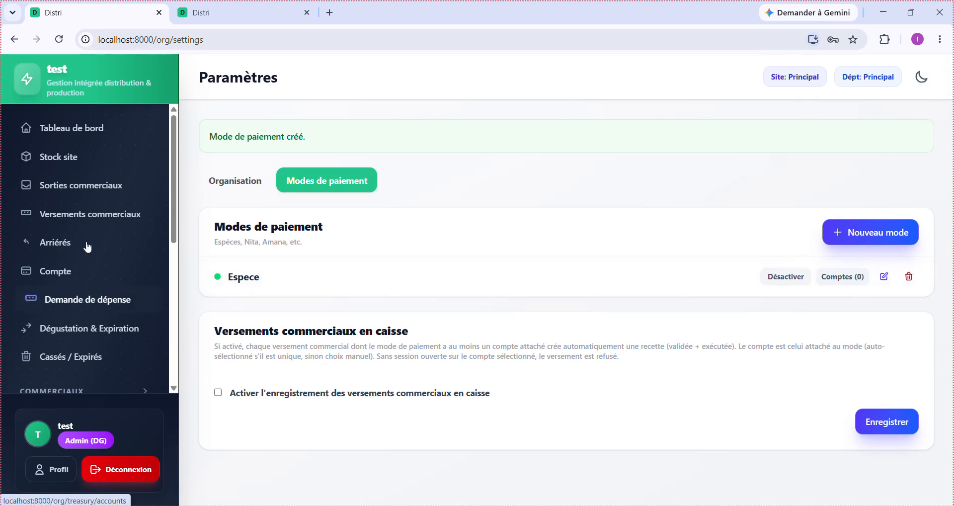
{"action": "left_click", "coordinate": [103, 189]}
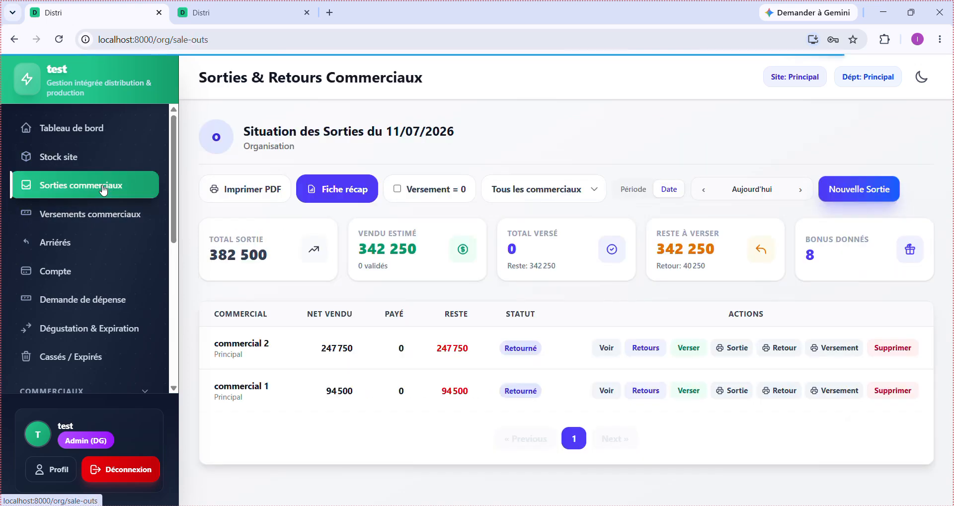
- Record a 240 000 FCFA versement in Espece for commercial 2
{"action": "left_click", "coordinate": [692, 352]}
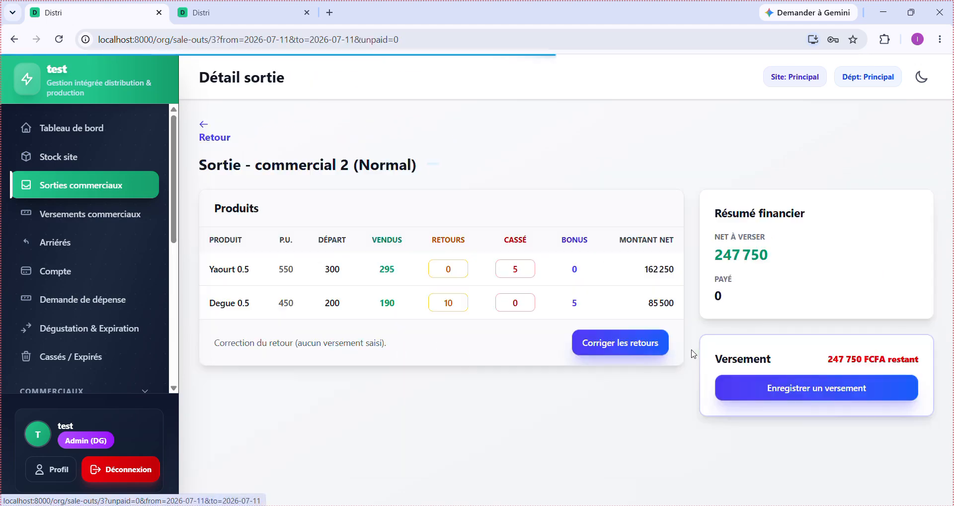
{"action": "left_click", "coordinate": [794, 390]}
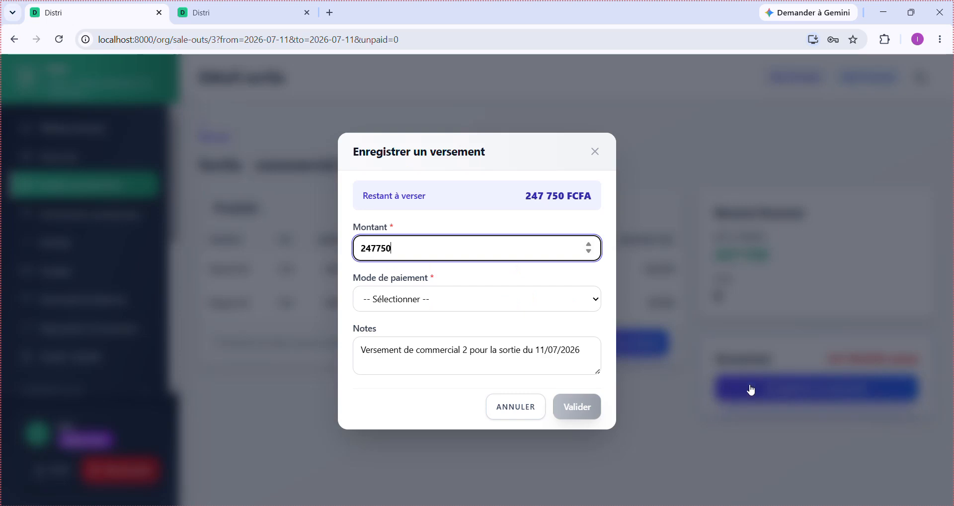
{"action": "left_click_drag", "start_coordinate": [424, 247], "coordinate": [319, 243]}
{"action": "type", "text": "2"}
{"action": "left_click", "coordinate": [486, 303]}
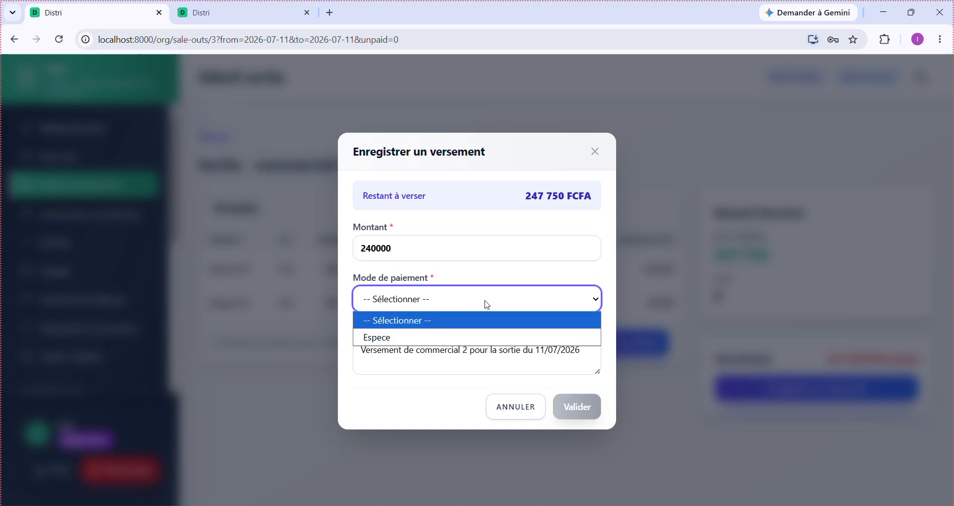
{"action": "left_click", "coordinate": [454, 339]}
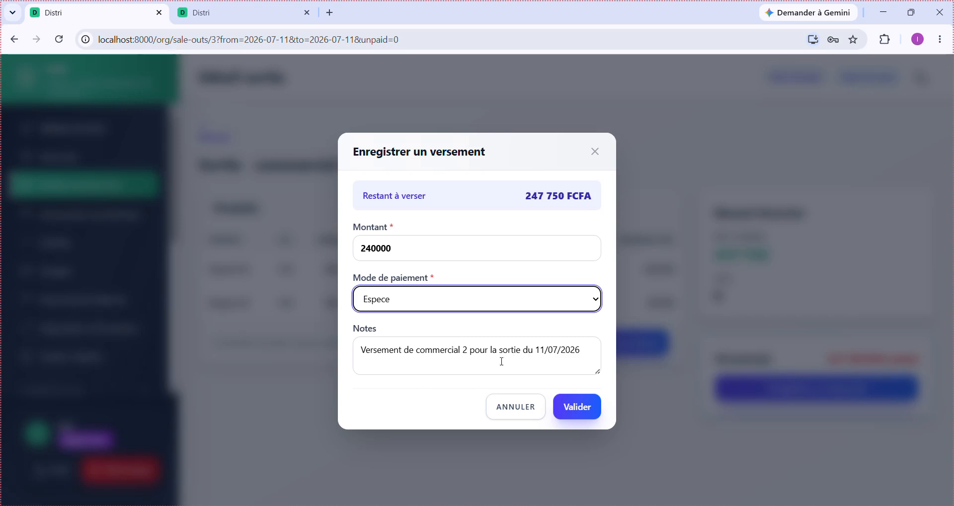
{"action": "left_click", "coordinate": [579, 348]}
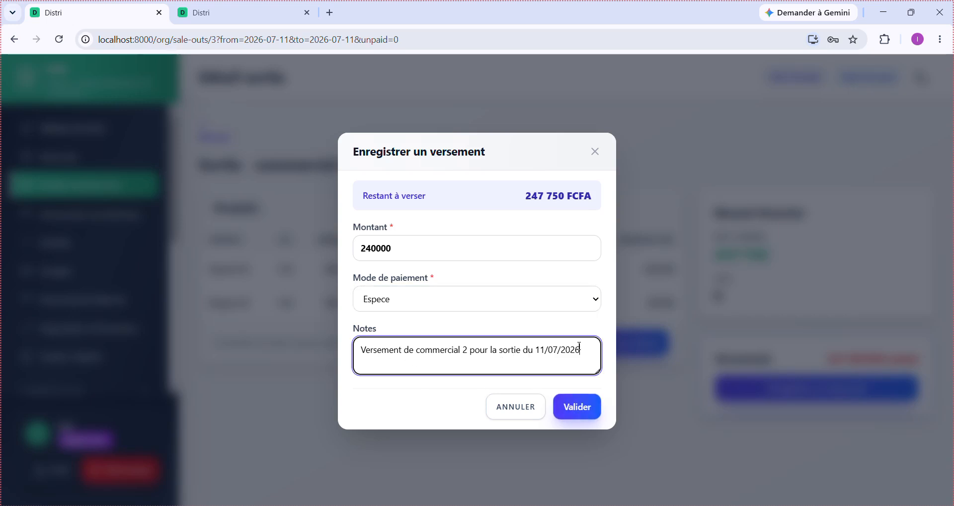
{"action": "left_click", "coordinate": [575, 413]}
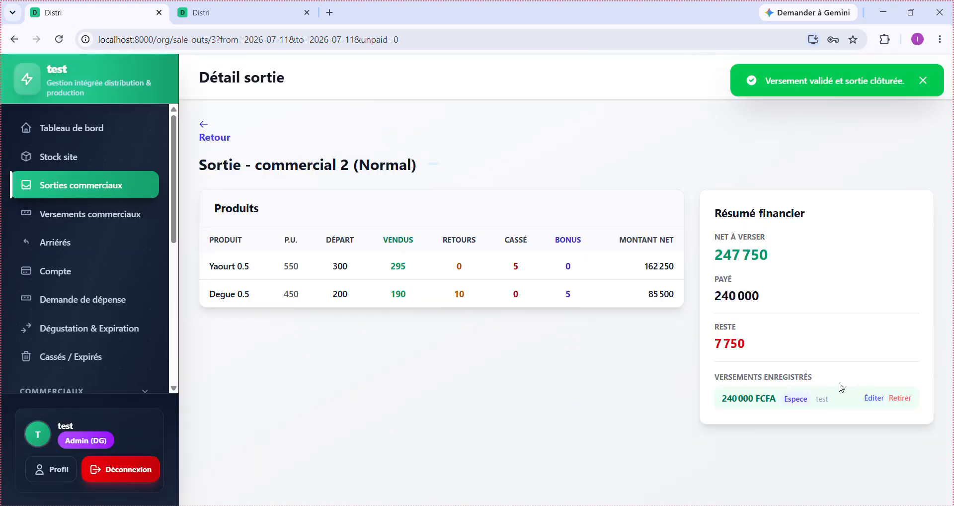
- Check the recorded payment and the 7 750 remaining balance, then return to the sale-outs list
{"action": "triple_click", "coordinate": [821, 401]}
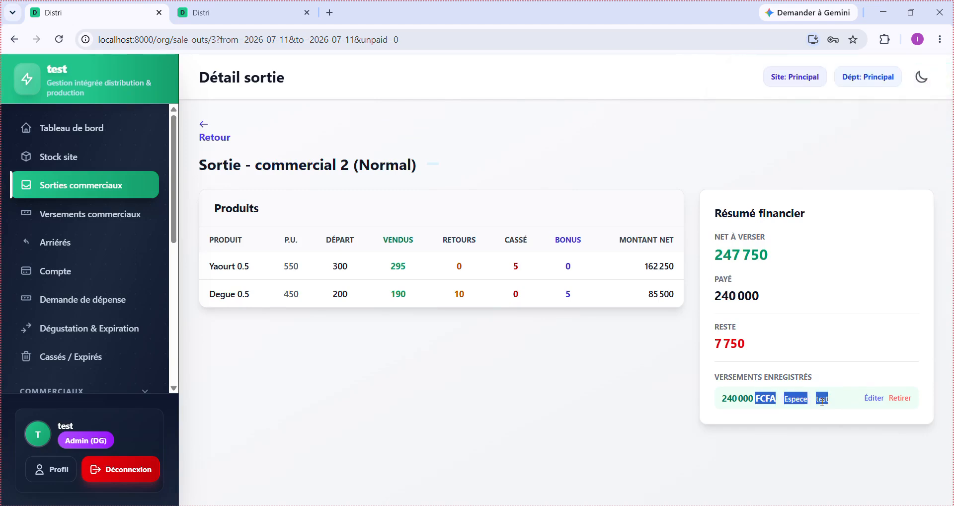
{"action": "left_click", "coordinate": [822, 401]}
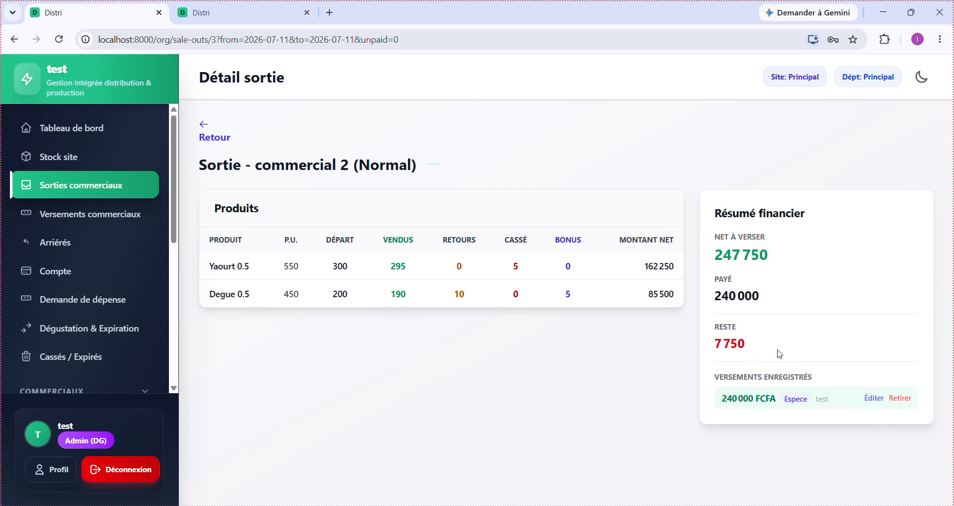
{"action": "left_click_drag", "start_coordinate": [779, 353], "coordinate": [704, 327]}
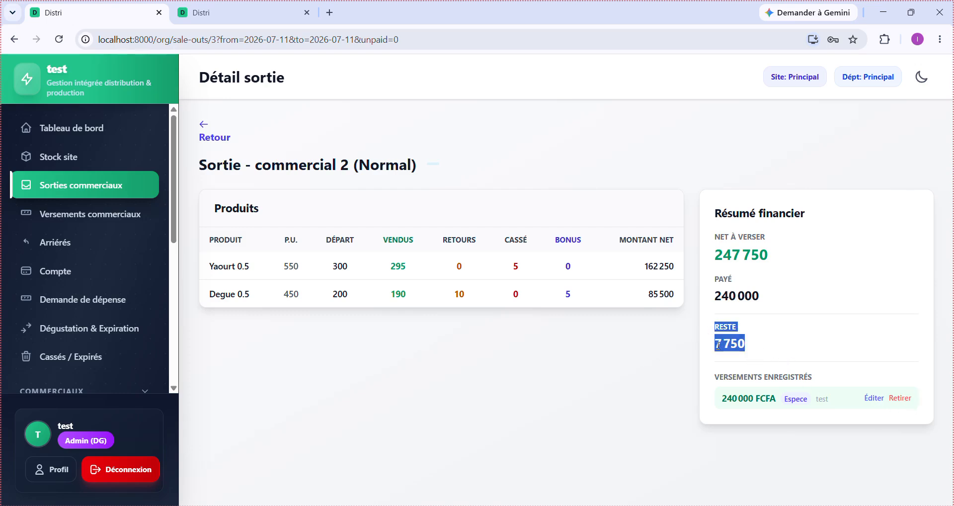
{"action": "left_click", "coordinate": [718, 346]}
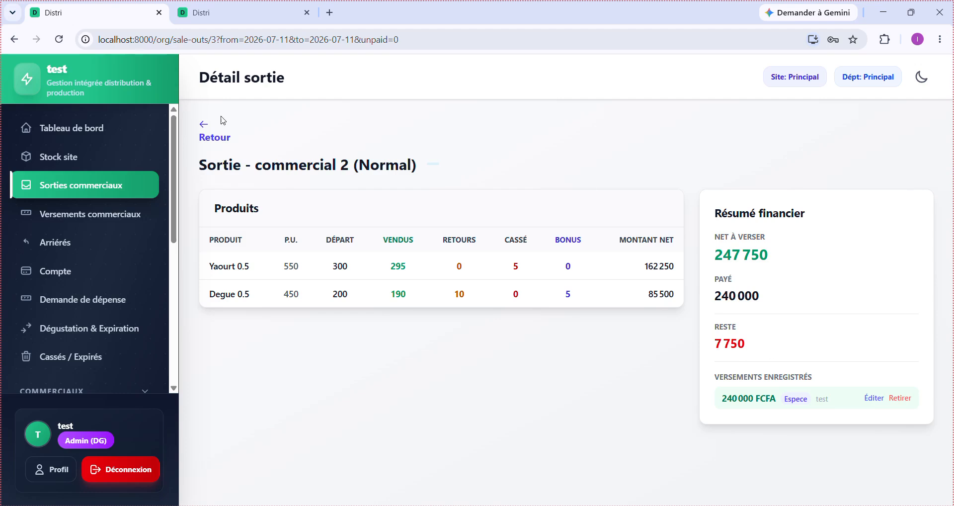
{"action": "left_click", "coordinate": [223, 138]}
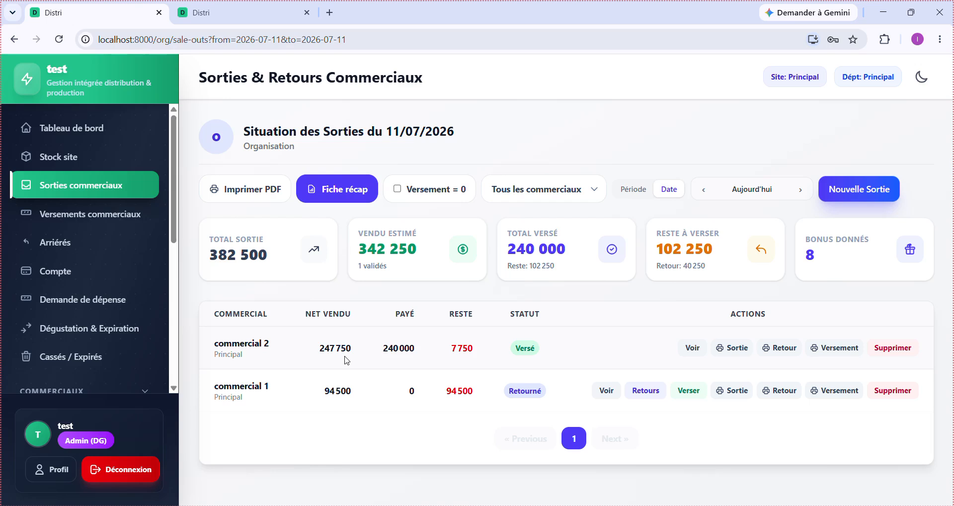
{"action": "left_click_drag", "start_coordinate": [382, 351], "coordinate": [559, 362]}
{"action": "left_click", "coordinate": [559, 361]}
{"action": "left_click", "coordinate": [839, 350]}
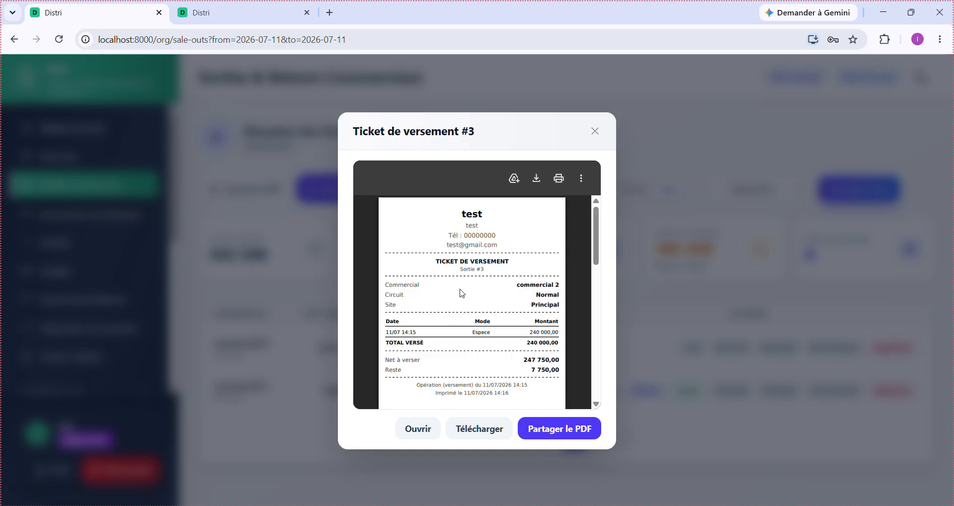
{"action": "scroll", "coordinate": [519, 352], "scroll_direction": "up", "scroll_amount": 5}
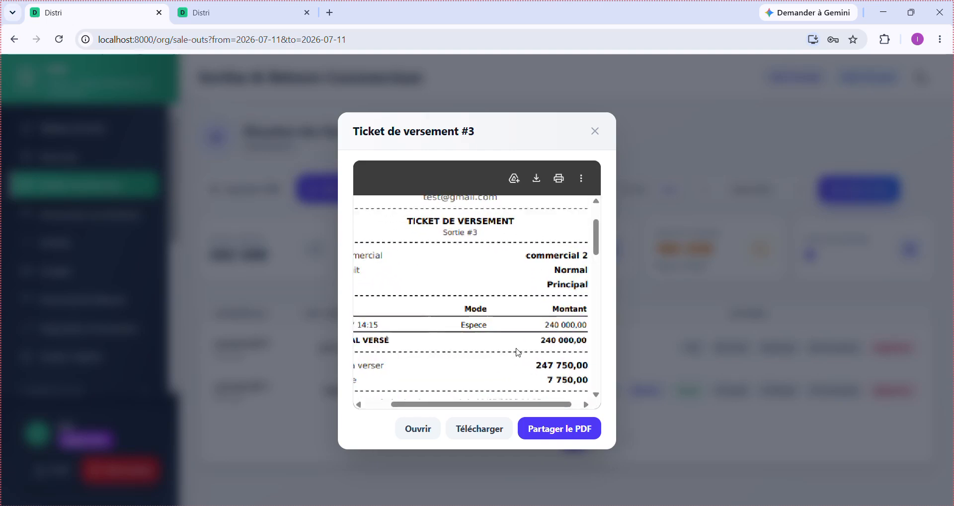
{"action": "scroll", "coordinate": [518, 353], "scroll_direction": "down", "scroll_amount": 5}
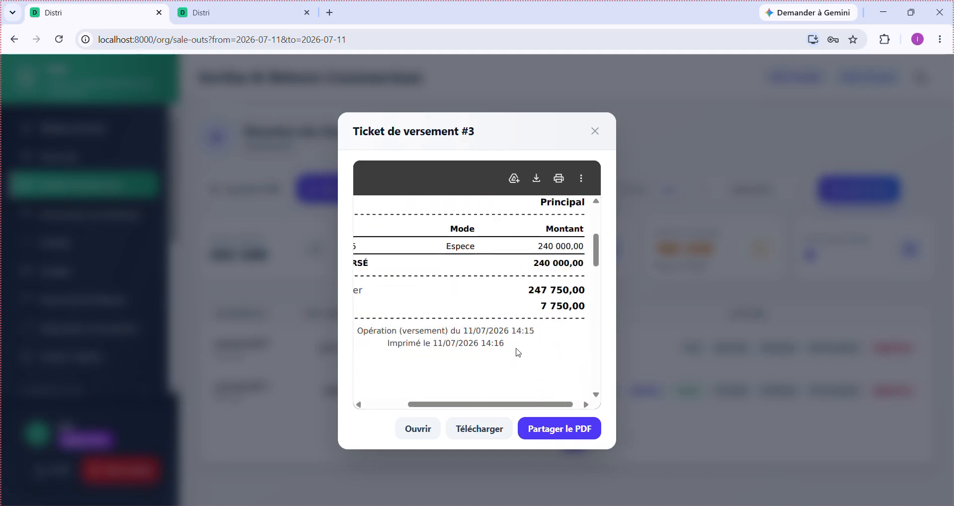
{"action": "scroll", "coordinate": [518, 352], "scroll_direction": "down", "scroll_amount": 2}
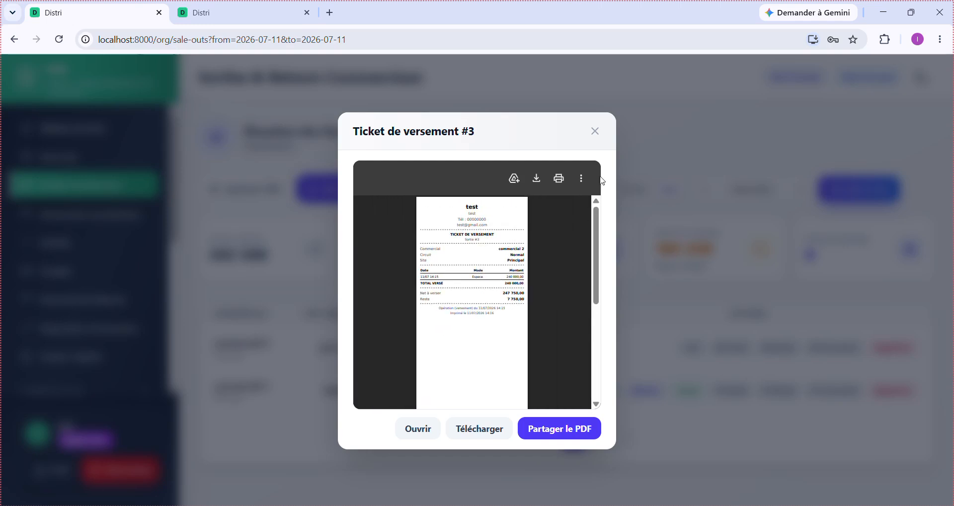
{"action": "left_click", "coordinate": [595, 132]}
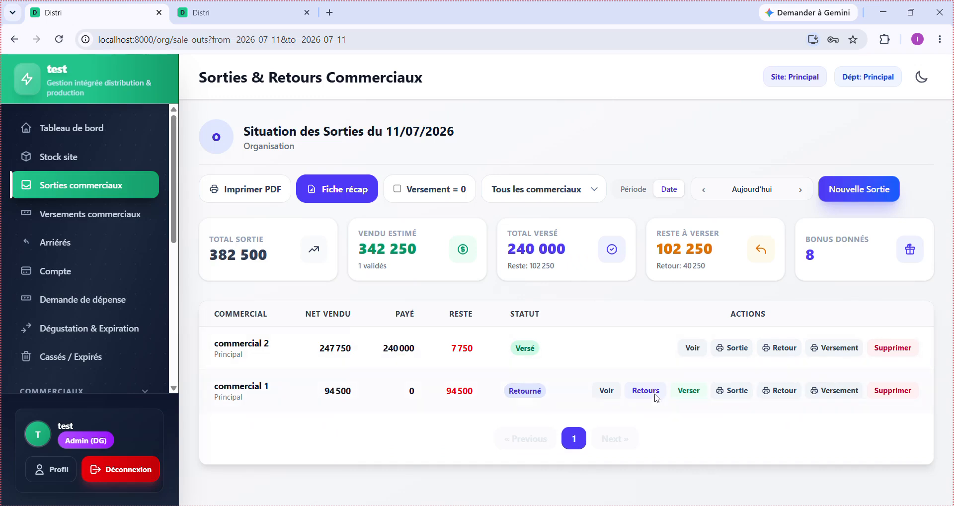
- Record commercial 1's full 94 500 FCFA versement in Espece and return to the sale-outs list
{"action": "left_click", "coordinate": [689, 393]}
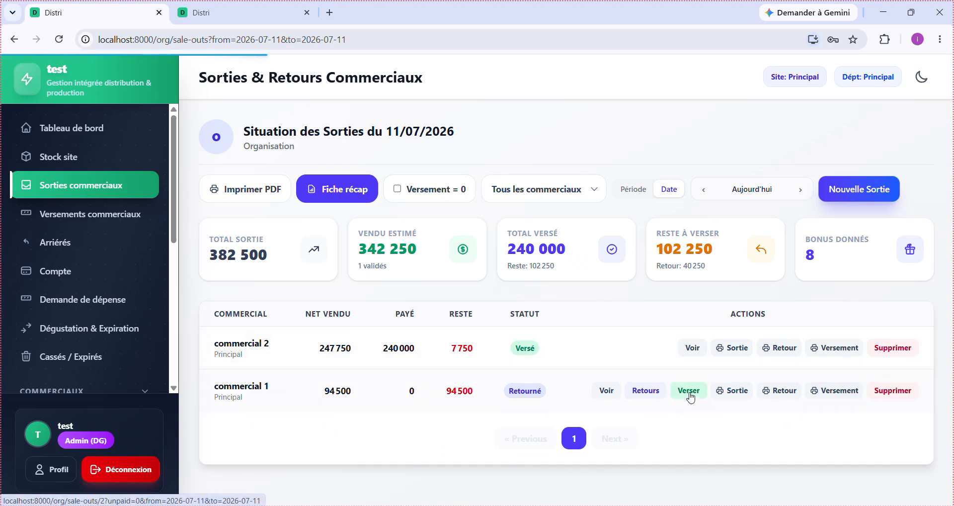
{"action": "left_click", "coordinate": [788, 388]}
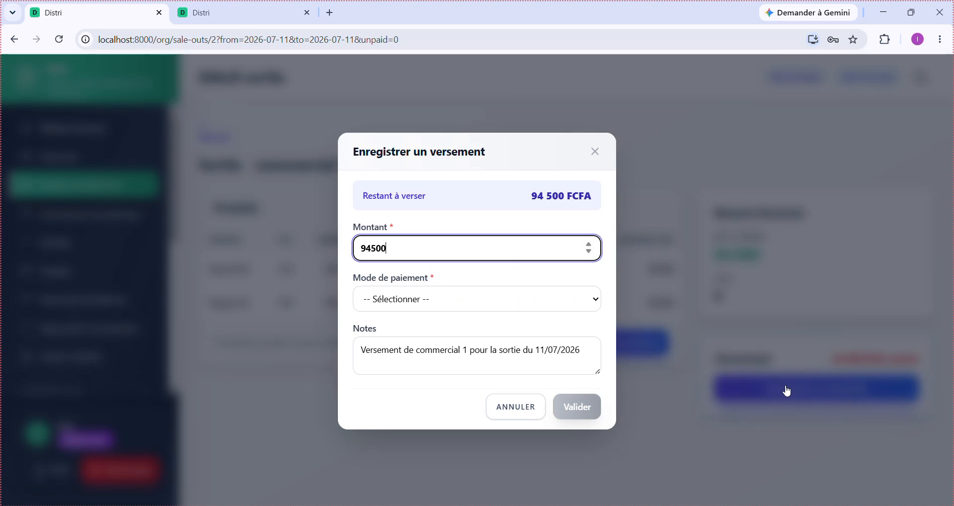
{"action": "left_click", "coordinate": [433, 304]}
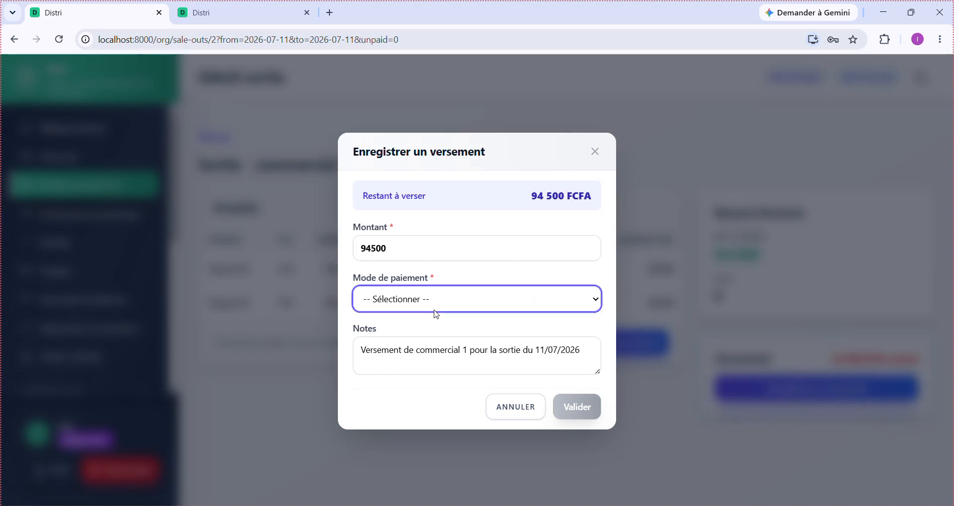
{"action": "left_click", "coordinate": [452, 342]}
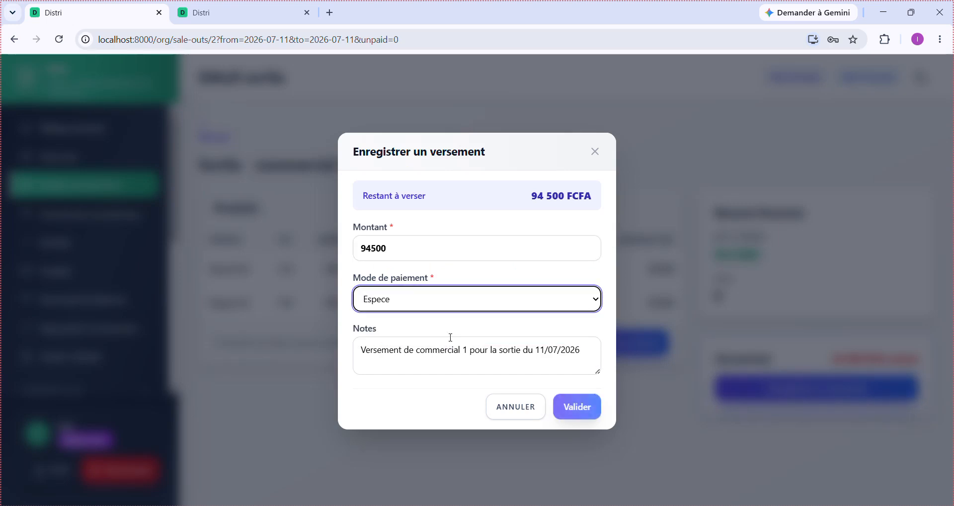
{"action": "left_click", "coordinate": [583, 412]}
{"action": "left_click", "coordinate": [584, 411]}
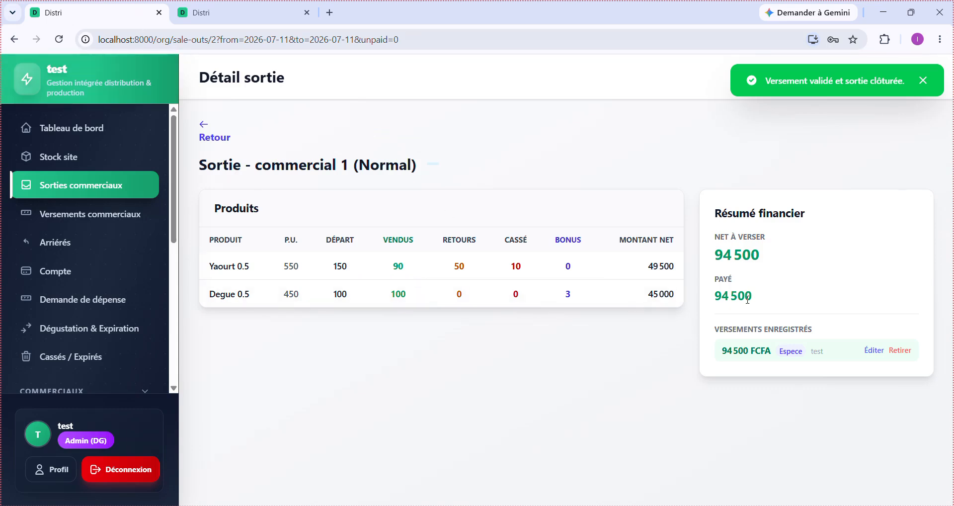
{"action": "left_click", "coordinate": [215, 142]}
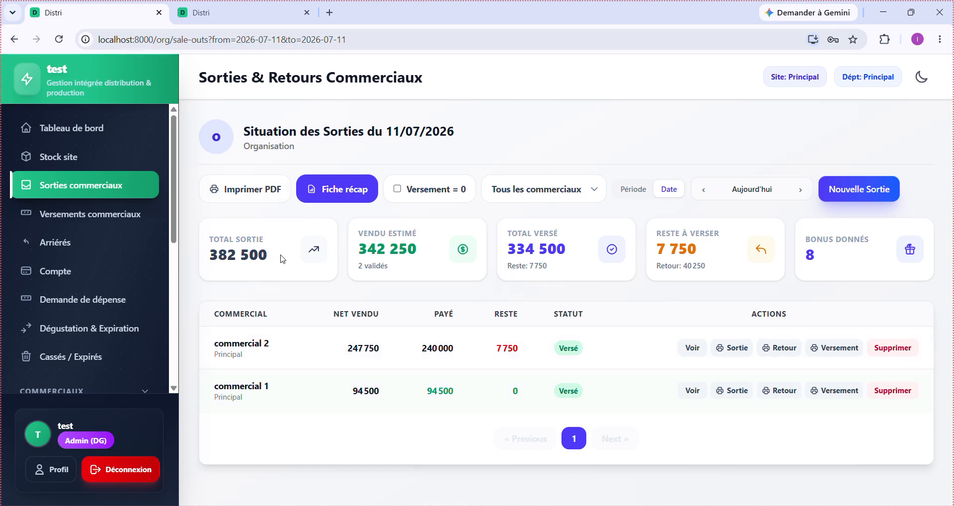
{"action": "left_click_drag", "start_coordinate": [285, 259], "coordinate": [210, 256]}
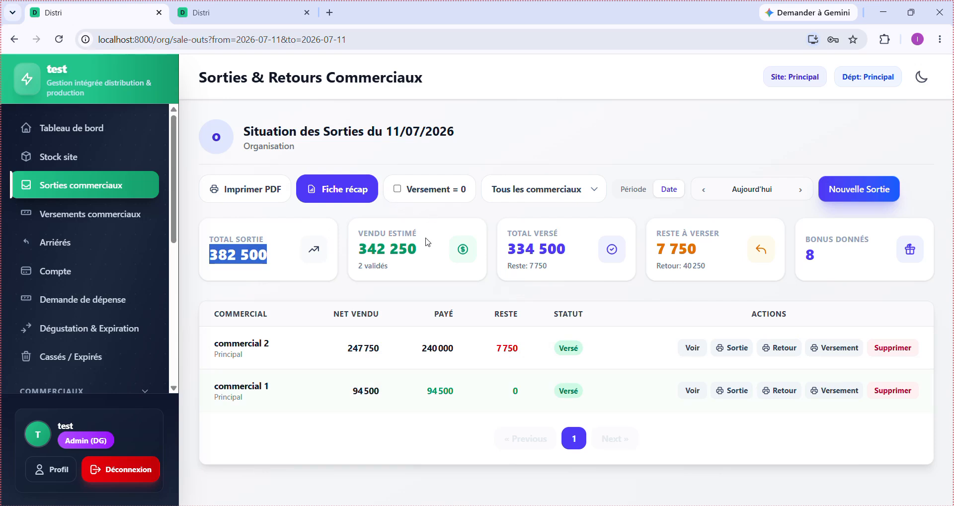
{"action": "left_click_drag", "start_coordinate": [428, 243], "coordinate": [359, 256]}
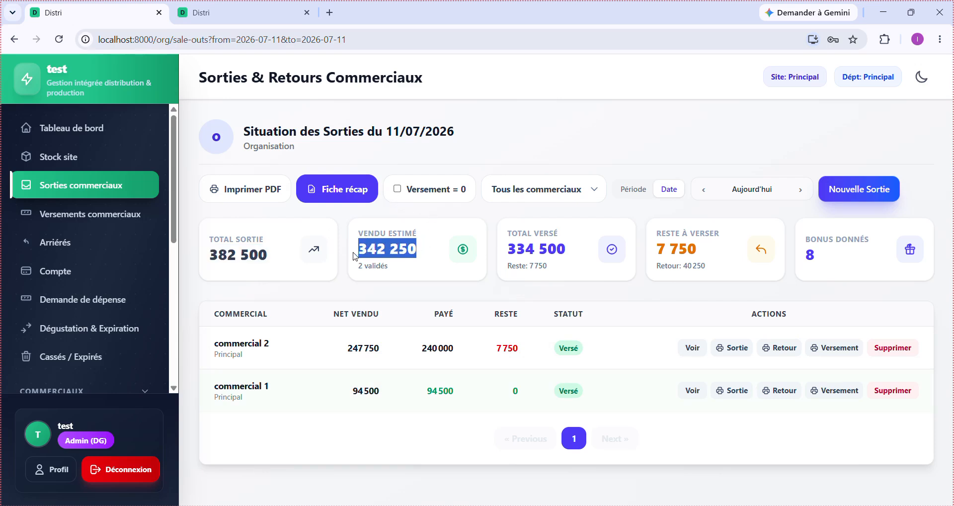
{"action": "left_click_drag", "start_coordinate": [579, 266], "coordinate": [506, 260]}
{"action": "left_click", "coordinate": [553, 255]}
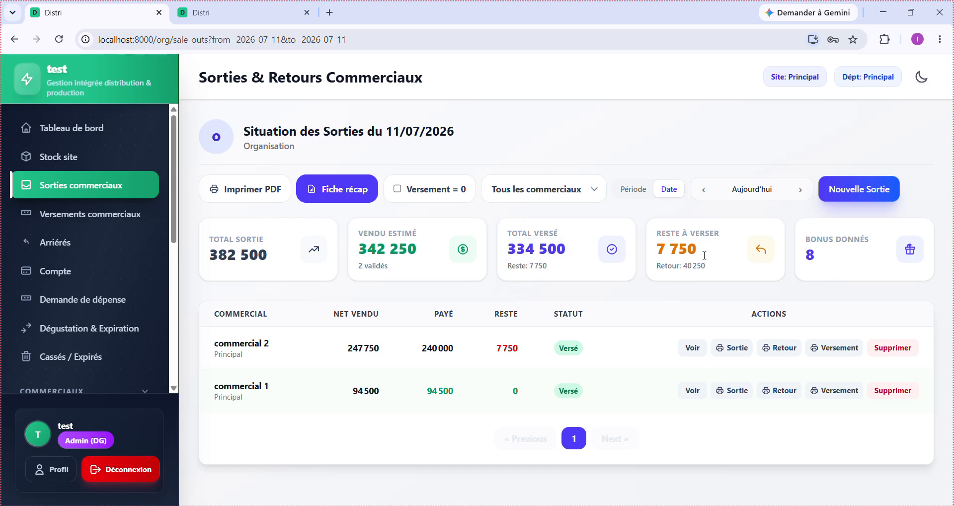
{"action": "left_click_drag", "start_coordinate": [715, 253], "coordinate": [657, 255]}
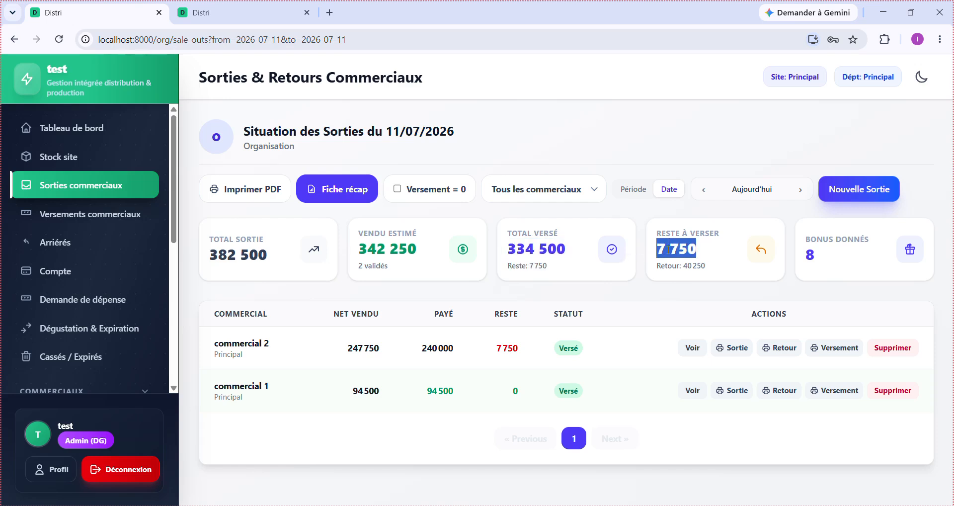
{"action": "left_click", "coordinate": [834, 273]}
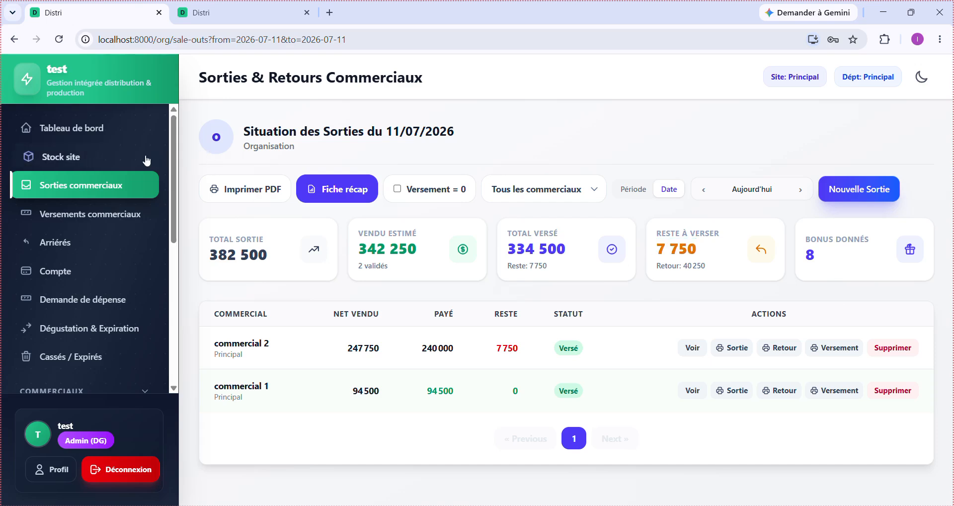
- Open the Tableau de bord and scroll through the commercial charts
{"action": "left_click", "coordinate": [83, 130]}
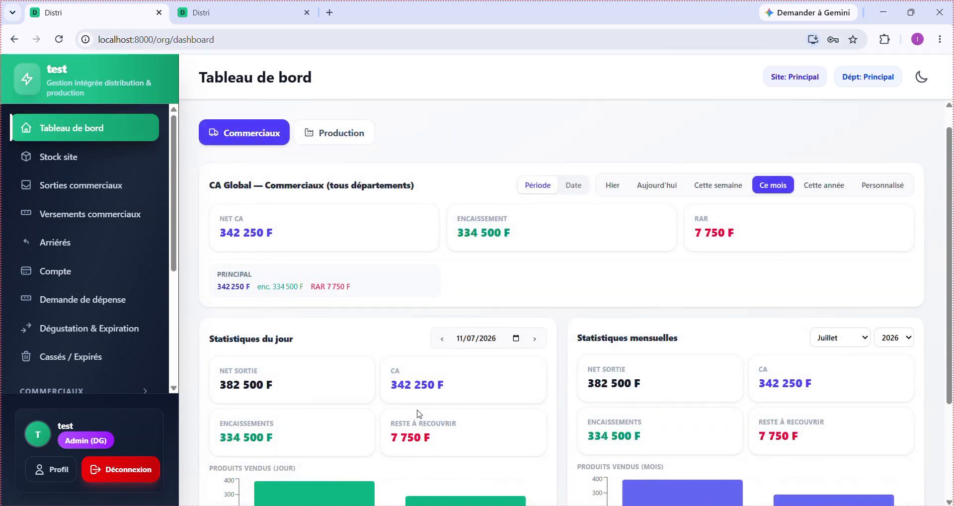
{"action": "scroll", "coordinate": [416, 414], "scroll_direction": "down", "scroll_amount": 3}
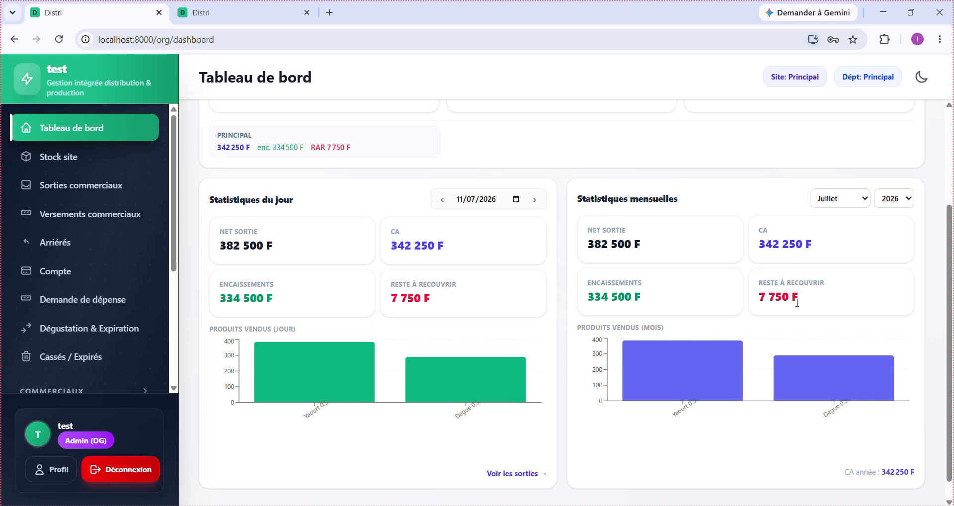
{"action": "scroll", "coordinate": [797, 303], "scroll_direction": "down", "scroll_amount": 1}
{"action": "scroll", "coordinate": [797, 307], "scroll_direction": "up", "scroll_amount": 3}
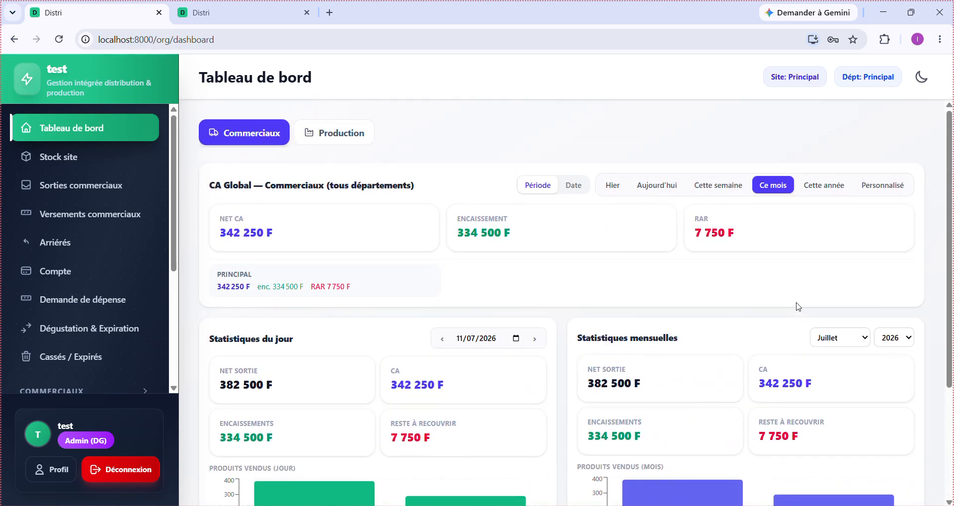
{"action": "scroll", "coordinate": [737, 478], "scroll_direction": "down", "scroll_amount": 3}
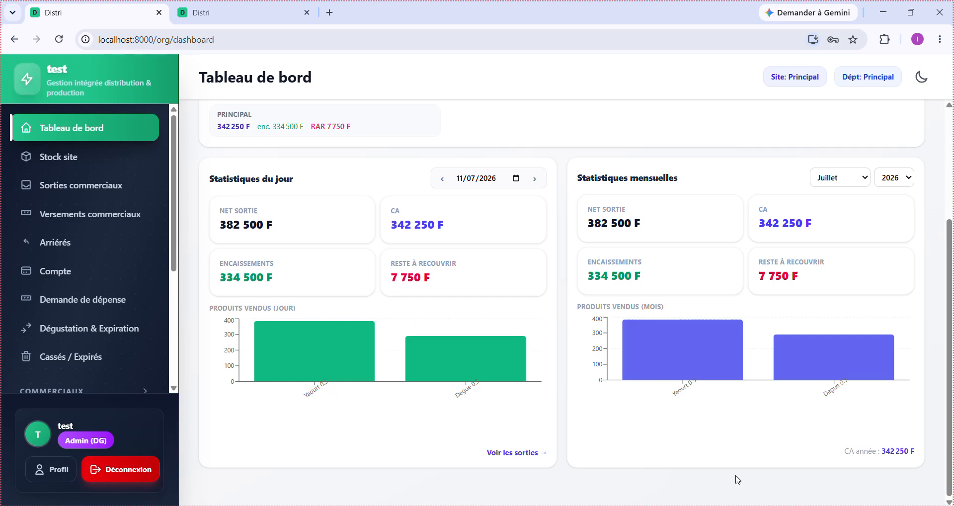
{"action": "scroll", "coordinate": [738, 479], "scroll_direction": "up", "scroll_amount": 2}
{"action": "scroll", "coordinate": [700, 428], "scroll_direction": "up", "scroll_amount": 1}
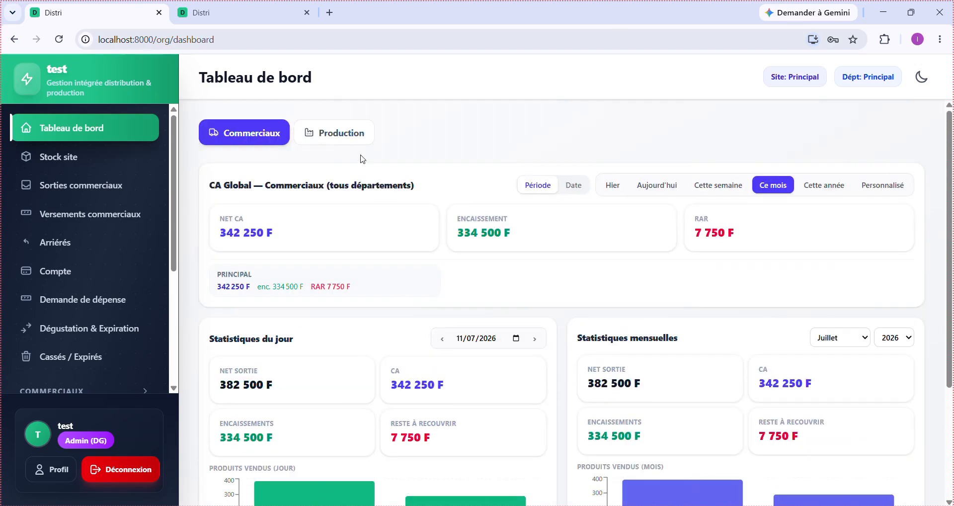
- Show the Production statistics: 1 000 produced, 900 stored, a -100 gap
{"action": "left_click", "coordinate": [348, 141]}
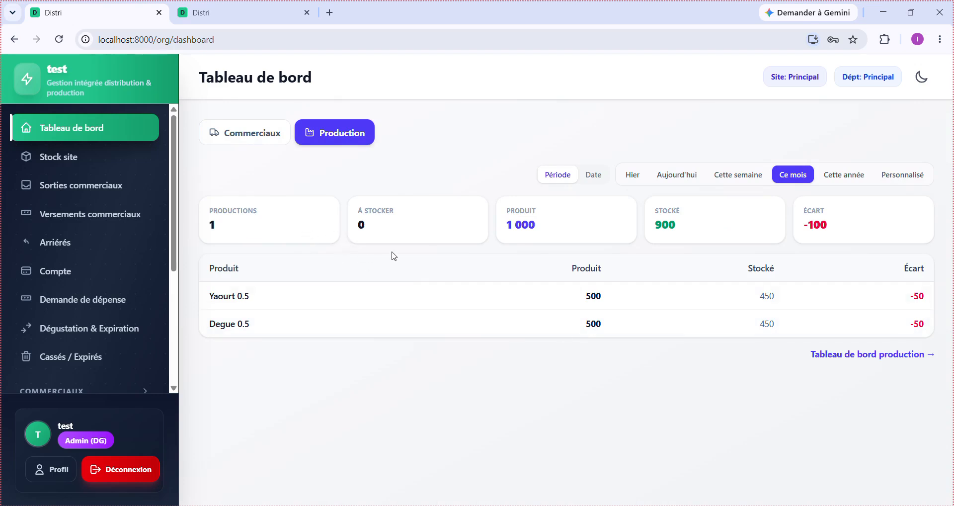
{"action": "left_click_drag", "start_coordinate": [555, 234], "coordinate": [508, 230]}
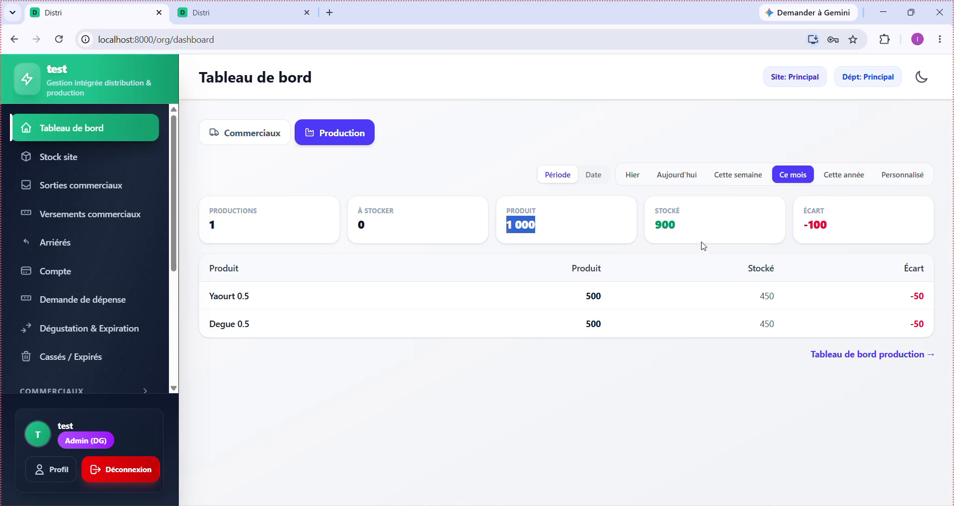
{"action": "left_click", "coordinate": [854, 223]}
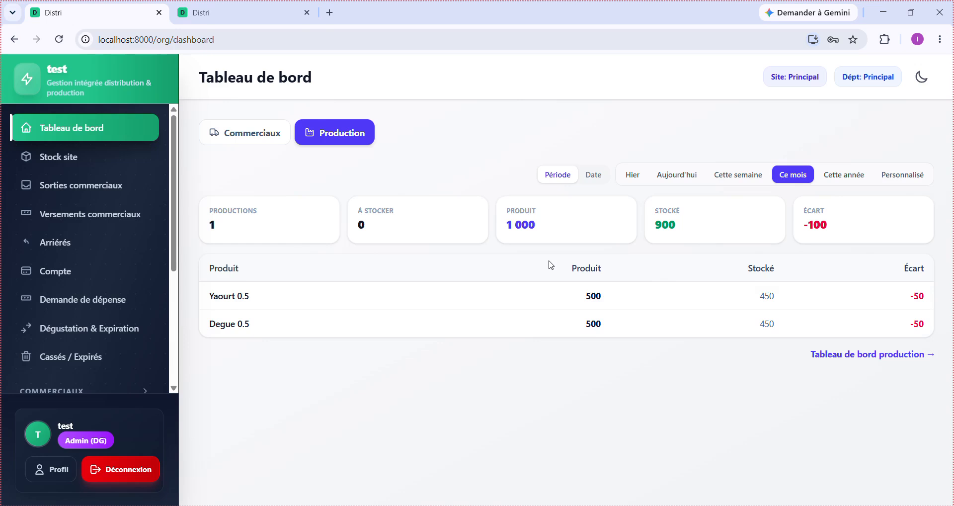
- Open Stock site to see Degue 0.5 and Yaourt 0.5 worth 108 600 F CFA
{"action": "left_click", "coordinate": [88, 157]}
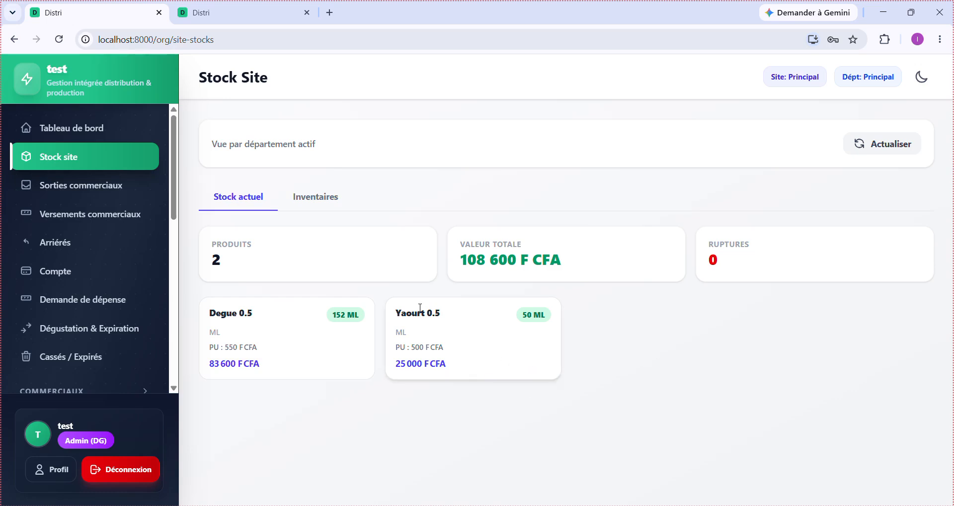
- Back on Sorties commerciaux, filter on Versement = 0 to check for unpaid sale-outs, then clear the filter
{"action": "left_click", "coordinate": [88, 187]}
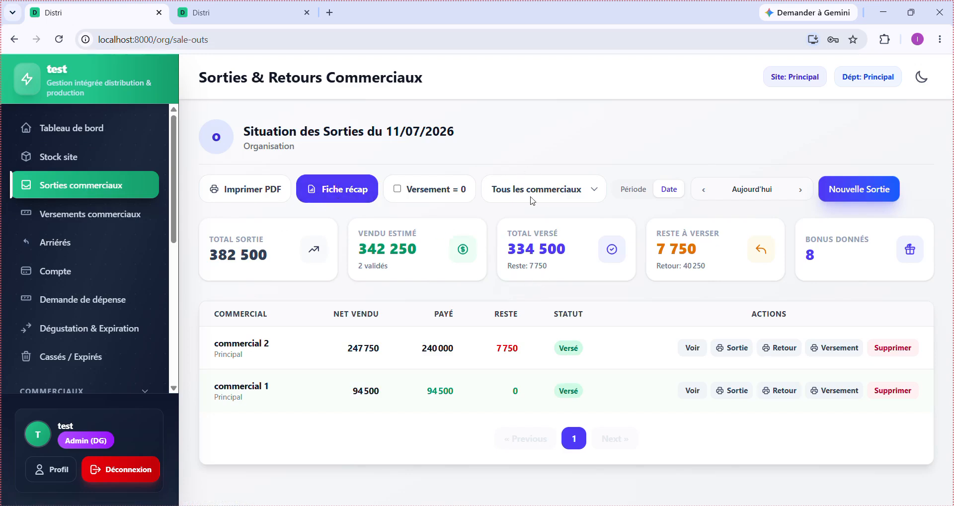
{"action": "left_click", "coordinate": [416, 194]}
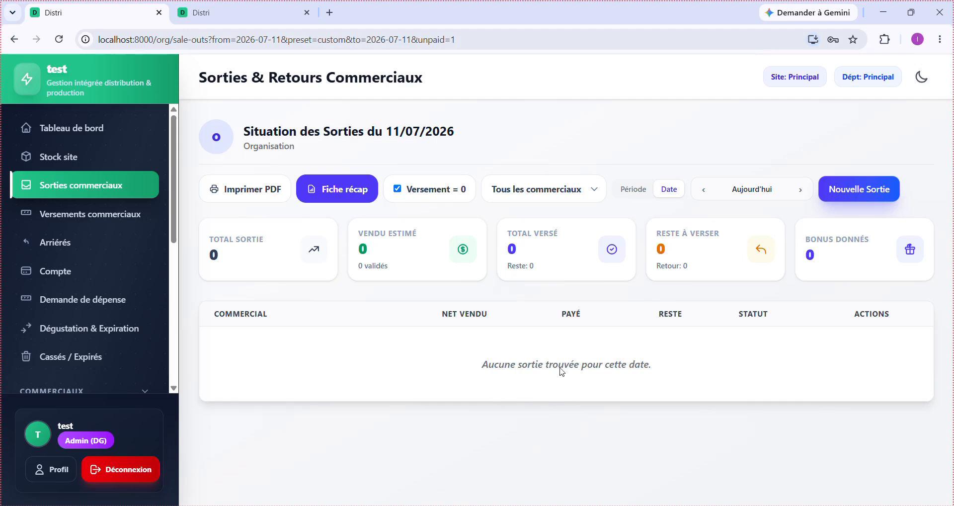
{"action": "left_click", "coordinate": [418, 197]}
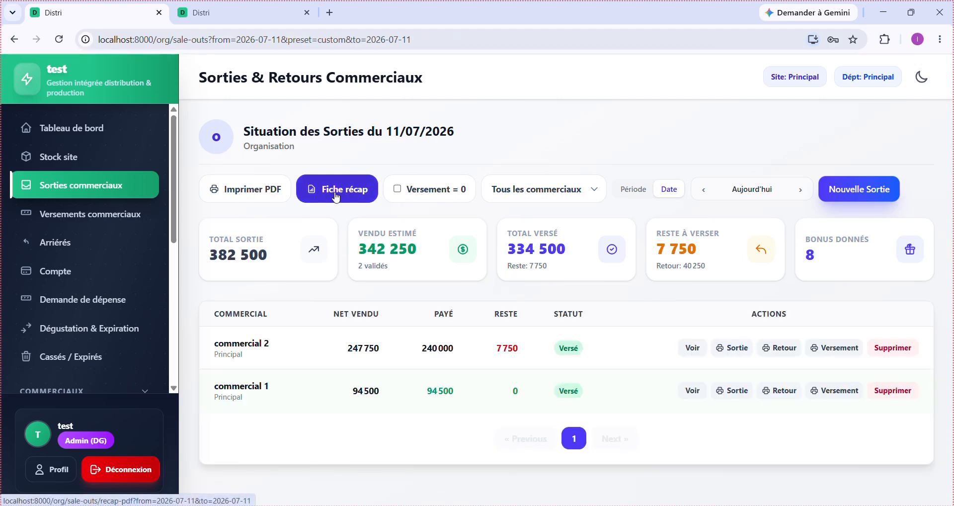
- Open the 11/07/2026 sale-outs recap PDF and scroll across it to see every column and total
{"action": "left_click", "coordinate": [335, 196]}
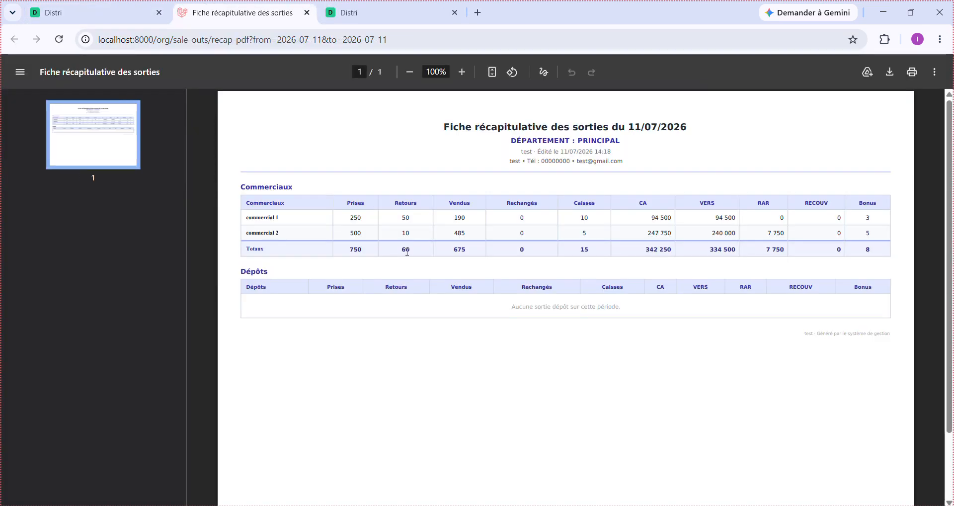
{"action": "scroll", "coordinate": [529, 304], "scroll_direction": "up", "scroll_amount": 3}
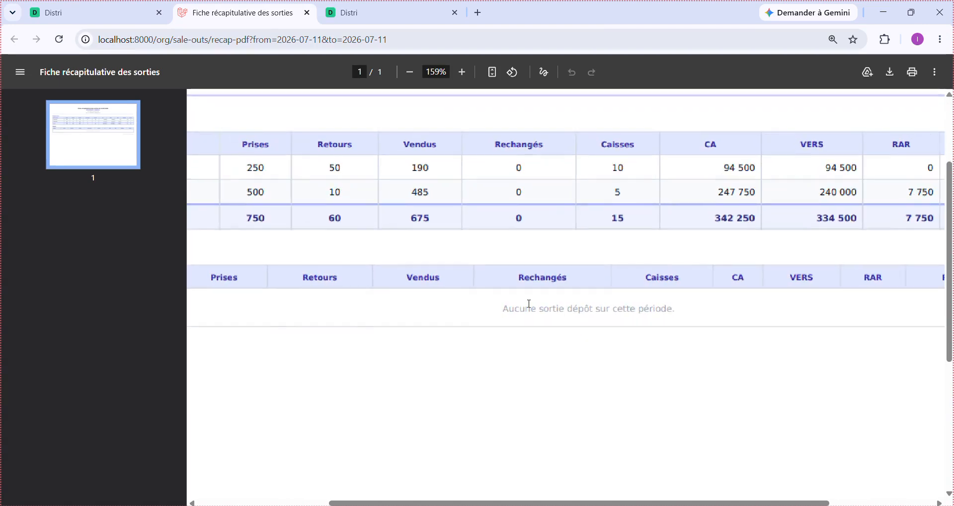
{"action": "scroll", "coordinate": [529, 304], "scroll_direction": "down", "scroll_amount": 2}
{"action": "scroll", "coordinate": [529, 304], "scroll_direction": "down", "scroll_amount": 3}
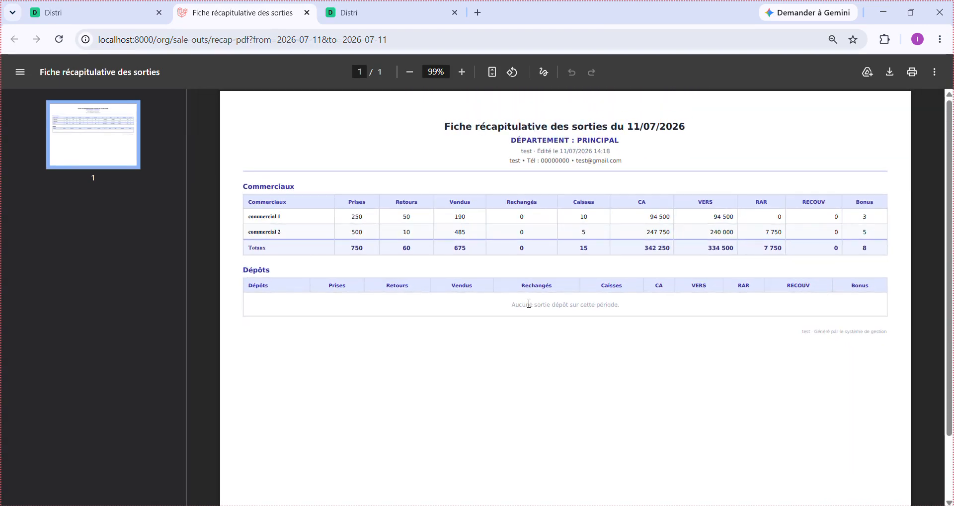
{"action": "scroll", "coordinate": [529, 303], "scroll_direction": "up", "scroll_amount": 2}
{"action": "scroll", "coordinate": [529, 304], "scroll_direction": "up", "scroll_amount": 2}
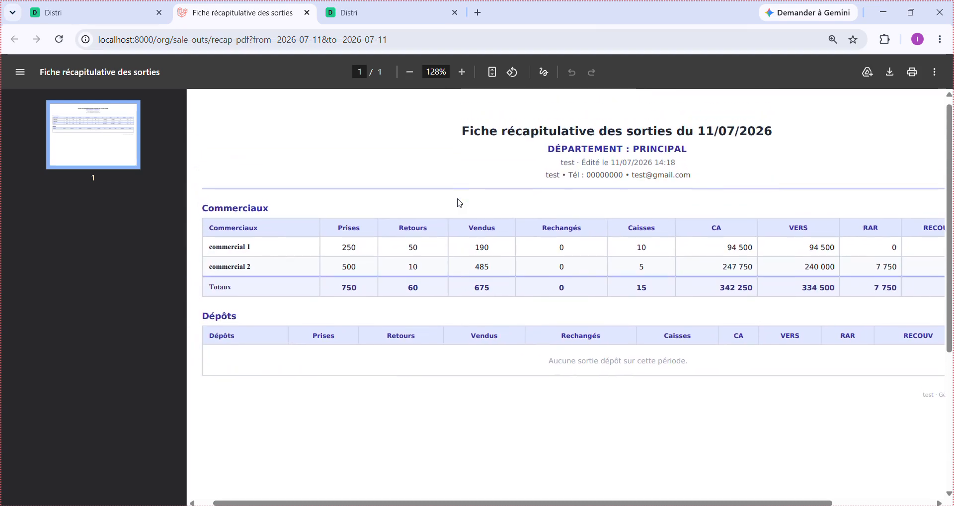
{"action": "scroll", "coordinate": [459, 203], "scroll_direction": "right", "scroll_amount": 2}
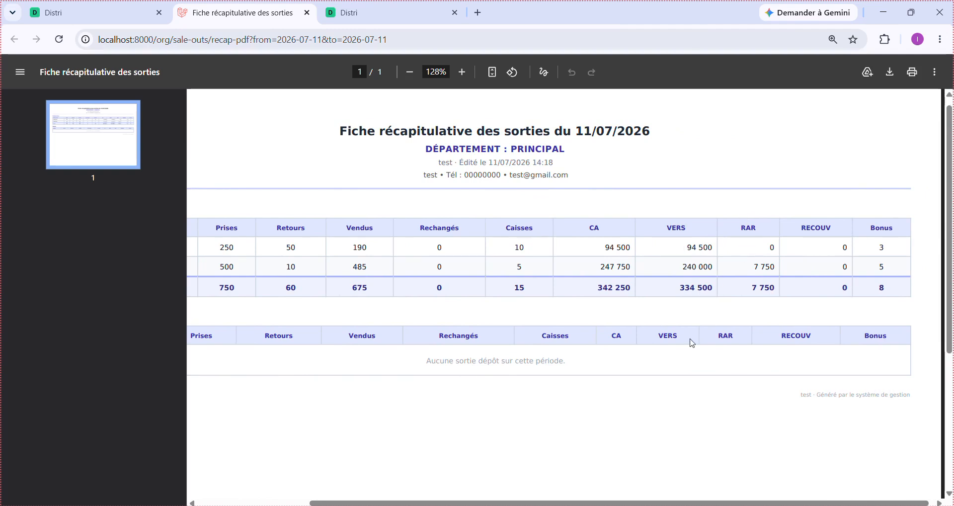
{"action": "scroll", "coordinate": [760, 352], "scroll_direction": "left", "scroll_amount": 3}
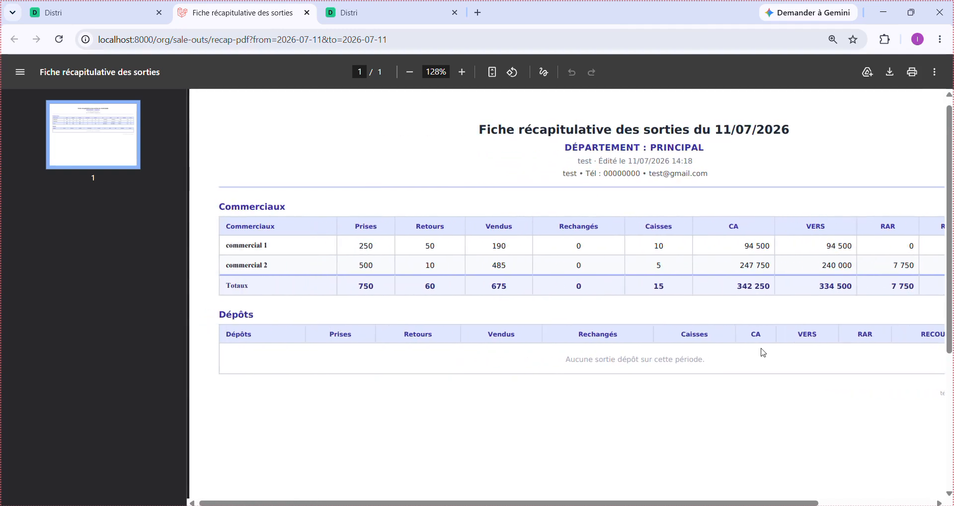
{"action": "scroll", "coordinate": [763, 354], "scroll_direction": "down", "scroll_amount": 5, "text": "ctrl"}
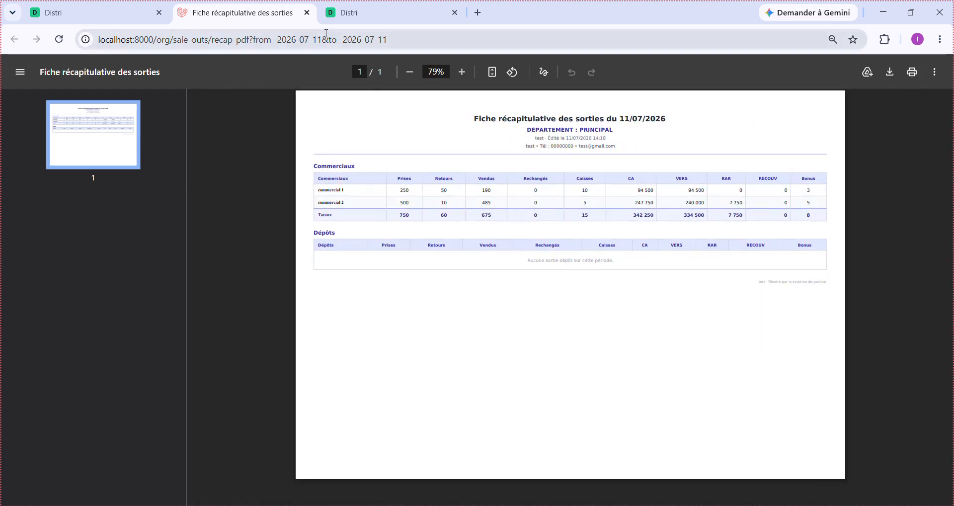
- Close the recap PDF and review the commercials' versements: 334 500 FCFA paid in 2 versements
{"action": "left_click", "coordinate": [308, 12]}
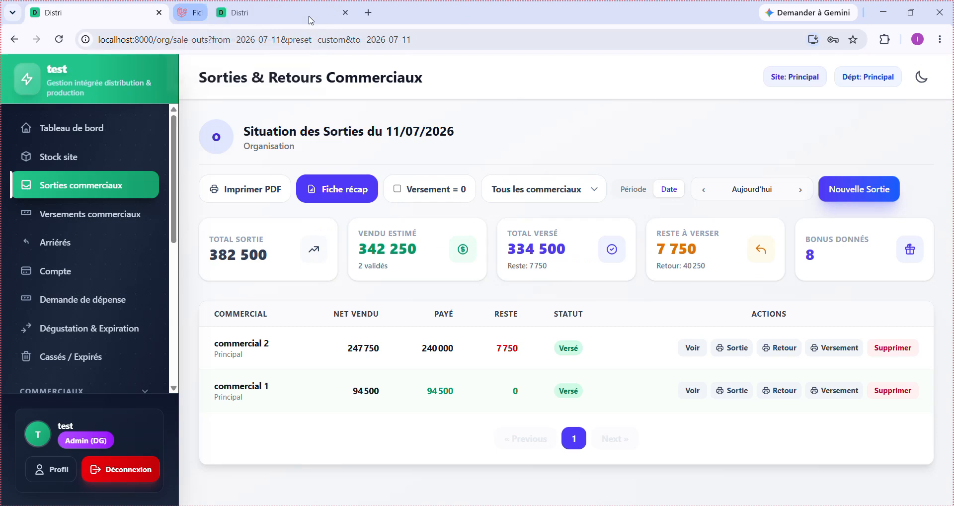
{"action": "left_click", "coordinate": [90, 215]}
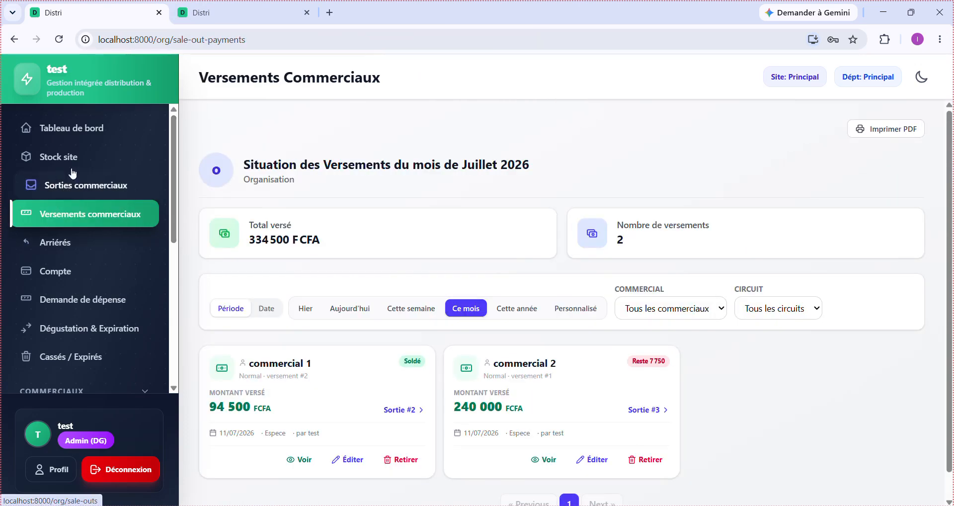
{"action": "scroll", "coordinate": [444, 349], "scroll_direction": "down", "scroll_amount": 1}
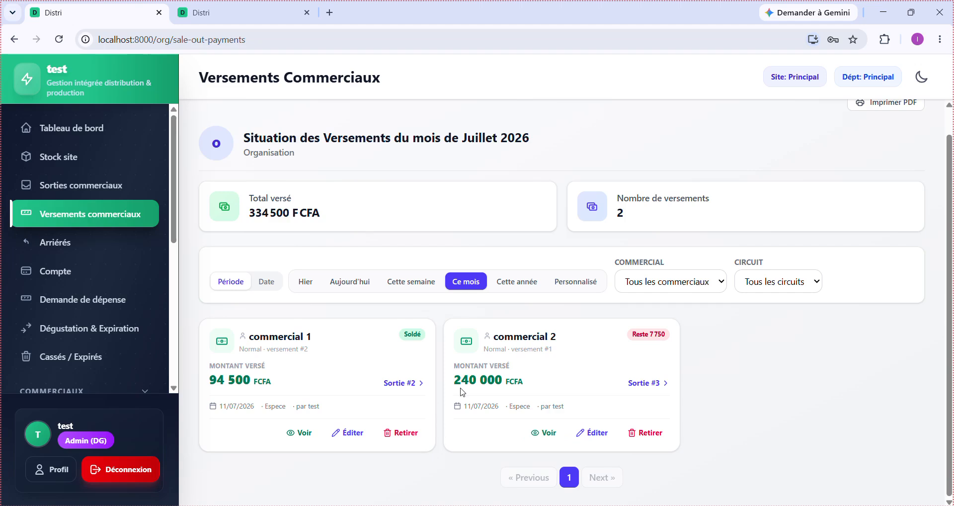
{"action": "scroll", "coordinate": [461, 392], "scroll_direction": "up", "scroll_amount": 1}
{"action": "scroll", "coordinate": [461, 393], "scroll_direction": "down", "scroll_amount": 1}
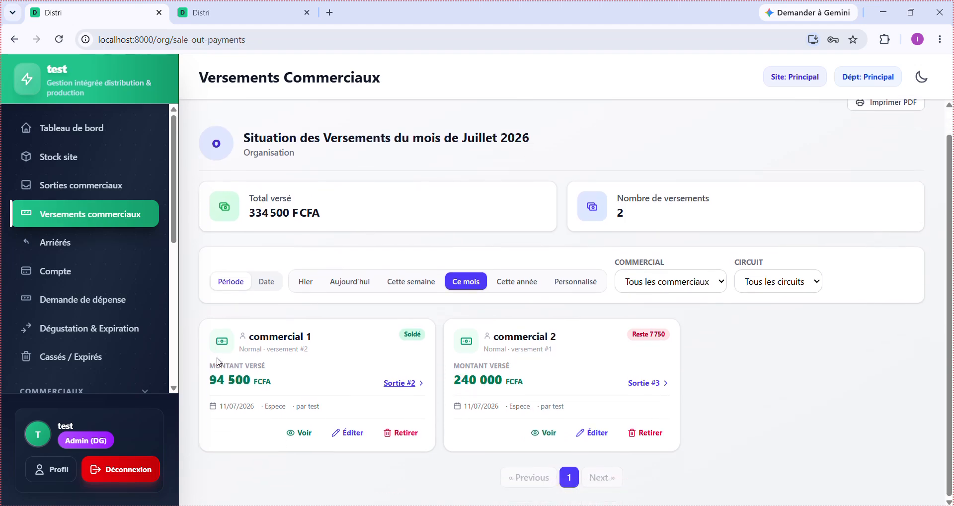
- Open the Arriérés list and highlight commercial 2's outstanding 7 750 FCFA
{"action": "left_click", "coordinate": [62, 242]}
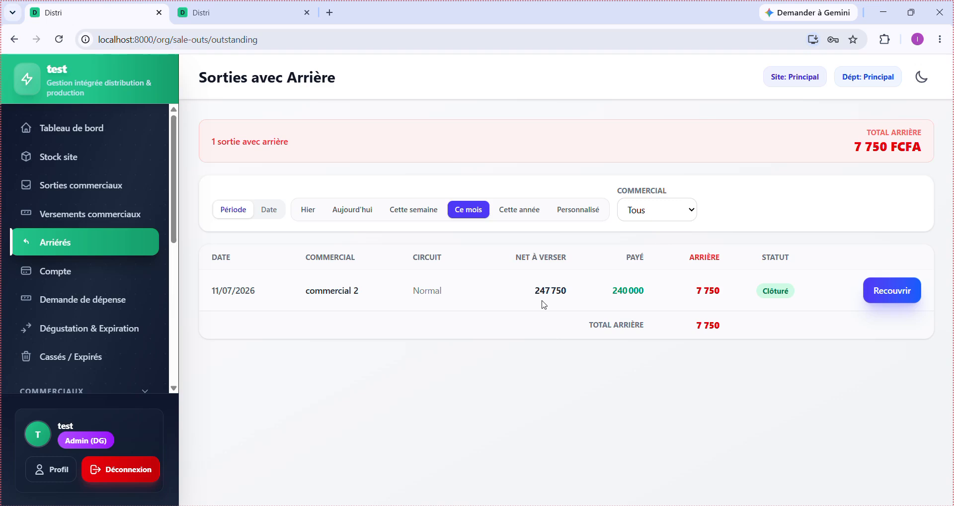
{"action": "double_click", "coordinate": [708, 288]}
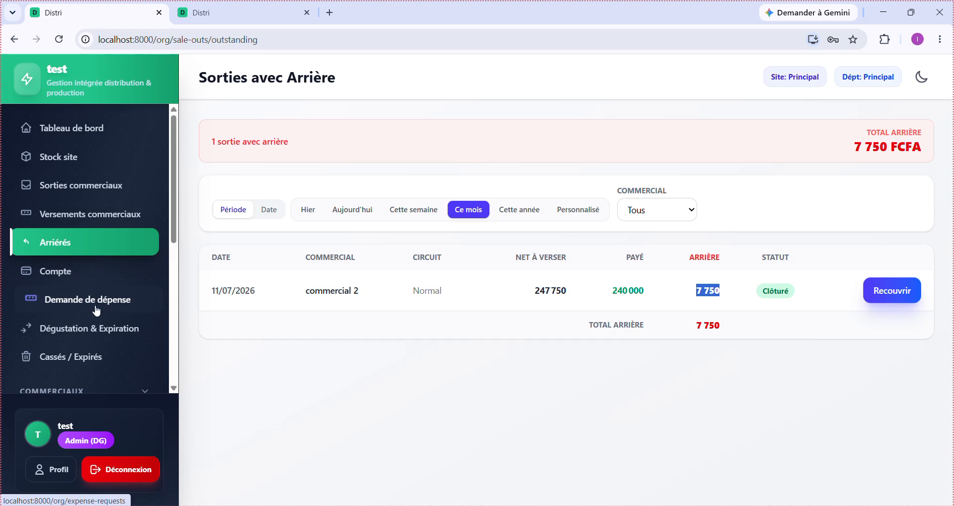
- Review the 11/07/2026 Cassés / Expirés report, checking the 15 broken Yaourt 0.5 units
{"action": "left_click", "coordinate": [100, 361]}
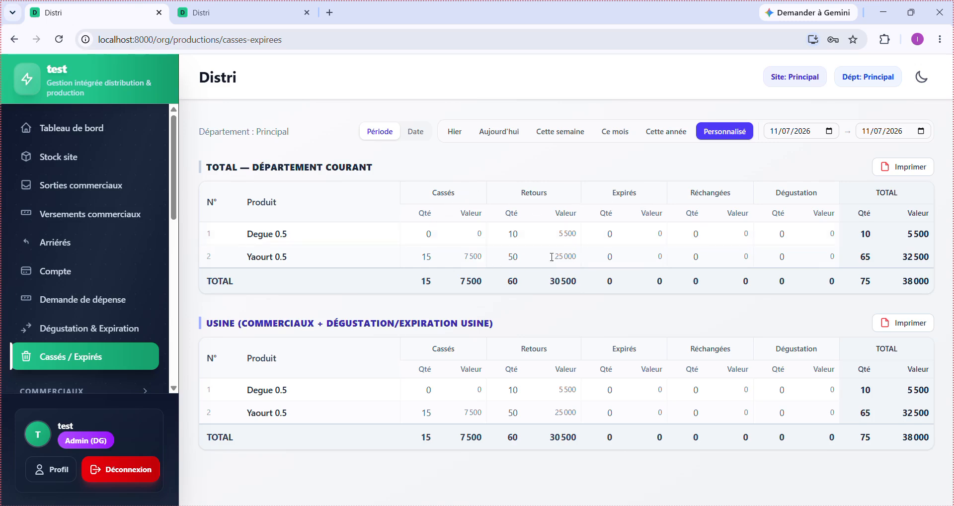
{"action": "double_click", "coordinate": [428, 260]}
{"action": "left_click", "coordinate": [482, 256]}
{"action": "scroll", "coordinate": [104, 303], "scroll_direction": "down", "scroll_amount": 5}
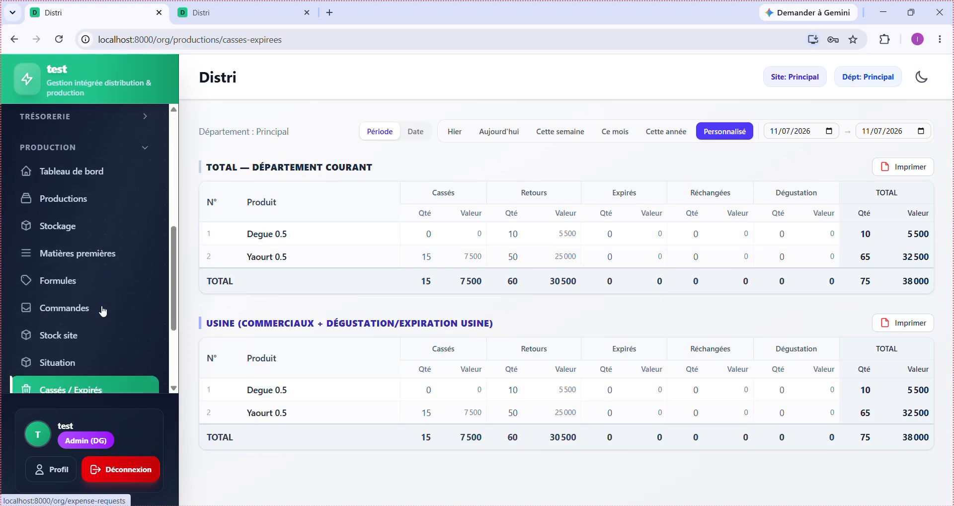
{"action": "scroll", "coordinate": [43, 311], "scroll_direction": "up", "scroll_amount": 5}
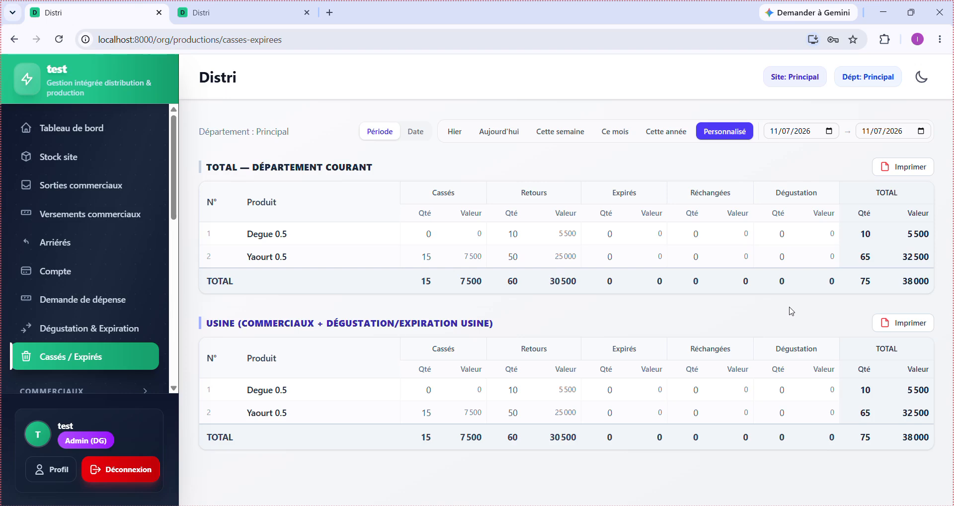
{"action": "scroll", "coordinate": [51, 219], "scroll_direction": "down", "scroll_amount": 1}
{"action": "scroll", "coordinate": [108, 229], "scroll_direction": "up", "scroll_amount": 1}
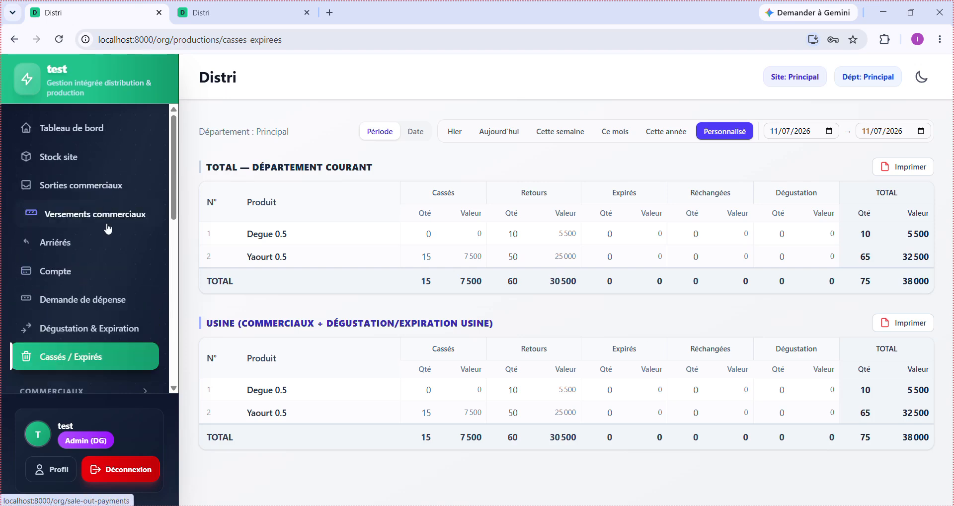
- Browse the dashboard statistics and sales charts: 342 250 F net, 334 500 F collected, 7 750 F outstanding
{"action": "left_click", "coordinate": [107, 136]}
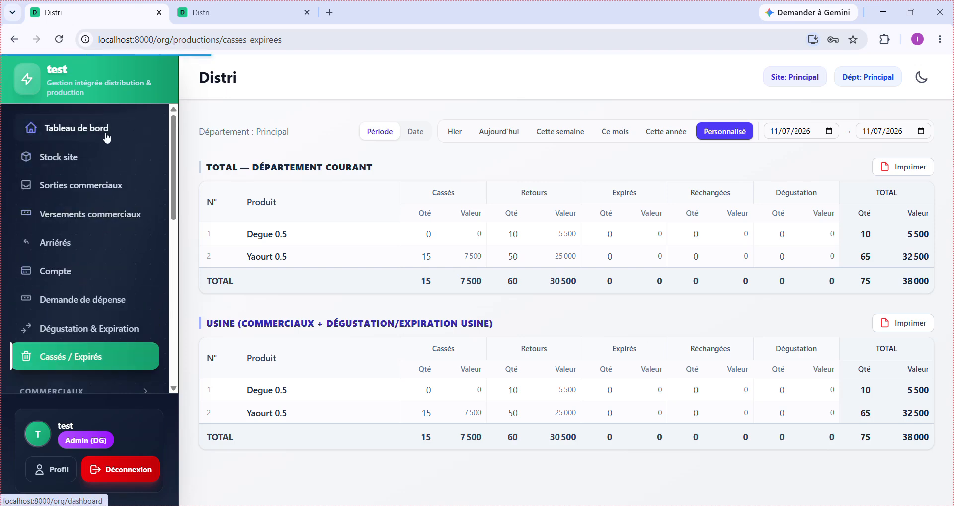
{"action": "scroll", "coordinate": [606, 405], "scroll_direction": "down", "scroll_amount": 3}
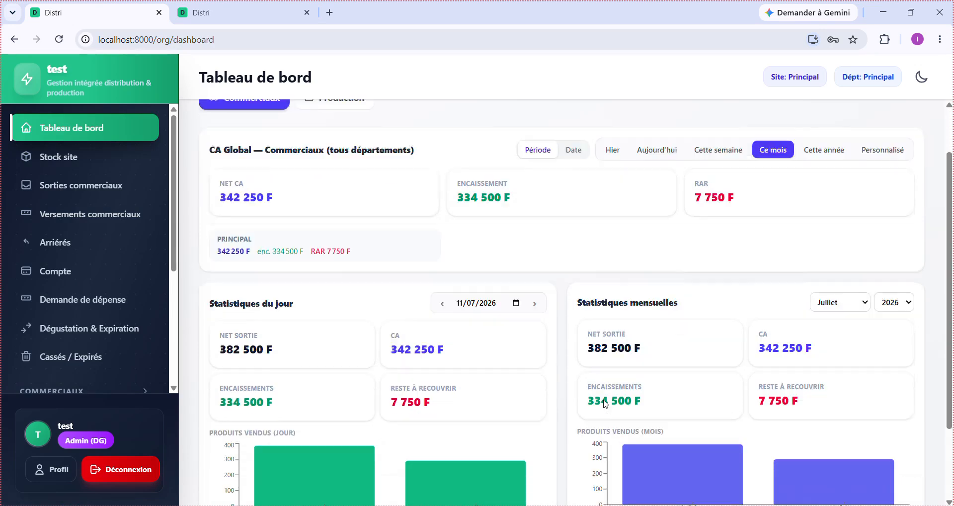
{"action": "scroll", "coordinate": [606, 405], "scroll_direction": "up", "scroll_amount": 3}
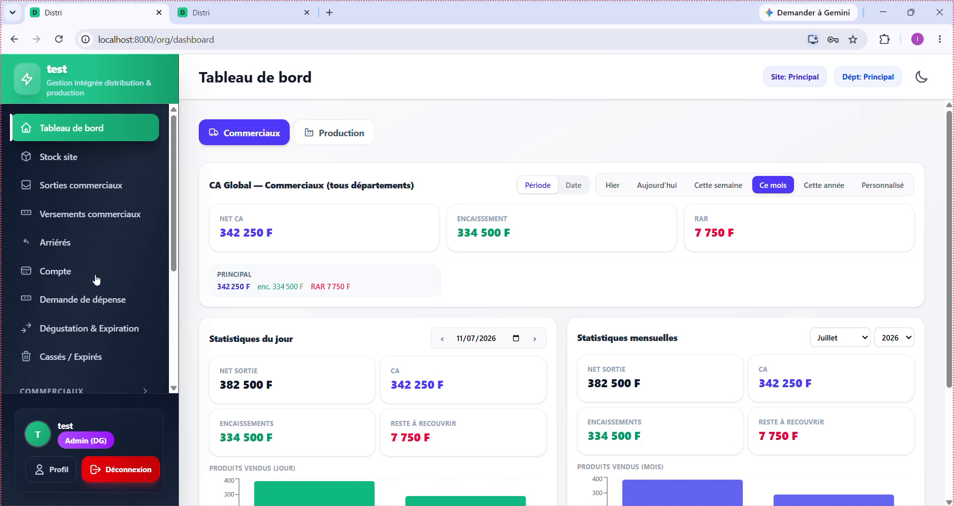
{"action": "scroll", "coordinate": [96, 279], "scroll_direction": "down", "scroll_amount": 4}
{"action": "scroll", "coordinate": [97, 279], "scroll_direction": "up", "scroll_amount": 4}
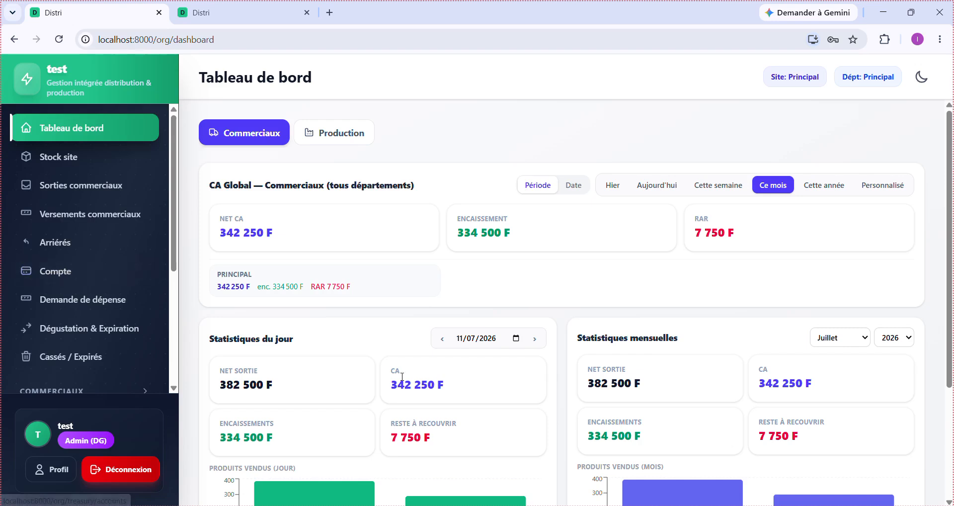
{"action": "scroll", "coordinate": [403, 348], "scroll_direction": "down", "scroll_amount": 3}
{"action": "mouse_move", "coordinate": [403, 380]}
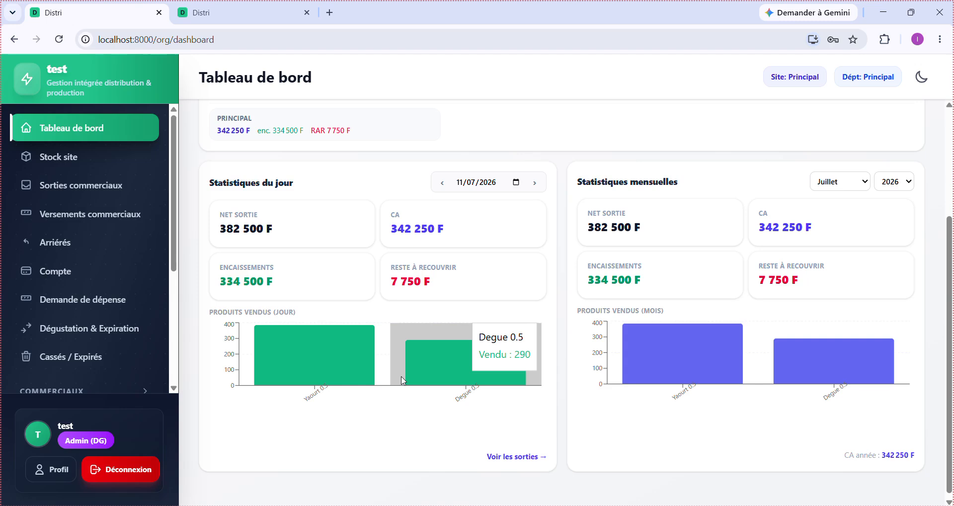
{"action": "scroll", "coordinate": [402, 381], "scroll_direction": "up", "scroll_amount": 3}
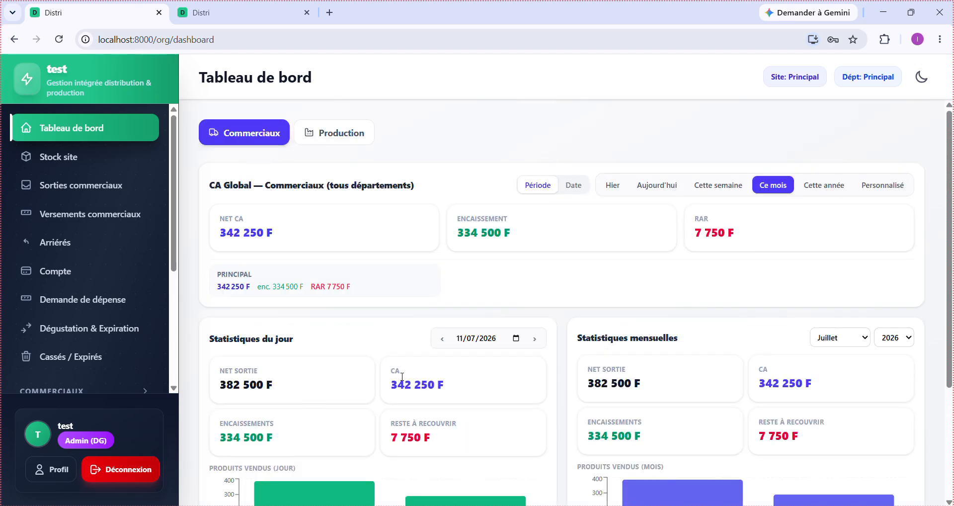
{"action": "scroll", "coordinate": [403, 376], "scroll_direction": "down", "scroll_amount": 2}
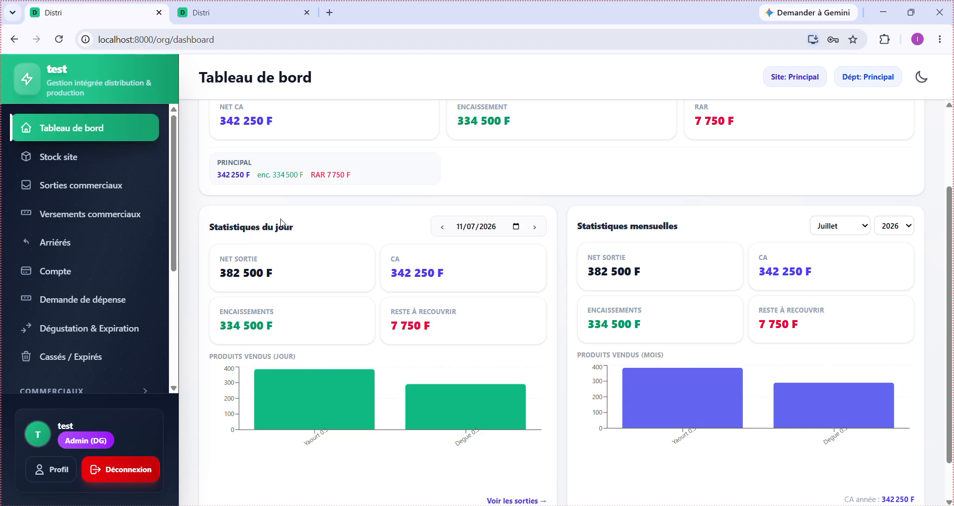
{"action": "scroll", "coordinate": [79, 266], "scroll_direction": "down", "scroll_amount": 4}
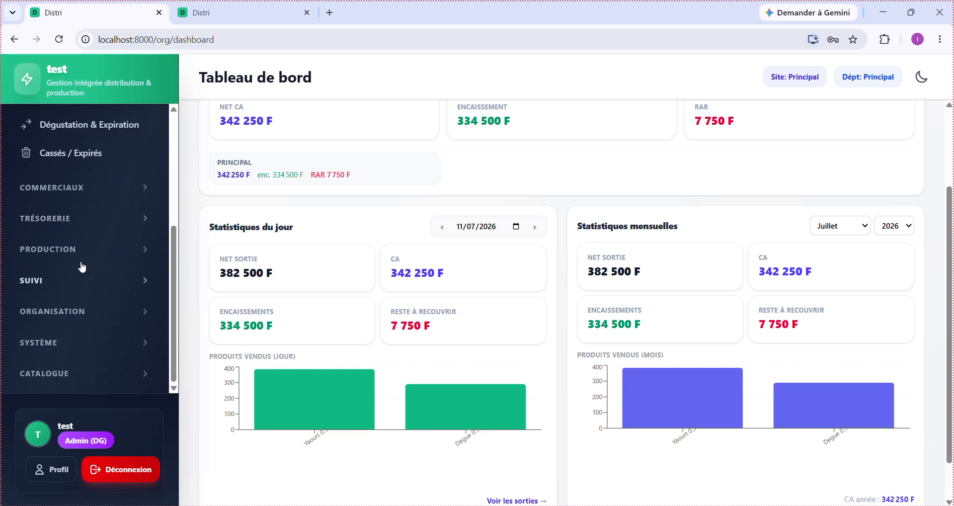
{"action": "left_click", "coordinate": [94, 221]}
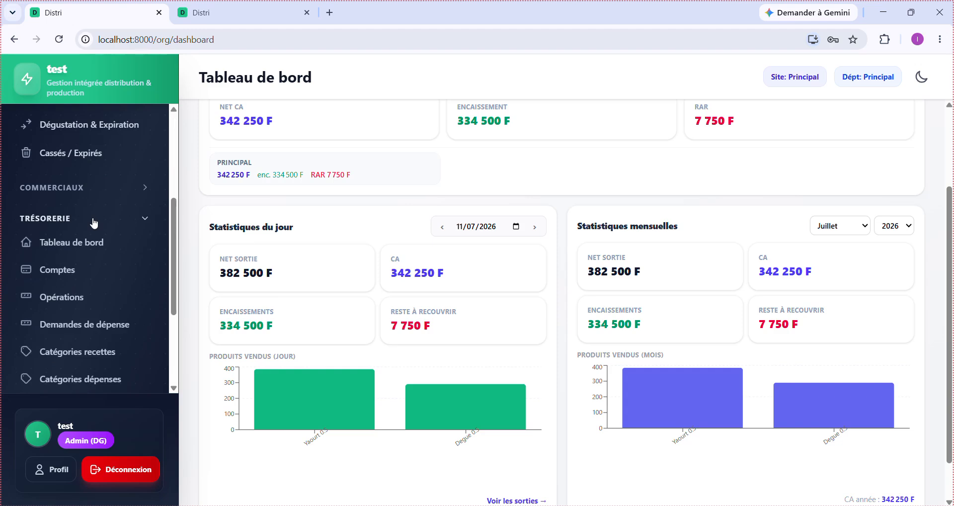
{"action": "left_click", "coordinate": [94, 220]}
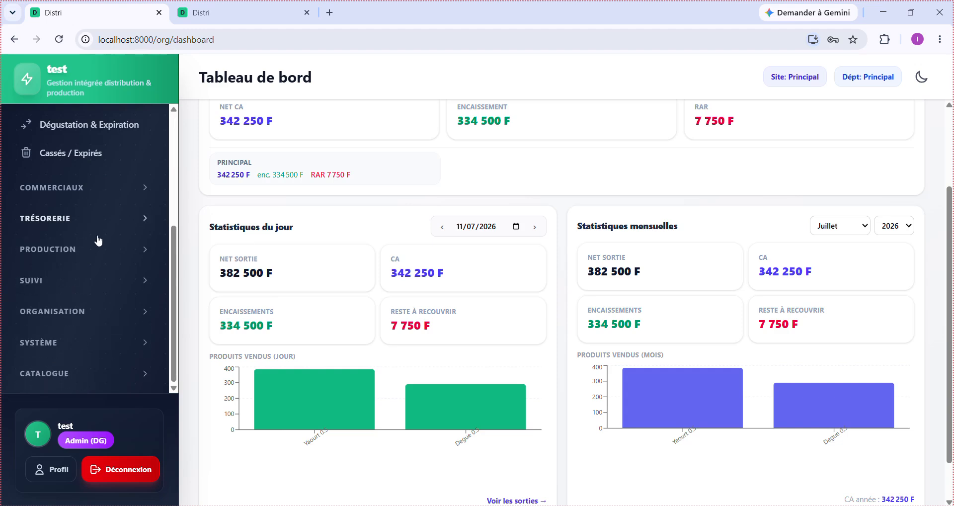
{"action": "scroll", "coordinate": [75, 298], "scroll_direction": "up", "scroll_amount": 4}
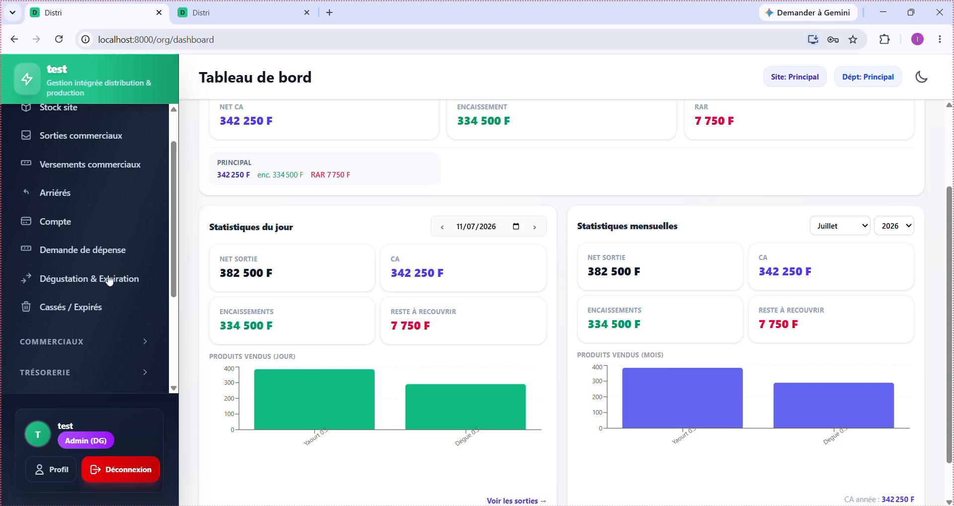
{"action": "scroll", "coordinate": [510, 291], "scroll_direction": "up", "scroll_amount": 1}
{"action": "scroll", "coordinate": [509, 291], "scroll_direction": "up", "scroll_amount": 2}
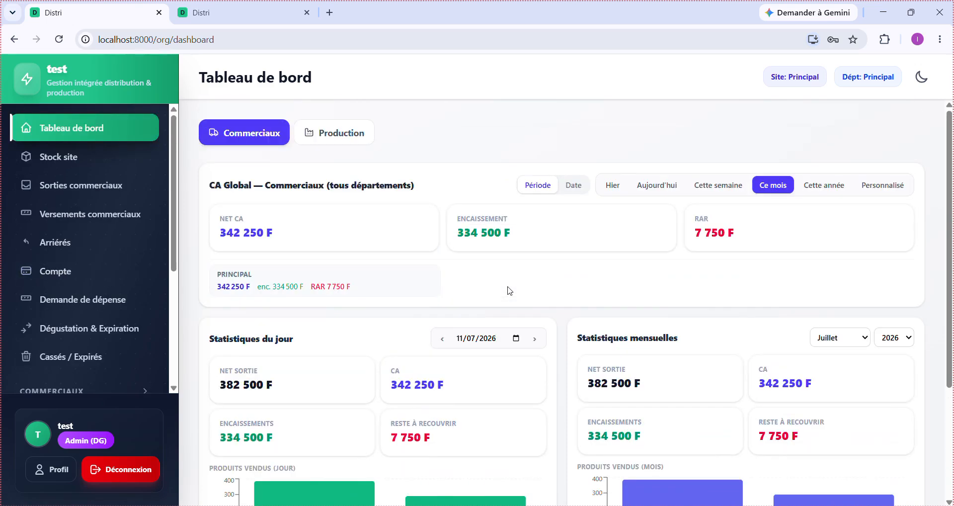